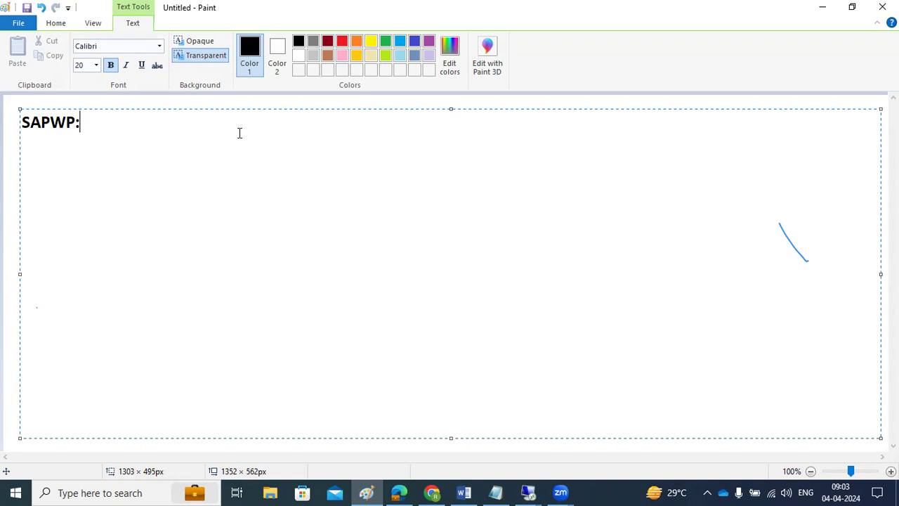
# Step: Replace the SAPWP: label with DVEBMGS and start a new line below it
pyautogui.press('BackSpace')
pyautogui.press('BackSpace')
pyautogui.press('BackSpace')
pyautogui.press('BackSpace')
pyautogui.press('BackSpace')
pyautogui.press('BackSpace')
pyautogui.write('DVEBMGS')
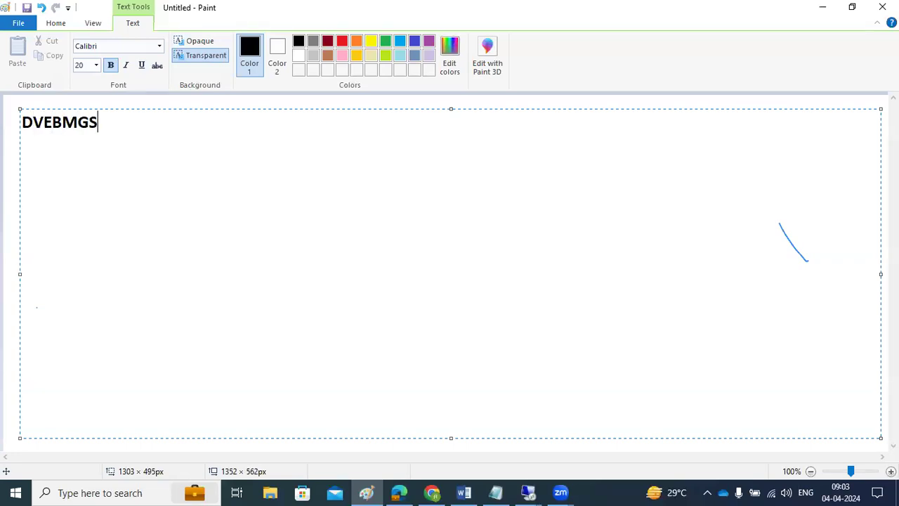
pyautogui.press('Return')
pyautogui.press('Return')
# Step: Add the heading 'B - background work process:' underlined with a row of equals signs
pyautogui.write('D-')
pyautogui.press('Return')
pyautogui.write('V')
pyautogui.press('Return')
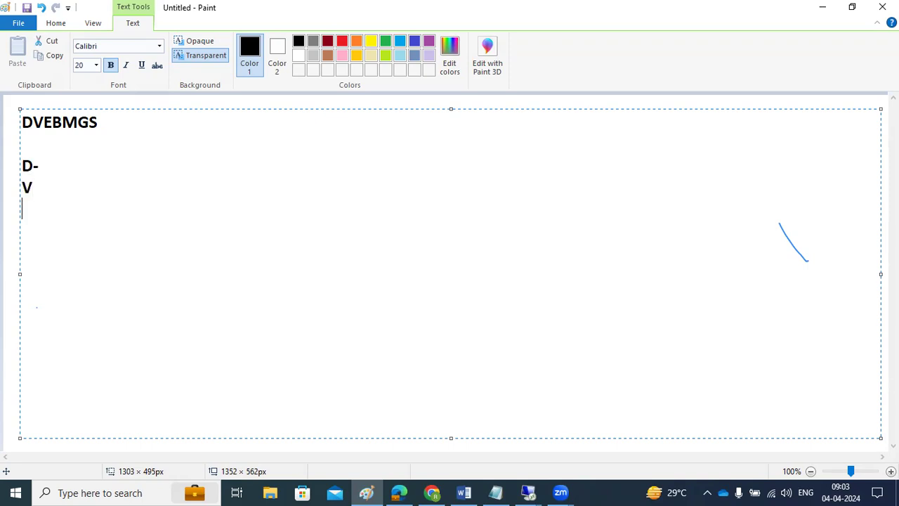
pyautogui.write('E')
pyautogui.press('BackSpace')
pyautogui.press('BackSpace')
pyautogui.press('BackSpace')
pyautogui.press('BackSpace')
pyautogui.press('BackSpace')
pyautogui.press('BackSpace')
pyautogui.write('B - background work process:')
pyautogui.press('Return')
pyautogui.write('============================')
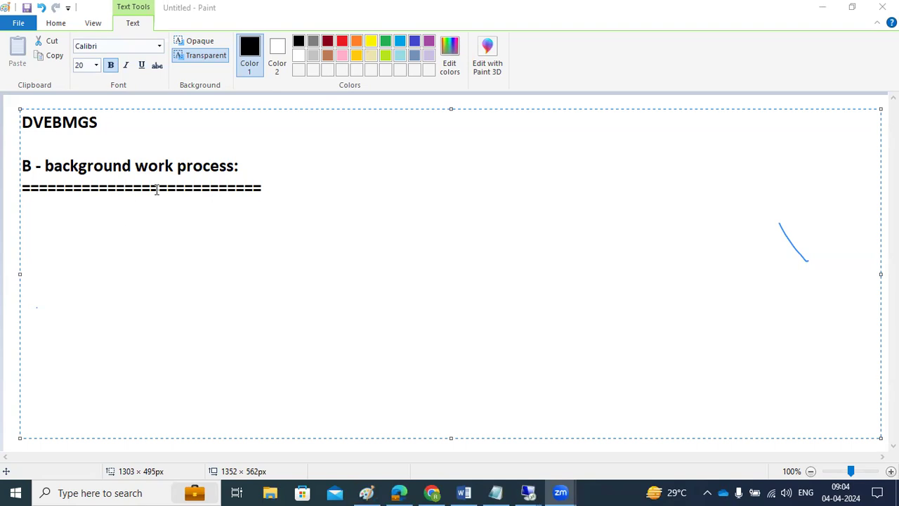
pyautogui.click(317, 247)
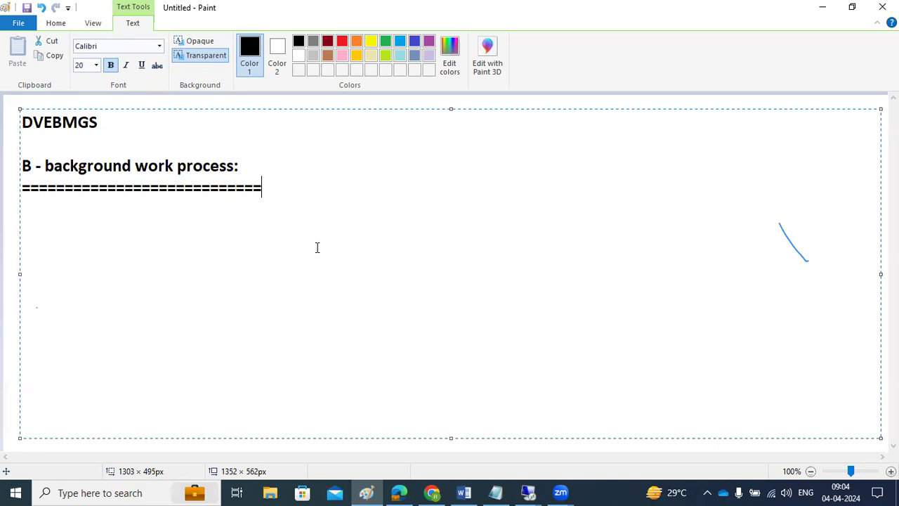
# Step: Close the Cloud Connector Installation Incomplete dialog in the remote desktop and minimise the session
pyautogui.click(528, 492)
pyautogui.click(496, 443)
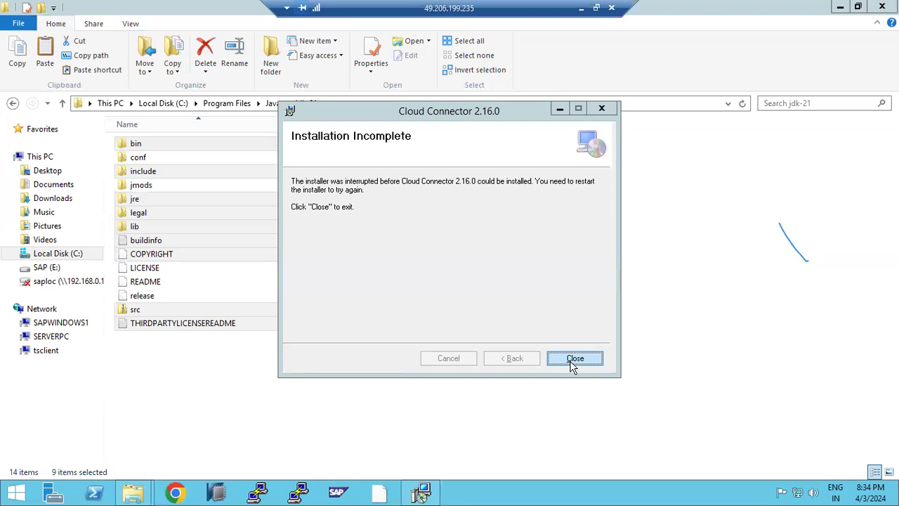
pyautogui.click(573, 360)
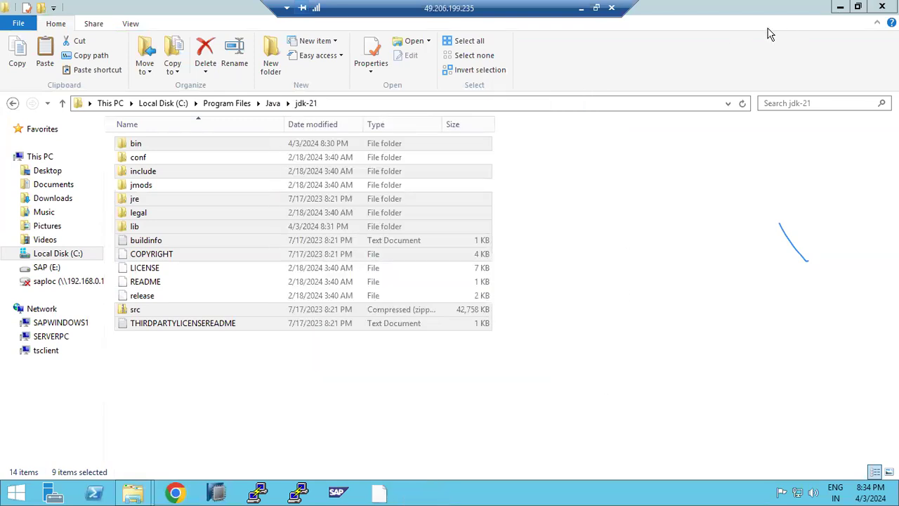
pyautogui.click(581, 8)
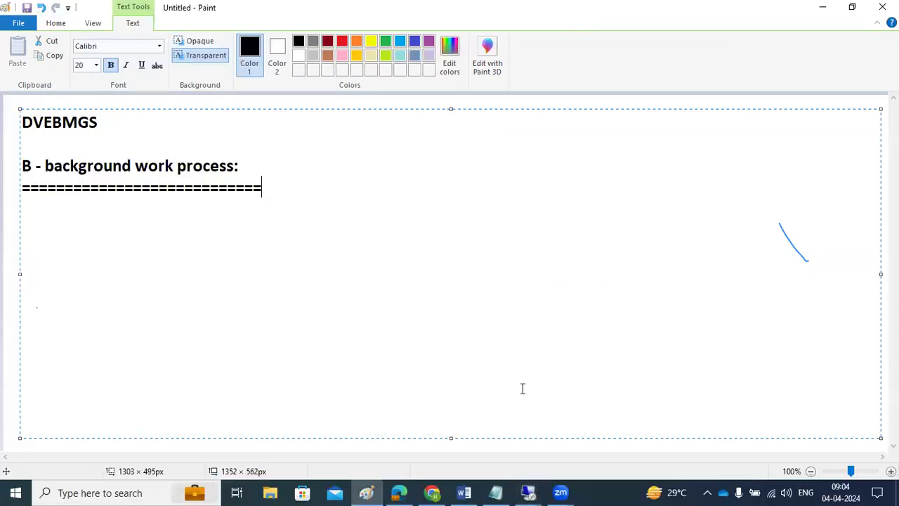
pyautogui.moveTo(528, 492)
pyautogui.click(567, 461)
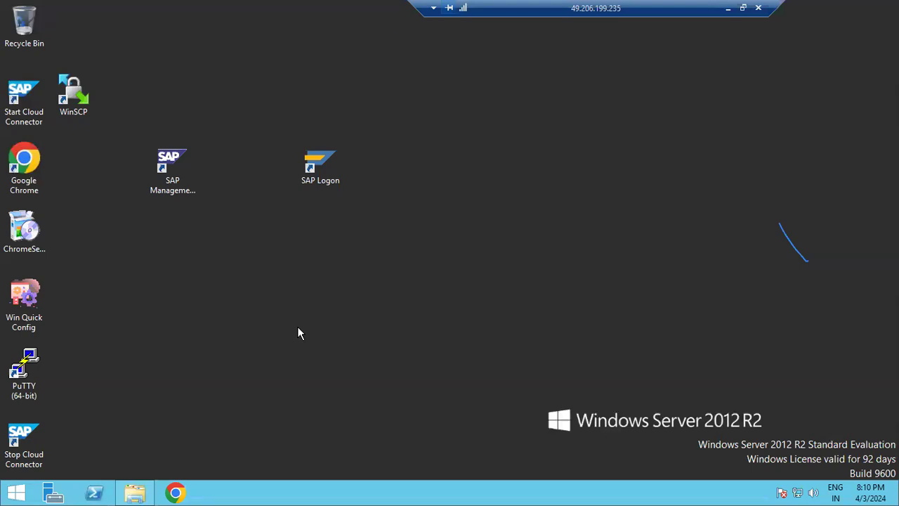
pyautogui.click(727, 8)
pyautogui.press('Return')
# Step: Write the label 'JOB :' on the new line under the equals-sign row
pyautogui.write('JOB :')
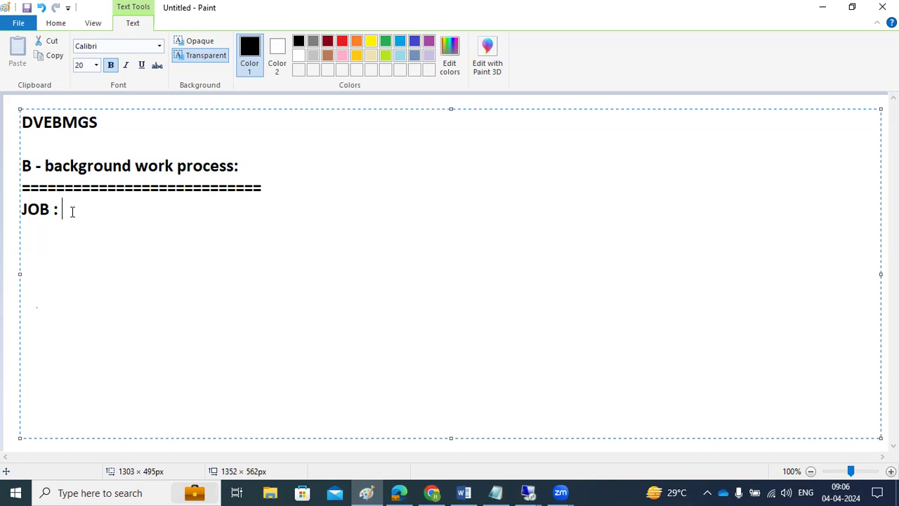
# Step: Replace 'JOB :' with 'execute any program or exeucte any report ----manually we have to go SA38/SE38'
pyautogui.press('BackSpace')
pyautogui.press('BackSpace')
pyautogui.press('BackSpace')
pyautogui.press('BackSpace')
pyautogui.press('BackSpace')
pyautogui.press('BackSpace')
pyautogui.write('execute any pr')
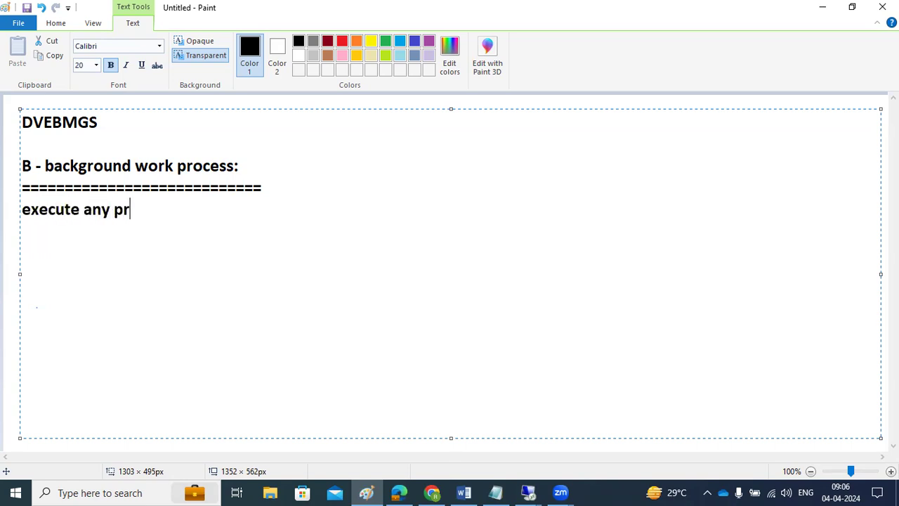
pyautogui.write('ogram or ex')
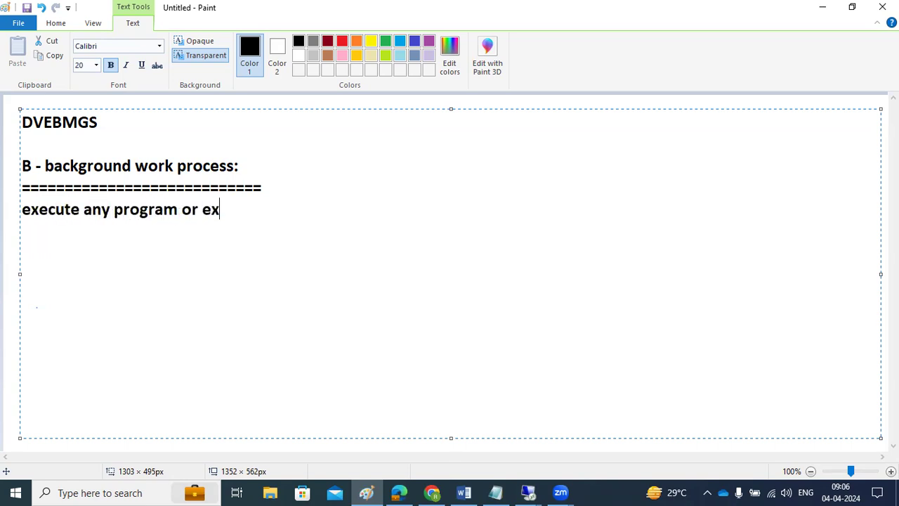
pyautogui.write('eucte any re')
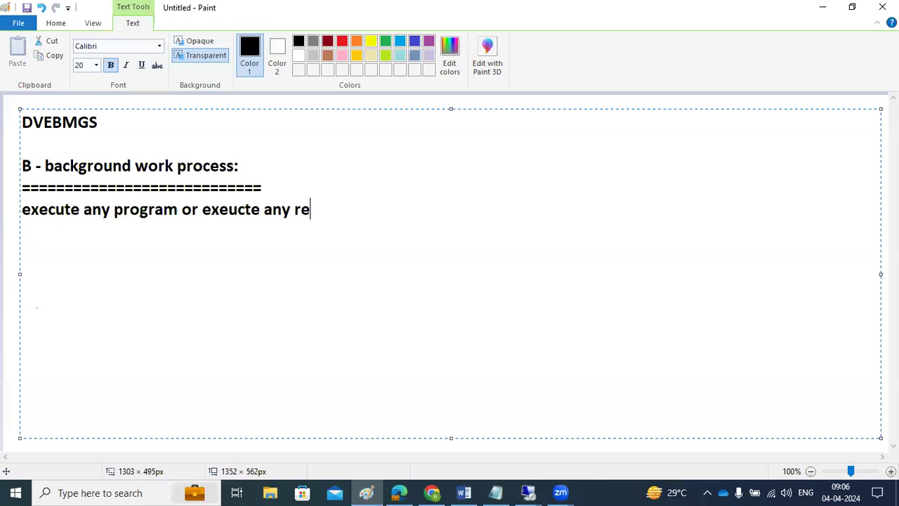
pyautogui.write('port ----manually ')
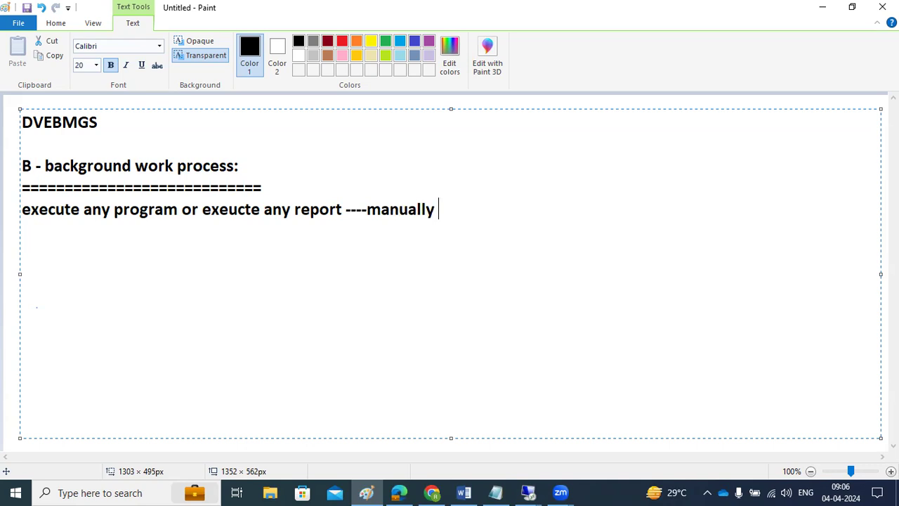
pyautogui.write('we have to g')
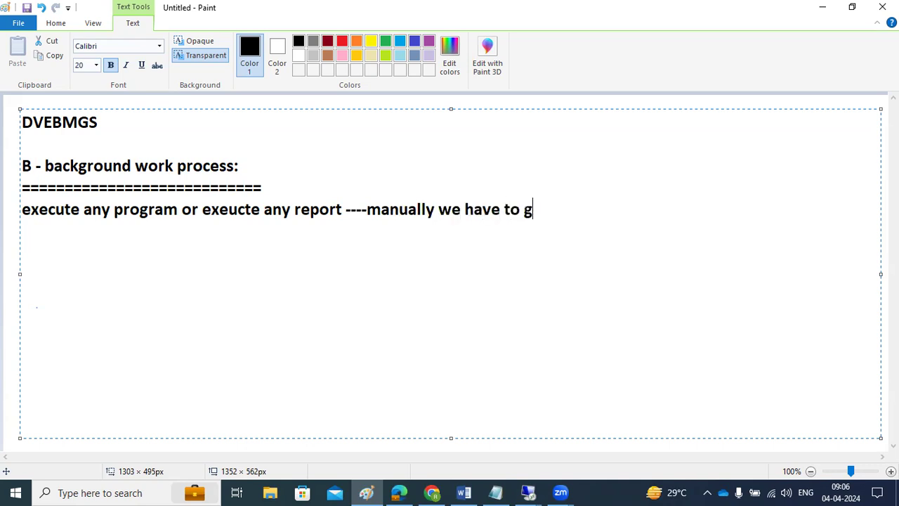
pyautogui.write('o SA38/SE38')
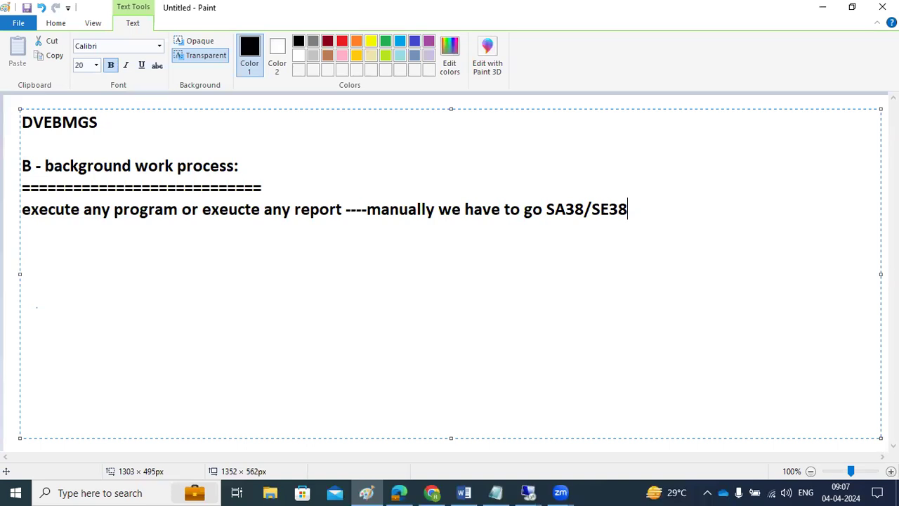
pyautogui.press('Return')
pyautogui.moveTo(148, 166); pyautogui.dragTo(240, 166)
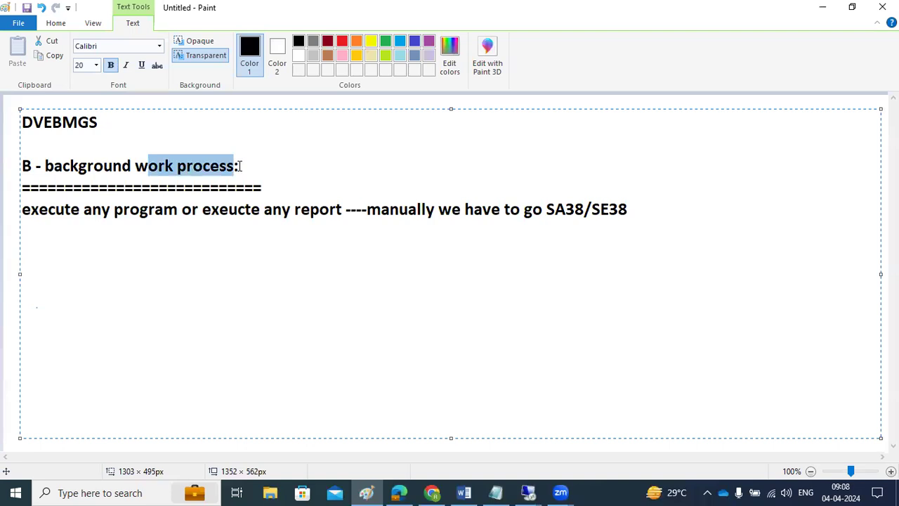
# Step: Add a trailing '-' after SA38/SE38 in the note and start a fresh line
pyautogui.moveTo(422, 209); pyautogui.dragTo(630, 213)
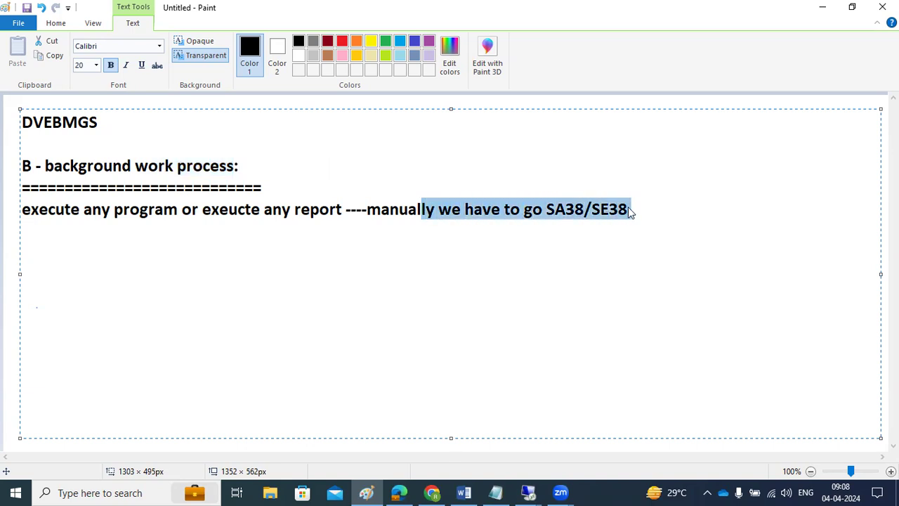
pyautogui.moveTo(184, 208); pyautogui.dragTo(268, 216)
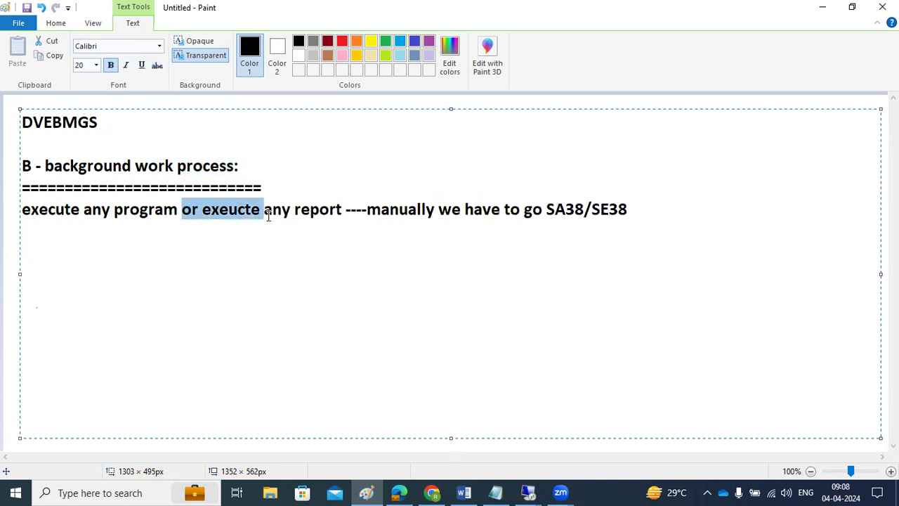
pyautogui.click(674, 221)
pyautogui.write('-')
pyautogui.press('Return')
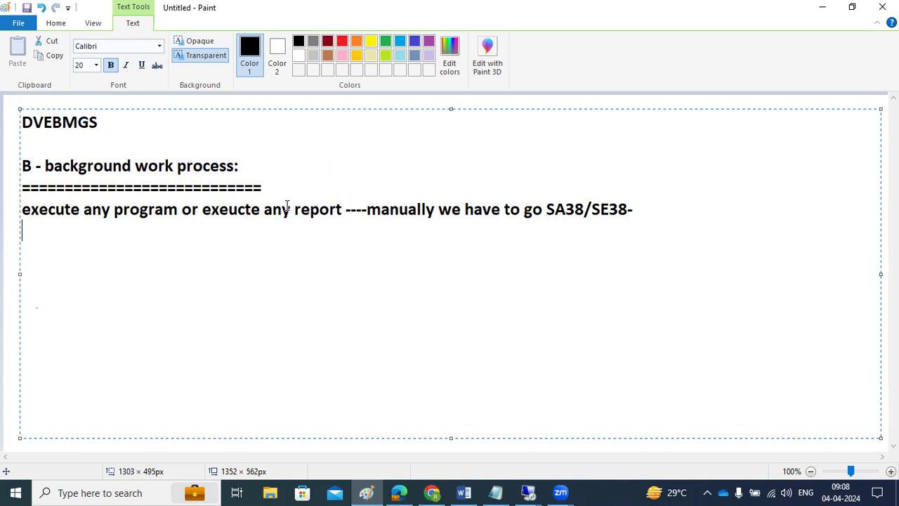
# Step: Add the note 'Sm36 - to create the jobs' after a blank line
pyautogui.press('Return')
pyautogui.write('Sm36 - ')
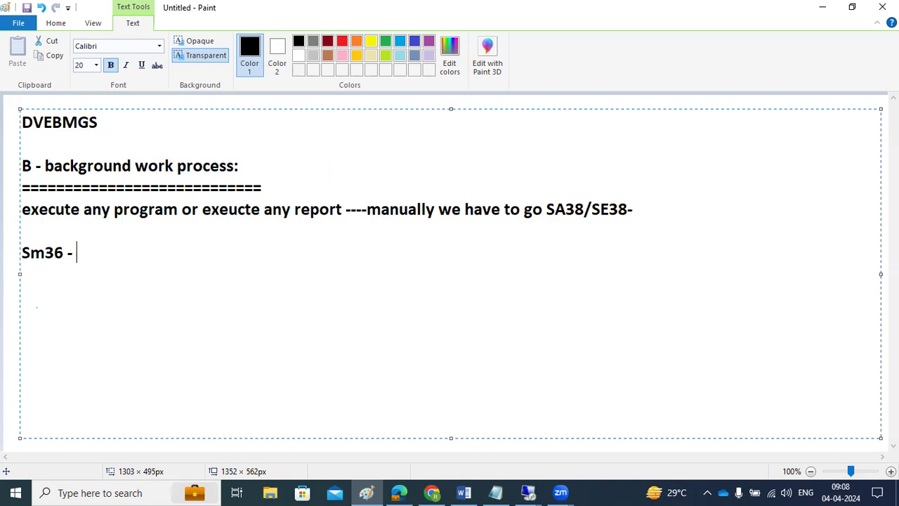
pyautogui.write('to crea')
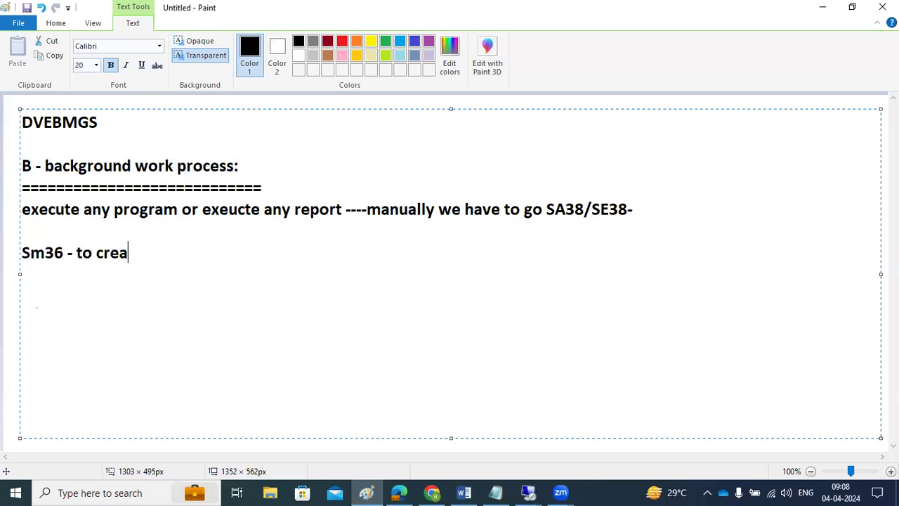
pyautogui.write('te the jobs')
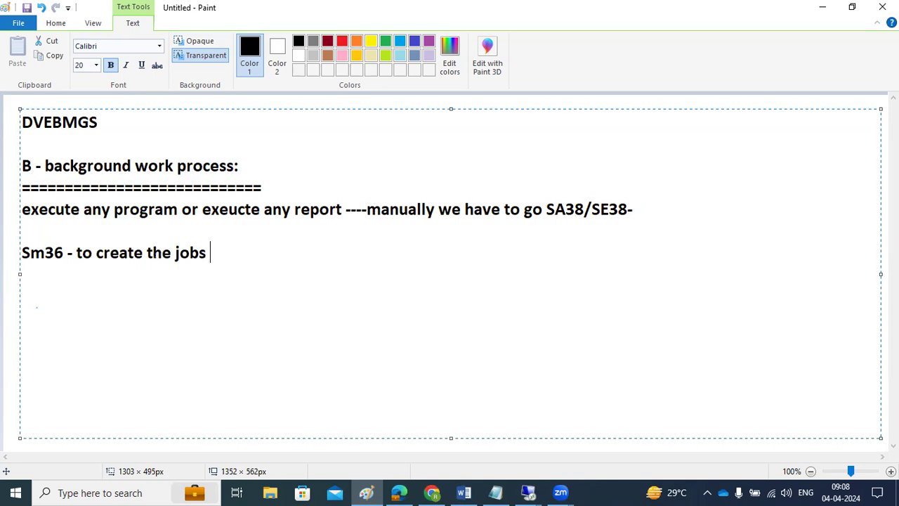
pyautogui.press('Return')
pyautogui.press('Return')
# Step: In the remote Windows Server session, launch SAP Logon and open the SAP ECC DEV connection
pyautogui.click(529, 492)
pyautogui.click(597, 425)
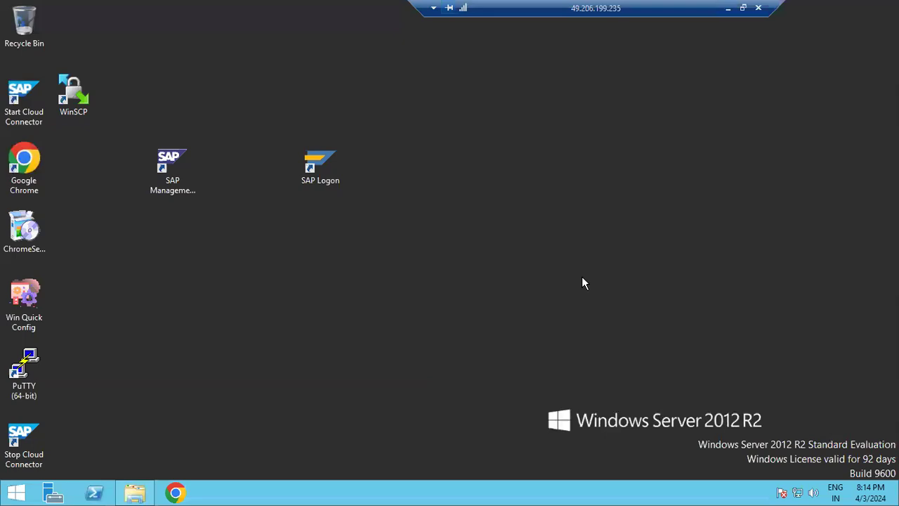
pyautogui.doubleClick(314, 166)
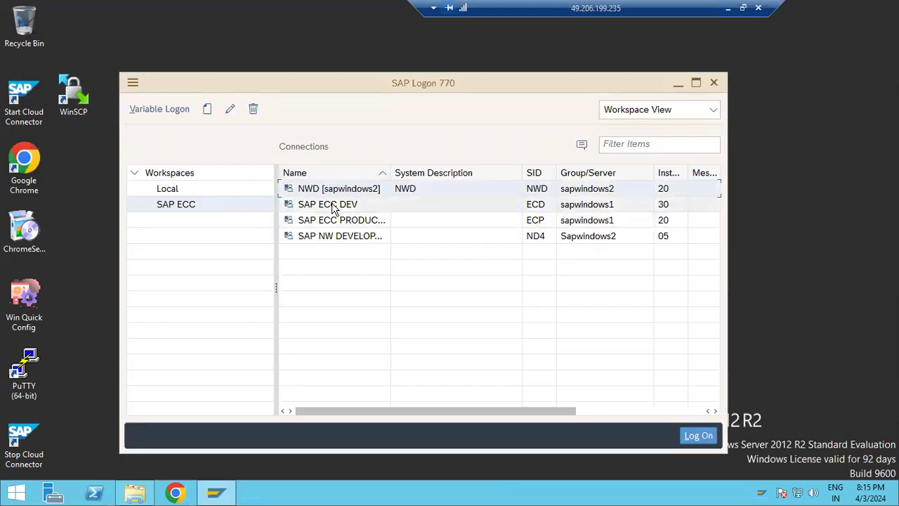
pyautogui.doubleClick(331, 205)
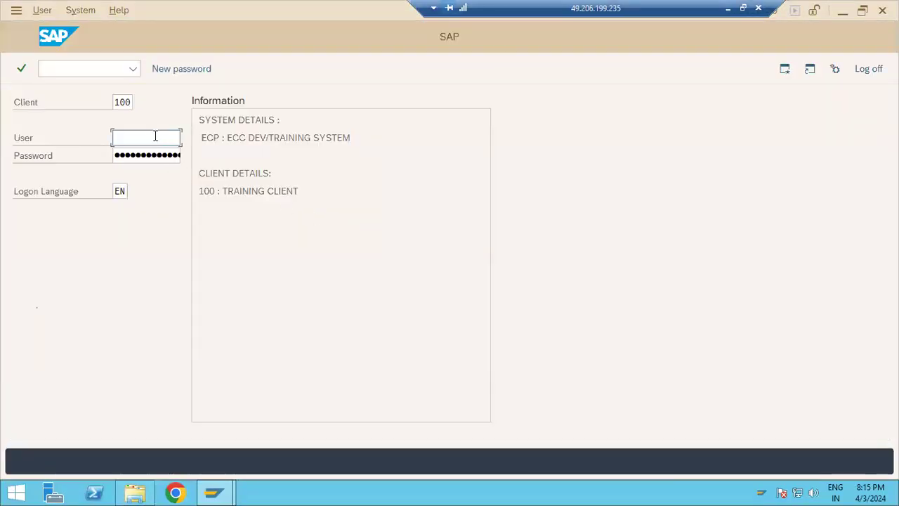
# Step: Log on to client 100 of the ECC DEV training system with the user ID and password
pyautogui.write('basis')
pyautogui.press('Tab')
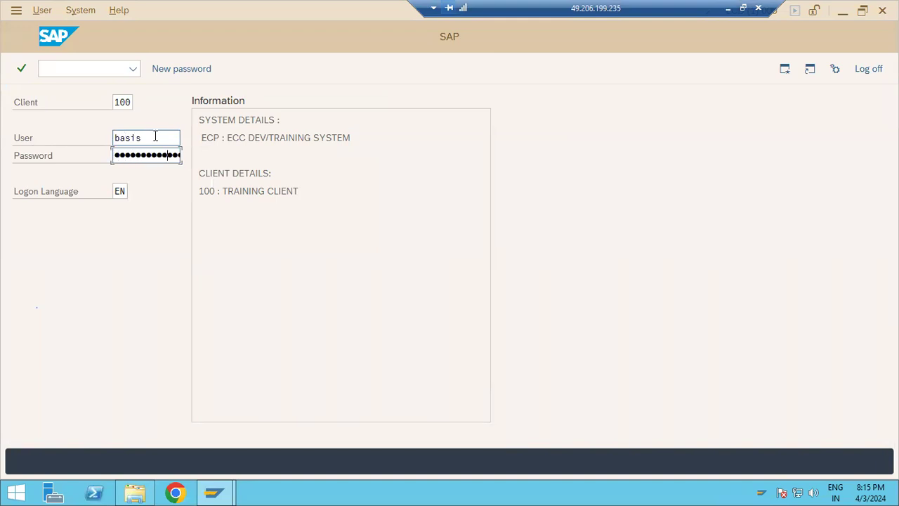
pyautogui.press('Return')
pyautogui.press('Return')
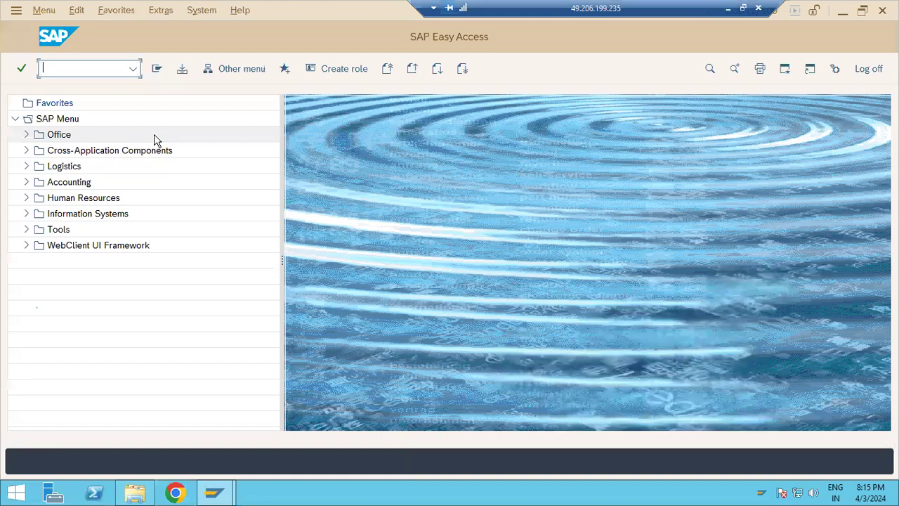
# Step: Open SM36 and enter MONTHLY PAYMENT as the background job name
pyautogui.write('sm36')
pyautogui.press('Return')
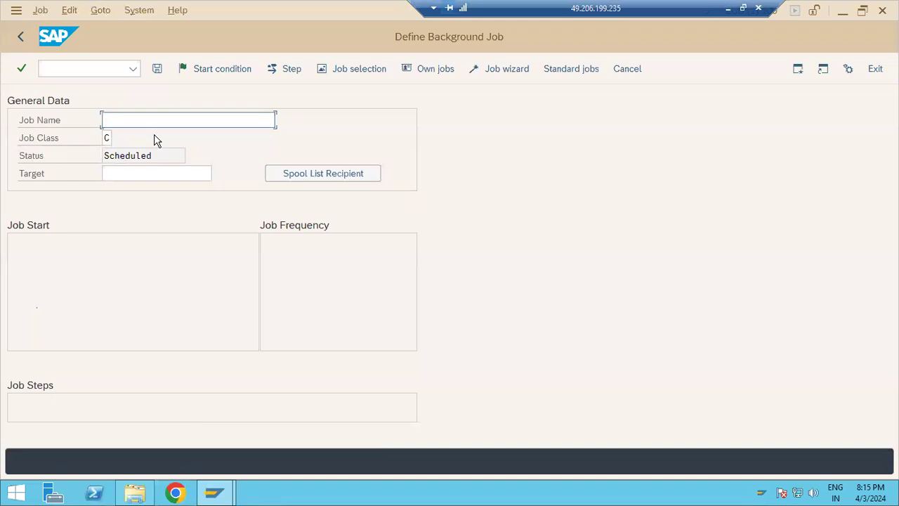
pyautogui.write('MONTHLY')
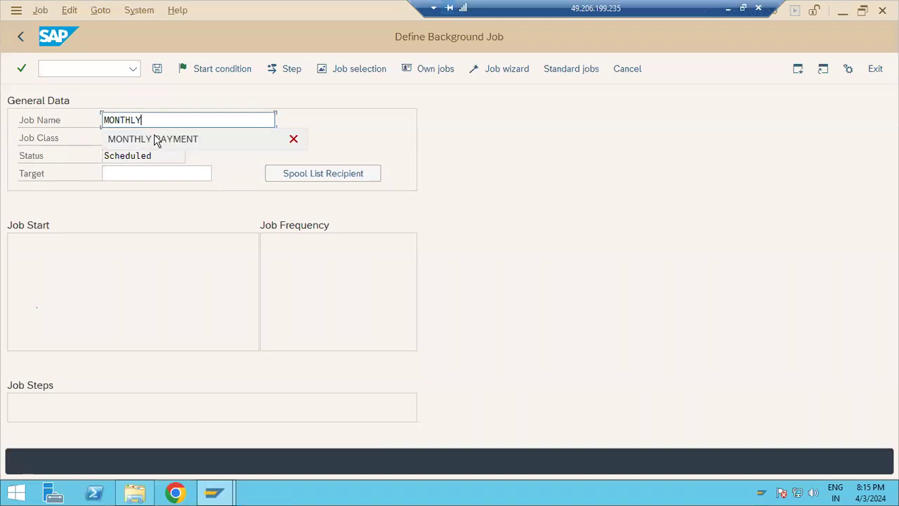
pyautogui.click(165, 133)
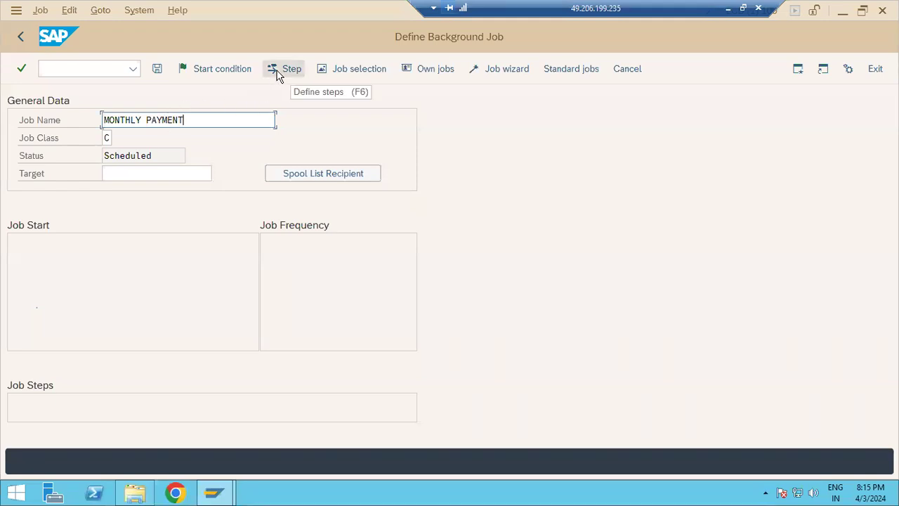
pyautogui.hotkey('alt', 'Tab')
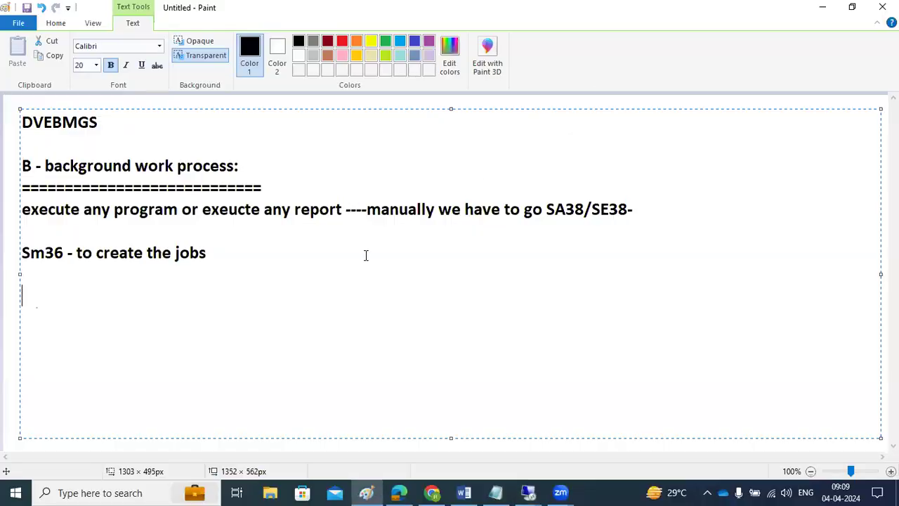
# Step: Note JOBNAME, JOB steps (abap program, external program, external commands), startup conditions and status
pyautogui.write('JOBNAME -')
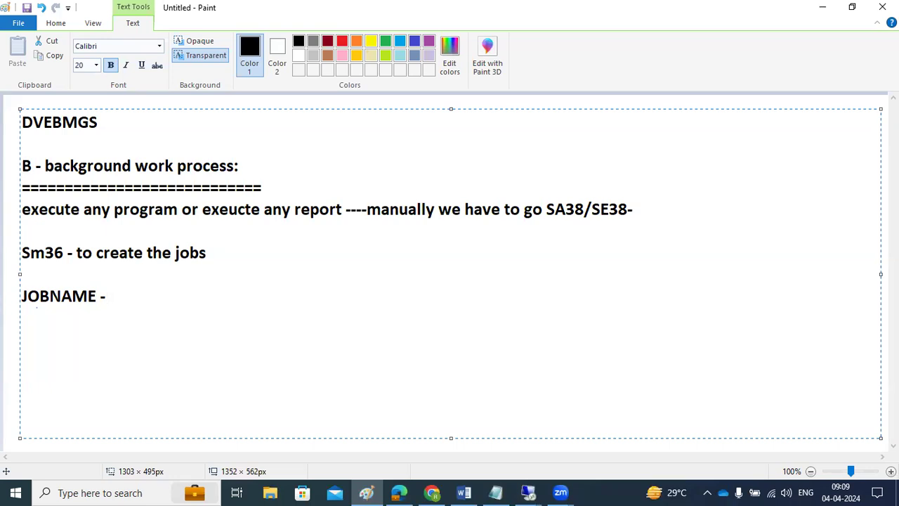
pyautogui.write(' JOB steps =')
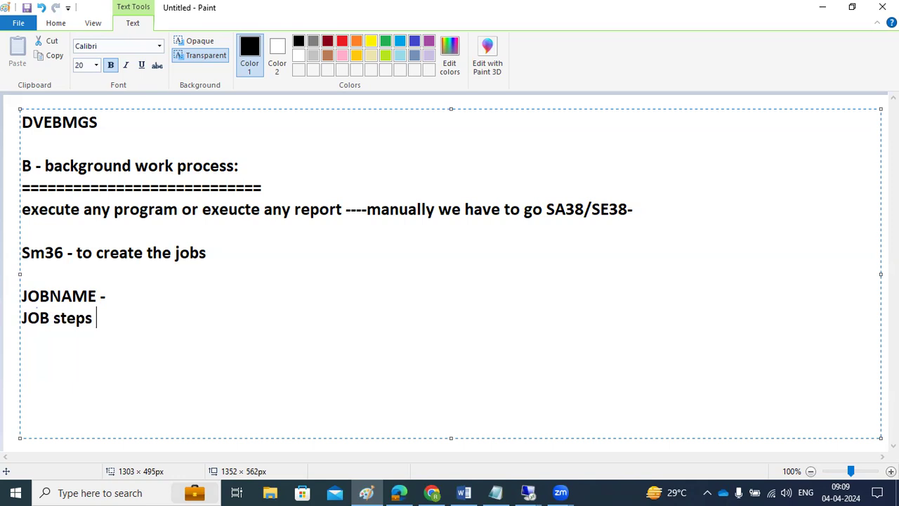
pyautogui.write('JO')
pyautogui.write('B start')
pyautogui.write('up condition')
pyautogui.write('s')
pyautogui.write('JOb status')
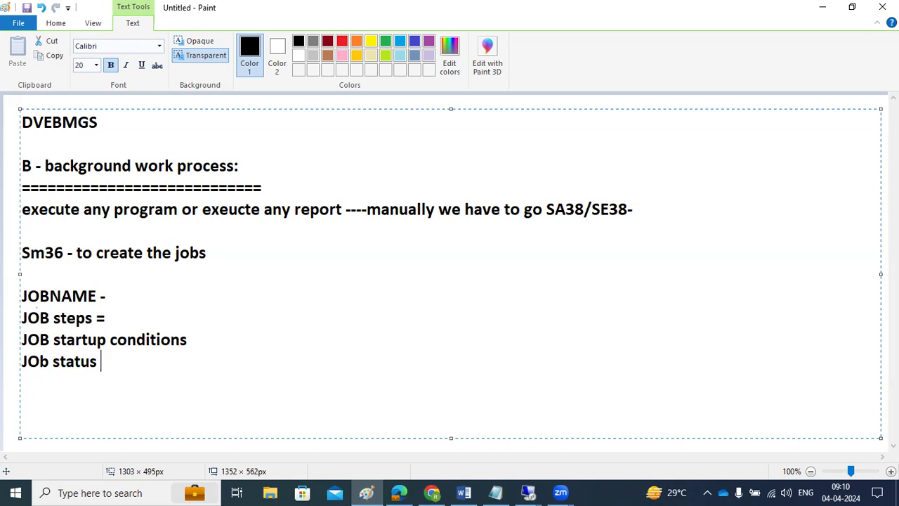
pyautogui.write(' :')
pyautogui.click(148, 313)
pyautogui.write('abap program')
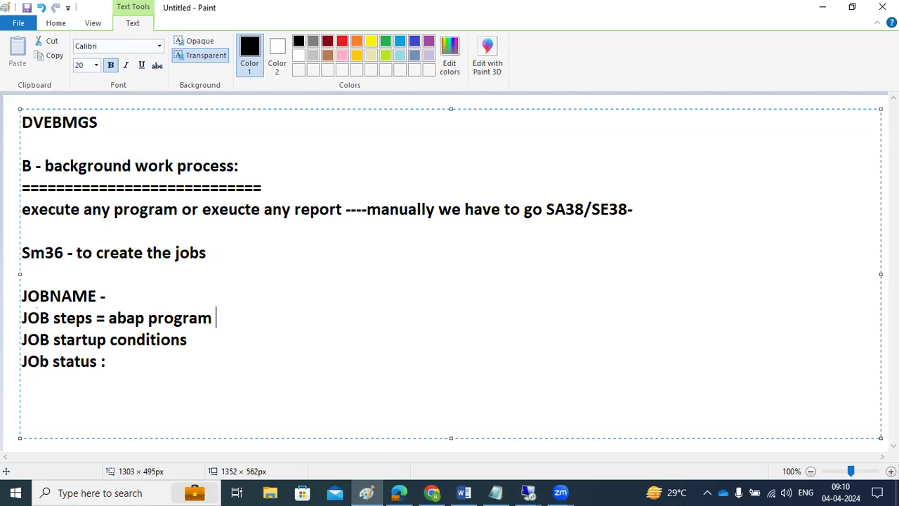
pyautogui.write(',external progr')
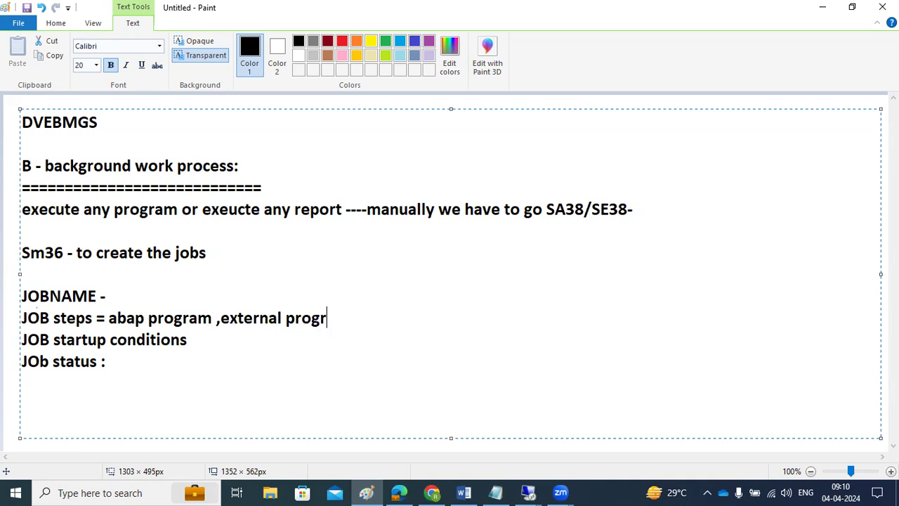
pyautogui.write('am aand e')
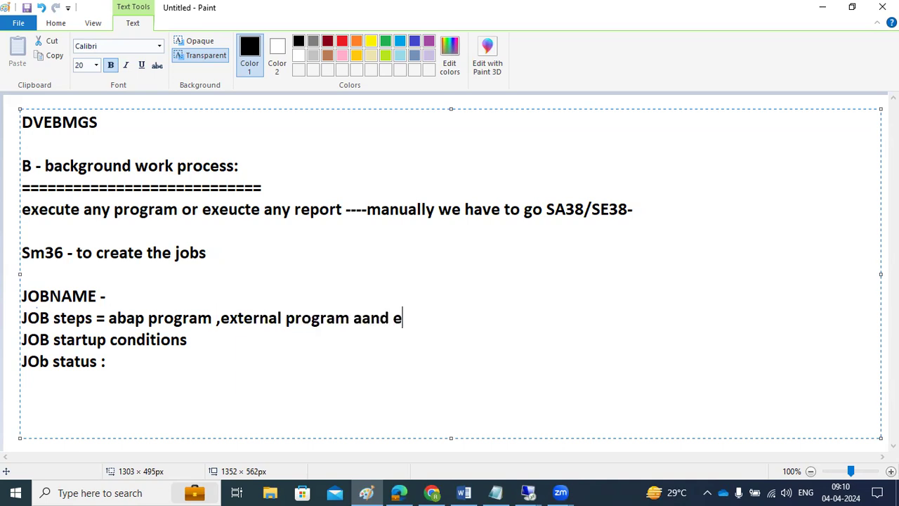
pyautogui.write('xternal commands')
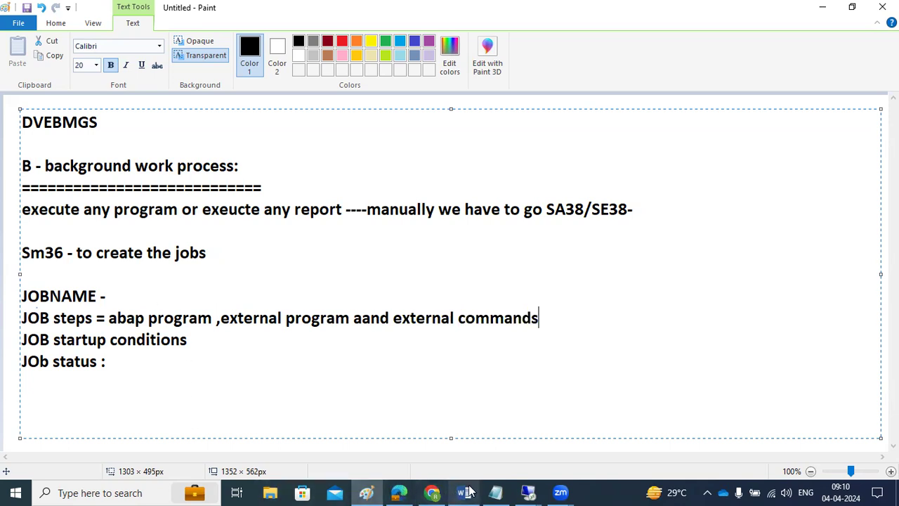
pyautogui.click(529, 492)
# Step: Add step 1 to MONTHLY PAYMENT as ABAP program RSADRCK1 and save it
pyautogui.click(545, 445)
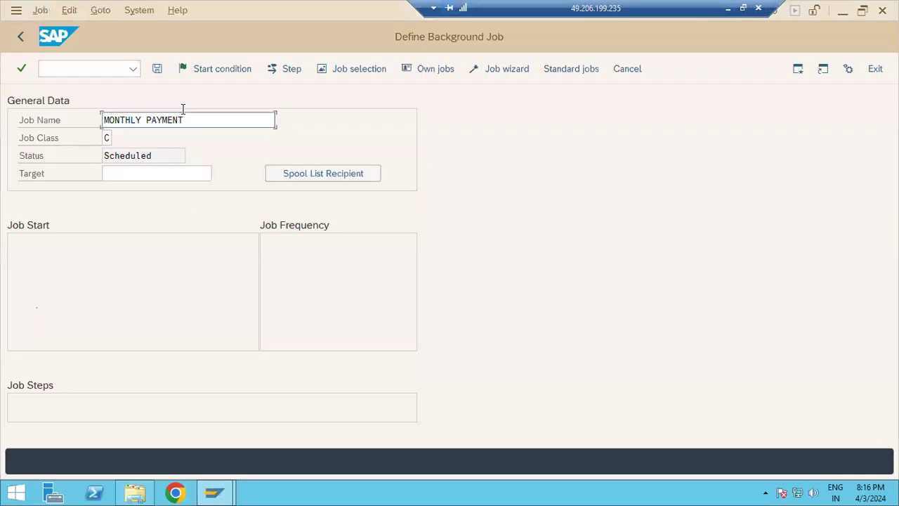
pyautogui.click(291, 70)
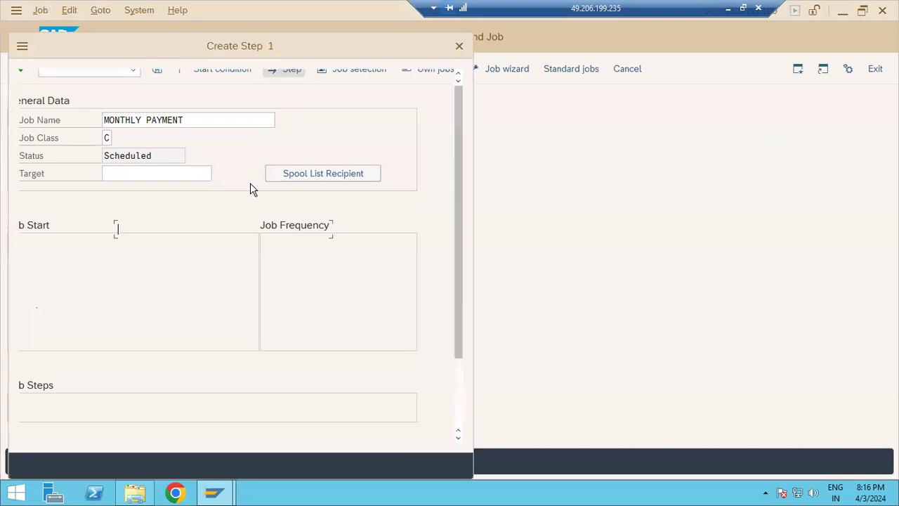
pyautogui.click(129, 180)
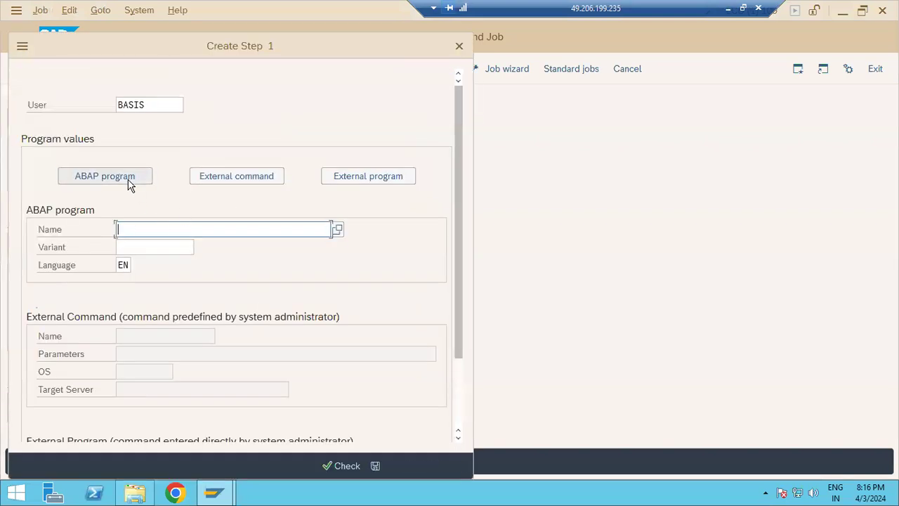
pyautogui.click(228, 181)
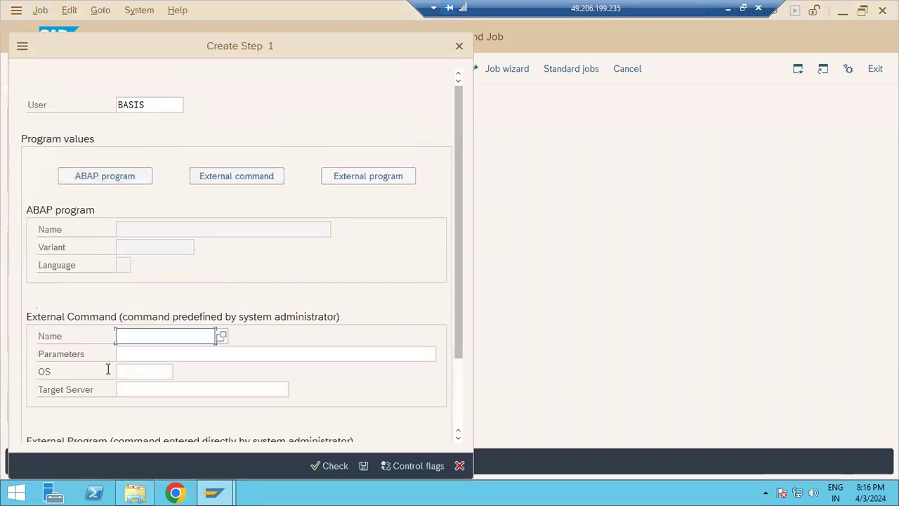
pyautogui.click(366, 176)
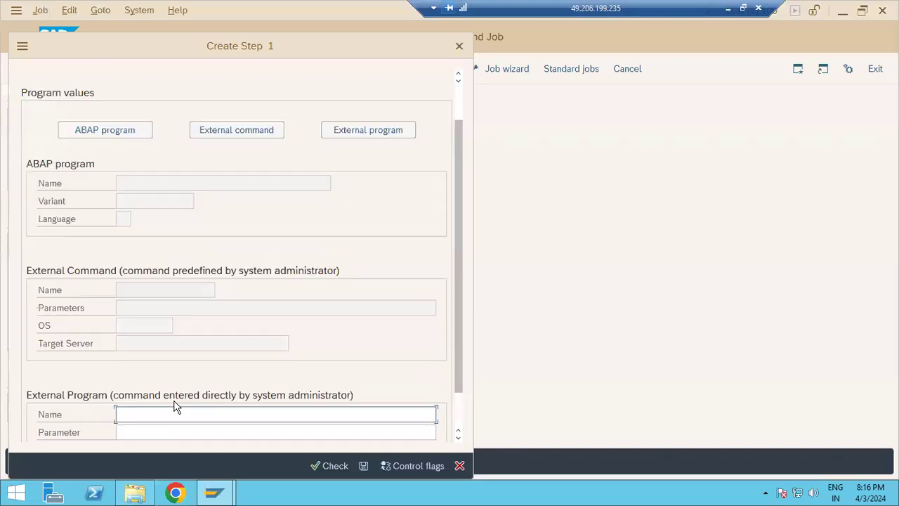
pyautogui.scroll(3, 172, 330)
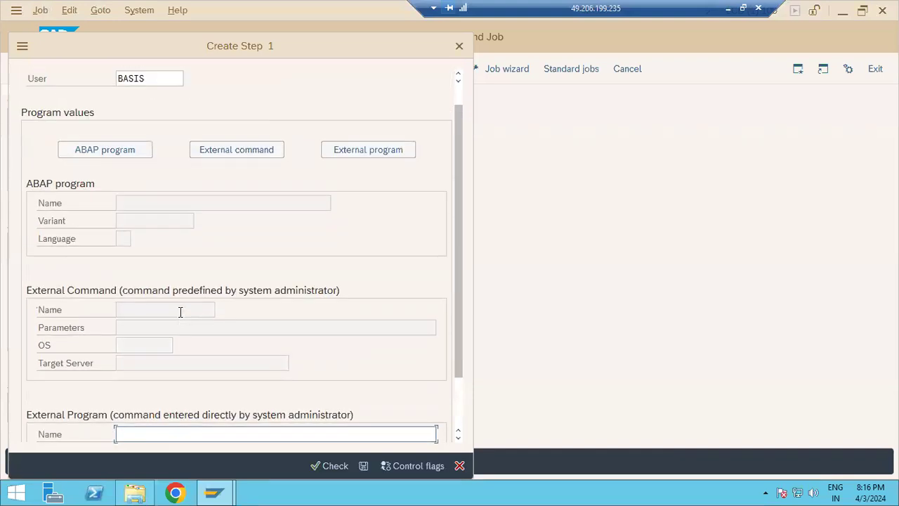
pyautogui.click(132, 161)
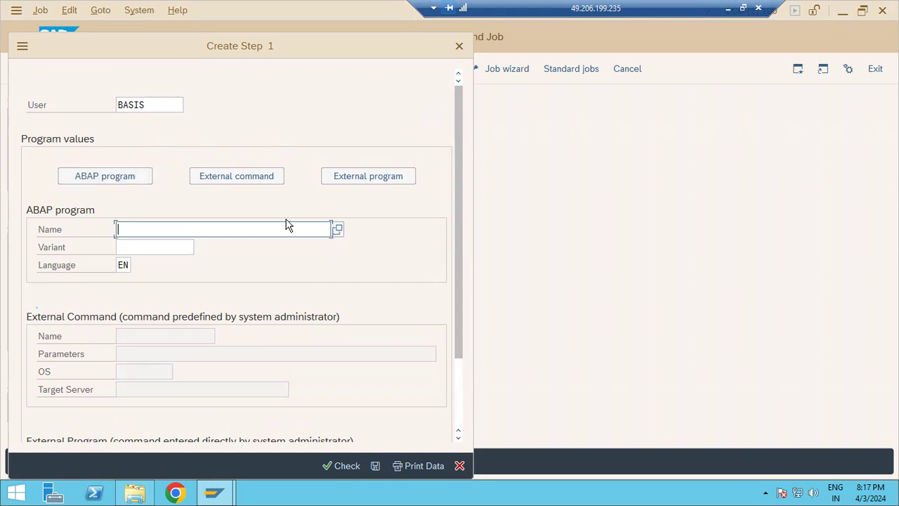
pyautogui.write('RS')
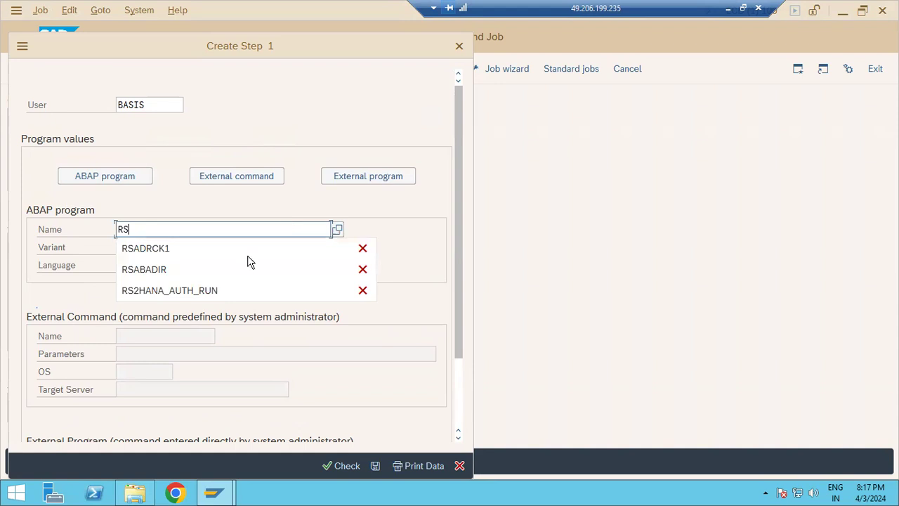
pyautogui.click(198, 249)
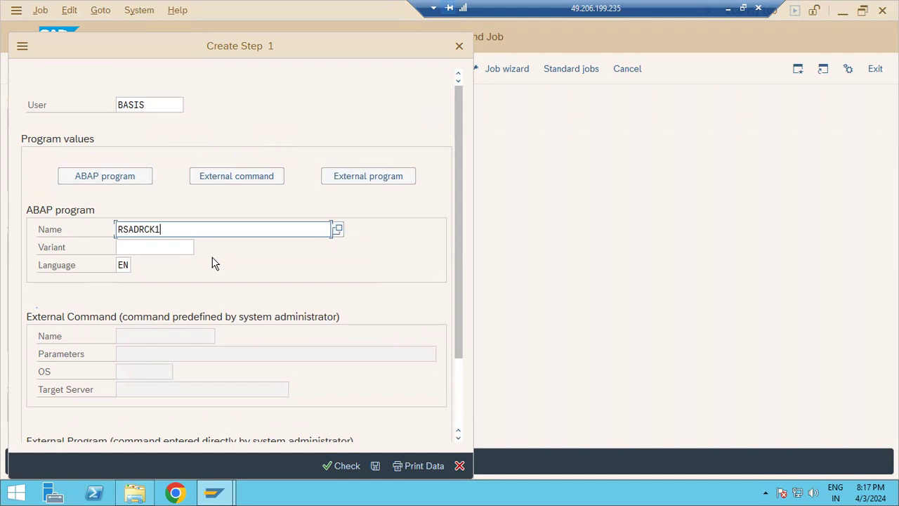
pyautogui.click(376, 468)
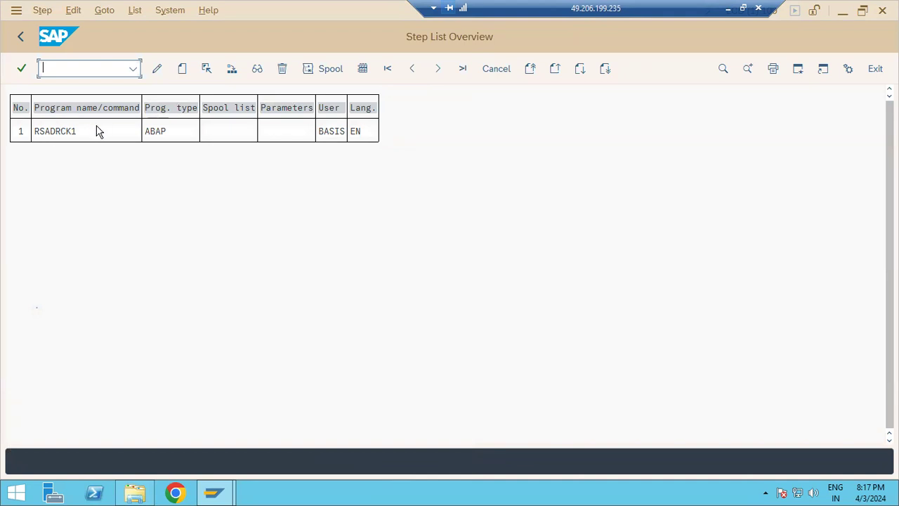
# Step: Return to the MONTHLY PAYMENT job definition showing 1 step and open its start condition
pyautogui.click(21, 38)
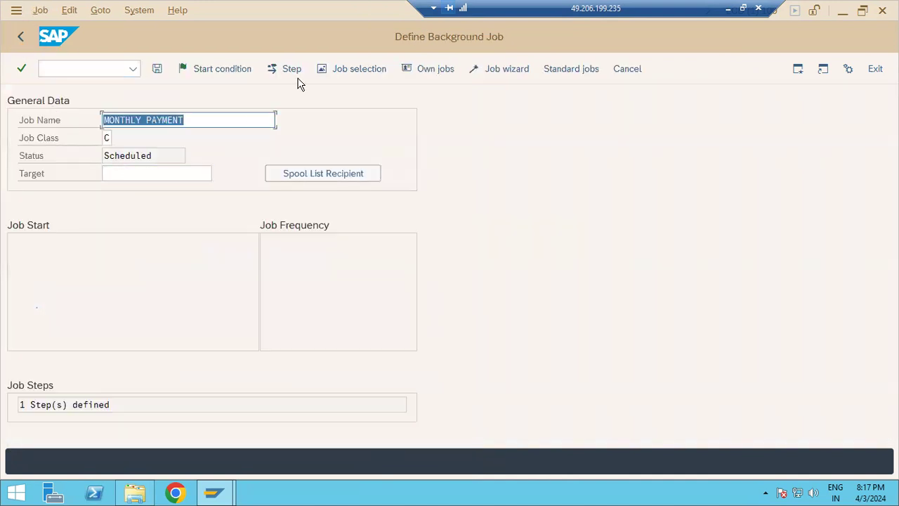
pyautogui.moveTo(64, 405); pyautogui.dragTo(94, 404)
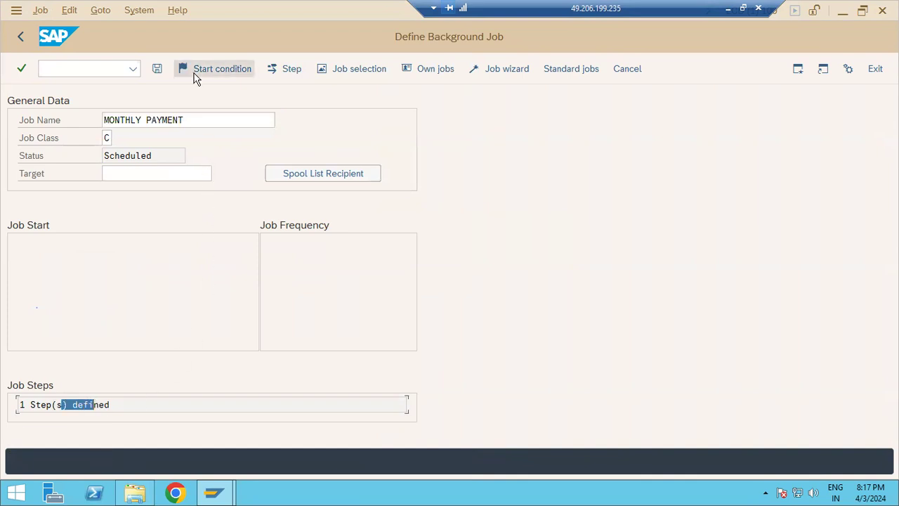
pyautogui.click(197, 78)
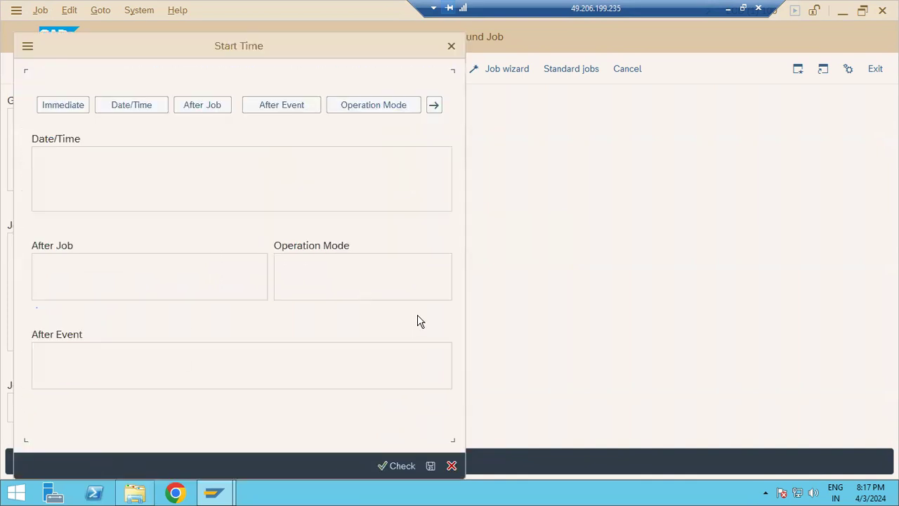
# Step: Check the Paint notes briefly, then come back to the SAP Start Time dialog
pyautogui.click(728, 8)
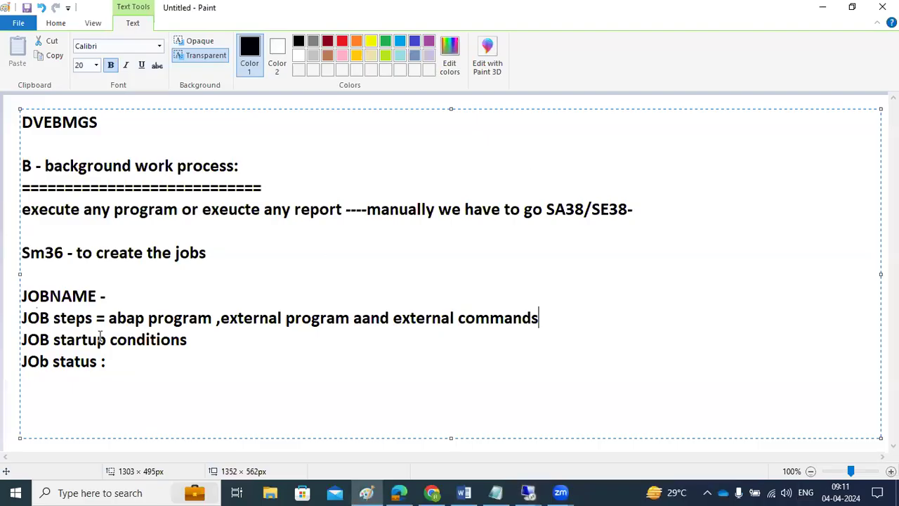
pyautogui.click(237, 337)
pyautogui.click(529, 493)
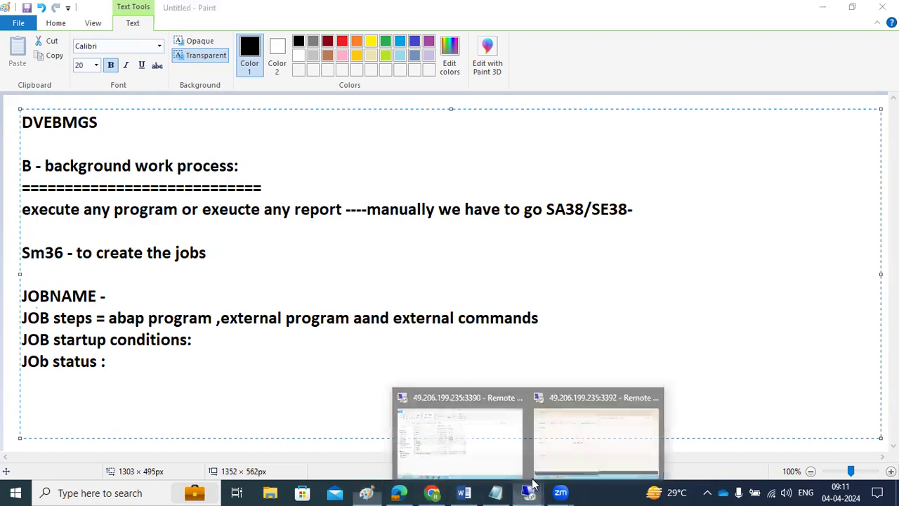
pyautogui.click(550, 431)
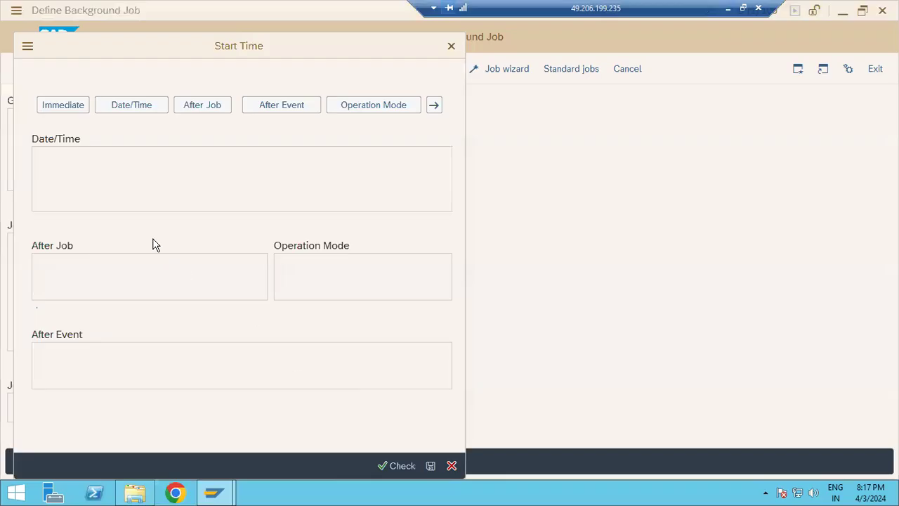
# Step: Compare Date/Time, After Job, After Event and Operation Mode, then choose Immediate start and open Period values
pyautogui.click(61, 111)
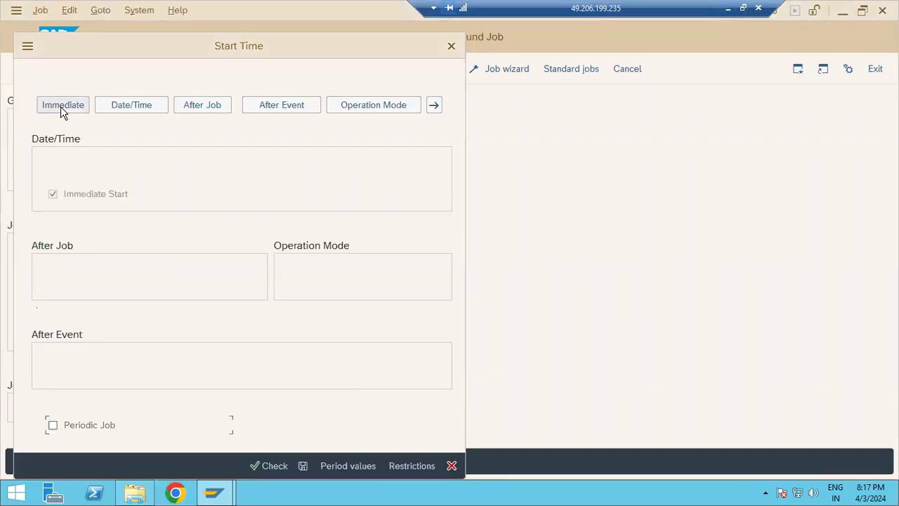
pyautogui.click(117, 109)
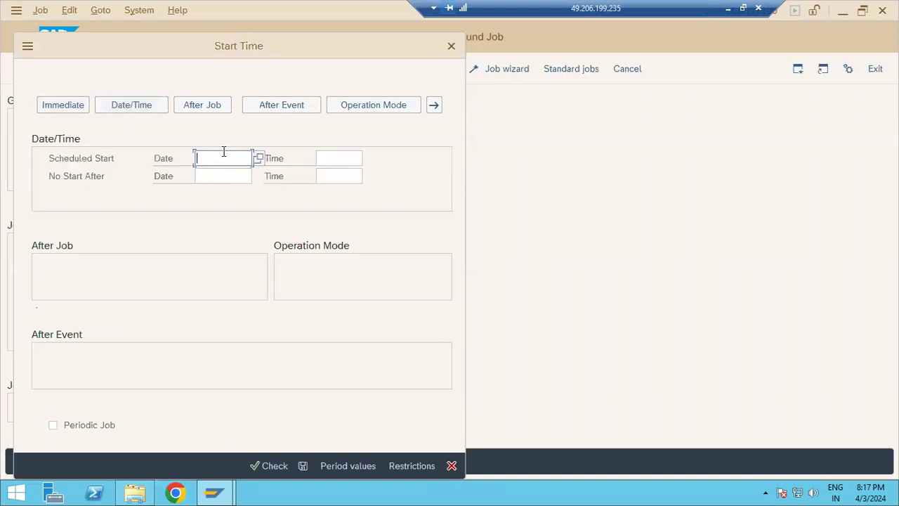
pyautogui.click(194, 109)
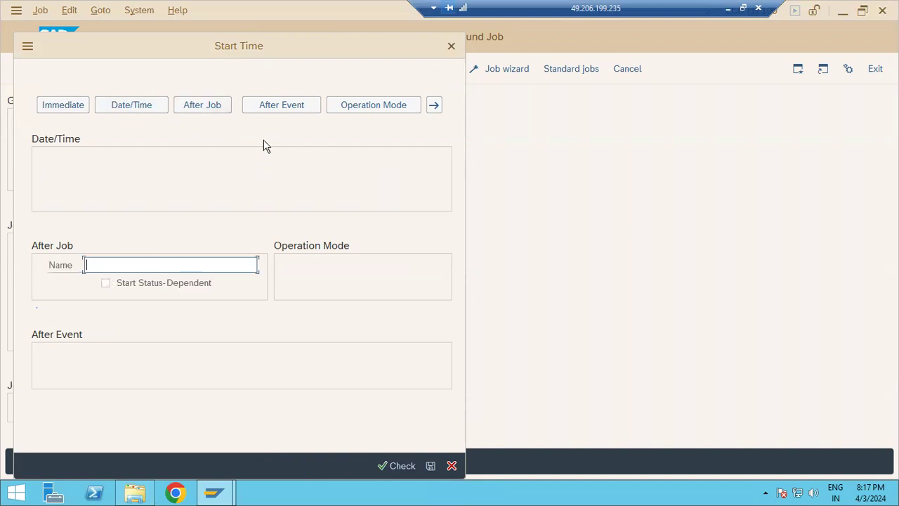
pyautogui.click(274, 109)
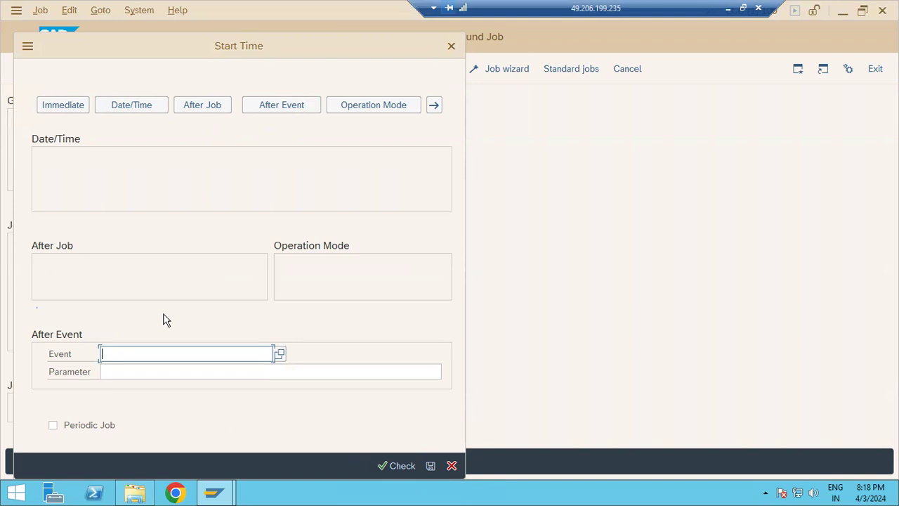
pyautogui.click(401, 105)
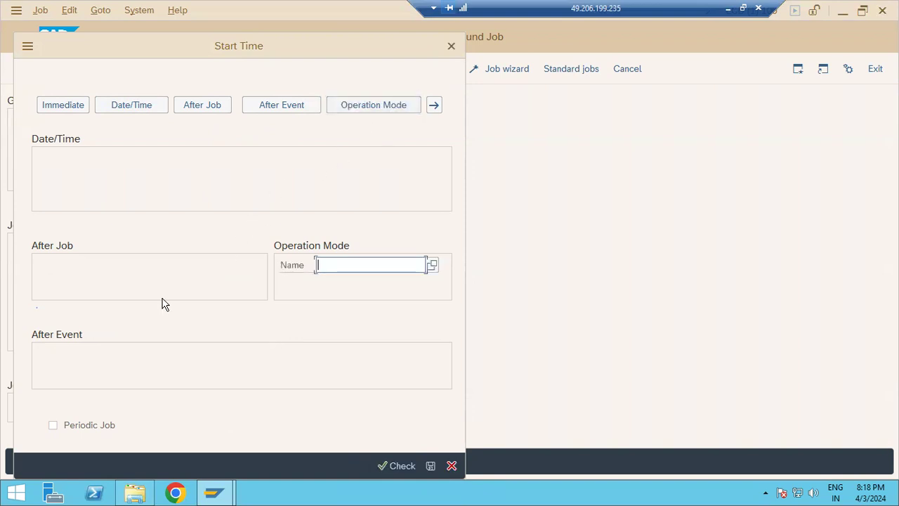
pyautogui.click(48, 111)
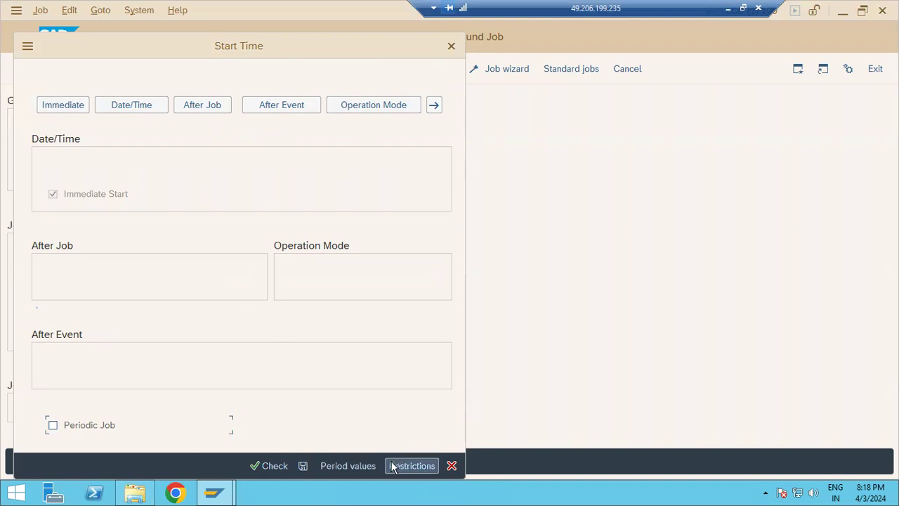
pyautogui.click(343, 465)
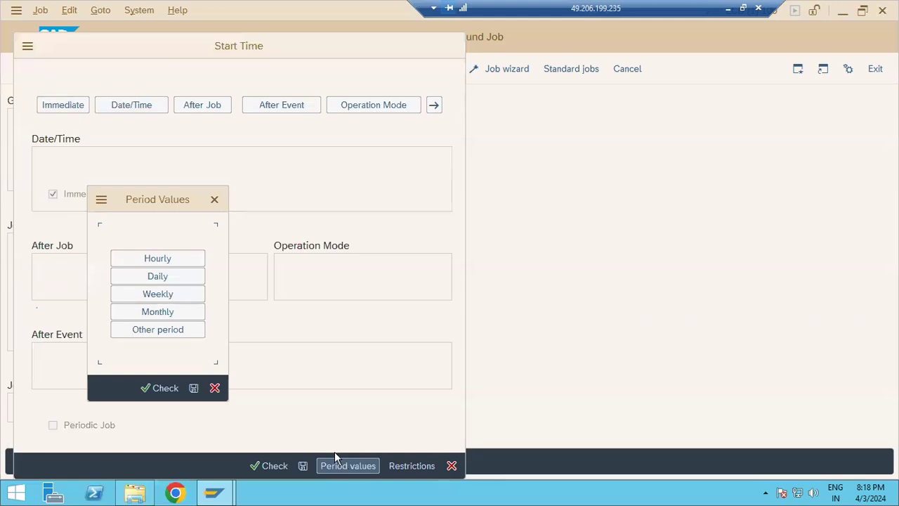
# Step: Define a custom Other period with 1 in Hour(s) and save it so Periodic Job is ticked
pyautogui.click(167, 313)
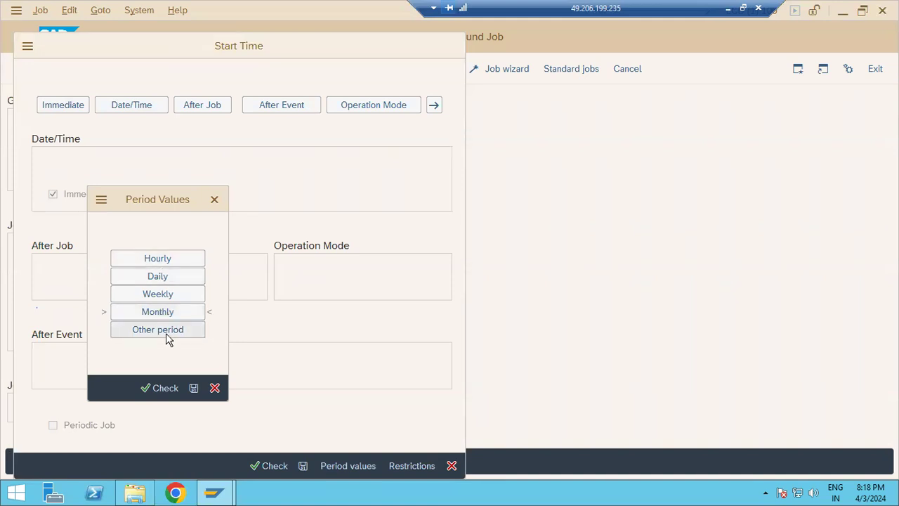
pyautogui.click(168, 336)
pyautogui.click(139, 383)
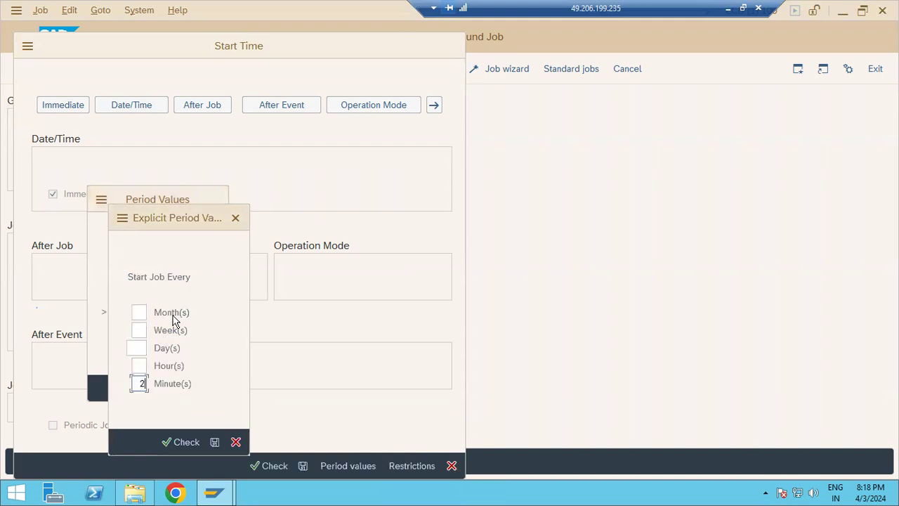
pyautogui.click(139, 366)
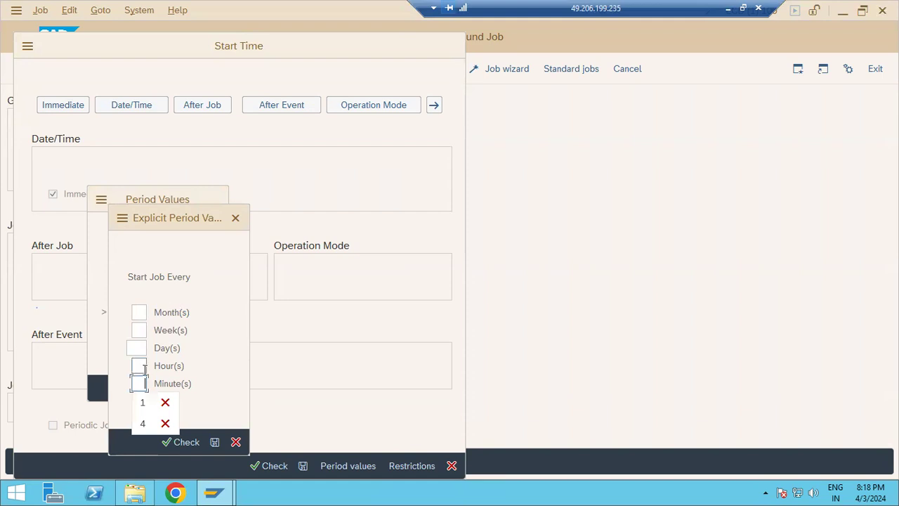
pyautogui.write('1')
pyautogui.click(141, 349)
pyautogui.write('1')
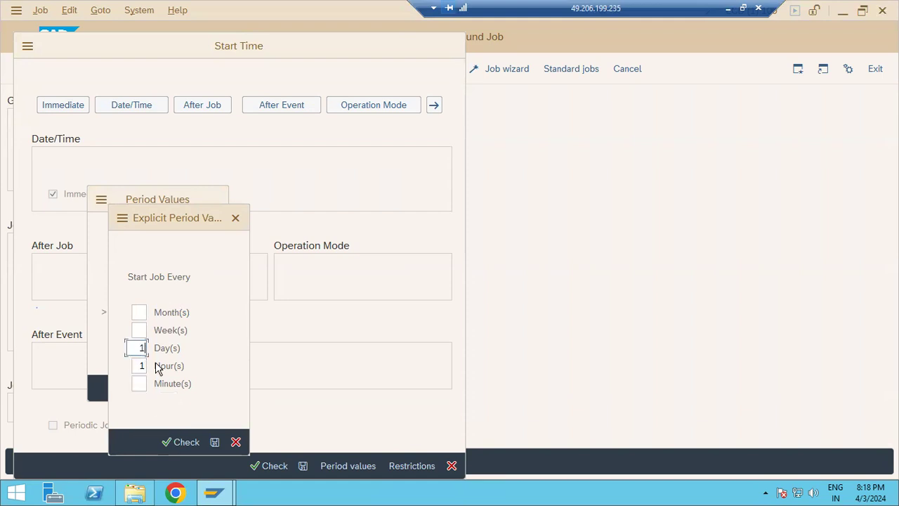
pyautogui.click(214, 442)
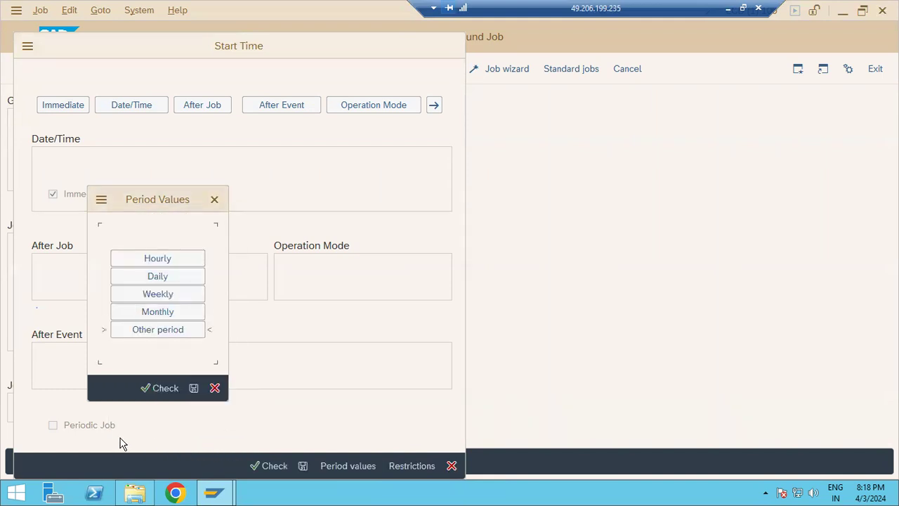
pyautogui.click(194, 388)
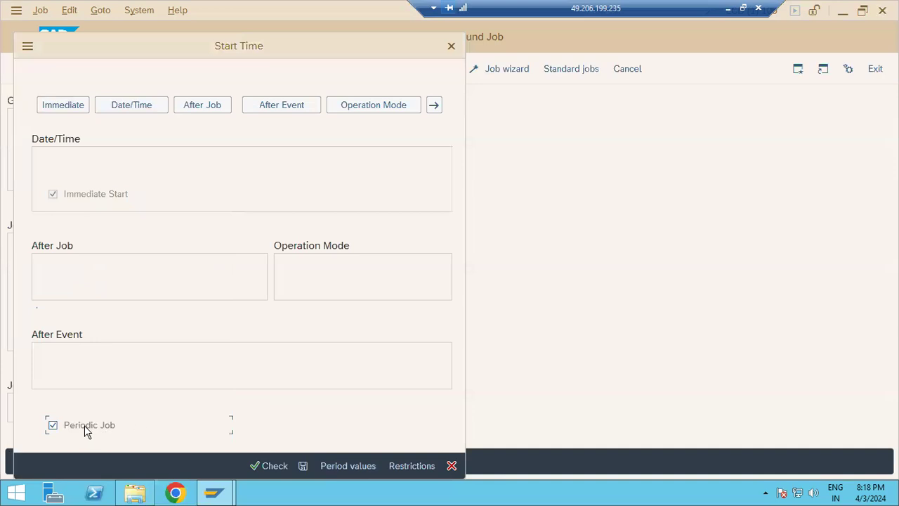
pyautogui.click(404, 467)
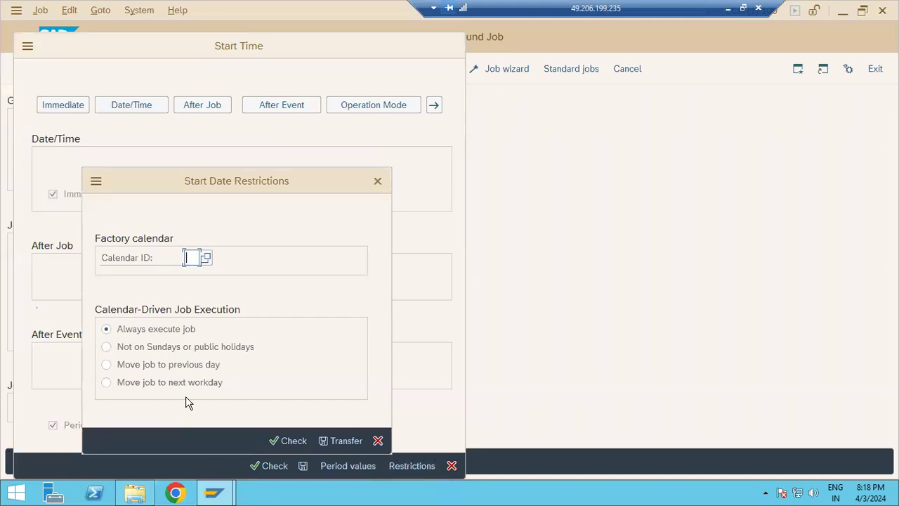
# Step: Restrict start dates to not on Sundays or public holidays, using factory calendar 01 (Germany Standard)
pyautogui.click(186, 351)
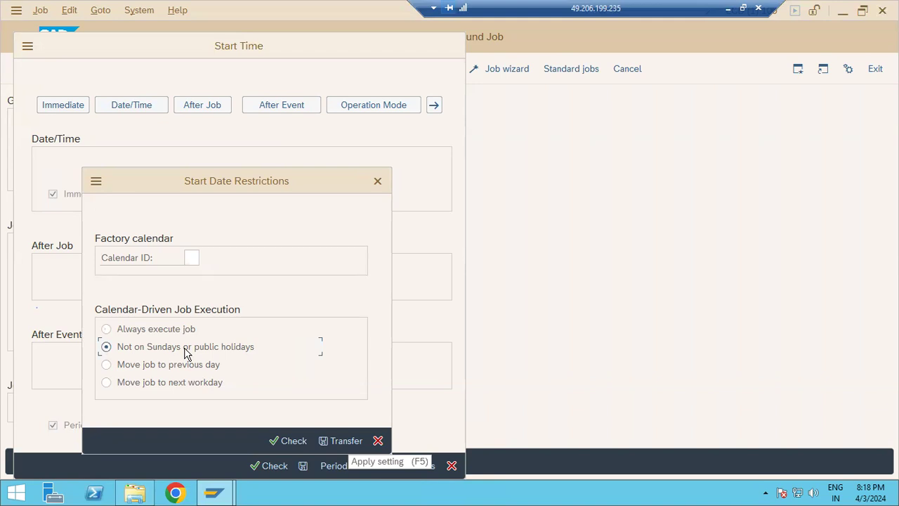
pyautogui.click(156, 331)
pyautogui.click(166, 346)
pyautogui.click(196, 258)
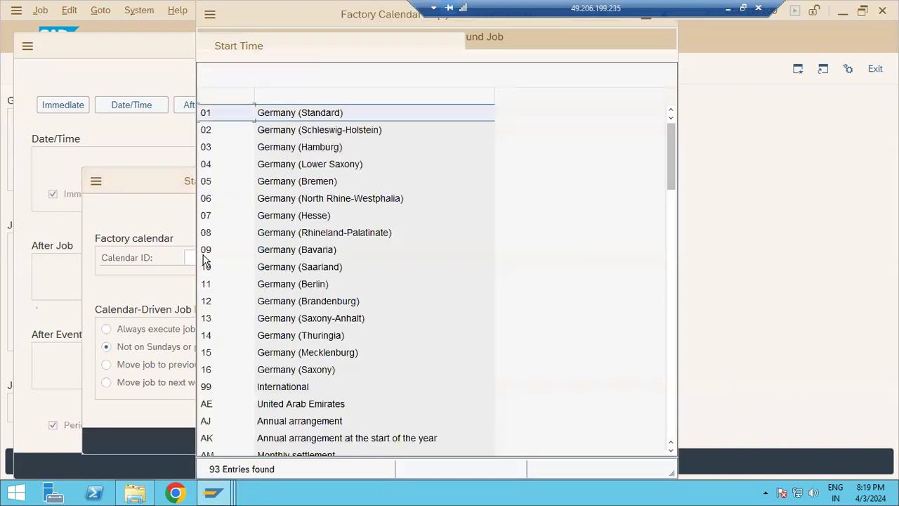
pyautogui.doubleClick(234, 121)
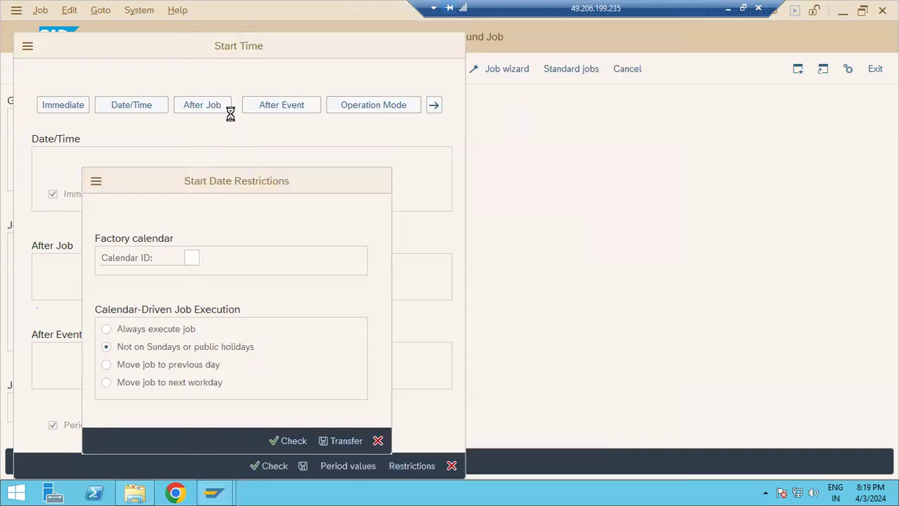
pyautogui.click(324, 439)
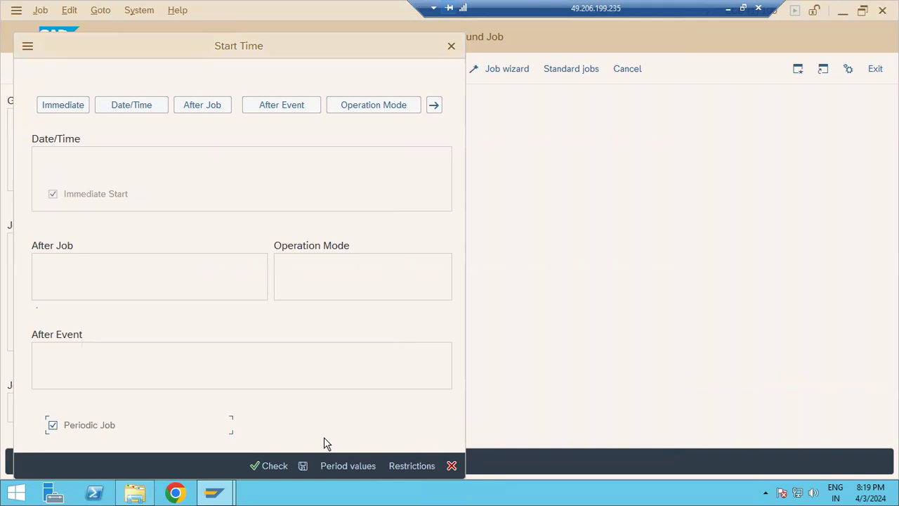
pyautogui.click(366, 465)
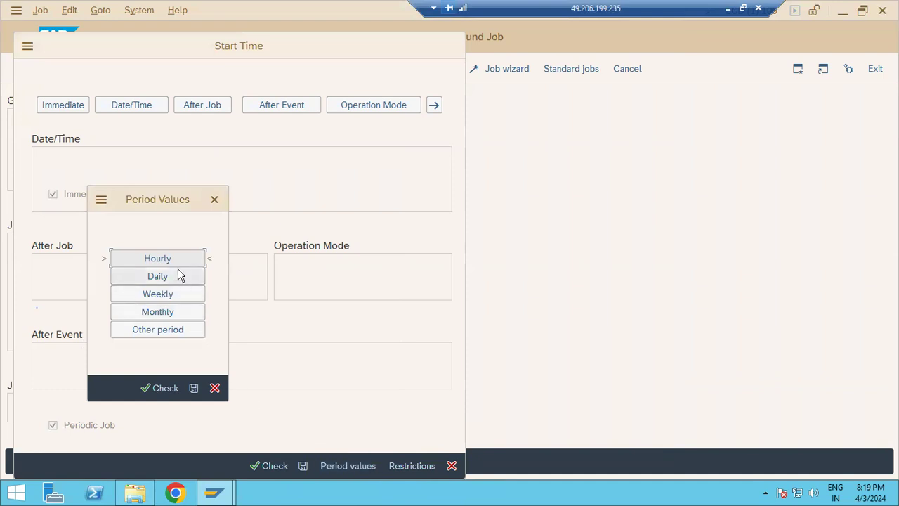
# Step: Accept Hourly frequency, save the start time, and review the RSADRCK1 step details
pyautogui.click(194, 391)
pyautogui.click(303, 466)
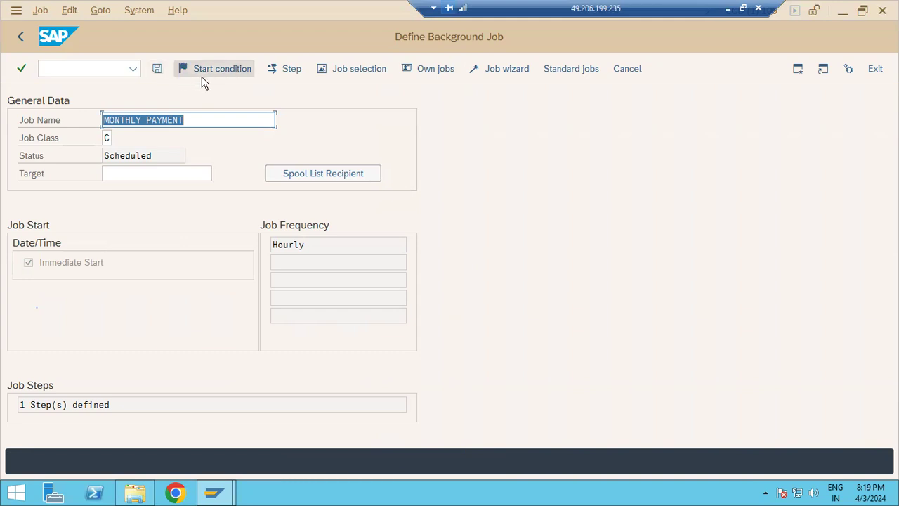
pyautogui.click(275, 74)
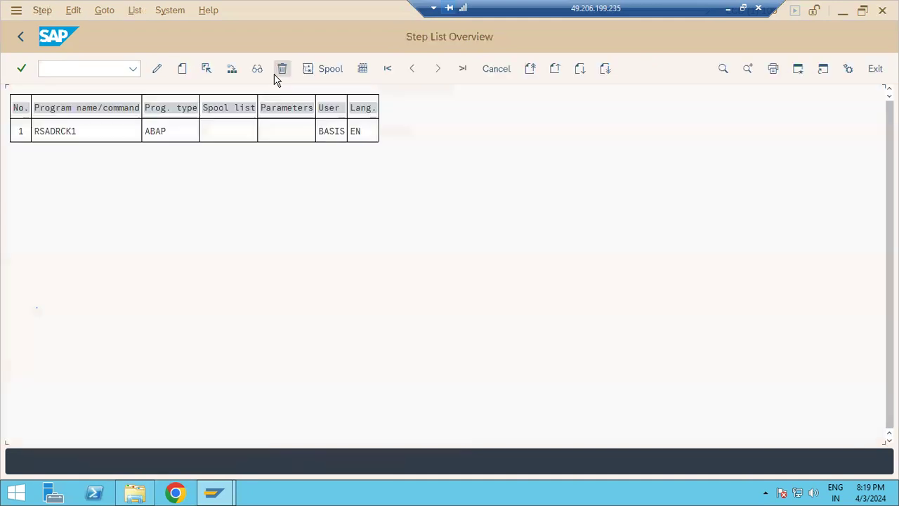
pyautogui.doubleClick(59, 131)
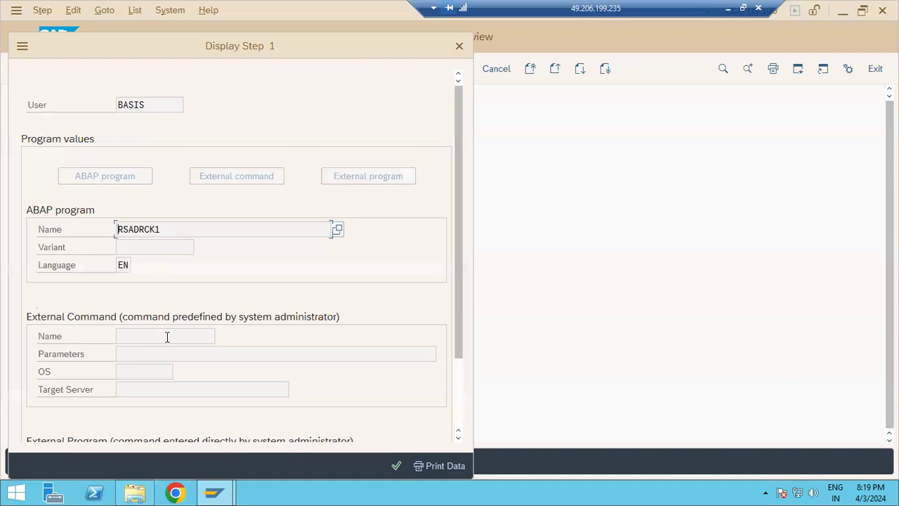
pyautogui.click(395, 466)
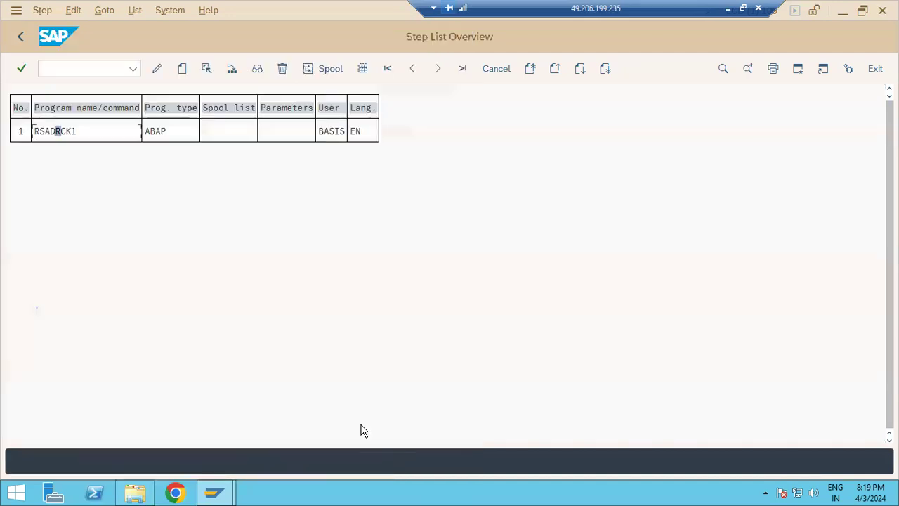
pyautogui.click(21, 39)
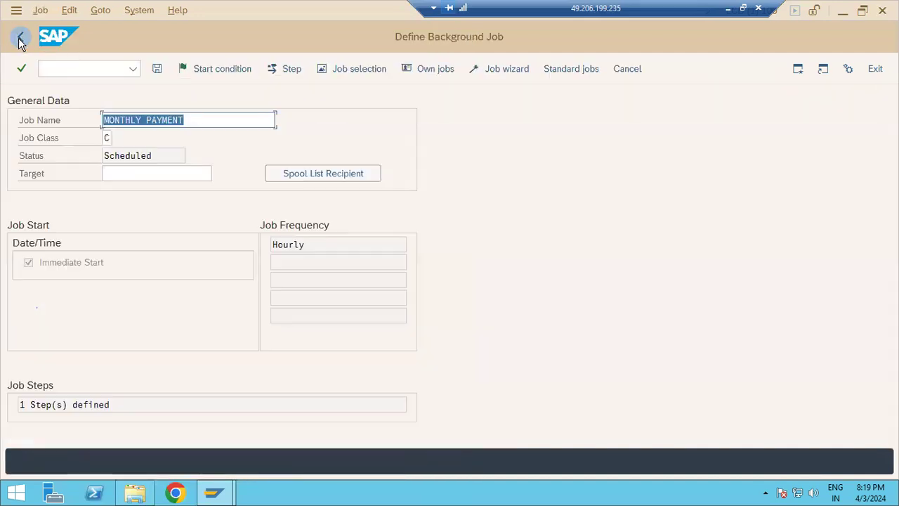
# Step: Save the MONTHLY PAYMENT job and go to transaction SM37
pyautogui.click(156, 71)
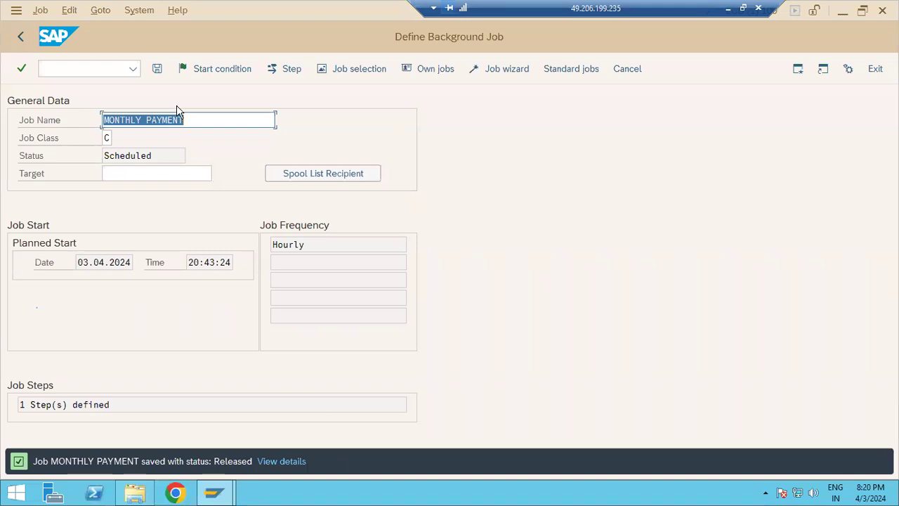
pyautogui.click(103, 70)
pyautogui.write('/nsm37')
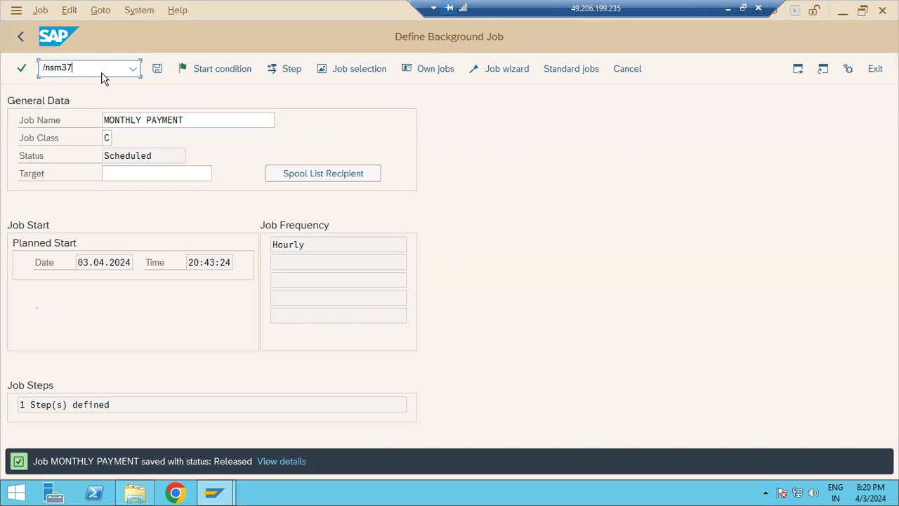
pyautogui.press('Return')
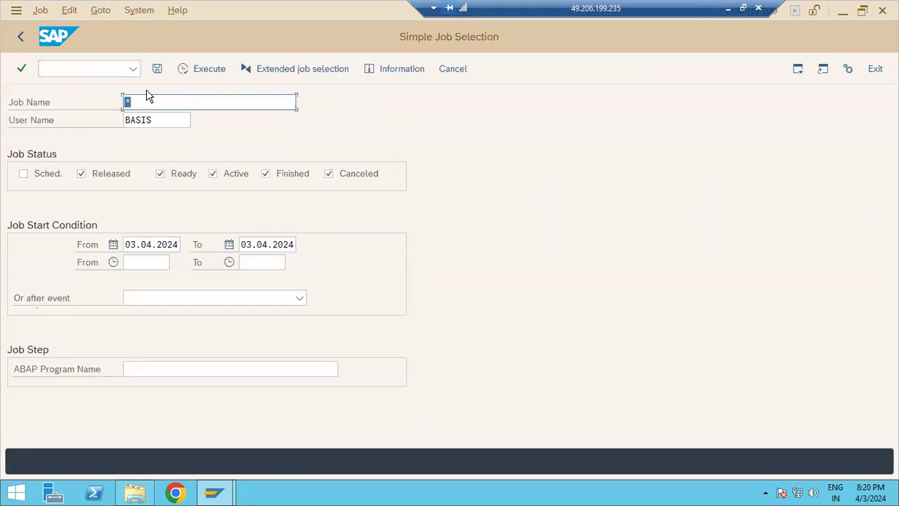
# Step: List jobs named MONTHLY*, including scheduled ones
pyautogui.press('BackSpace')
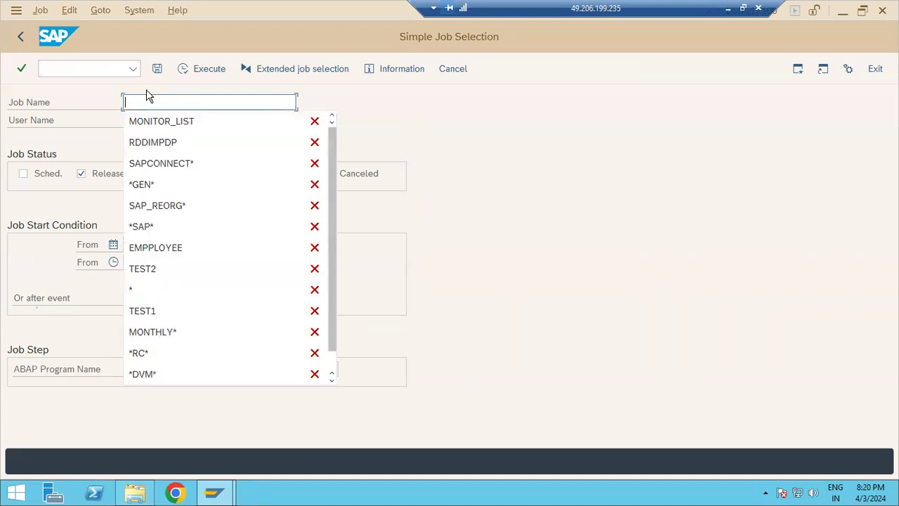
pyautogui.write('MONTHLY')
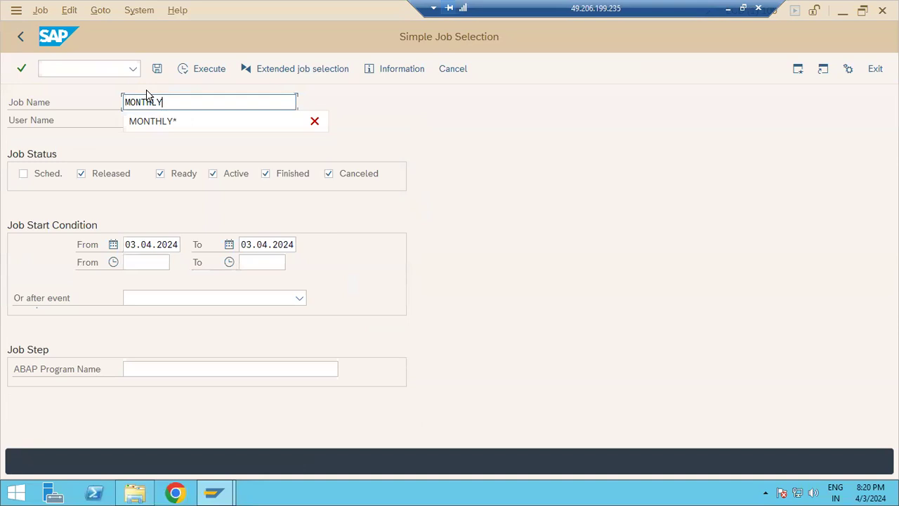
pyautogui.click(169, 120)
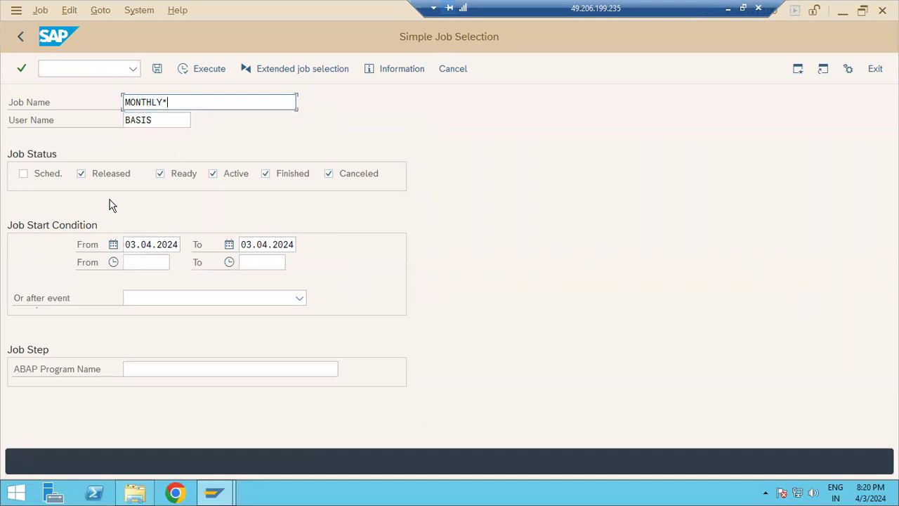
pyautogui.click(52, 176)
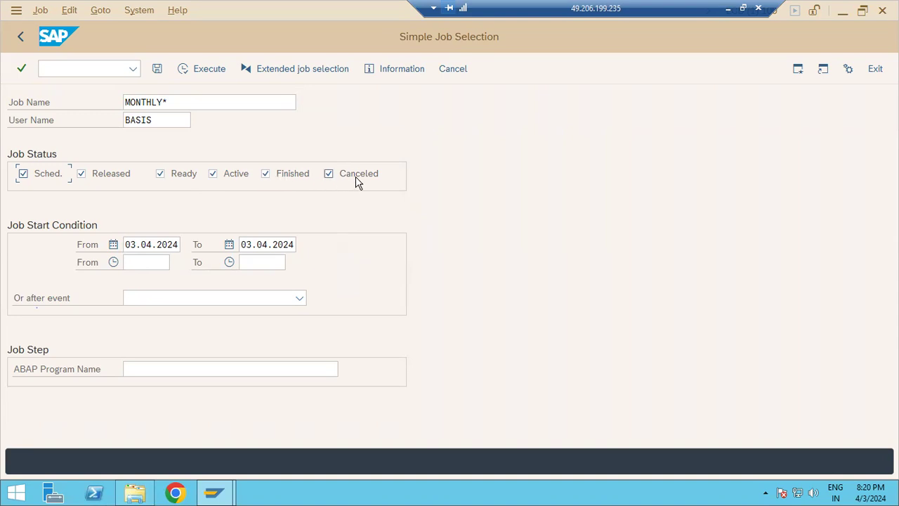
pyautogui.click(208, 70)
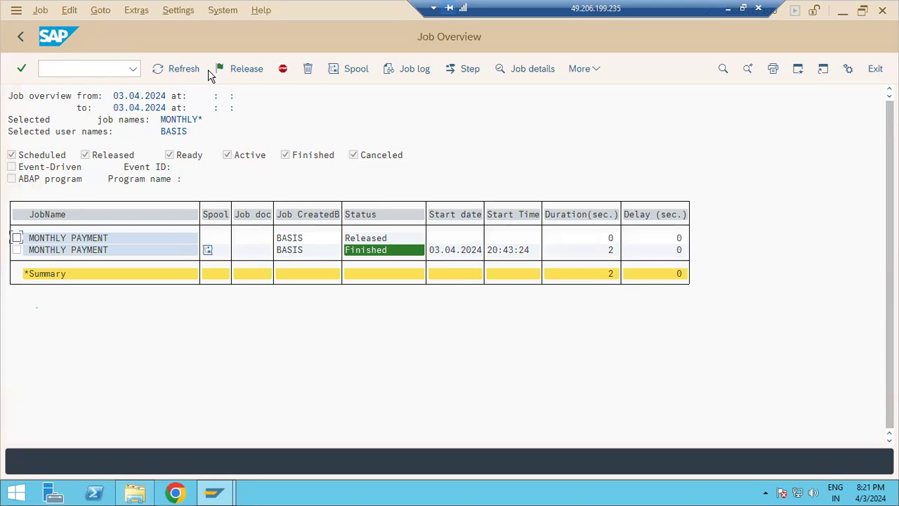
pyautogui.click(356, 254)
pyautogui.click(89, 257)
pyautogui.click(416, 68)
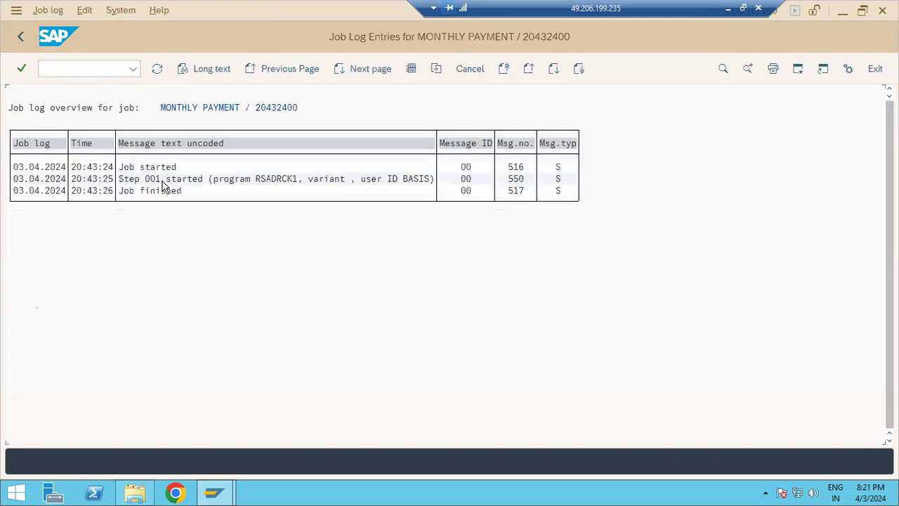
pyautogui.click(274, 180)
pyautogui.click(147, 191)
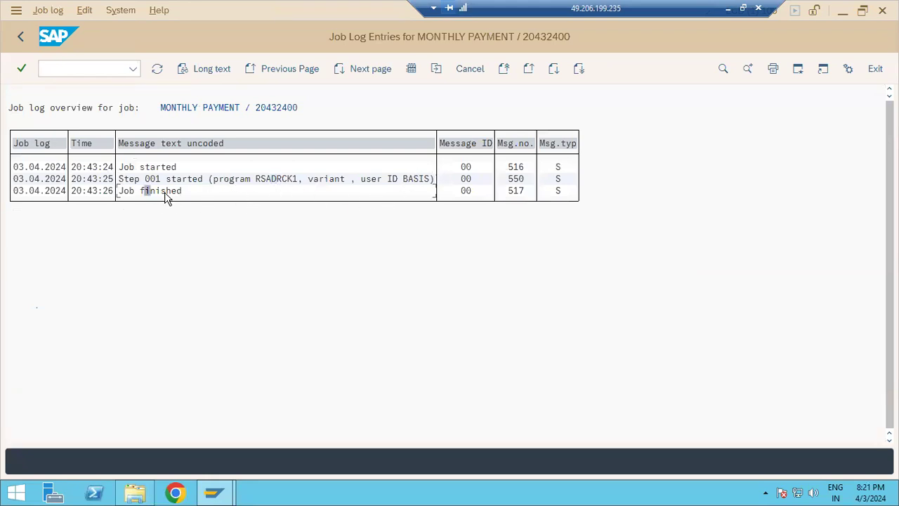
pyautogui.click(20, 37)
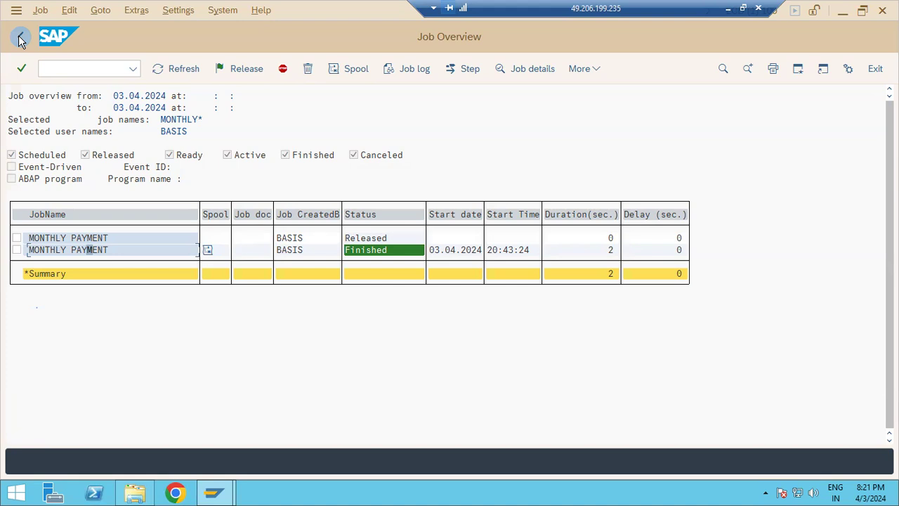
pyautogui.click(208, 251)
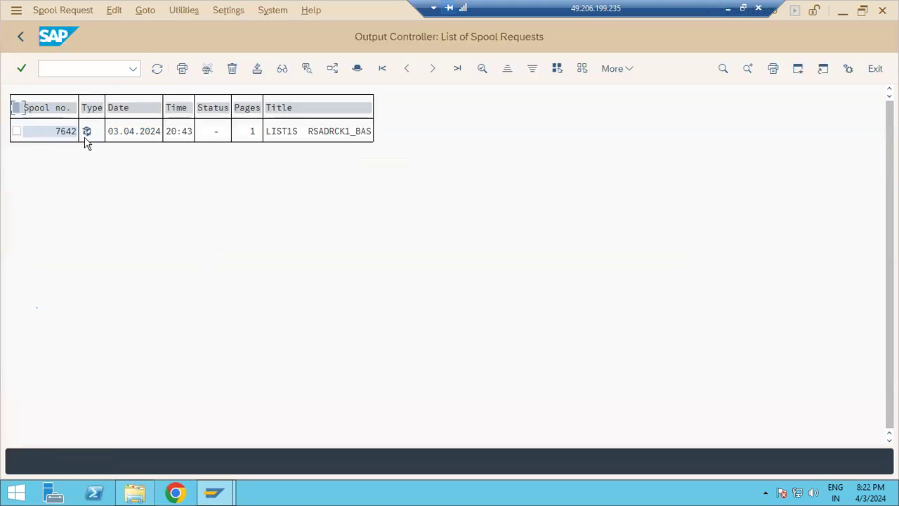
# Step: Read spool 7642's RSADRCK1 log reporting 69 SOUD records, then back out of the spool output
pyautogui.click(87, 132)
pyautogui.click(87, 132)
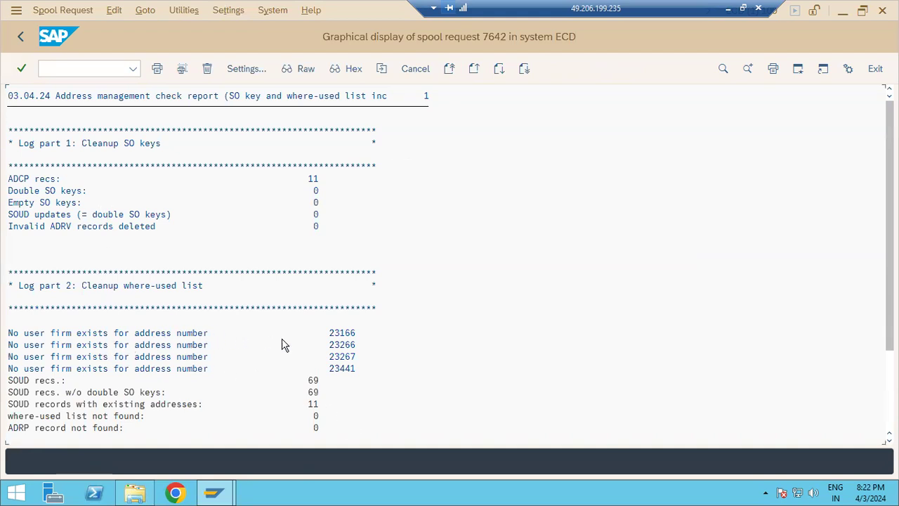
pyautogui.scroll(-1, 292, 379)
pyautogui.scroll(-4, 288, 380)
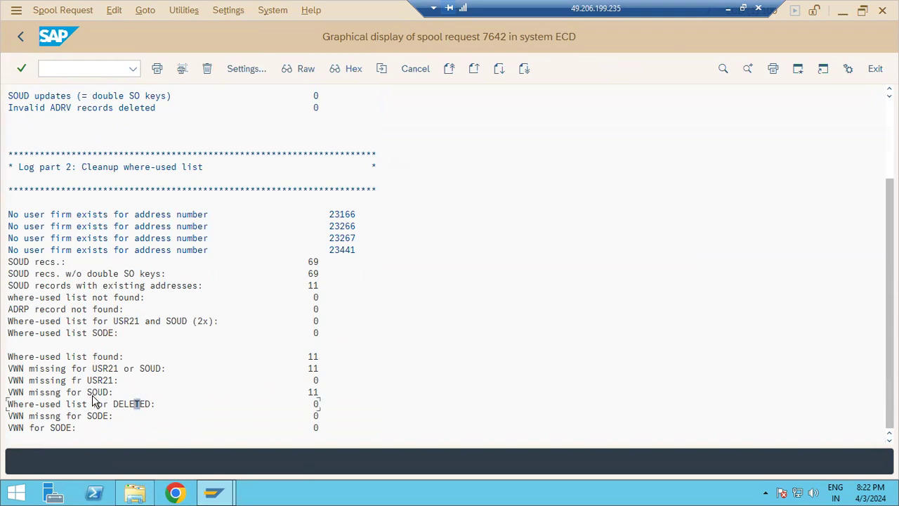
pyautogui.click(122, 320)
pyautogui.scroll(3, 160, 299)
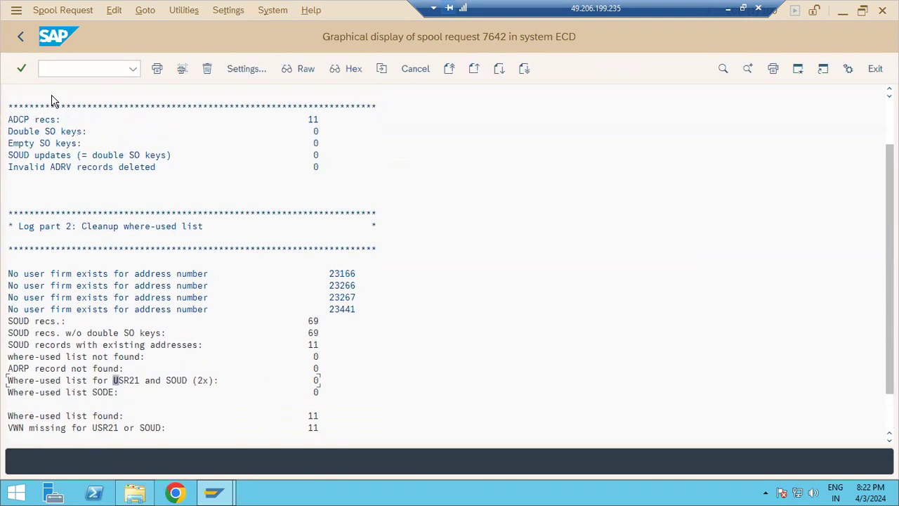
pyautogui.click(20, 39)
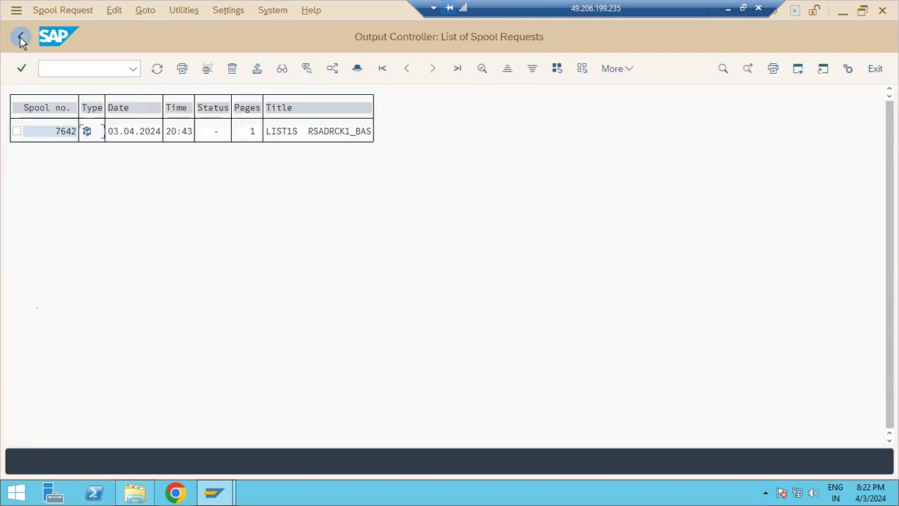
pyautogui.click(20, 39)
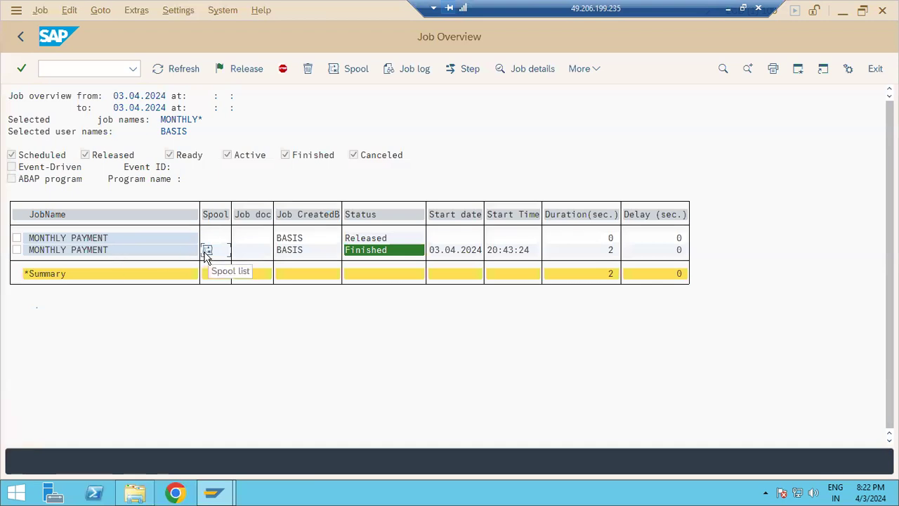
# Step: Check the released job's planned start hour 21 and the finished run's start time 20:43:24
pyautogui.doubleClick(80, 238)
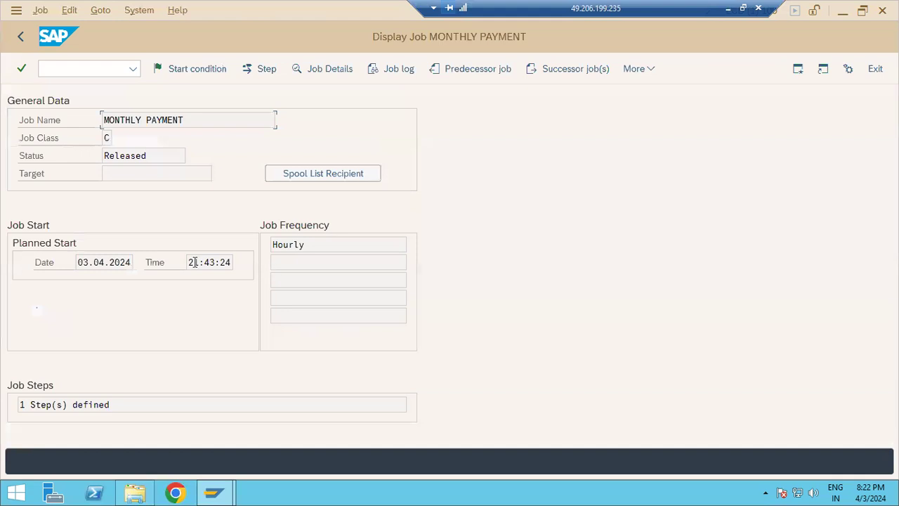
pyautogui.moveTo(188, 262); pyautogui.dragTo(205, 262)
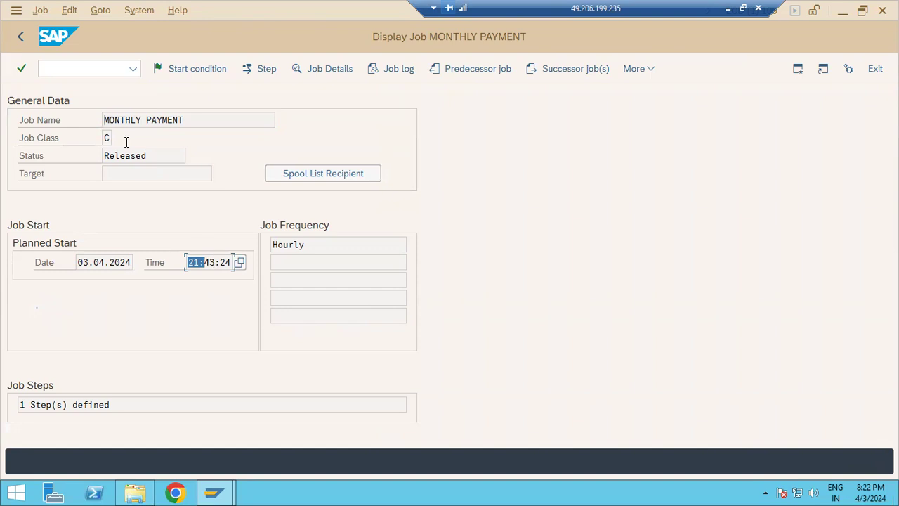
pyautogui.click(21, 37)
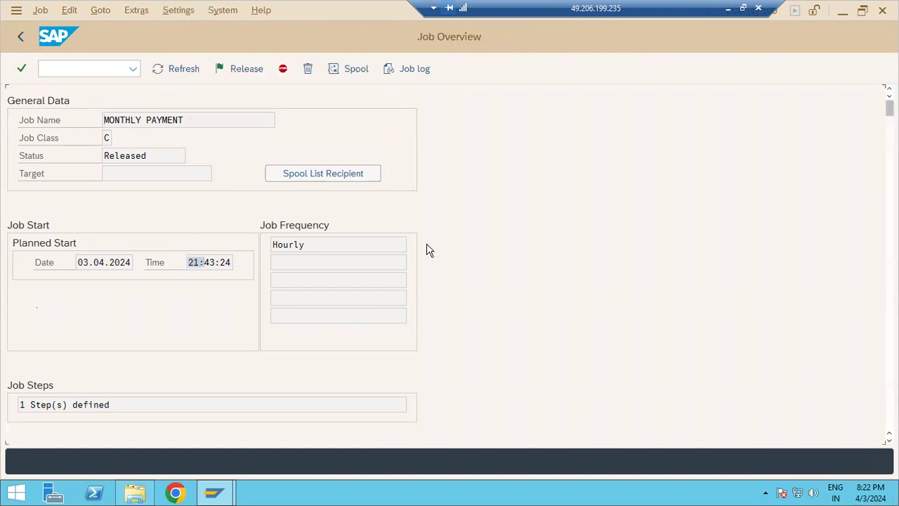
pyautogui.click(493, 253)
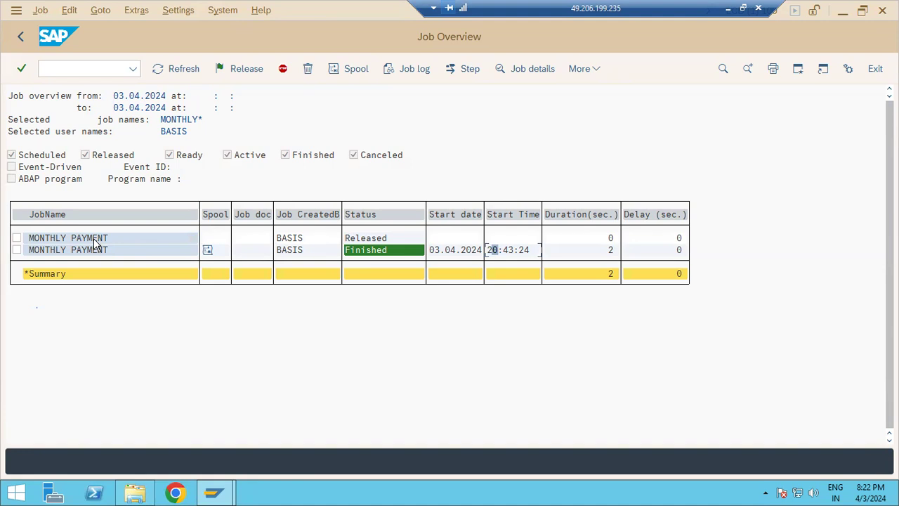
# Step: Confirm the released job's Hourly frequency and its steps, then return to SAP Easy Access
pyautogui.doubleClick(54, 238)
pyautogui.moveTo(279, 247); pyautogui.dragTo(302, 245)
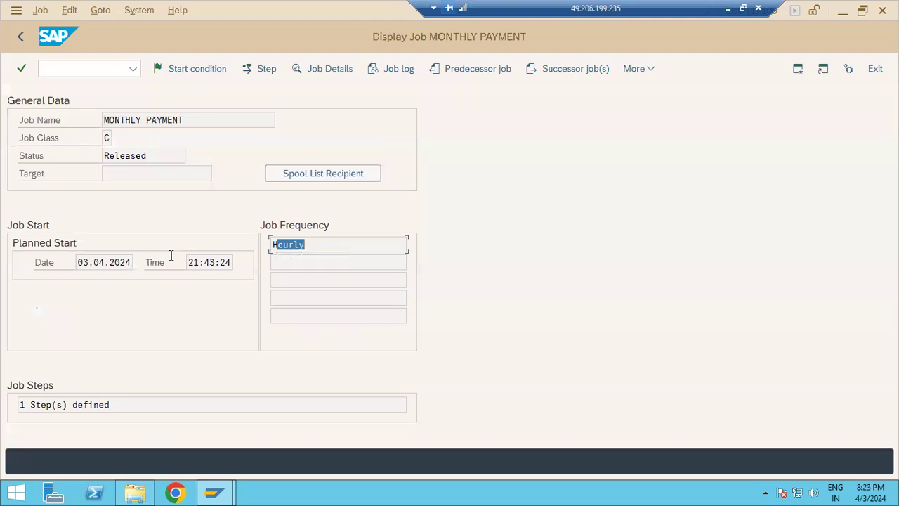
pyautogui.click(261, 74)
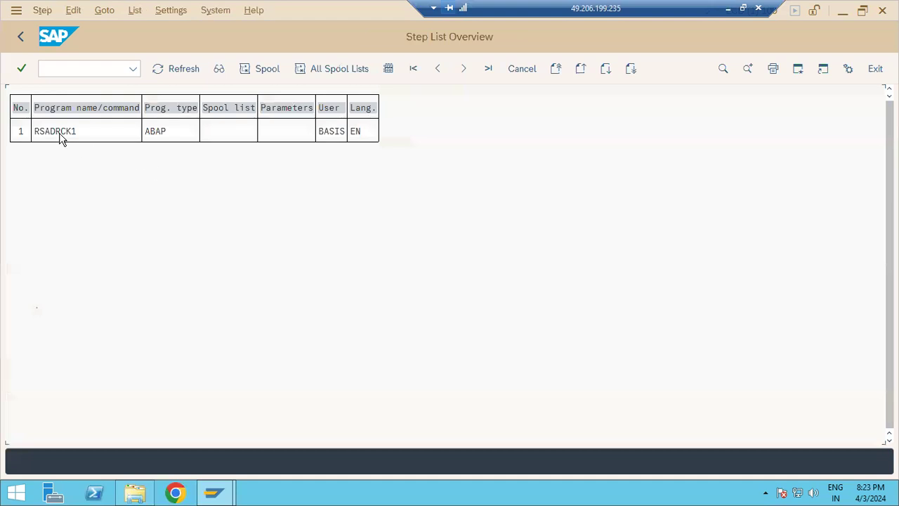
pyautogui.click(20, 39)
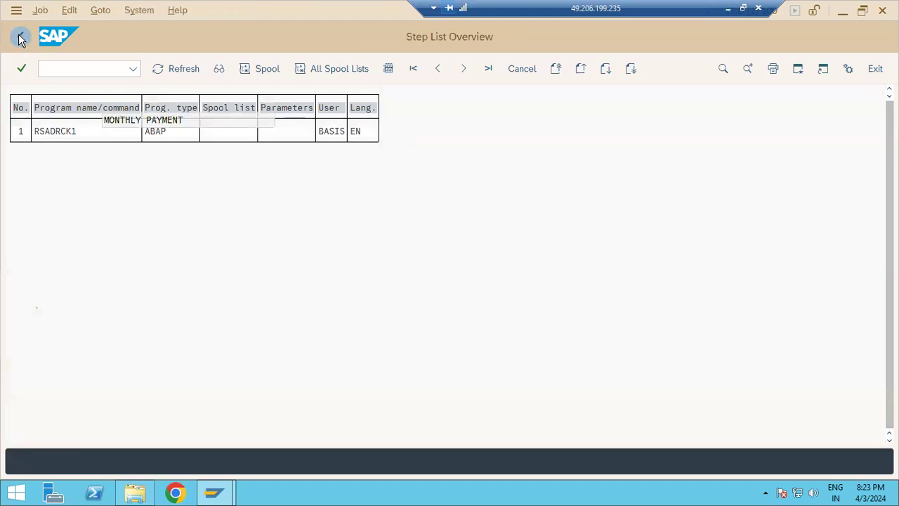
pyautogui.click(20, 39)
pyautogui.click(20, 39)
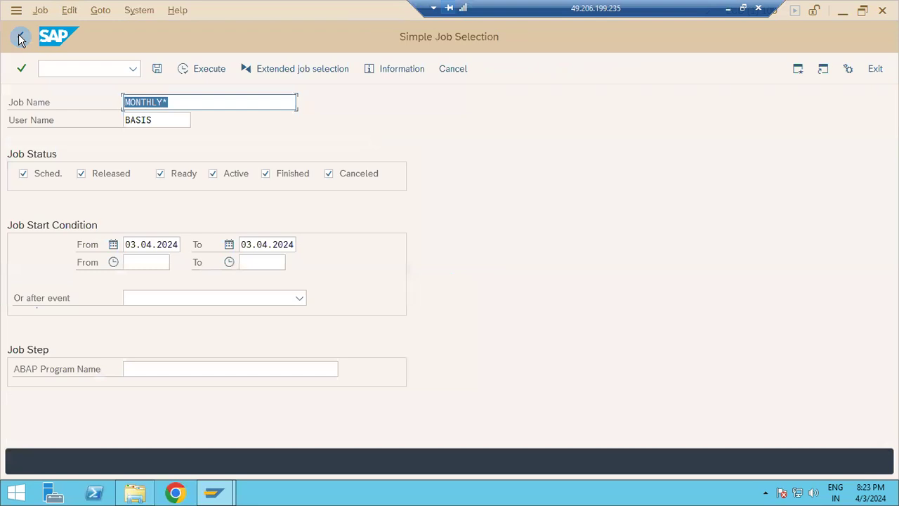
pyautogui.click(20, 39)
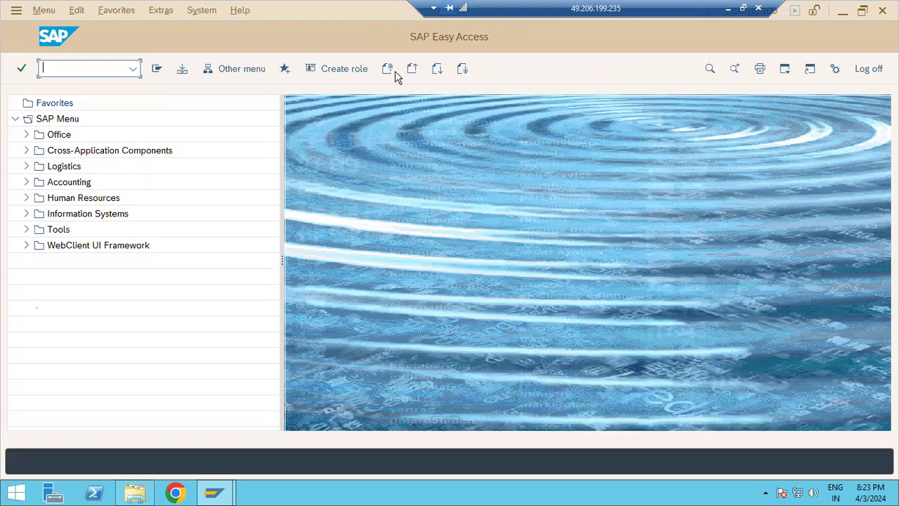
# Step: Note startup conditions (immediate, date/time, after event, after job) and job statuses Scheduled through Finished/Cancelled in Paint
pyautogui.click(728, 8)
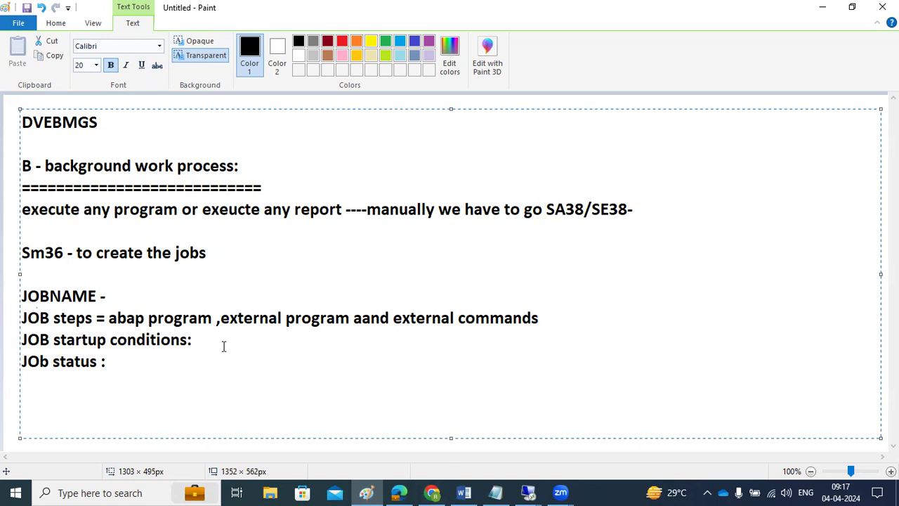
pyautogui.write('immedia,date/time,after event ,after job ,')
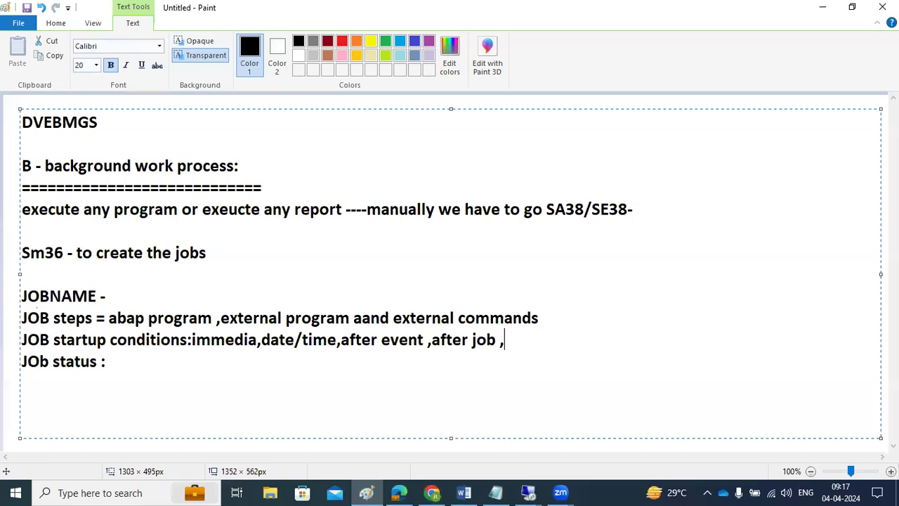
pyautogui.click(152, 369)
pyautogui.write('Scheduled')
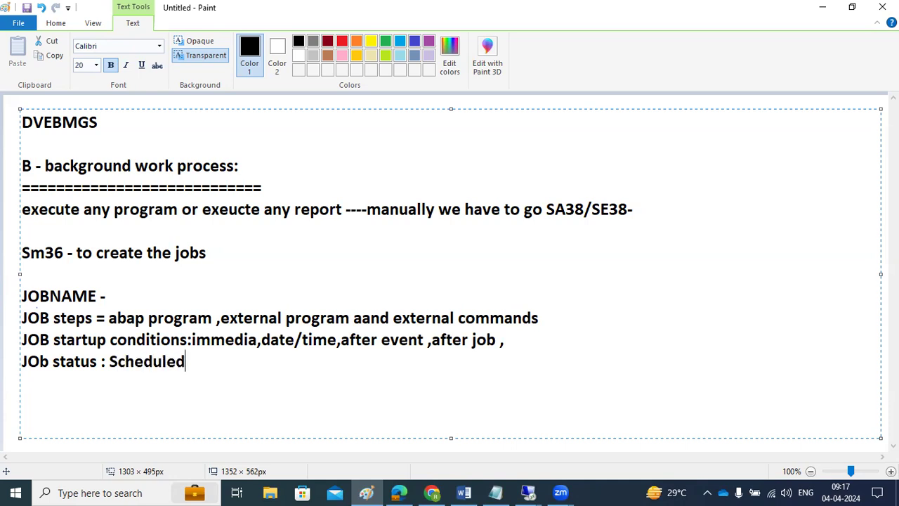
pyautogui.write(' --->Release')
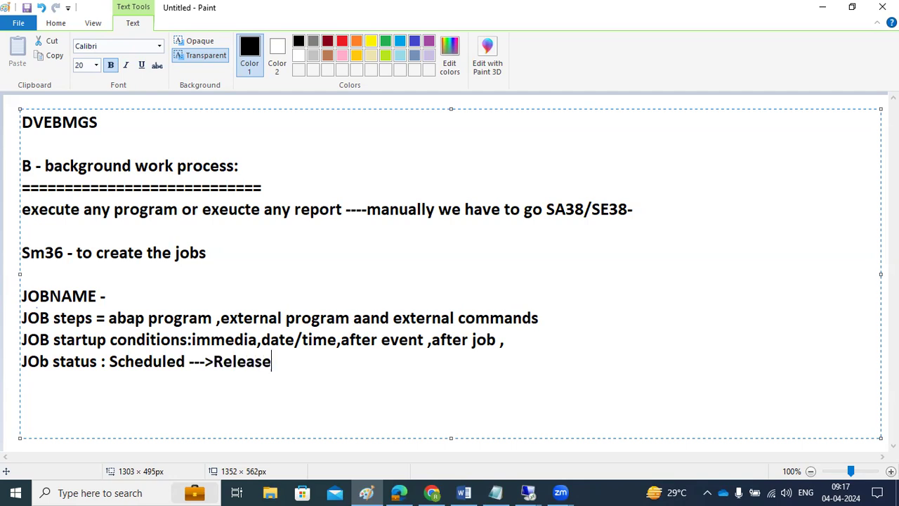
pyautogui.write('d ----')
pyautogui.write('Read')
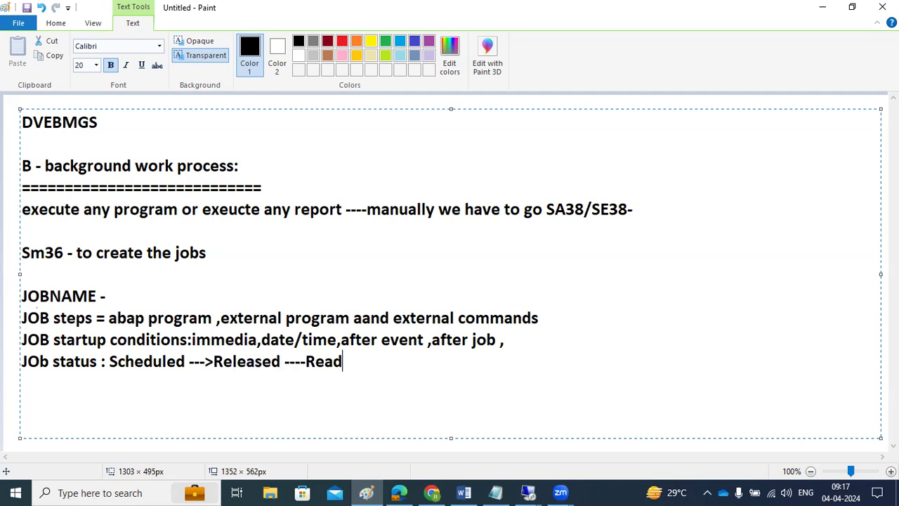
pyautogui.write('y ---Act')
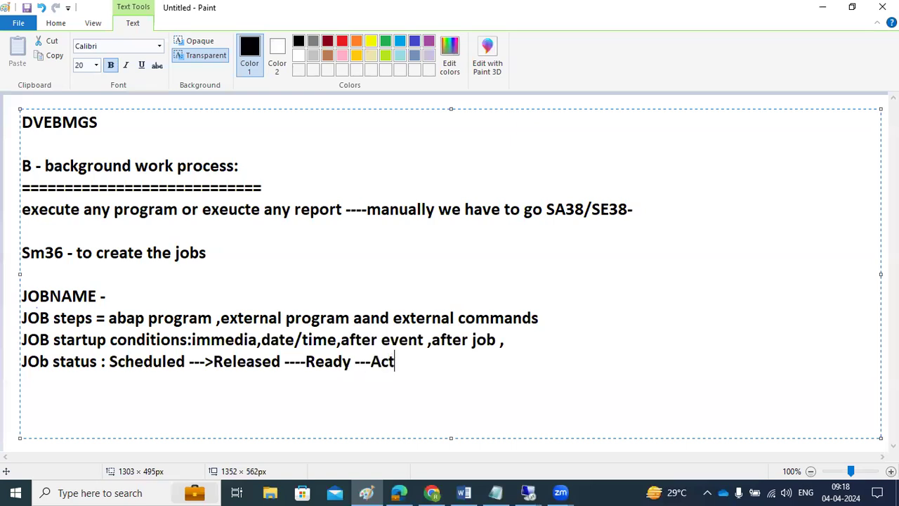
pyautogui.write('ive ---Finished /Cancelled')
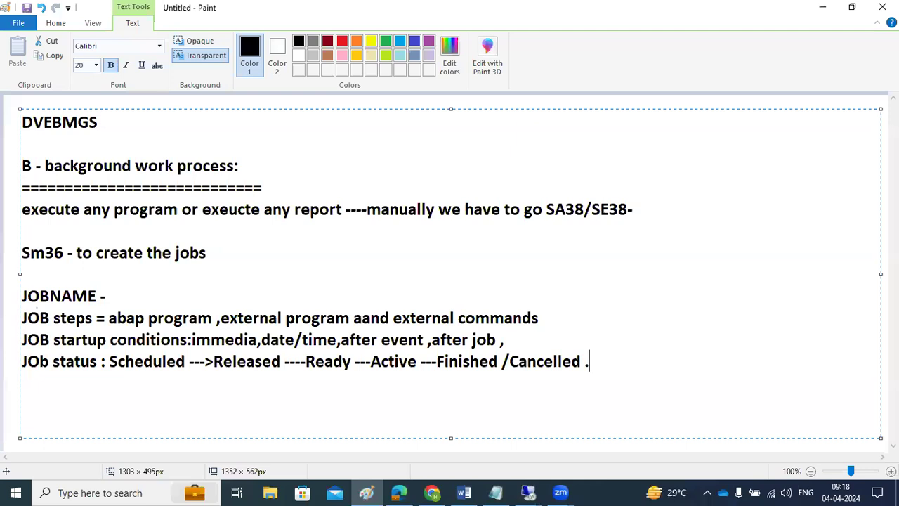
pyautogui.write(' .')
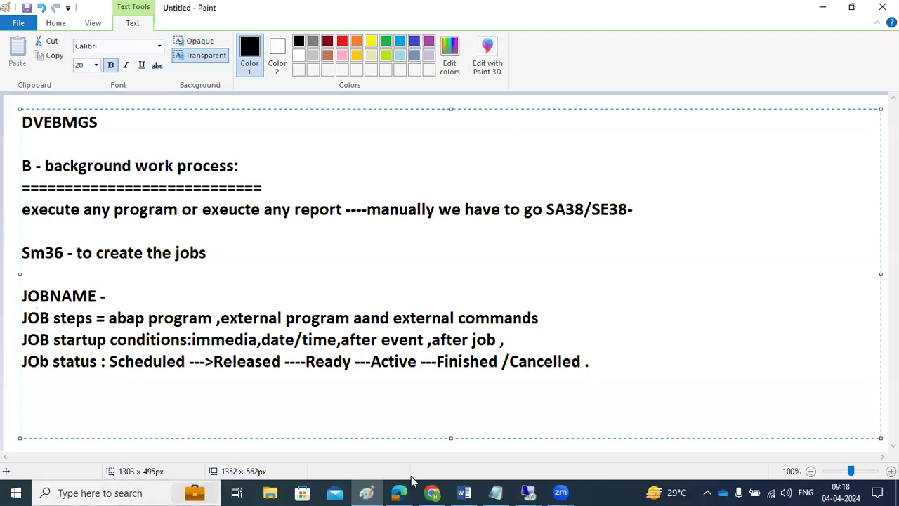
pyautogui.click(529, 493)
pyautogui.click(590, 426)
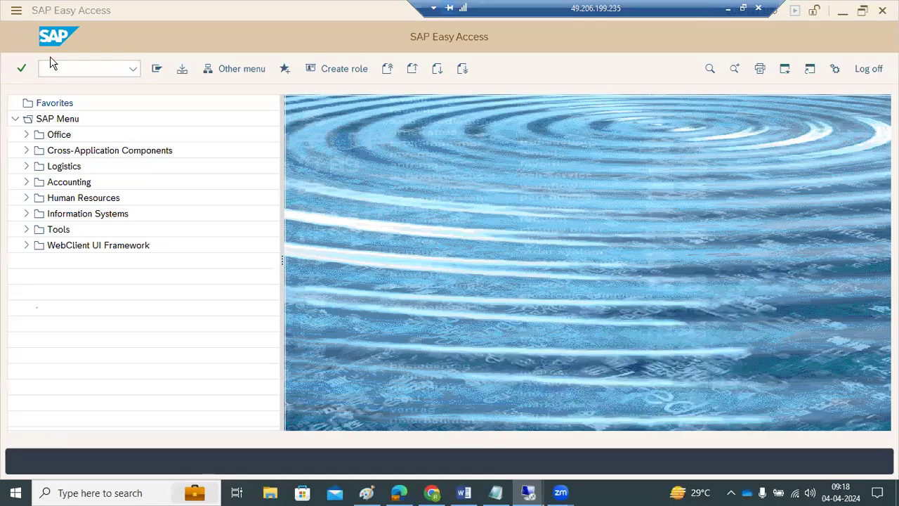
pyautogui.write('sm37')
pyautogui.press('Return')
pyautogui.click(93, 71)
pyautogui.write('/nsm37')
pyautogui.press('Return')
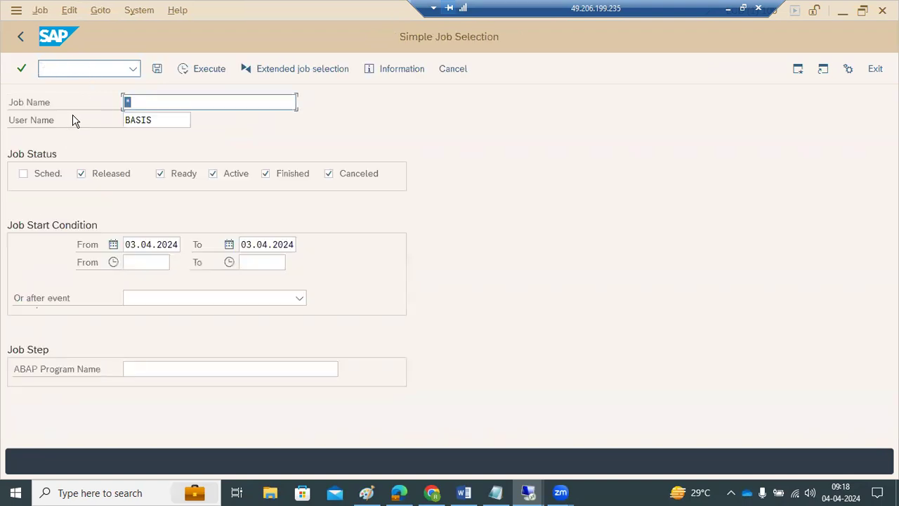
pyautogui.click(195, 74)
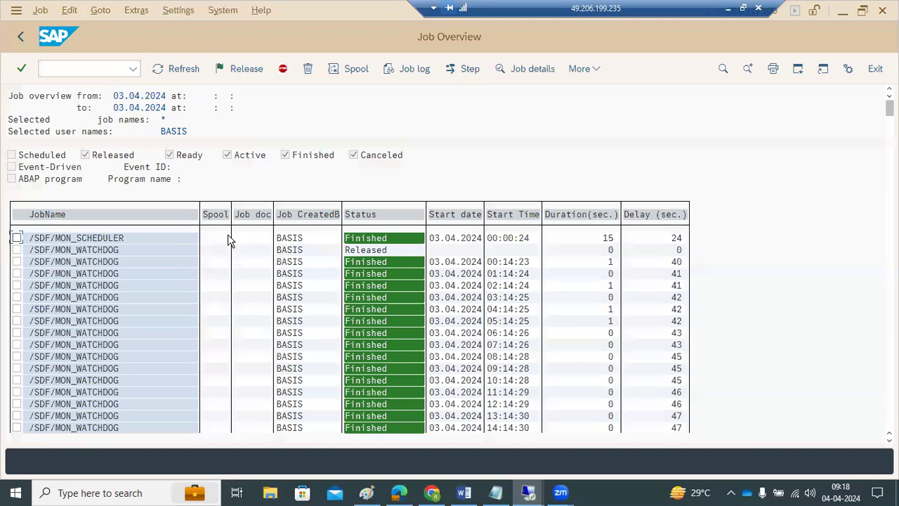
pyautogui.moveTo(889, 108); pyautogui.dragTo(874, 423)
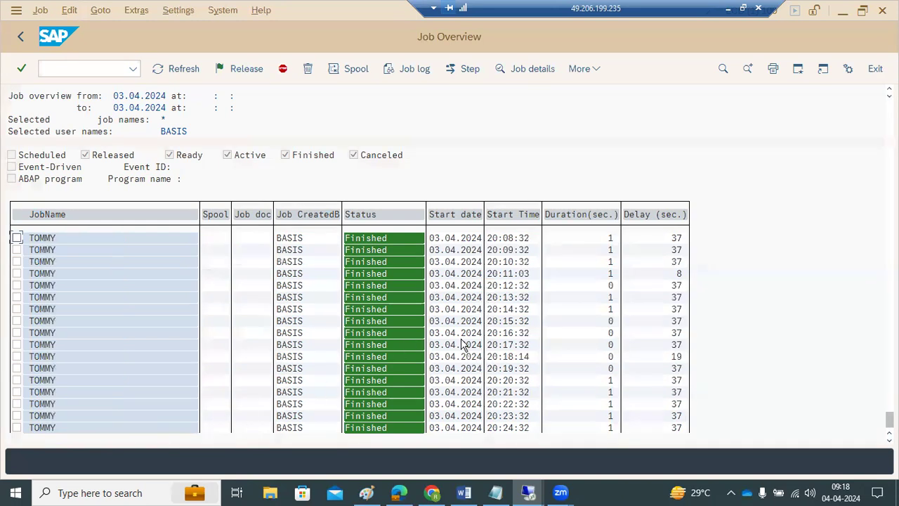
pyautogui.scroll(1, 165, 384)
pyautogui.scroll(3, 175, 399)
pyautogui.moveTo(890, 419); pyautogui.dragTo(890, 295)
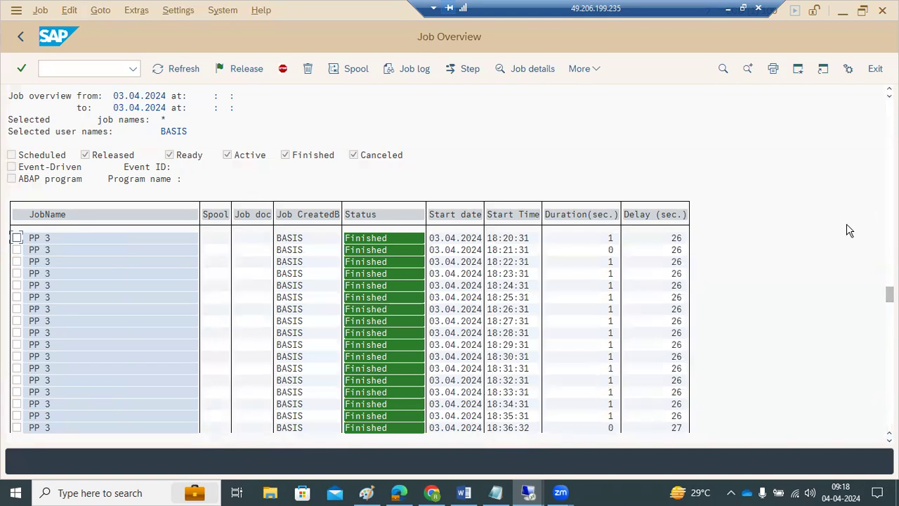
pyautogui.click(19, 38)
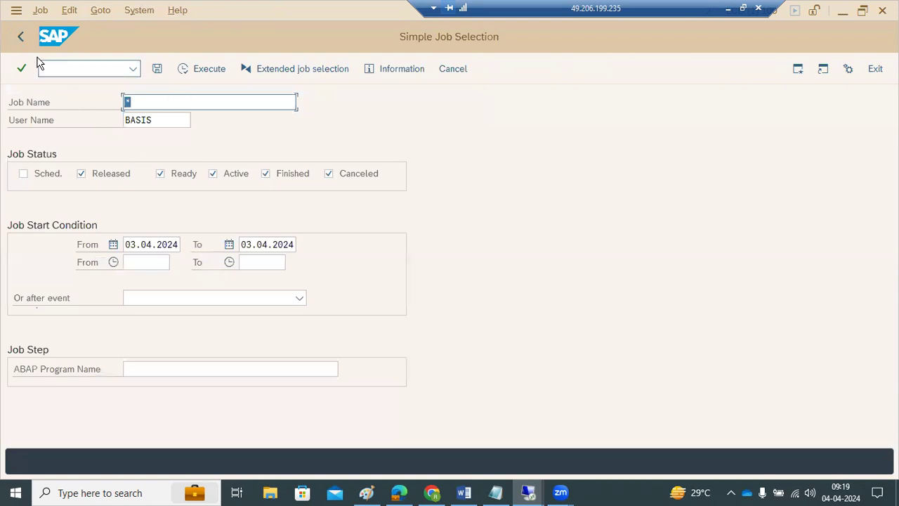
pyautogui.click(21, 37)
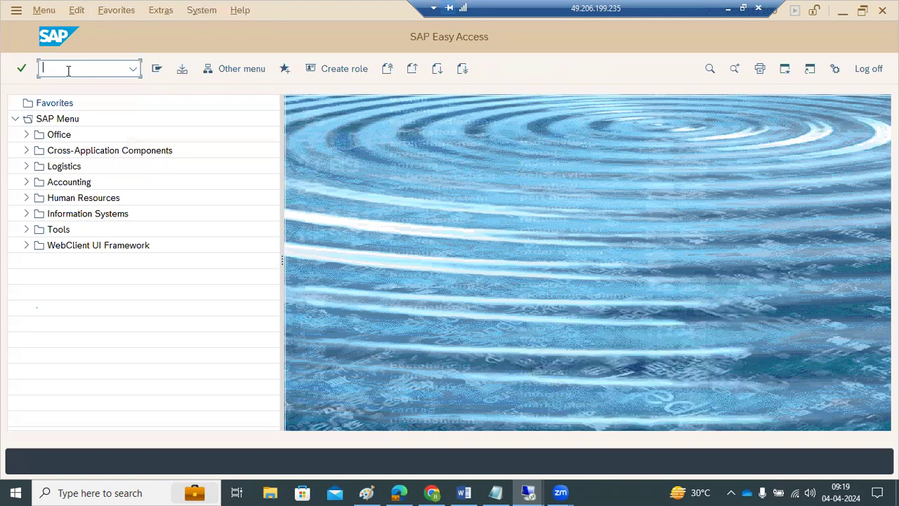
pyautogui.write('sm50')
pyautogui.press('Return')
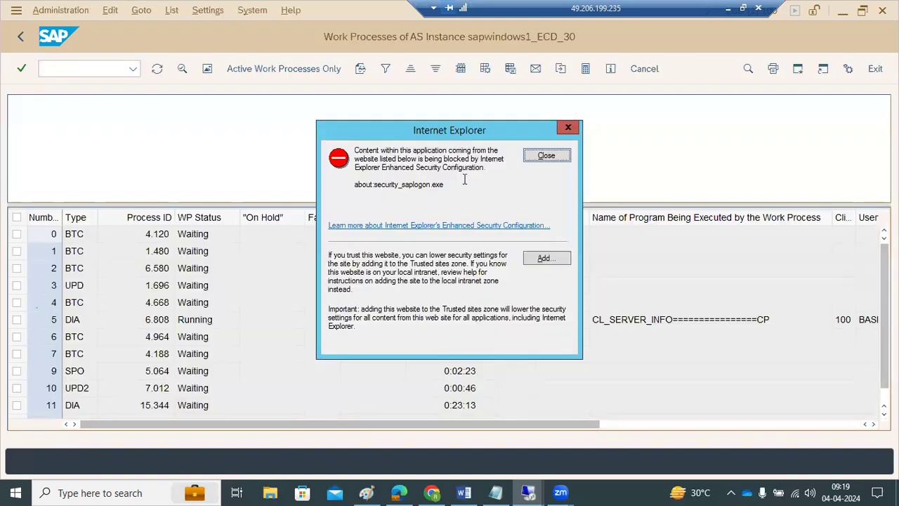
pyautogui.click(536, 157)
pyautogui.moveTo(156, 150); pyautogui.dragTo(182, 155)
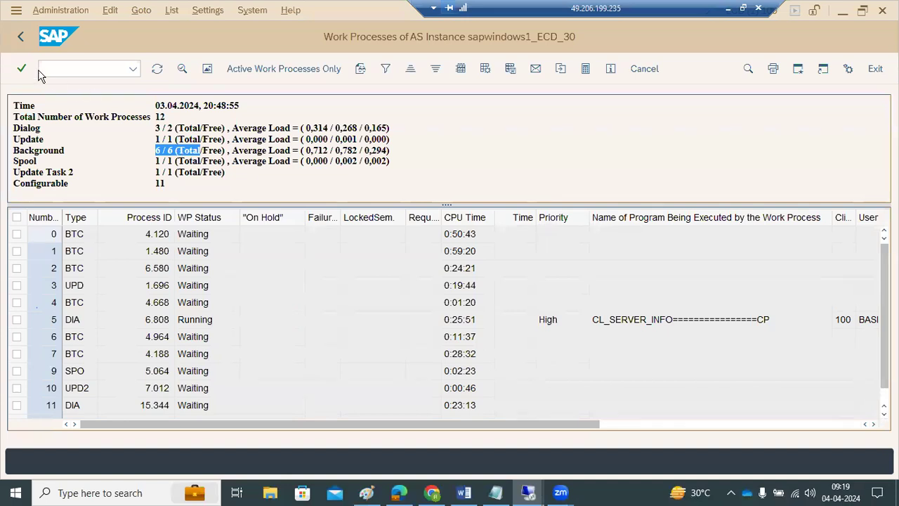
pyautogui.click(22, 39)
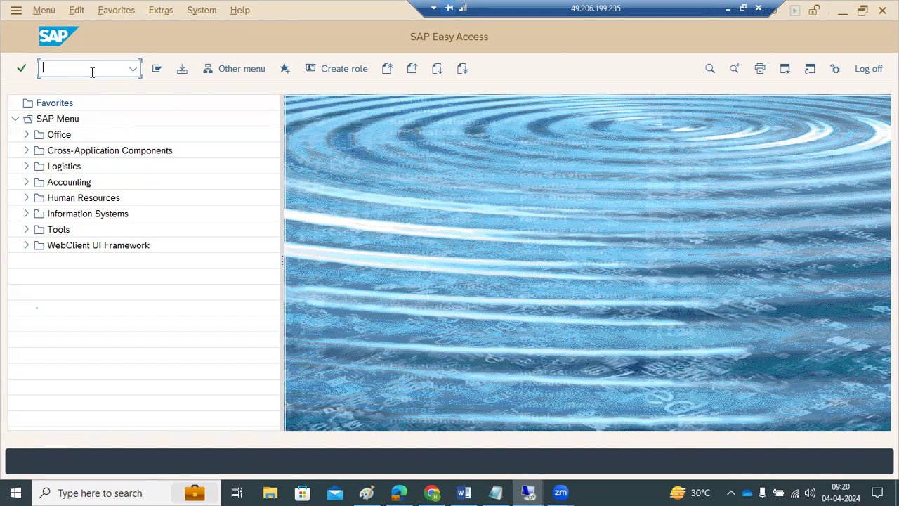
pyautogui.write('sm')
# Step: In SM36, enter DAILY as the job name and begin defining step 1
pyautogui.write('36')
pyautogui.press('Return')
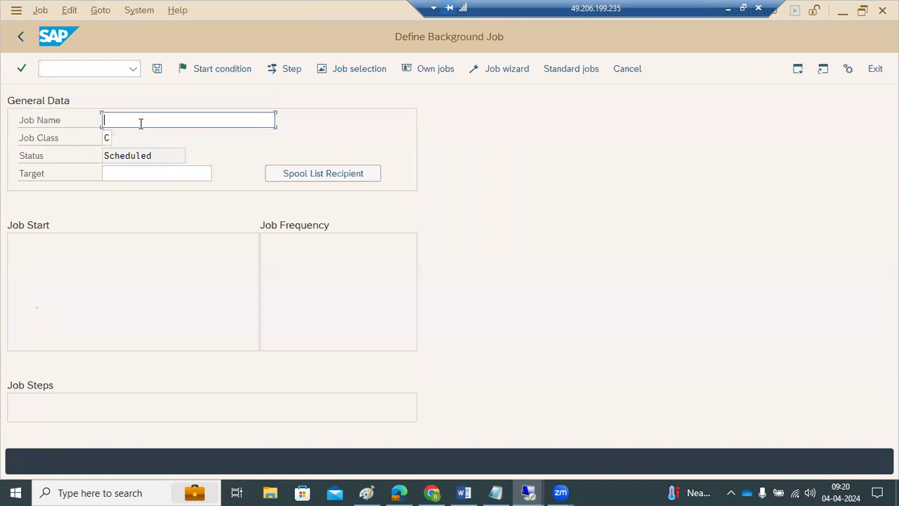
pyautogui.write('DAILY')
pyautogui.click(291, 71)
# Step: Make the step an external command and choose INFARCEXE from the command list
pyautogui.click(241, 177)
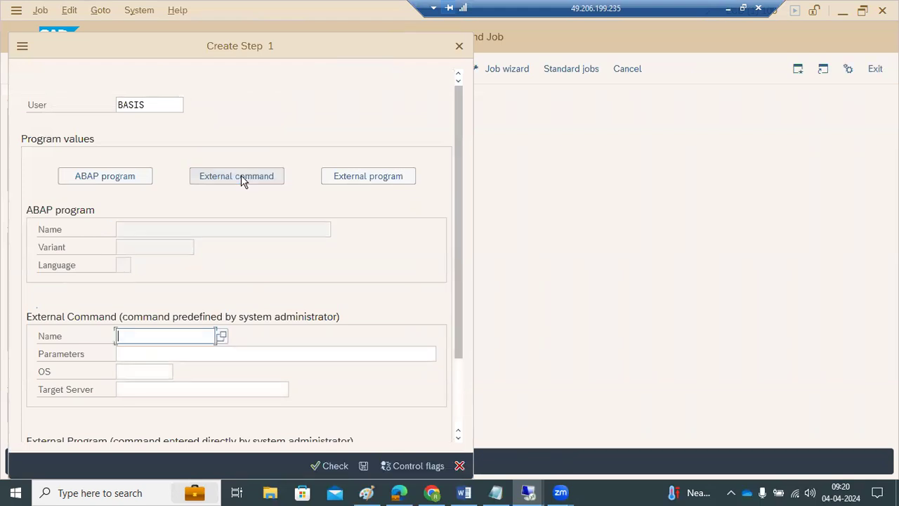
pyautogui.click(334, 178)
pyautogui.scroll(-2, 221, 293)
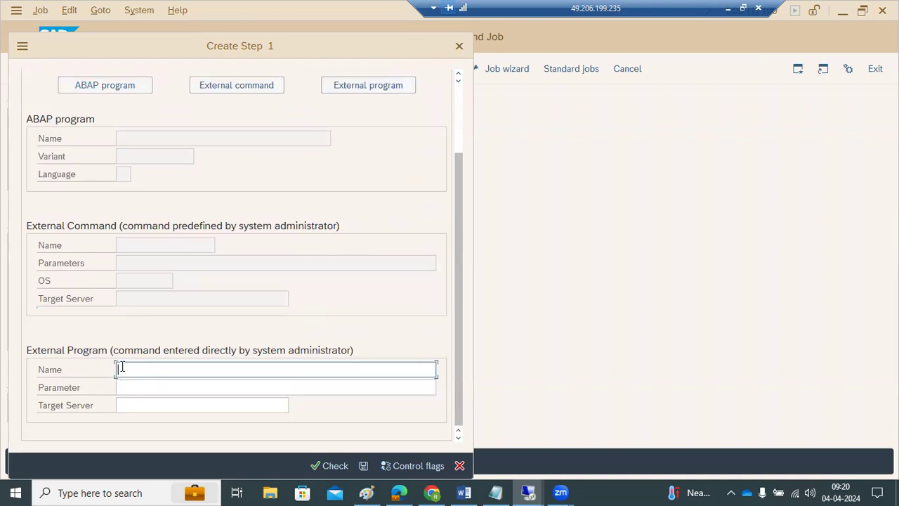
pyautogui.click(139, 386)
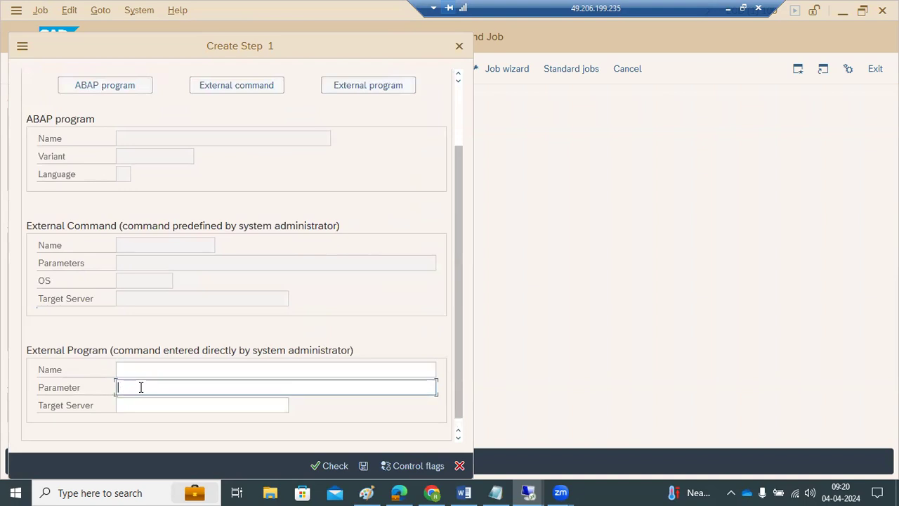
pyautogui.scroll(2, 140, 387)
pyautogui.click(248, 149)
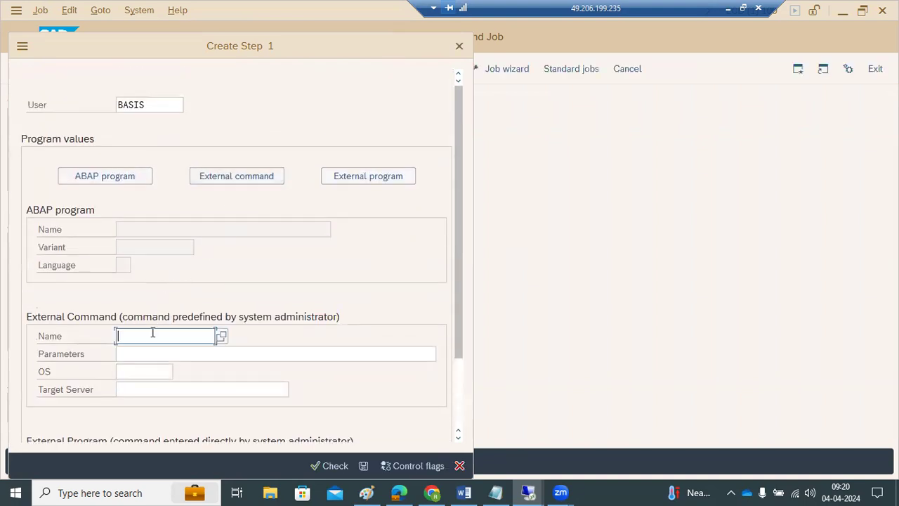
pyautogui.click(223, 336)
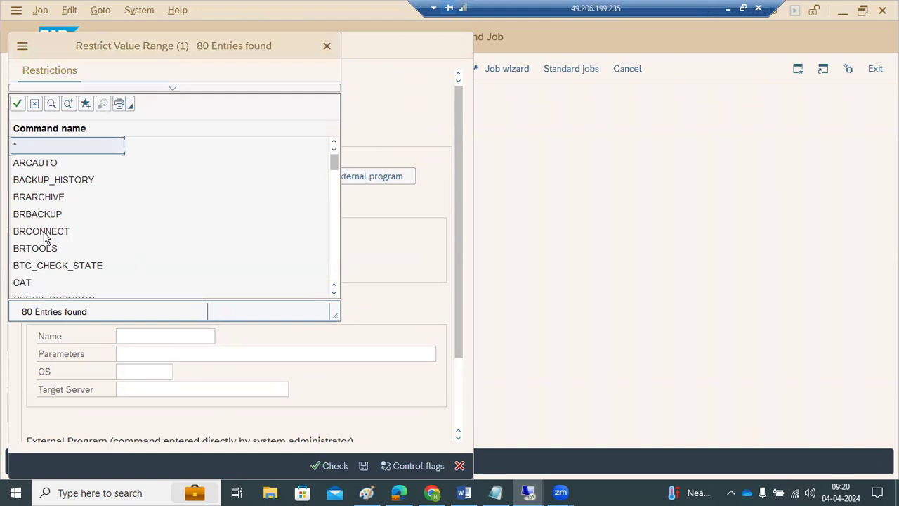
pyautogui.scroll(-1, 44, 239)
pyautogui.scroll(-2, 95, 281)
pyautogui.scroll(-2, 39, 239)
pyautogui.scroll(-3, 44, 246)
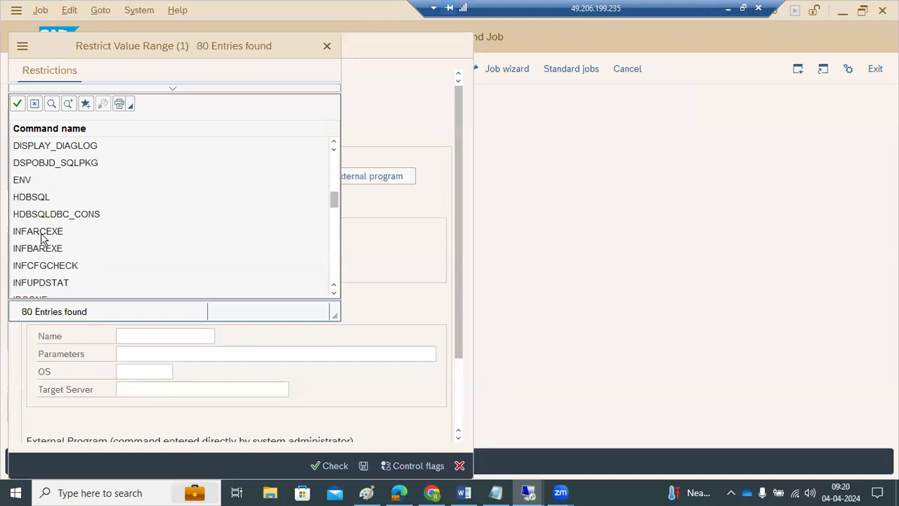
pyautogui.doubleClick(40, 235)
# Step: Set the operating system to ANYOS and save the step
pyautogui.scroll(-1, 207, 295)
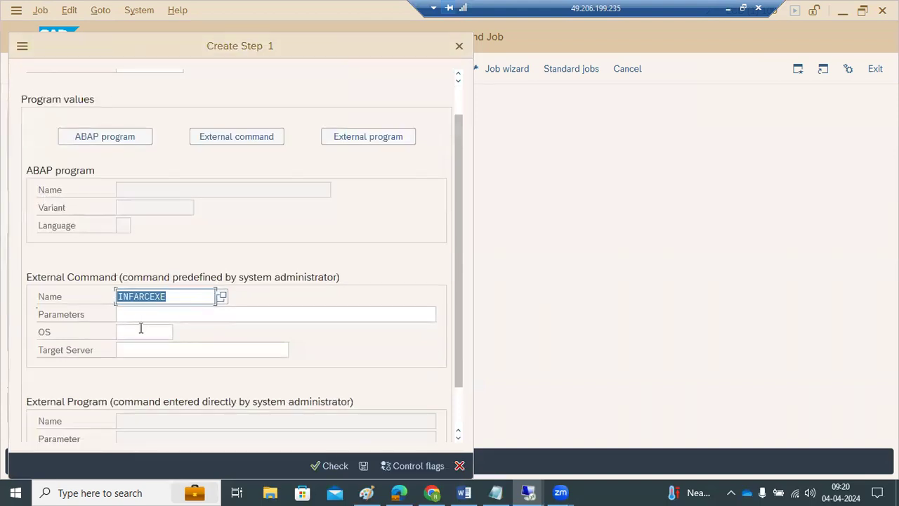
pyautogui.press('Tab')
pyautogui.click(141, 333)
pyautogui.click(179, 331)
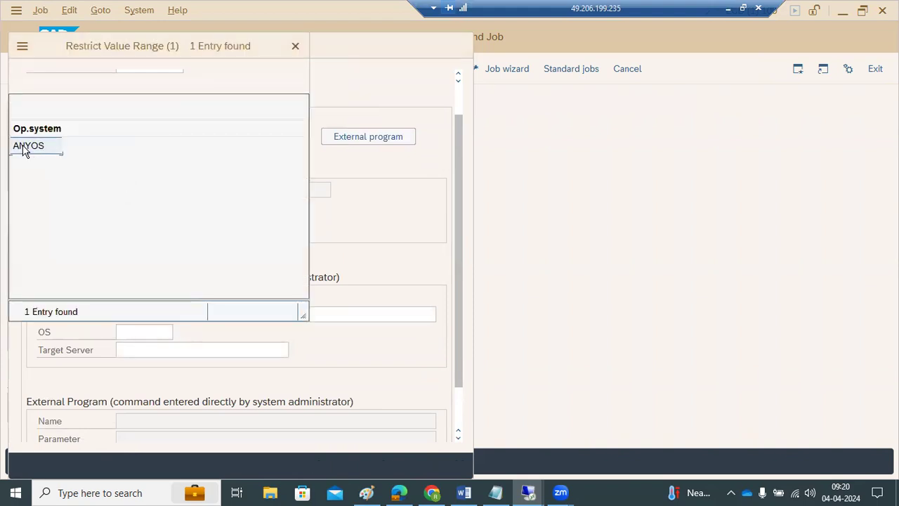
pyautogui.doubleClick(24, 147)
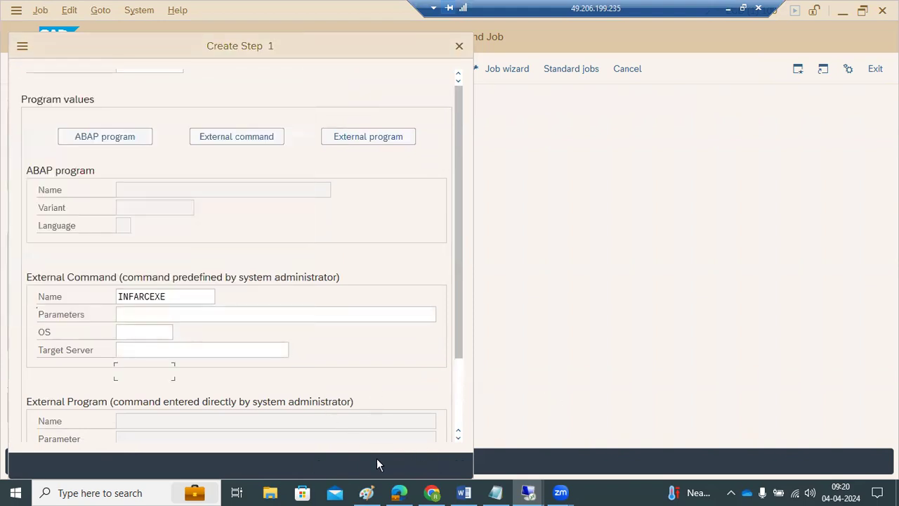
pyautogui.click(363, 465)
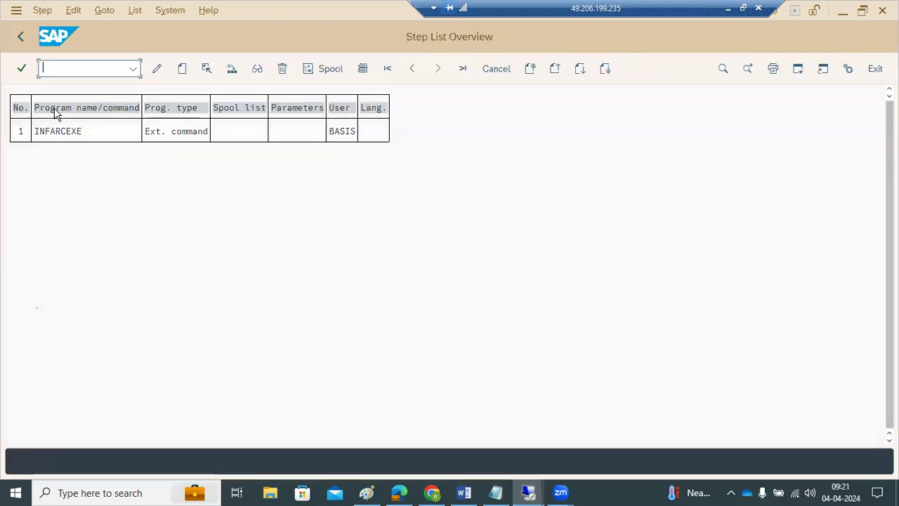
# Step: Give DAILY an immediate, periodic start condition and save the job so it is released
pyautogui.click(20, 38)
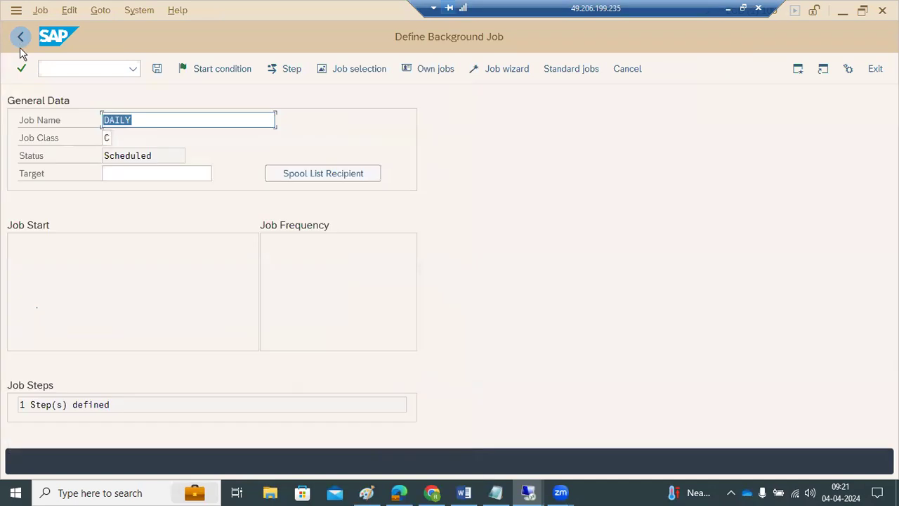
pyautogui.click(201, 72)
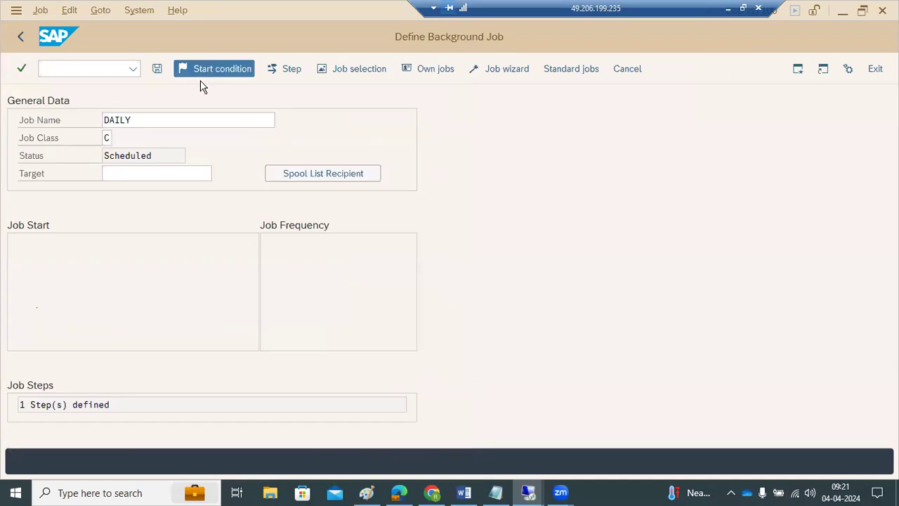
pyautogui.click(63, 105)
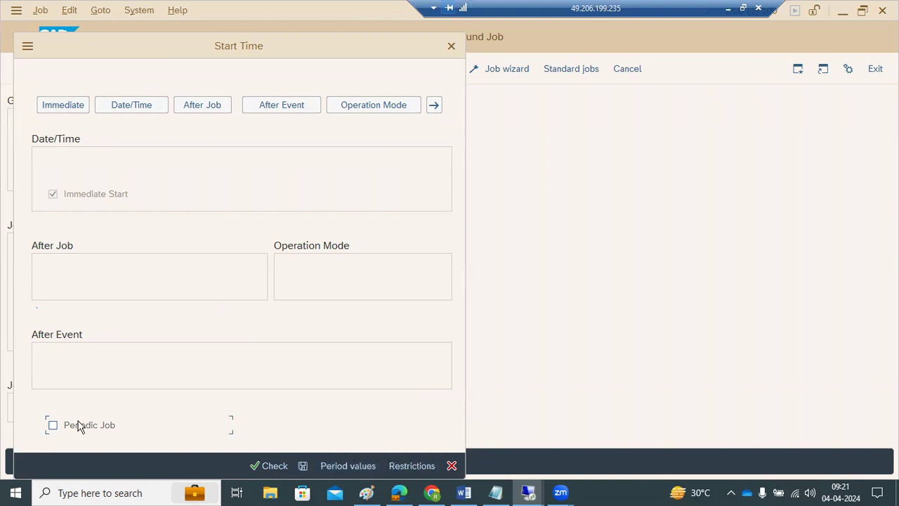
pyautogui.click(53, 427)
pyautogui.click(302, 466)
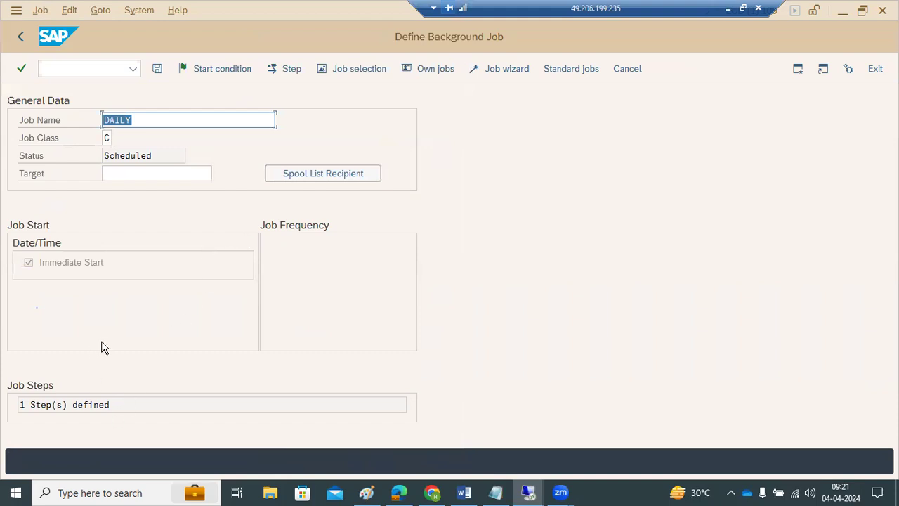
pyautogui.click(157, 69)
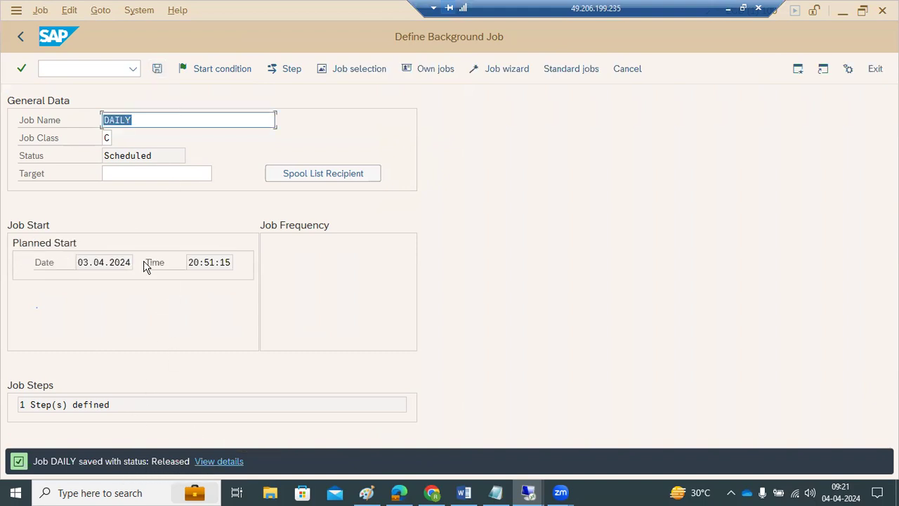
pyautogui.click(82, 69)
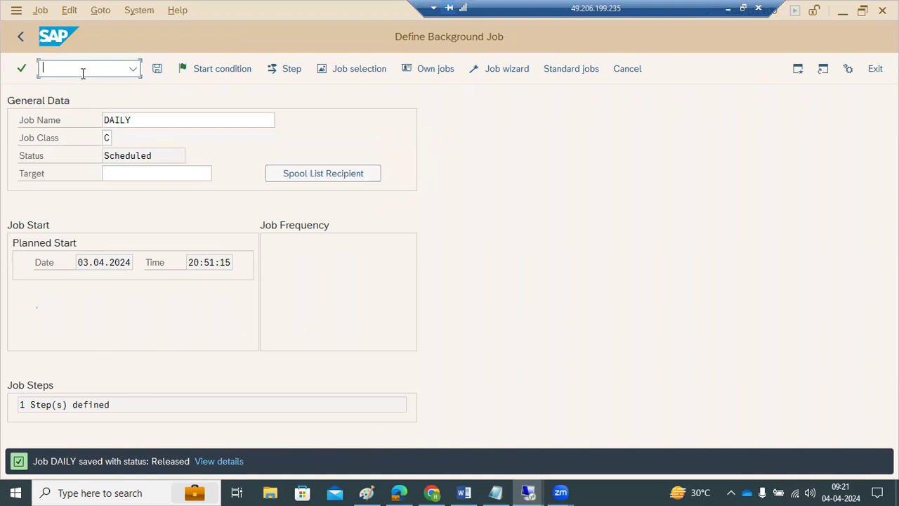
# Step: In SM37, list jobs matching DAI* and view the DAILY job log
pyautogui.write('/nsm37')
pyautogui.press('Return')
pyautogui.write('DAILY')
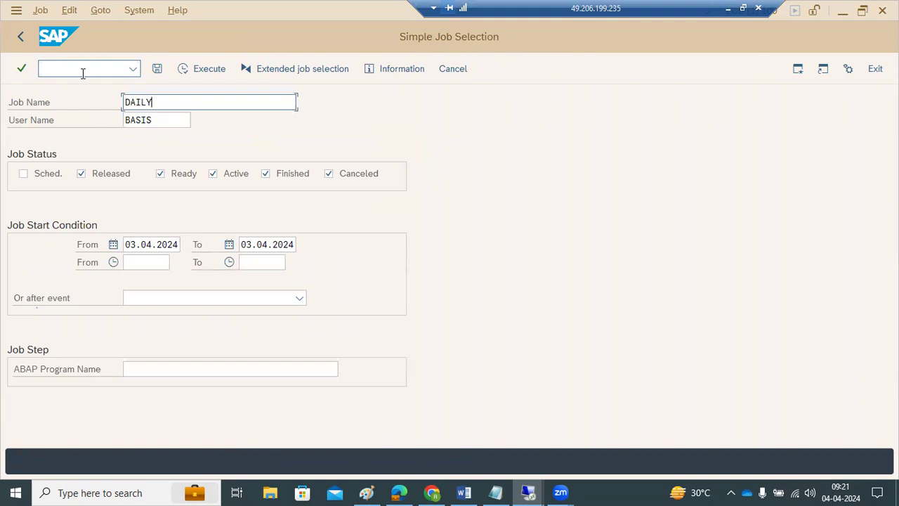
pyautogui.click(188, 68)
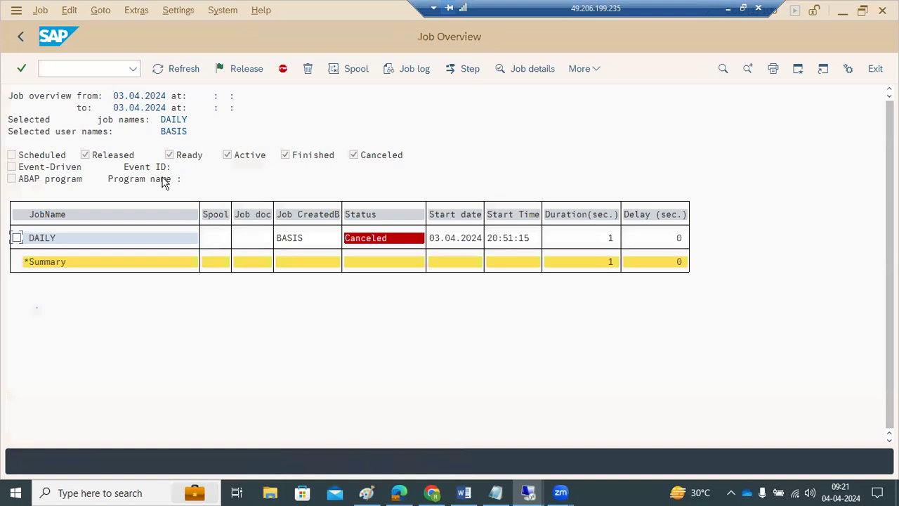
pyautogui.click(38, 246)
pyautogui.click(410, 76)
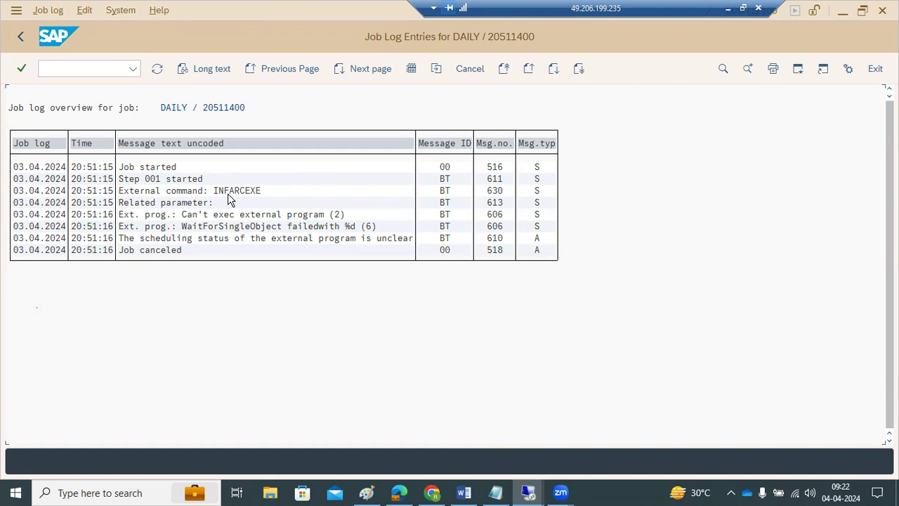
pyautogui.click(20, 40)
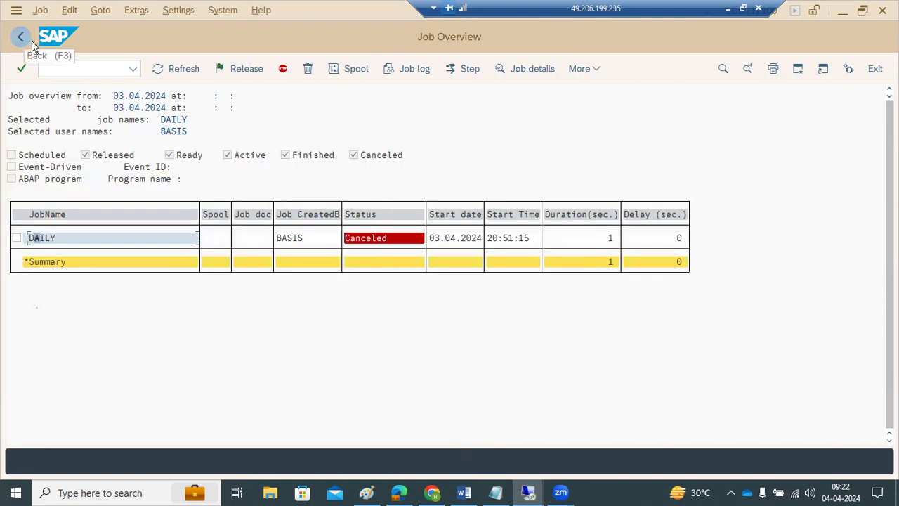
# Step: Open the DAILY job's details and note its executing server and work process 6
pyautogui.doubleClick(51, 242)
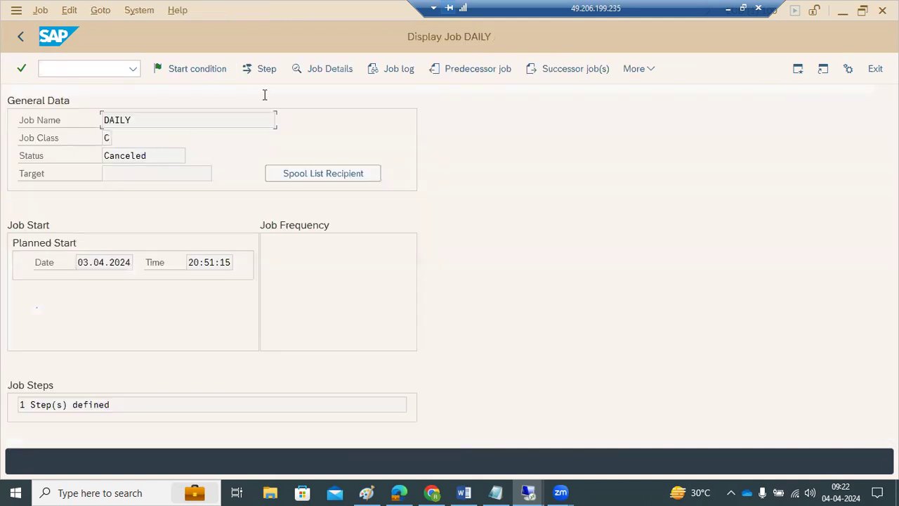
pyautogui.click(316, 70)
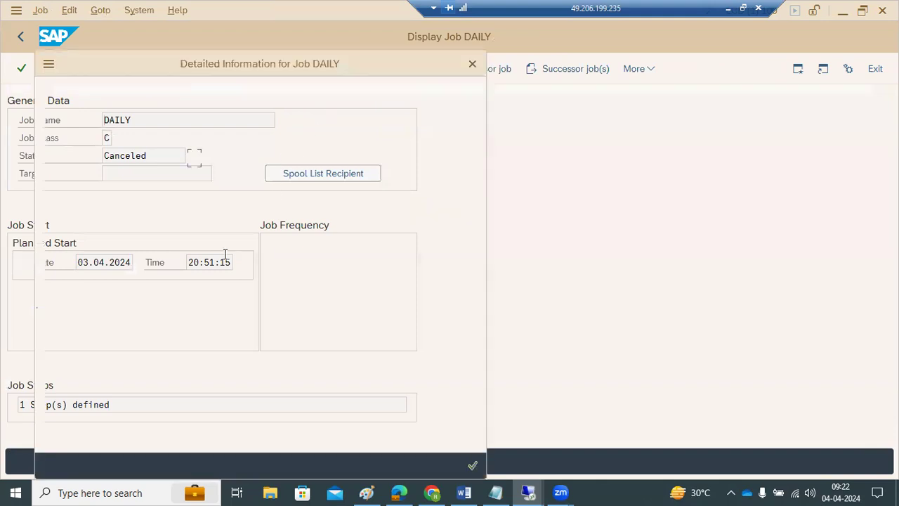
pyautogui.moveTo(194, 407); pyautogui.dragTo(285, 408)
pyautogui.moveTo(201, 425); pyautogui.dragTo(183, 423)
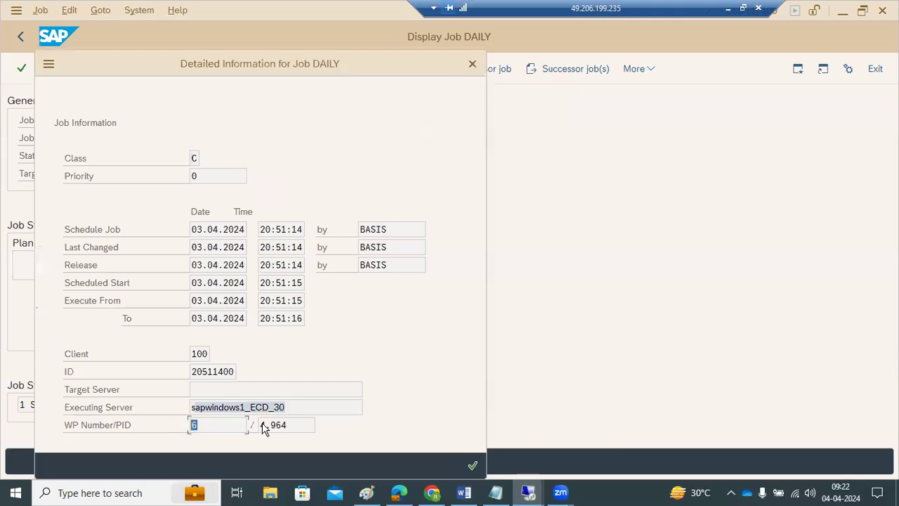
pyautogui.click(473, 465)
pyautogui.click(47, 71)
# Step: In SM50, select work process 6 and review the background process count
pyautogui.write('/nsm50')
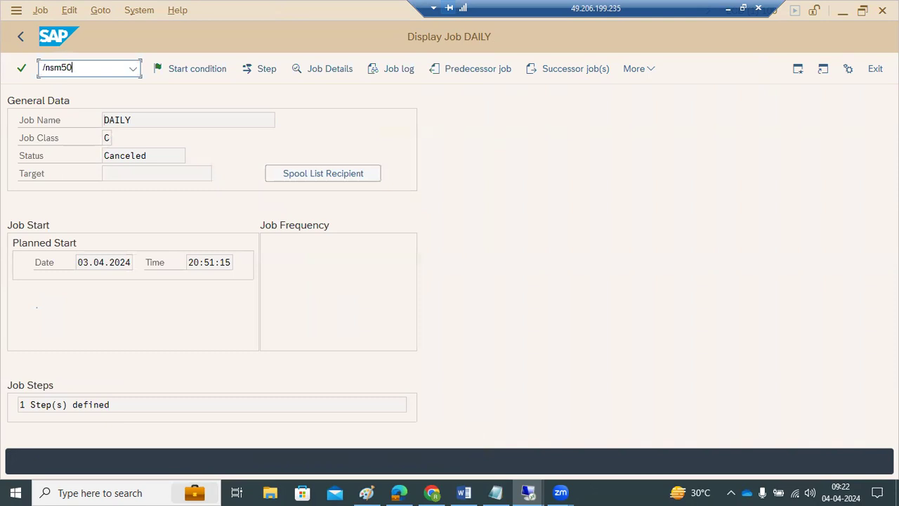
pyautogui.press('Return')
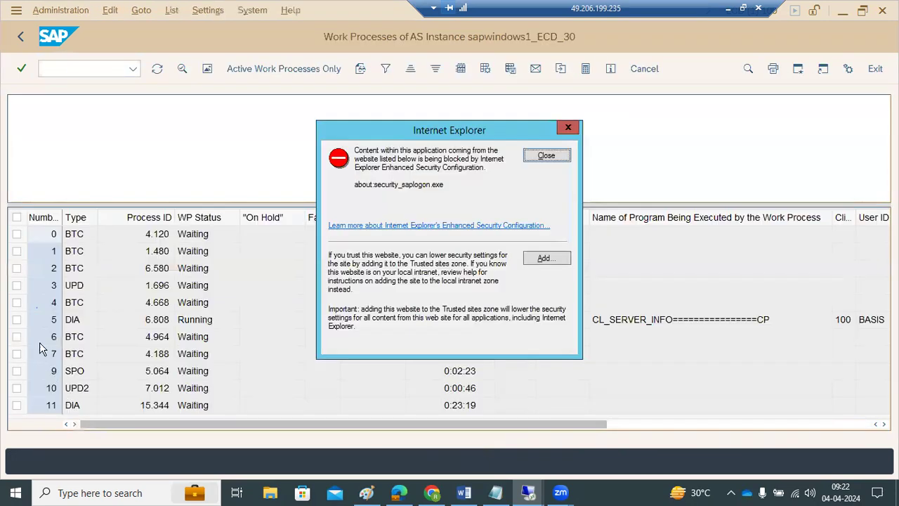
pyautogui.click(16, 338)
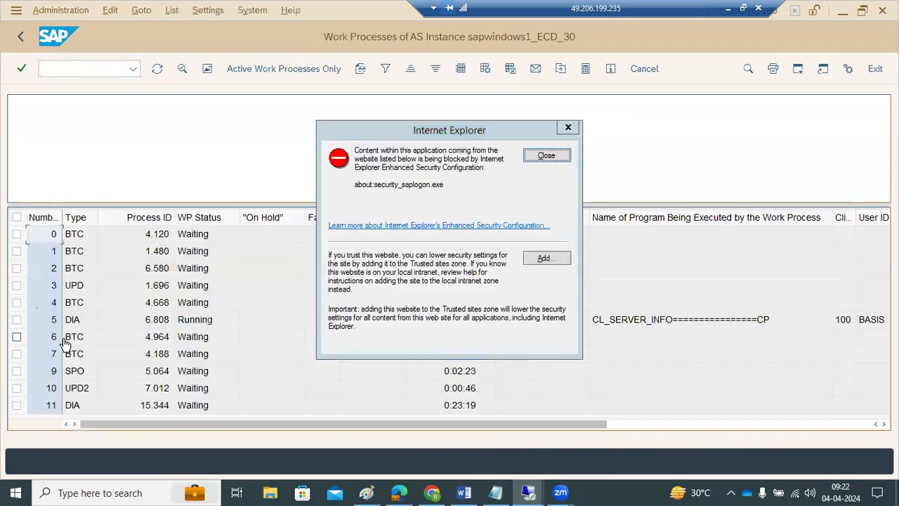
pyautogui.click(527, 155)
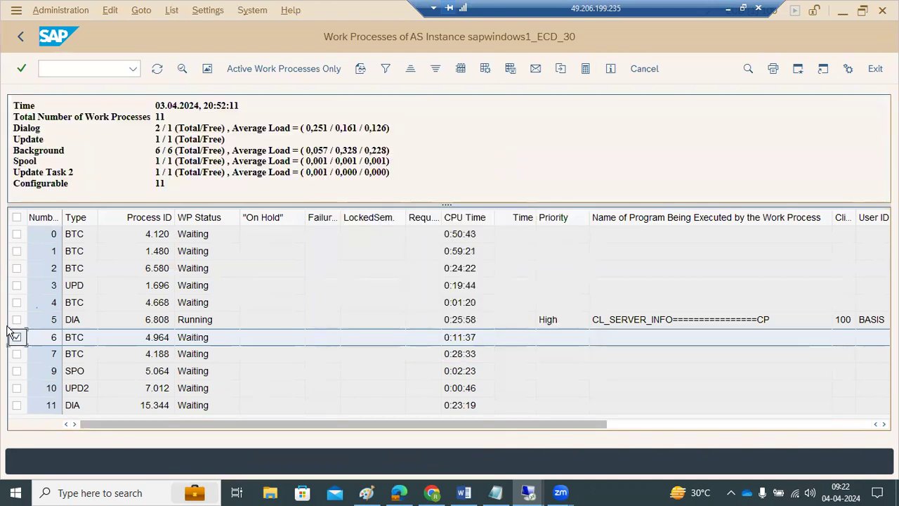
pyautogui.moveTo(28, 151); pyautogui.dragTo(292, 150)
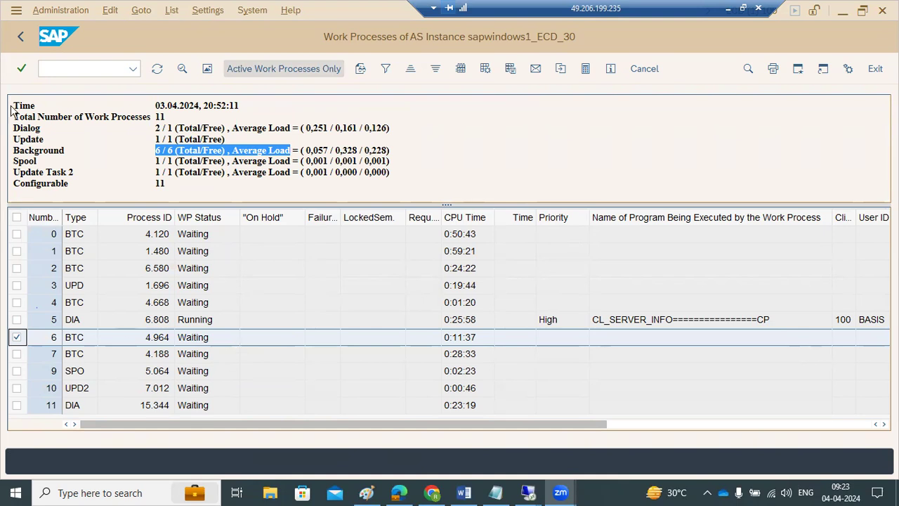
# Step: Return to a blank background job definition with /nsm36
pyautogui.click(44, 68)
pyautogui.write('/nsm36')
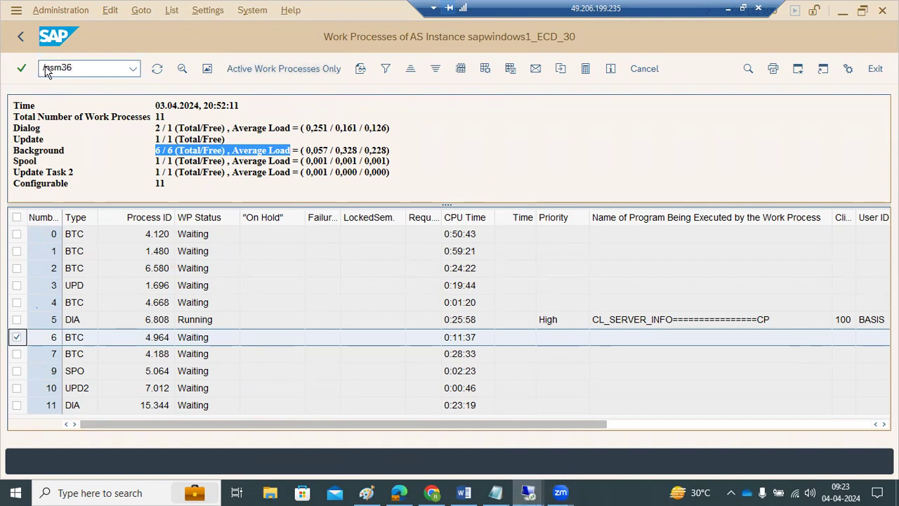
pyautogui.press('Return')
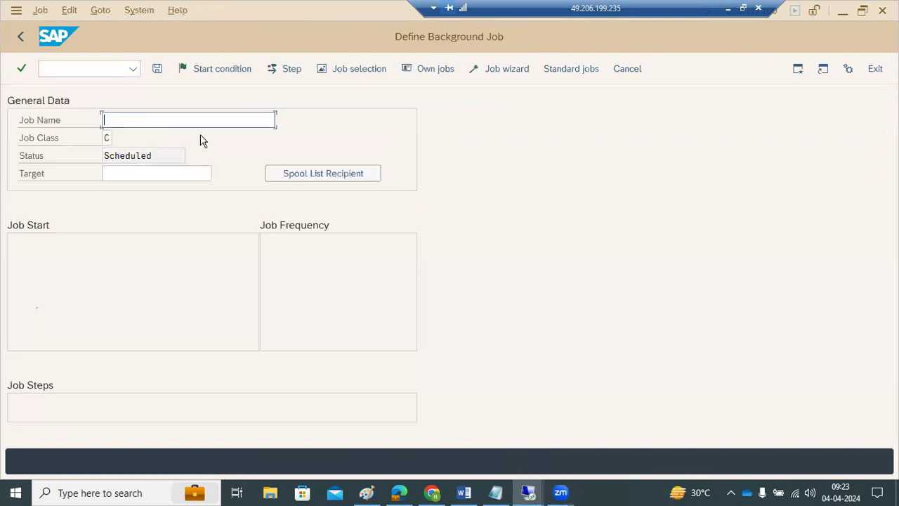
# Step: Create step 1 with RSABADIR from history, then switch it to external command/program
pyautogui.click(288, 68)
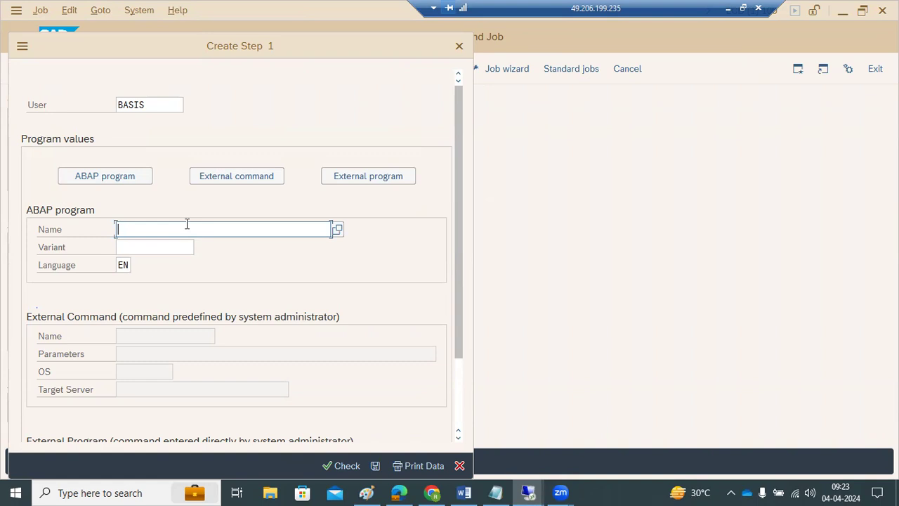
pyautogui.click(187, 223)
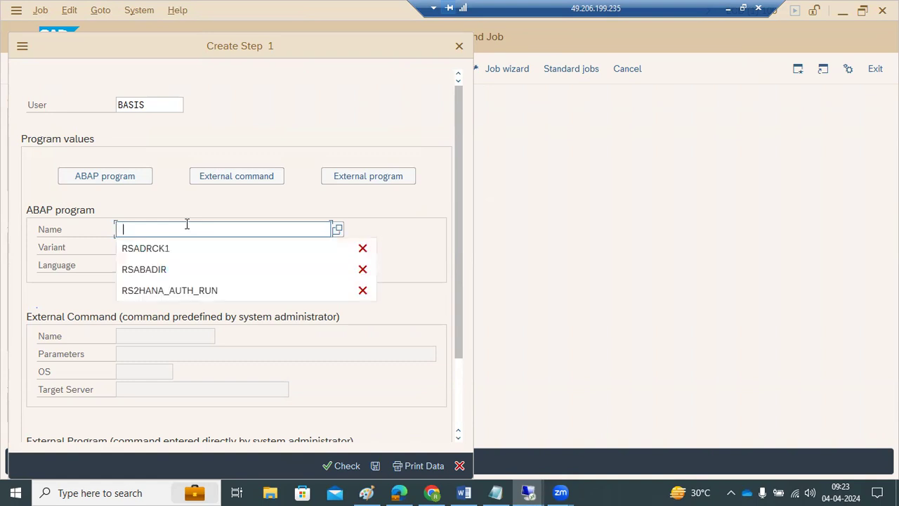
pyautogui.click(176, 269)
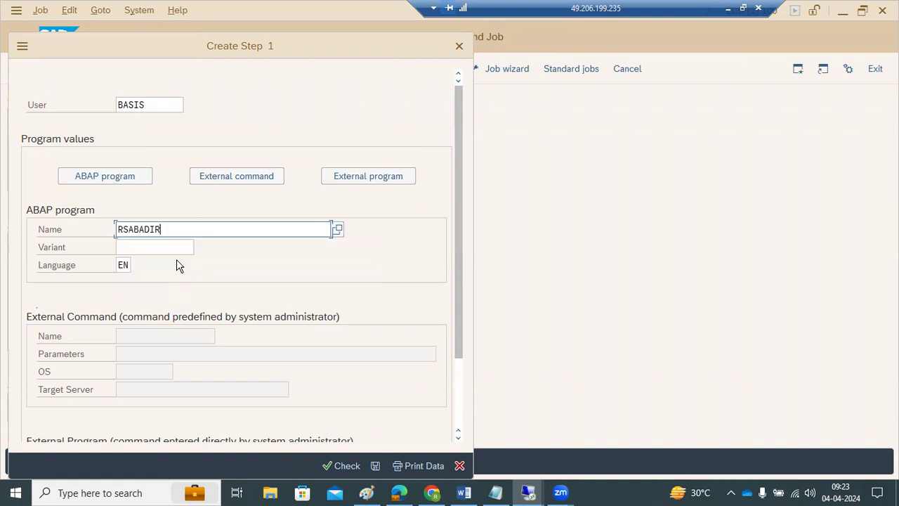
pyautogui.click(166, 248)
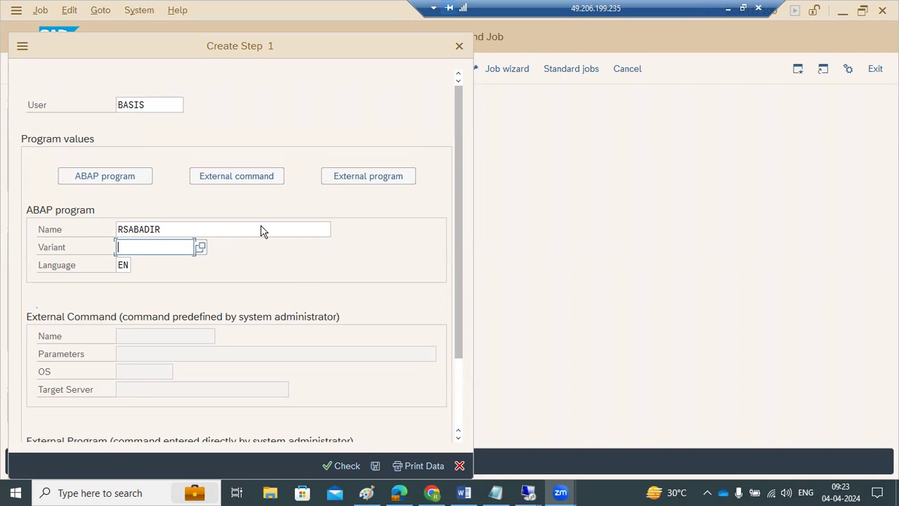
pyautogui.click(262, 177)
pyautogui.click(332, 179)
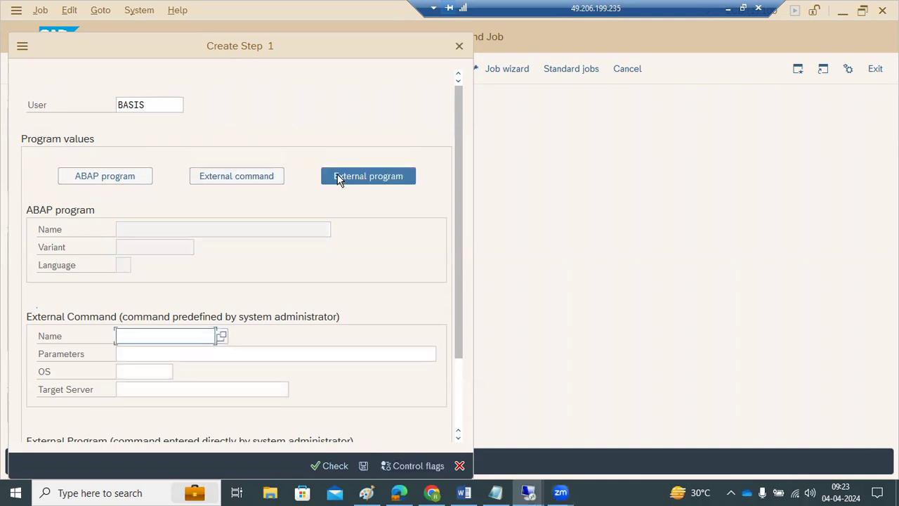
# Step: Toggle between external command and program, try Parameters and Target Server, then cancel step 1
pyautogui.click(217, 130)
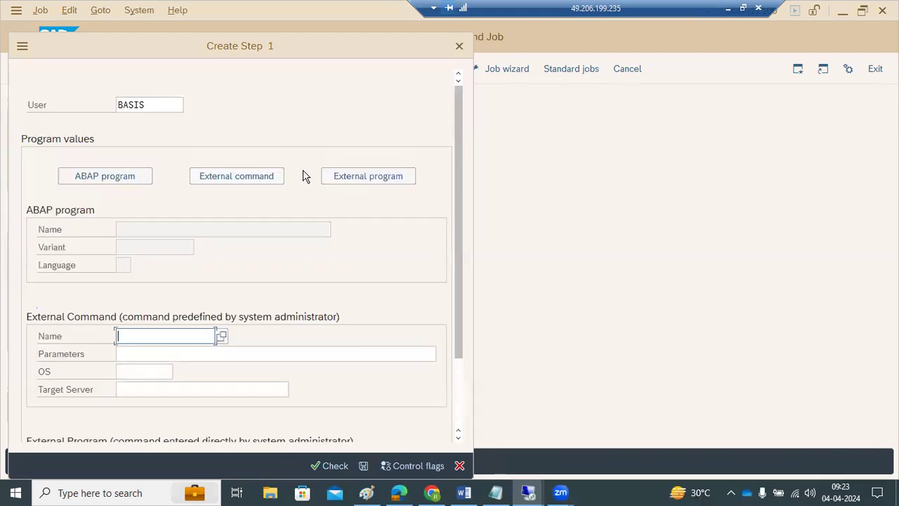
pyautogui.click(357, 181)
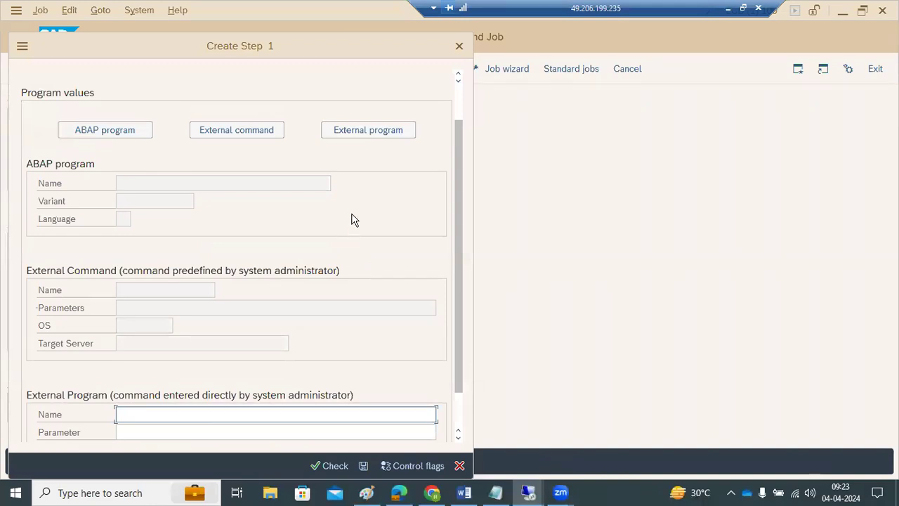
pyautogui.click(237, 129)
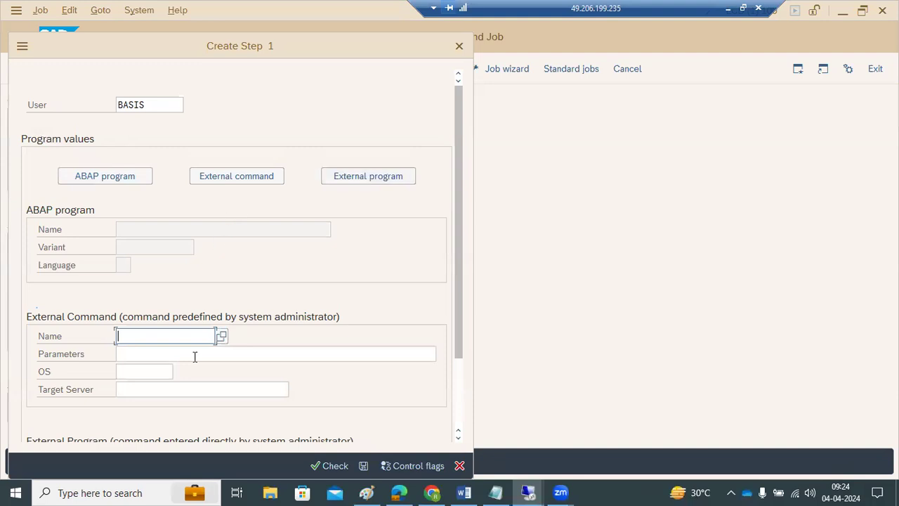
pyautogui.click(174, 355)
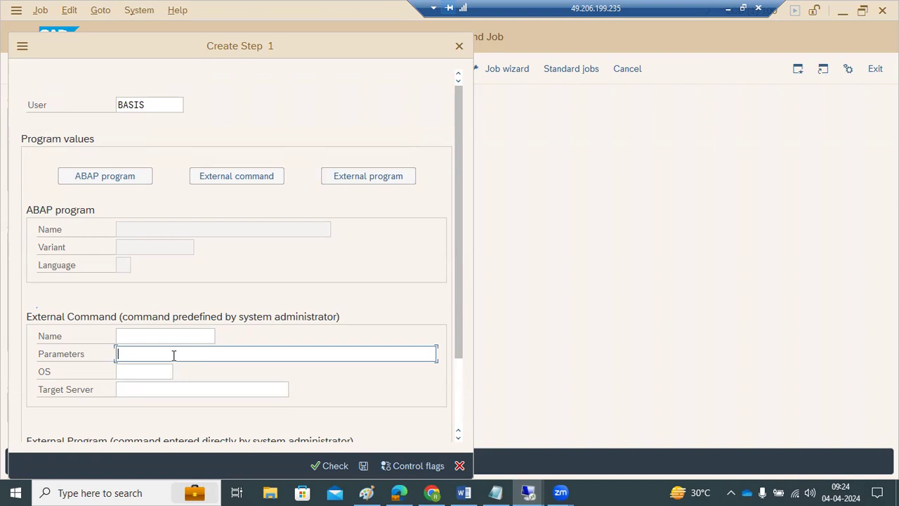
pyautogui.click(173, 340)
pyautogui.click(178, 394)
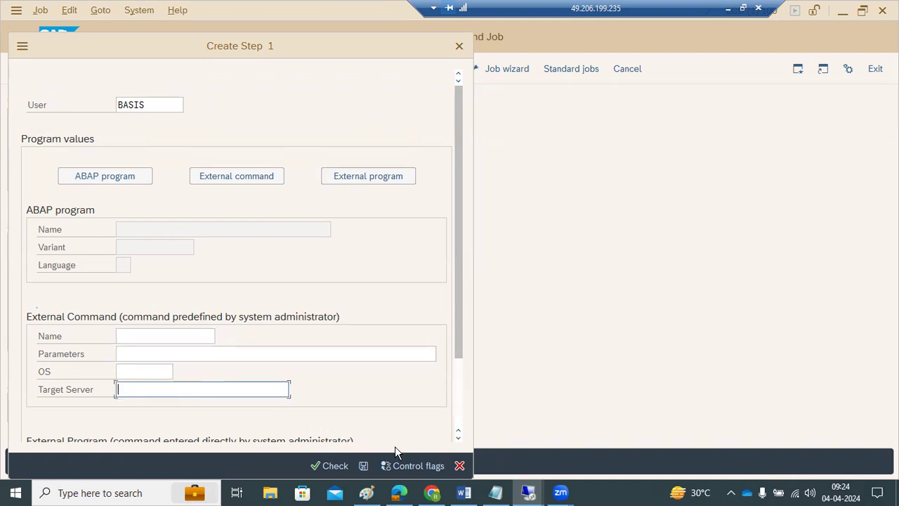
pyautogui.click(460, 466)
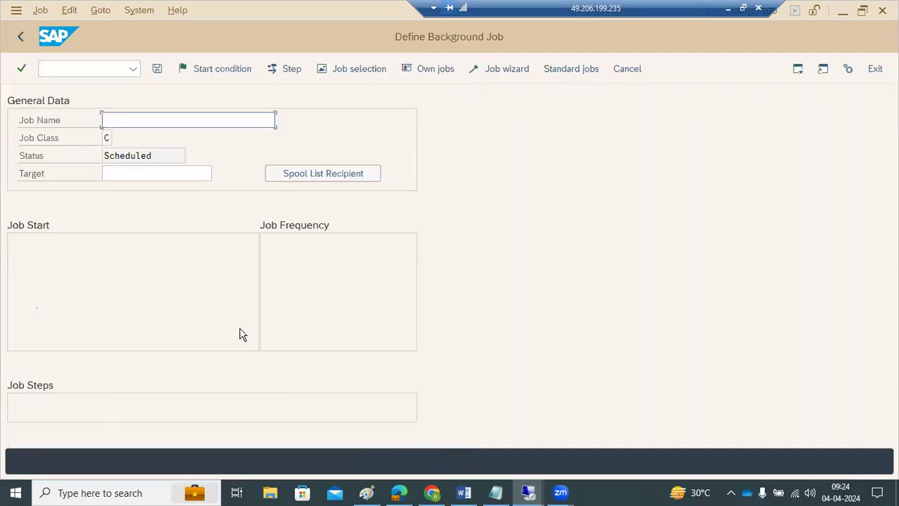
# Step: From SAP Easy Access, run SM37 with default criteria and return to its selection screen
pyautogui.click(21, 37)
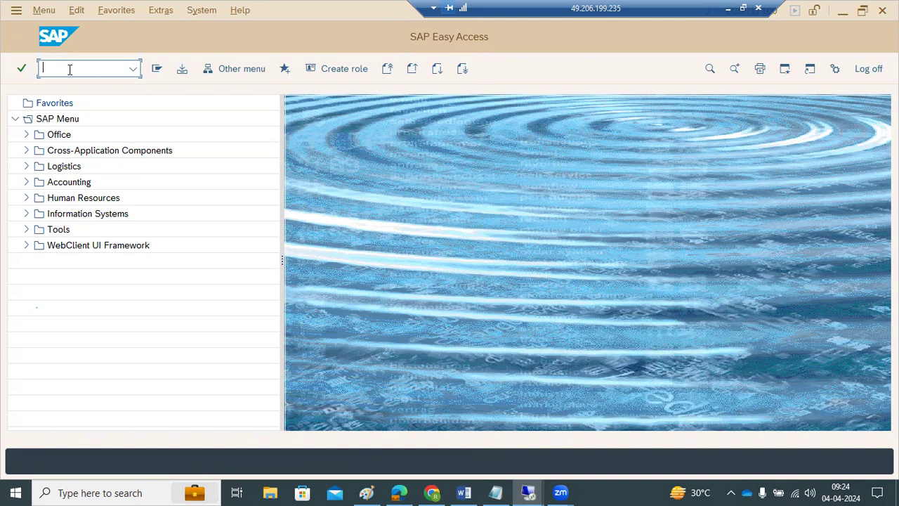
pyautogui.write('sm37')
pyautogui.press('Return')
pyautogui.click(181, 69)
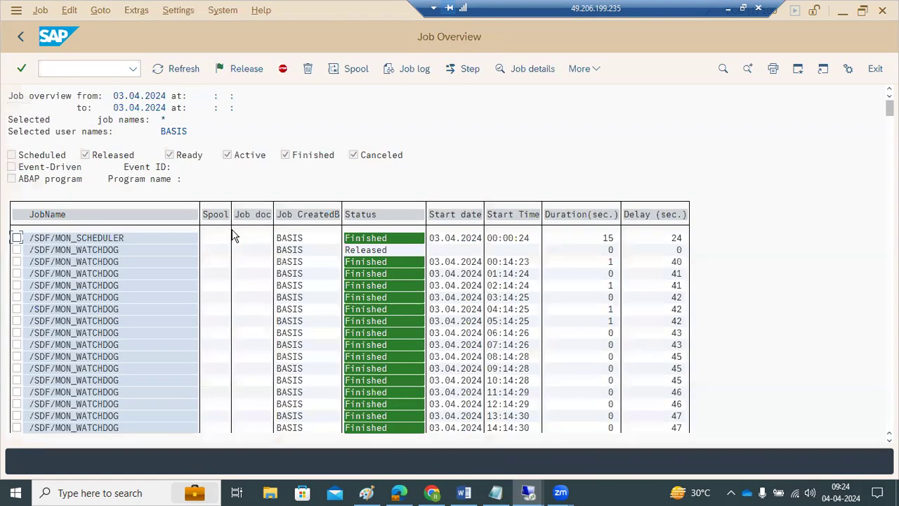
pyautogui.click(20, 36)
pyautogui.click(22, 38)
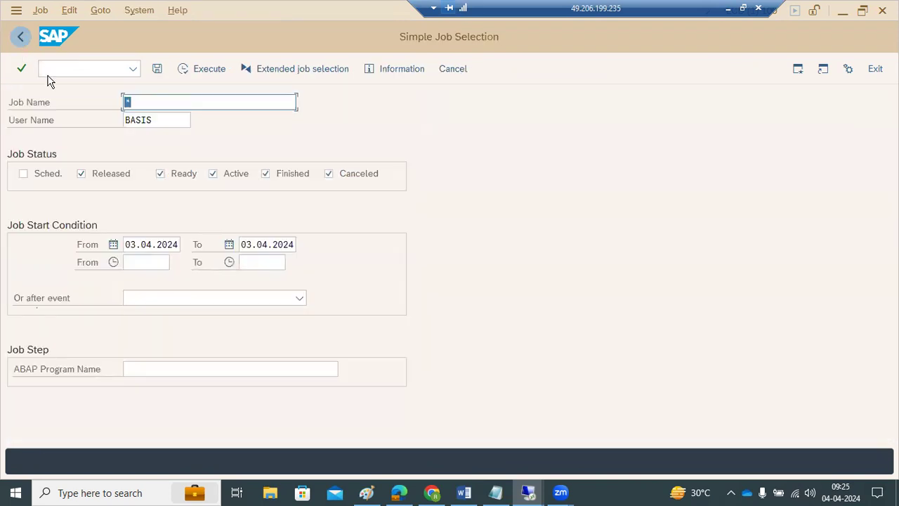
# Step: Deselect Released, Ready, Active and Finished to list only canceled jobs
pyautogui.click(126, 176)
pyautogui.click(184, 175)
pyautogui.click(232, 176)
pyautogui.click(267, 174)
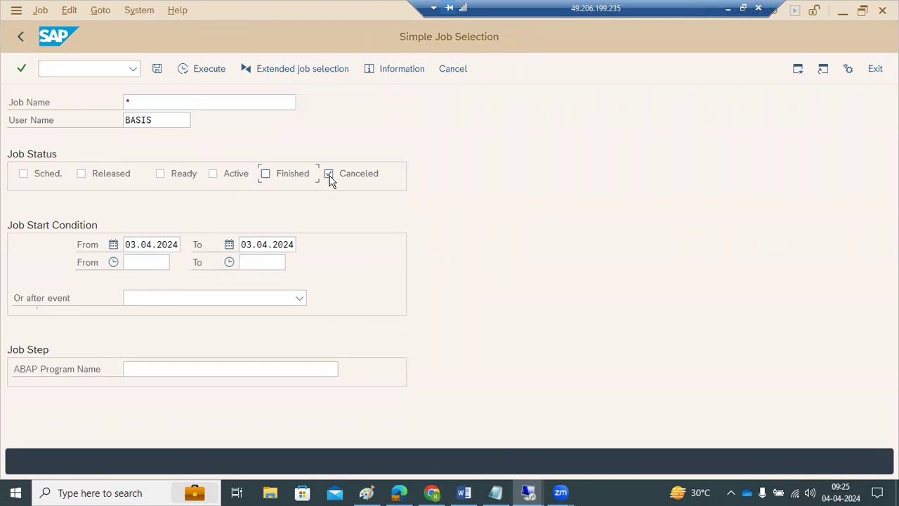
pyautogui.click(194, 72)
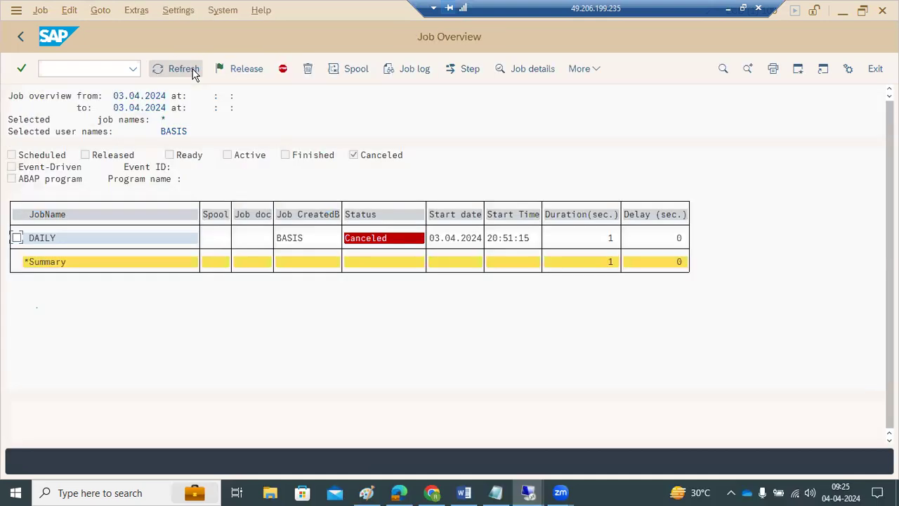
pyautogui.click(24, 36)
# Step: Set the From date to 27.03.2024 and list canceled jobs again
pyautogui.click(136, 245)
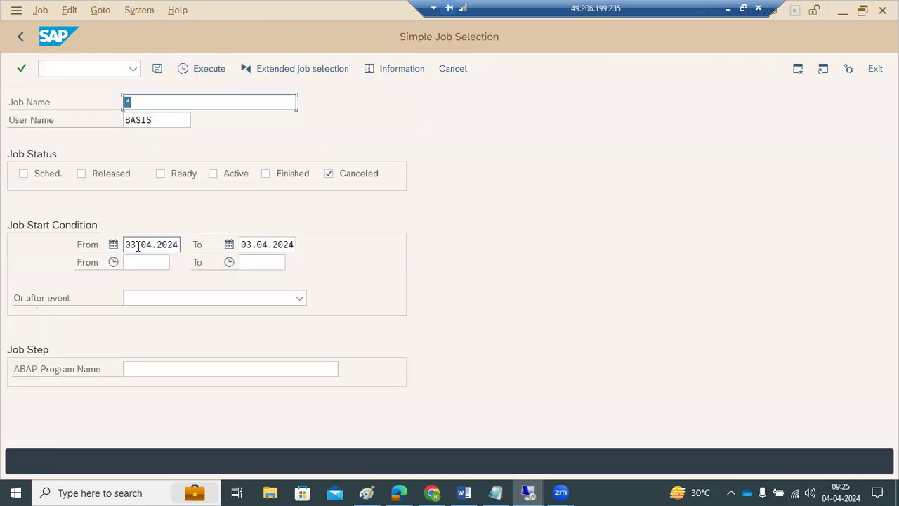
pyautogui.click(185, 246)
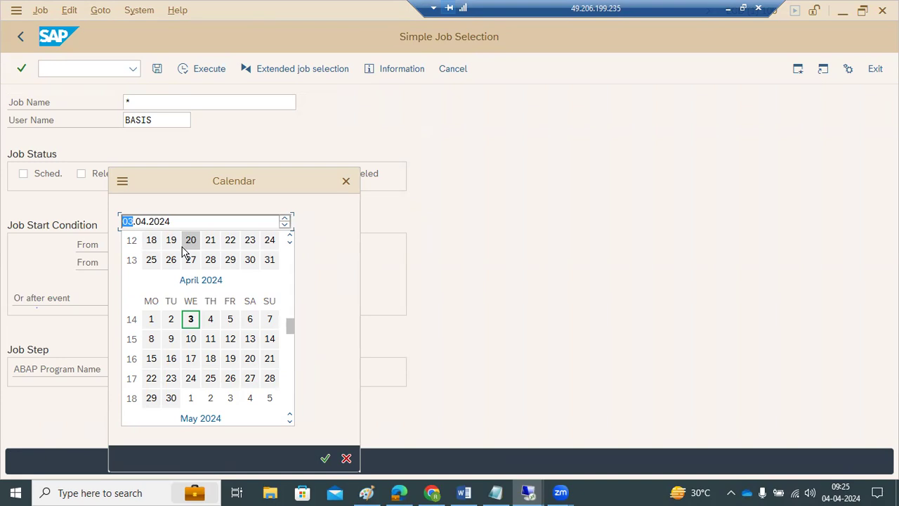
pyautogui.doubleClick(191, 259)
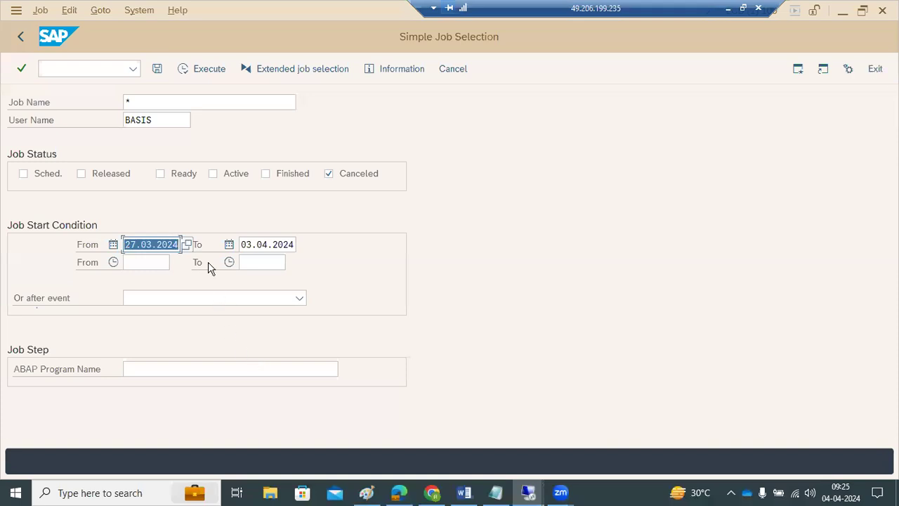
pyautogui.click(188, 69)
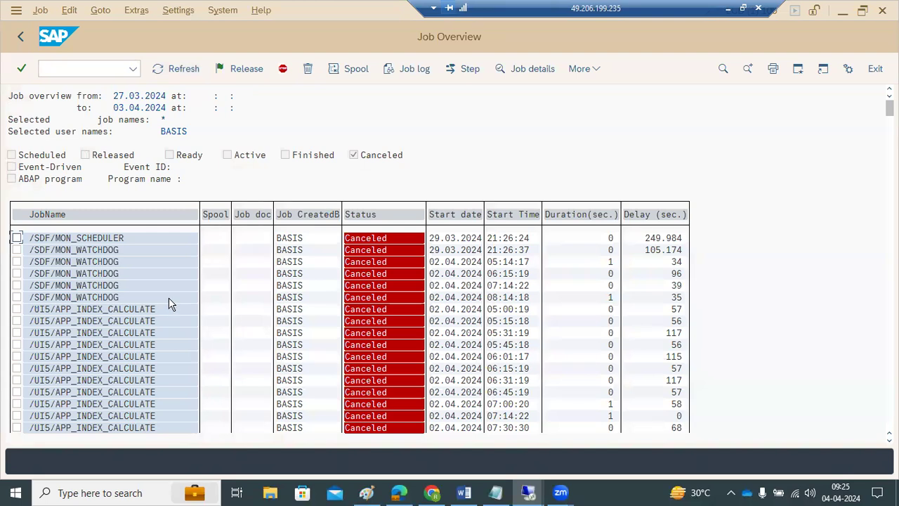
# Step: Read a canceled /SDF/MON_WATCHDOG job's log showing the failed logon, then go back
pyautogui.scroll(-1, 141, 313)
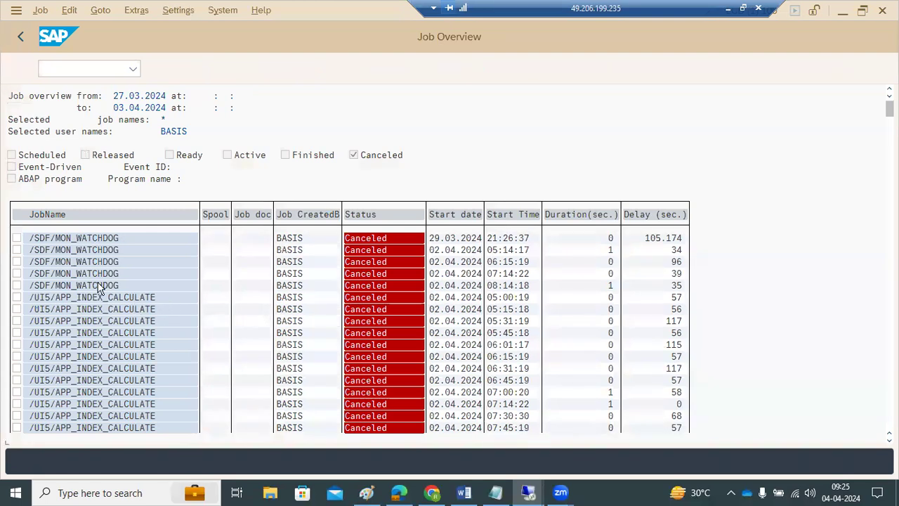
pyautogui.scroll(-1, 101, 270)
pyautogui.scroll(-1, 101, 270)
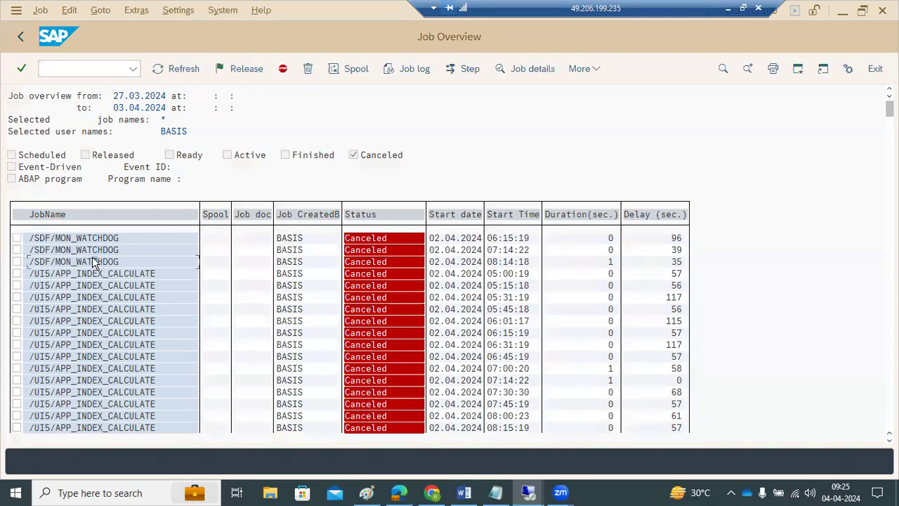
pyautogui.click(402, 74)
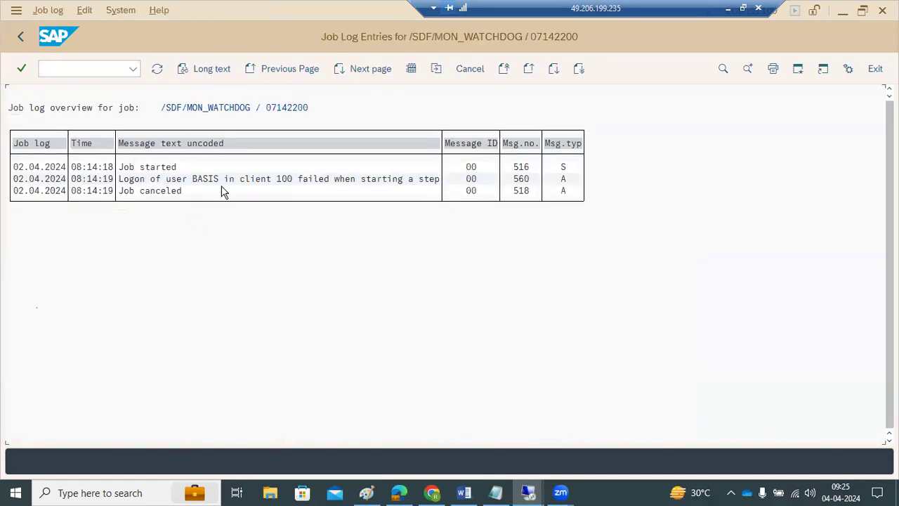
pyautogui.click(25, 36)
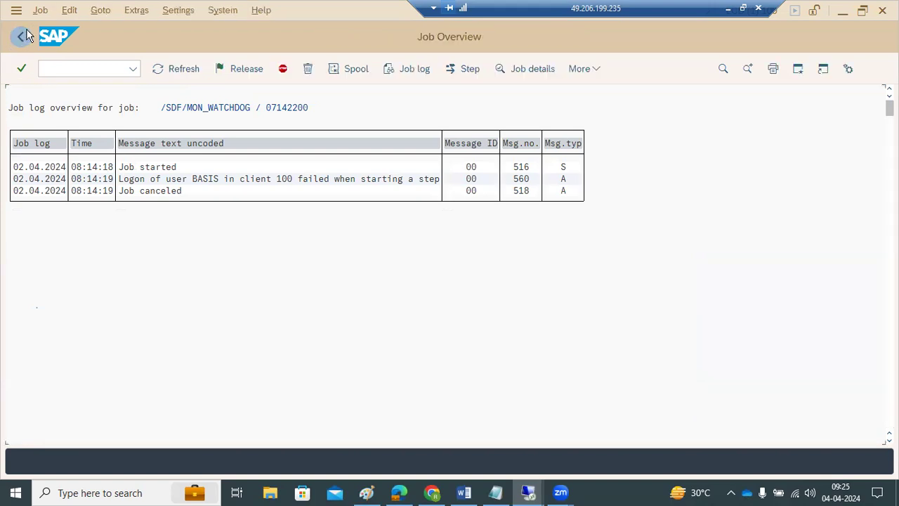
pyautogui.click(29, 31)
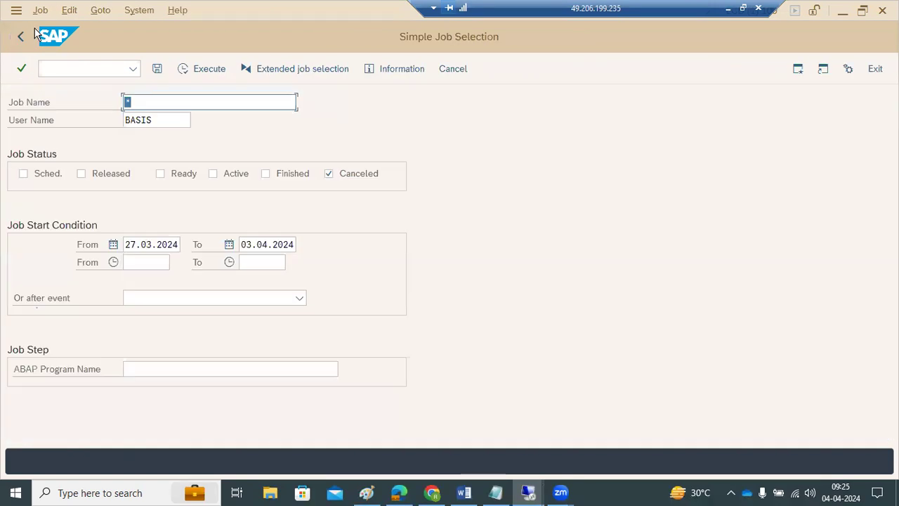
# Step: Rerun SM37 via Job > Execute for today's jobs, then clear the * from Job Name
pyautogui.click(20, 38)
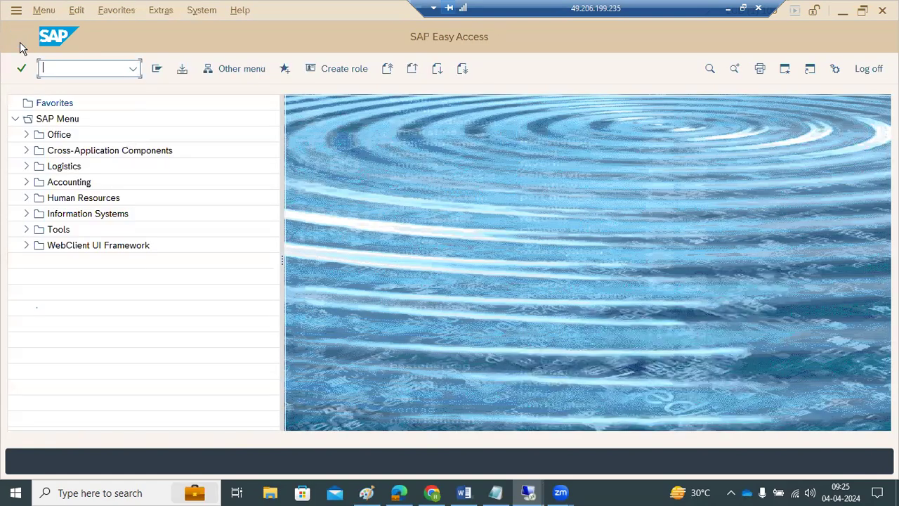
pyautogui.write('sm37')
pyautogui.press('Return')
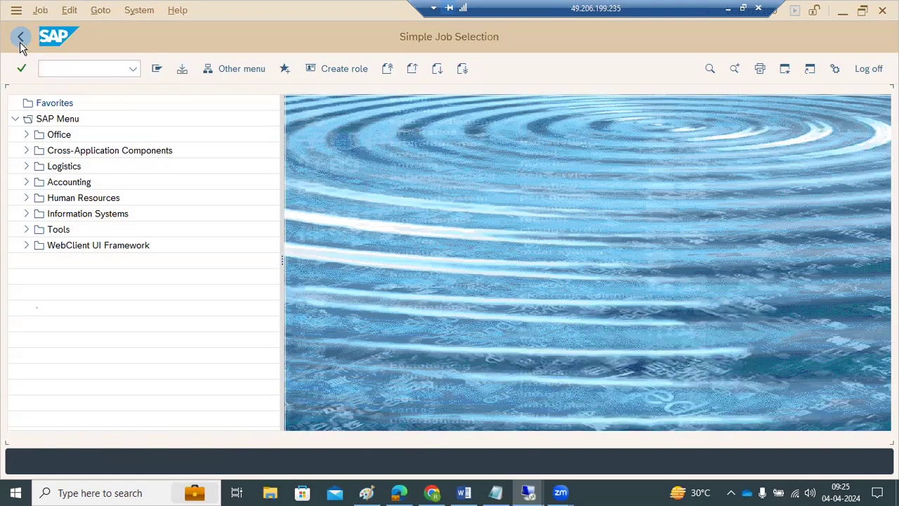
pyautogui.click(39, 10)
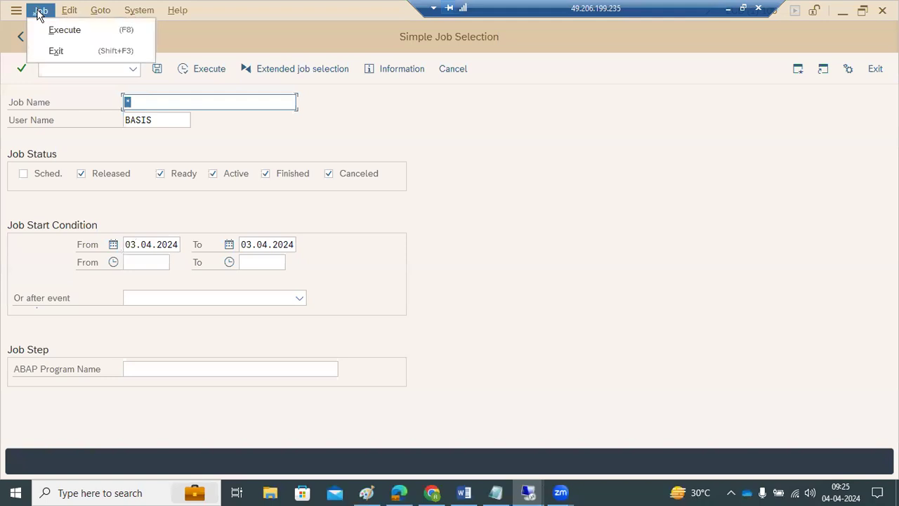
pyautogui.click(175, 81)
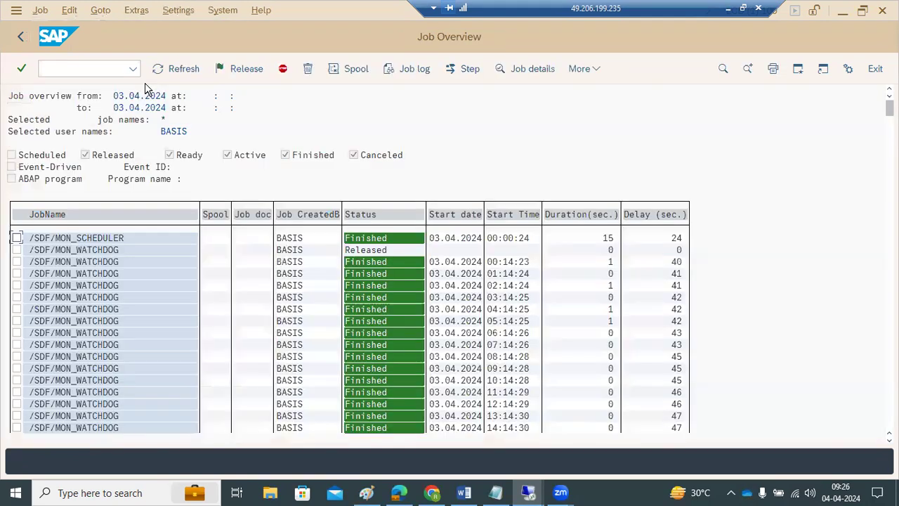
pyautogui.click(20, 36)
pyautogui.press('BackSpace')
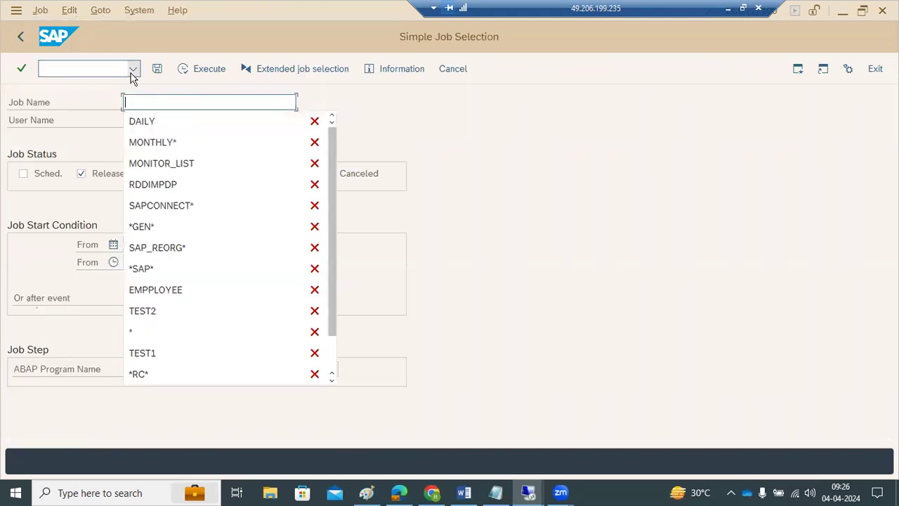
# Step: List the MONTHLY* jobs and view the released MONTHLY PAYMENT job's details
pyautogui.click(162, 148)
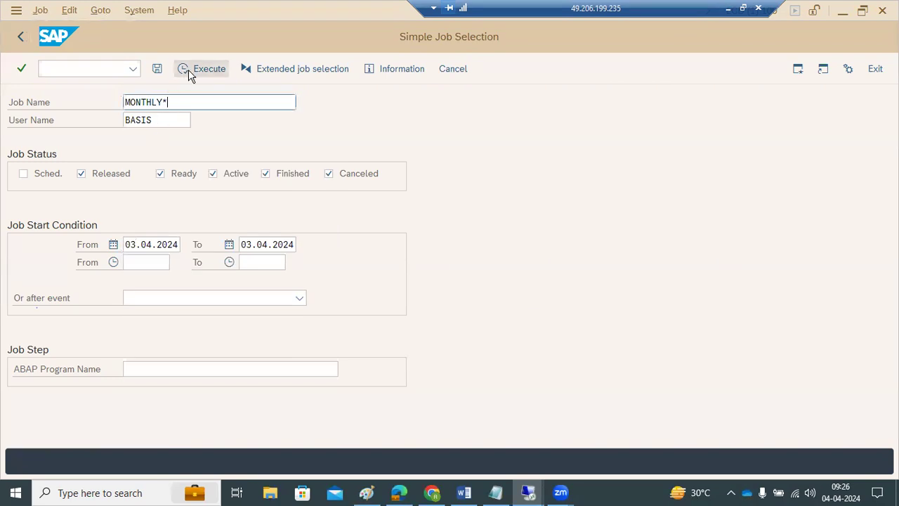
pyautogui.click(189, 70)
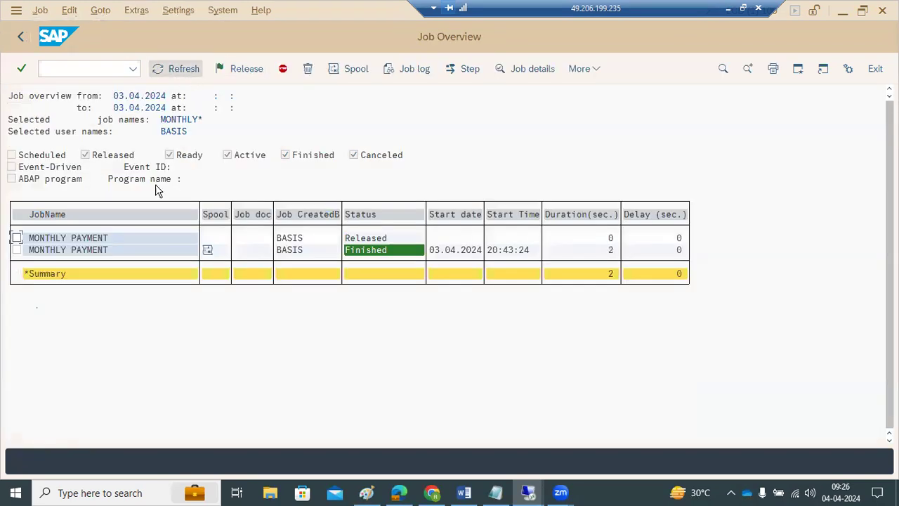
pyautogui.doubleClick(65, 239)
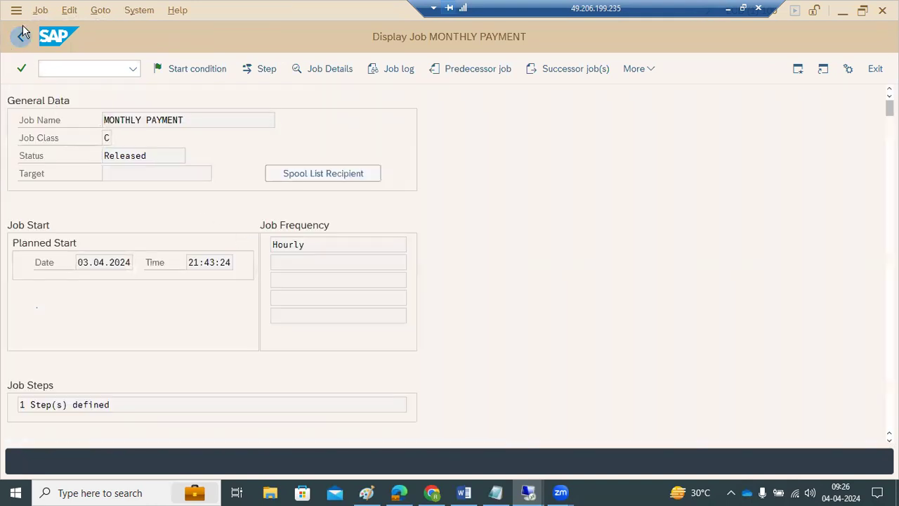
pyautogui.click(21, 35)
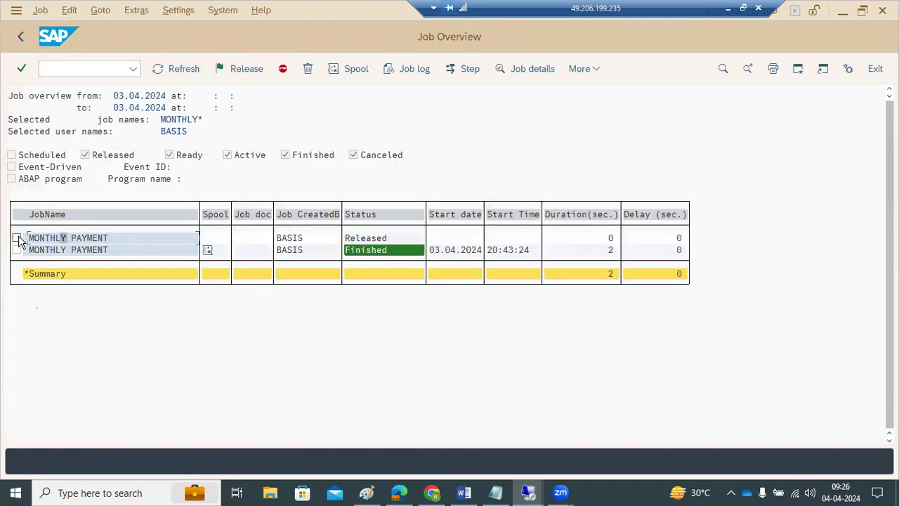
# Step: Change the released MONTHLY PAYMENT job's period from hourly to Monthly and save the job
pyautogui.click(18, 239)
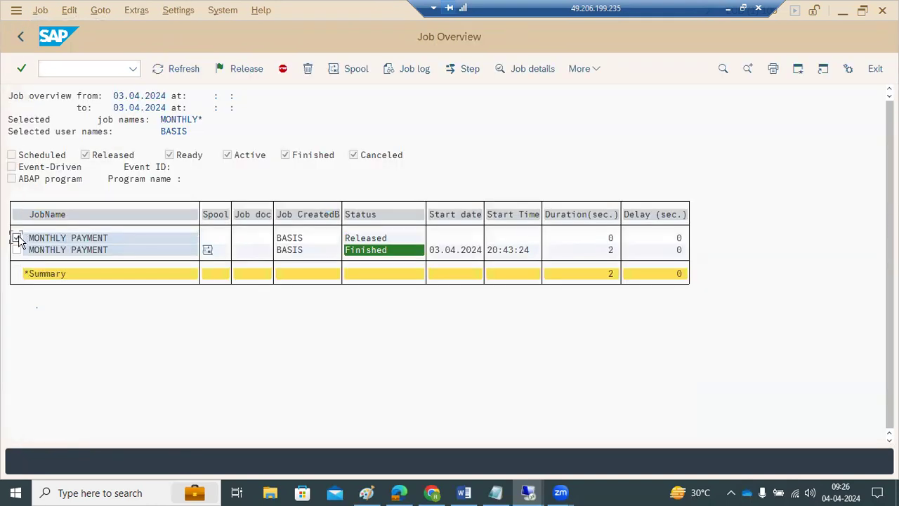
pyautogui.click(37, 15)
pyautogui.click(52, 73)
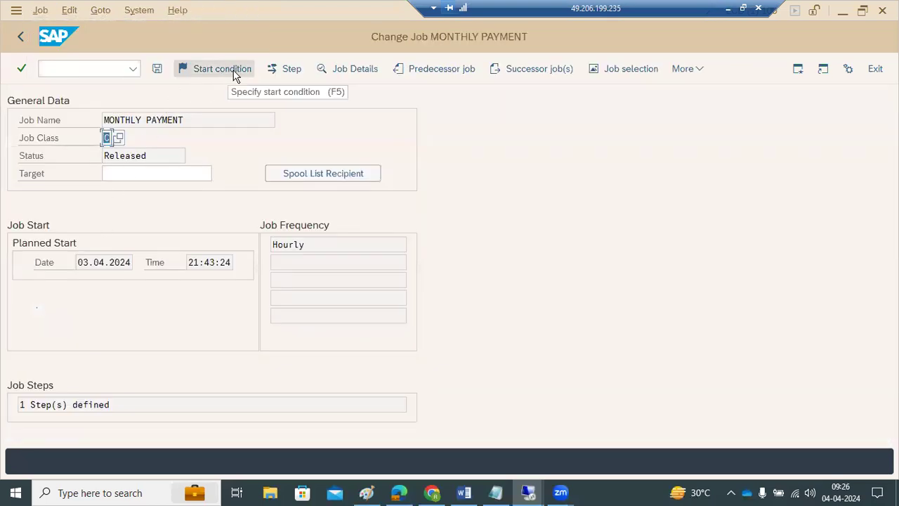
pyautogui.click(235, 73)
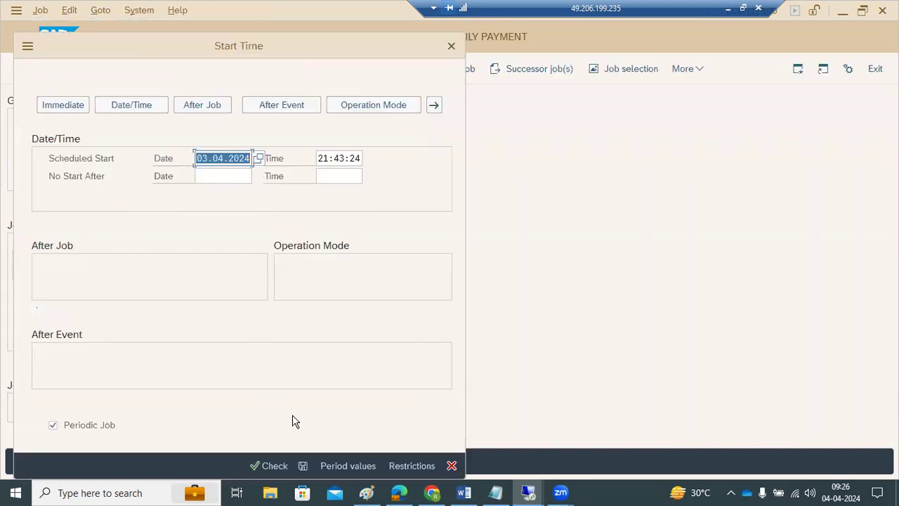
pyautogui.click(329, 464)
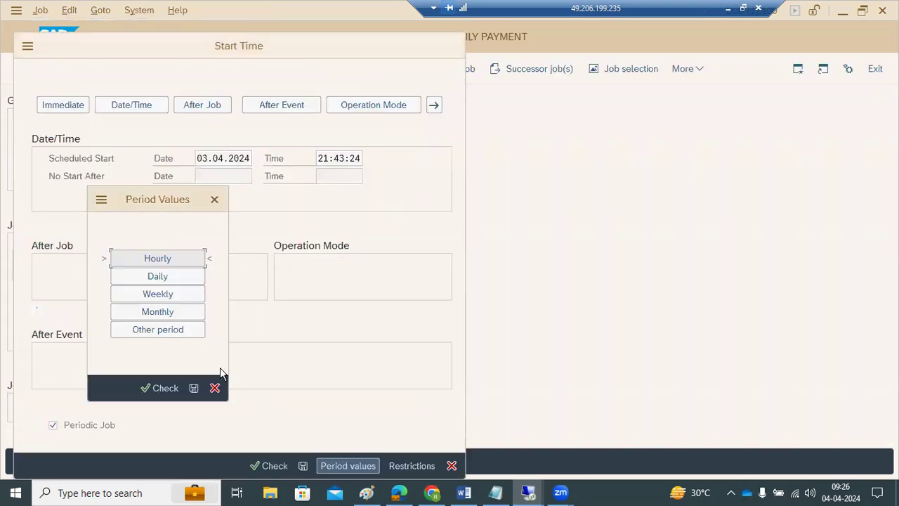
pyautogui.click(175, 311)
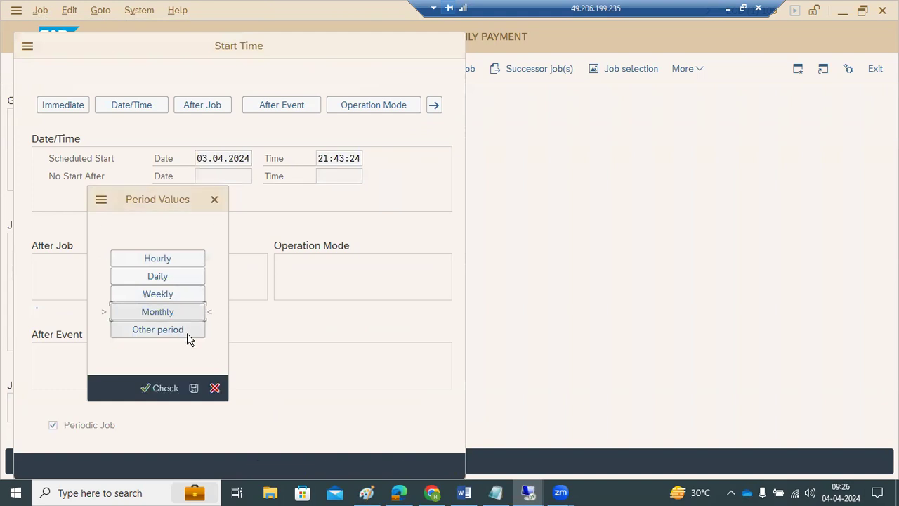
pyautogui.click(196, 391)
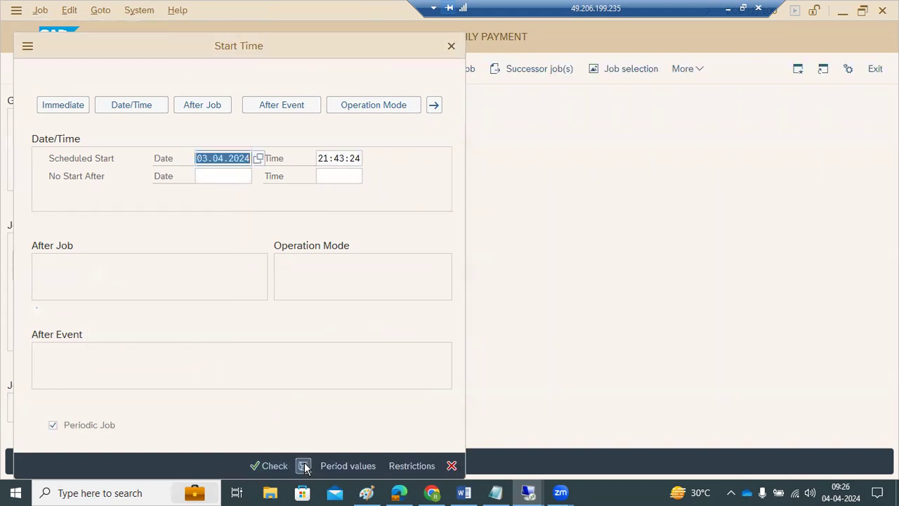
pyautogui.click(303, 465)
pyautogui.moveTo(272, 244); pyautogui.dragTo(291, 246)
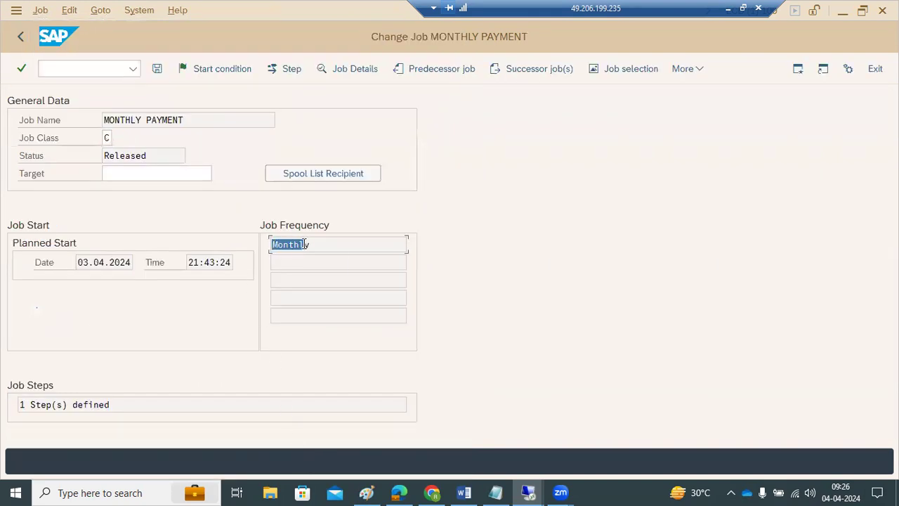
pyautogui.click(158, 68)
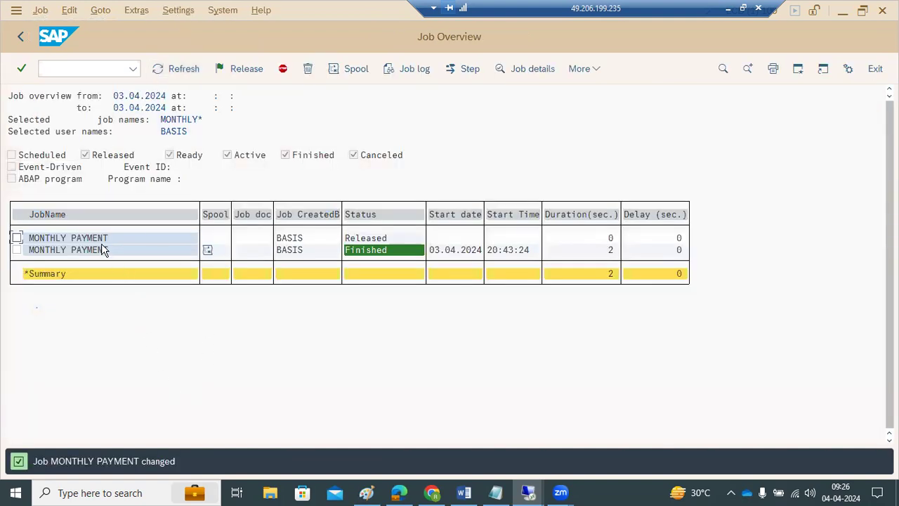
# Step: Reopen the released job to confirm its start time and Monthly frequency
pyautogui.doubleClick(101, 239)
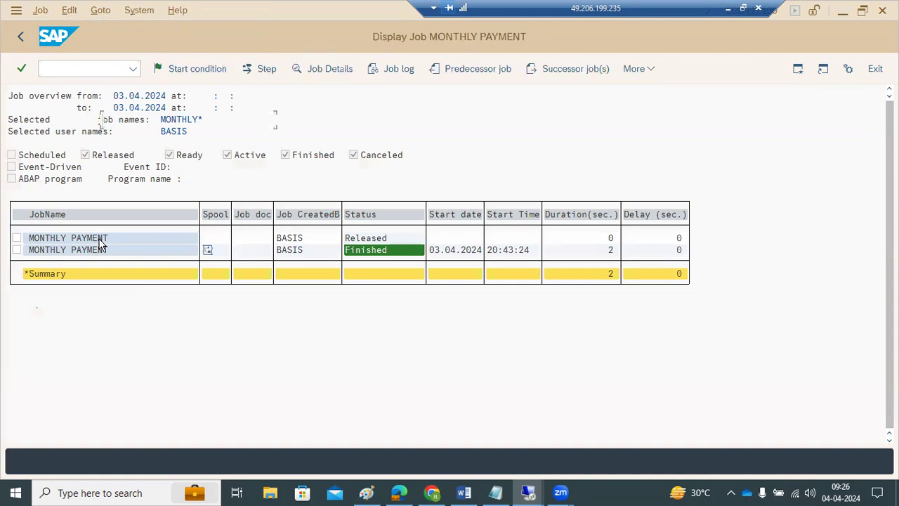
pyautogui.moveTo(190, 262); pyautogui.dragTo(327, 251)
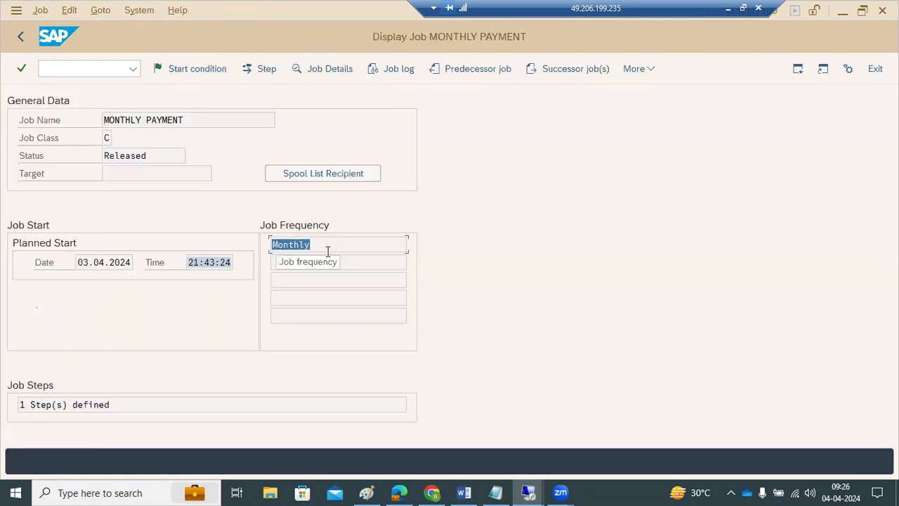
pyautogui.click(22, 37)
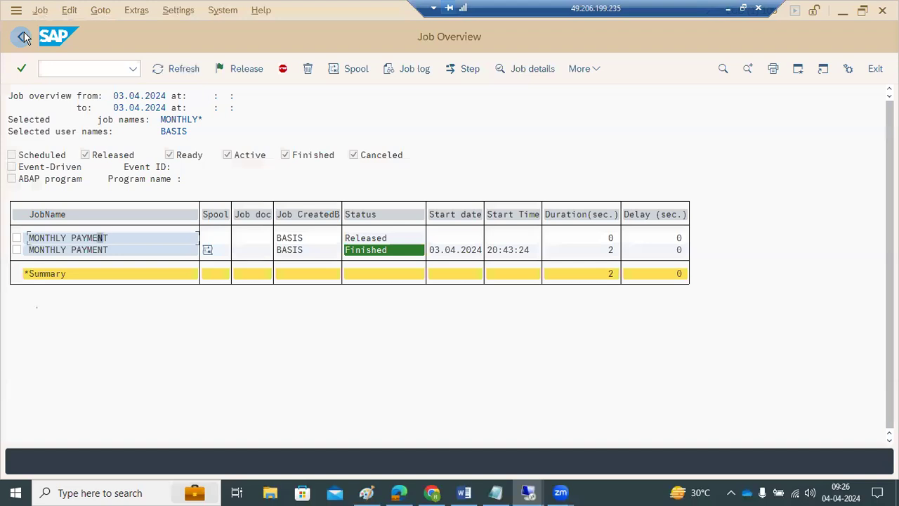
# Step: Go back to the main menu and rerun SM37 listing MONTHLY* jobs
pyautogui.click(23, 37)
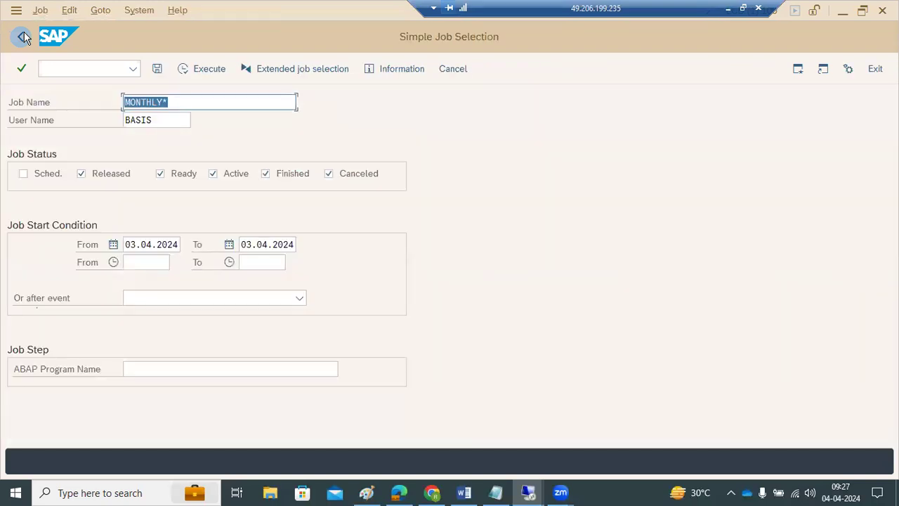
pyautogui.click(24, 36)
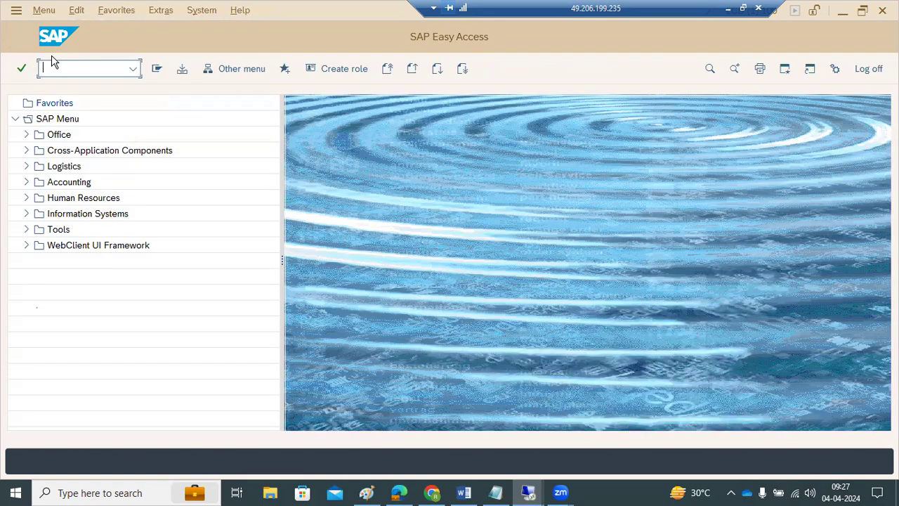
pyautogui.write('sm37')
pyautogui.press('Return')
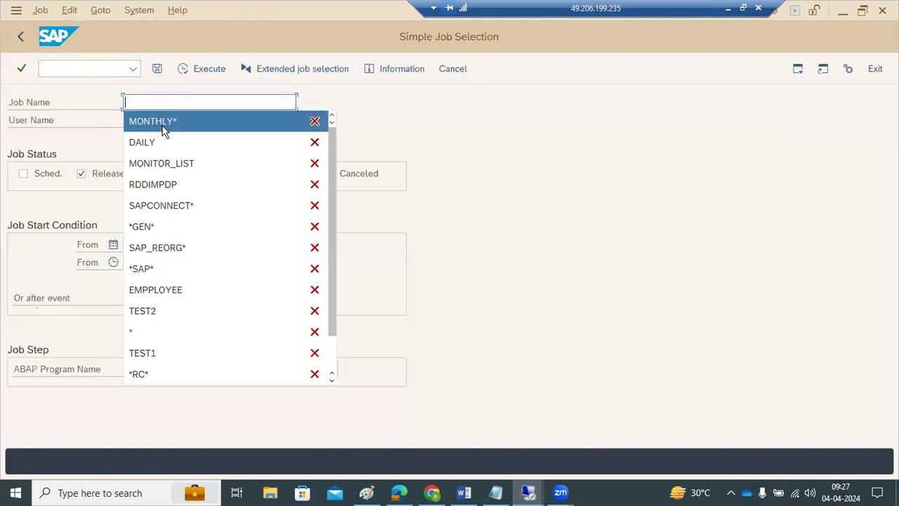
pyautogui.click(164, 123)
pyautogui.click(201, 71)
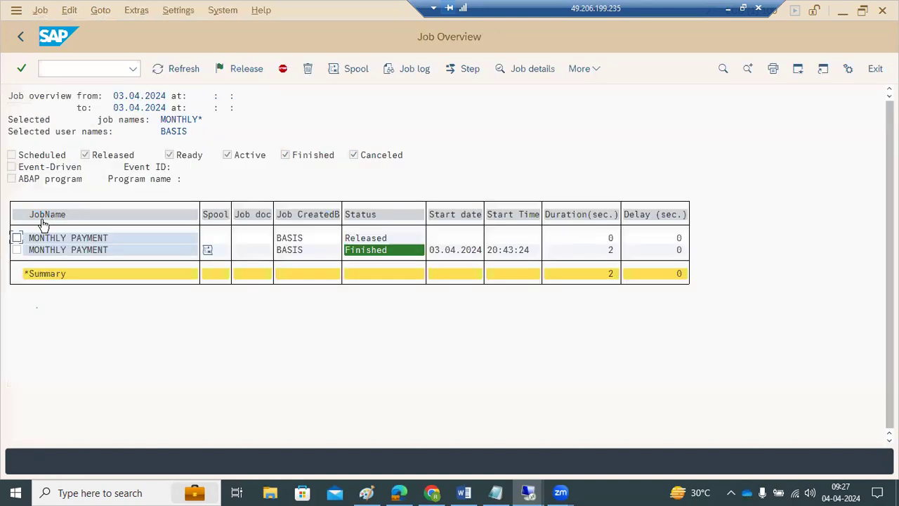
# Step: Select the finished MONTHLY PAYMENT job, browse the Edit and Job menus, then return to the main menu
pyautogui.click(17, 250)
pyautogui.click(68, 10)
pyautogui.click(40, 10)
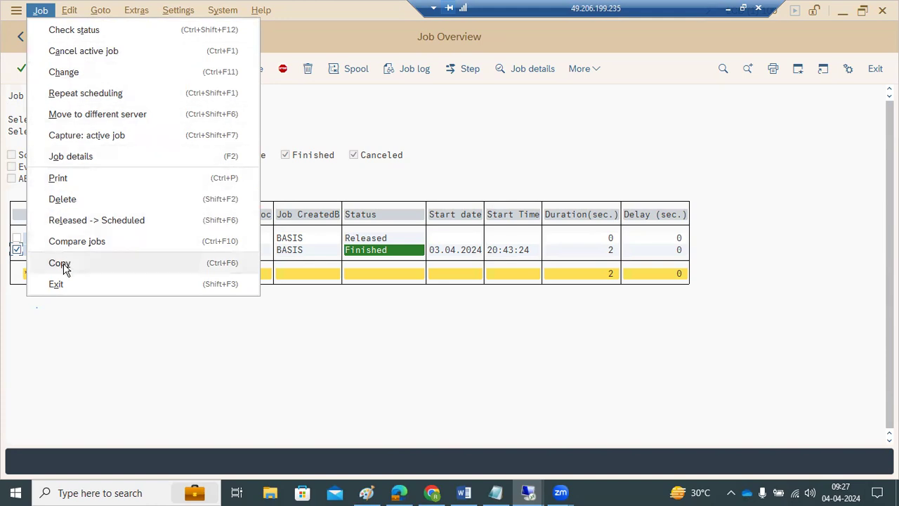
pyautogui.moveTo(100, 10)
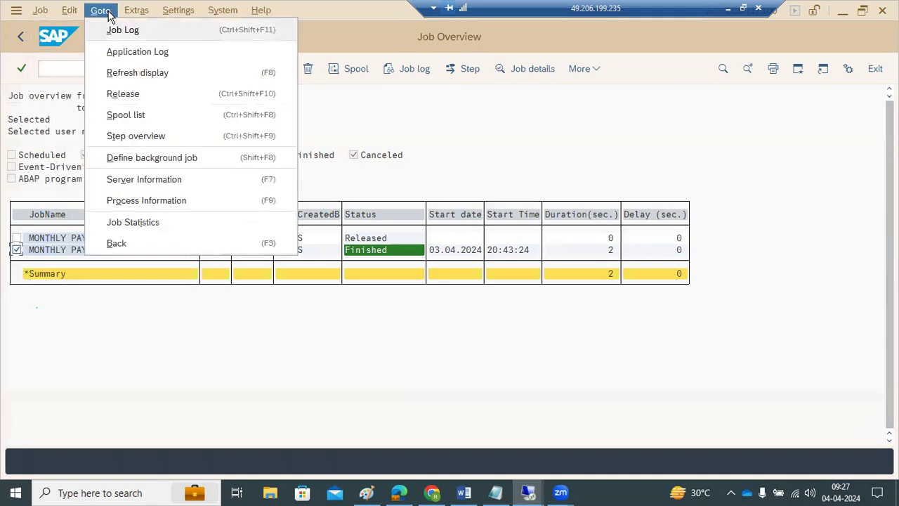
pyautogui.click(96, 304)
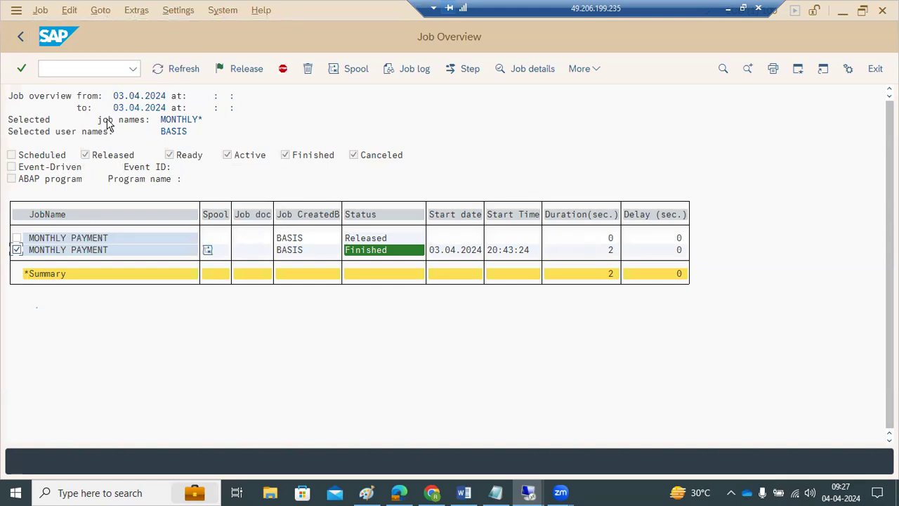
pyautogui.click(20, 38)
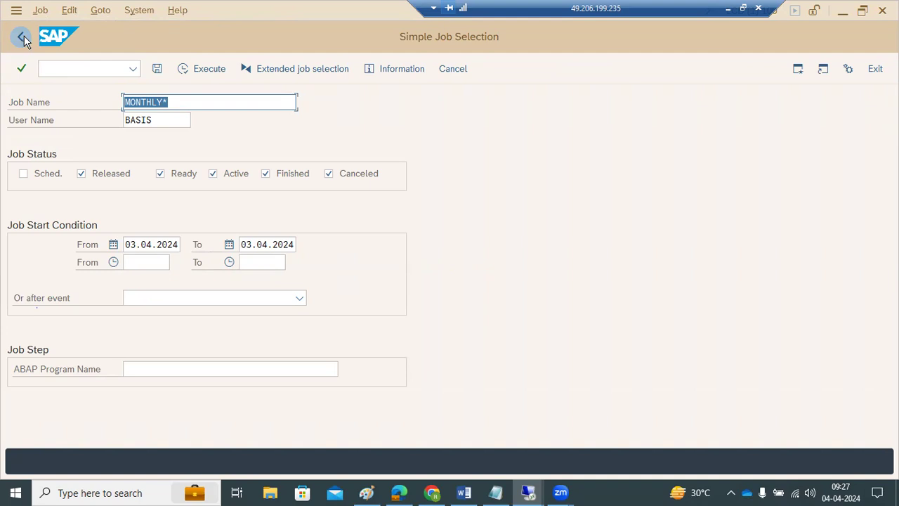
pyautogui.click(22, 37)
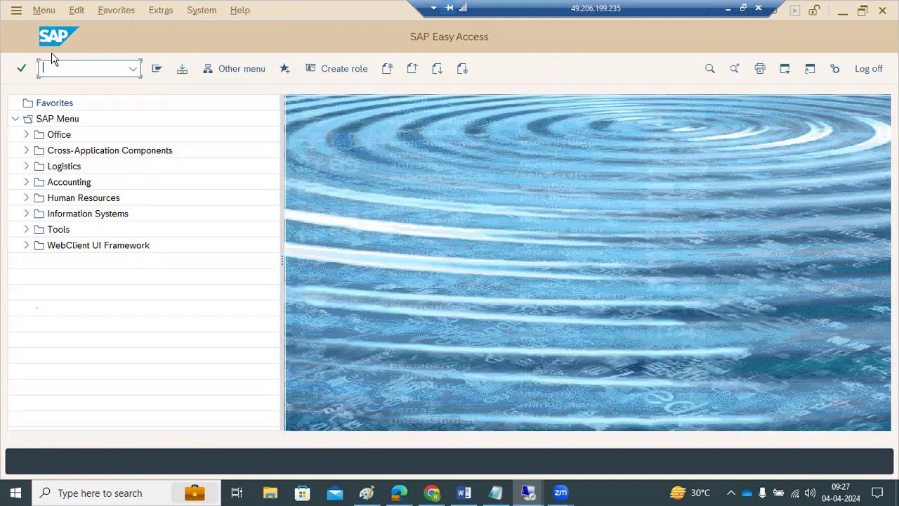
# Step: Start transaction SM36 to get a blank Define Background Job form
pyautogui.write('sm36')
pyautogui.press('Return')
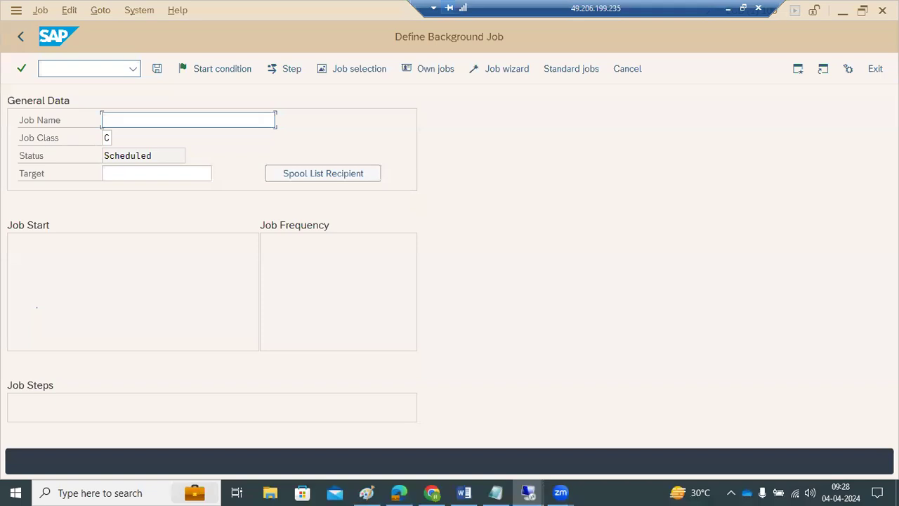
# Step: Name the new job ABC and search the ABAP program list for a first step
pyautogui.write('abc')
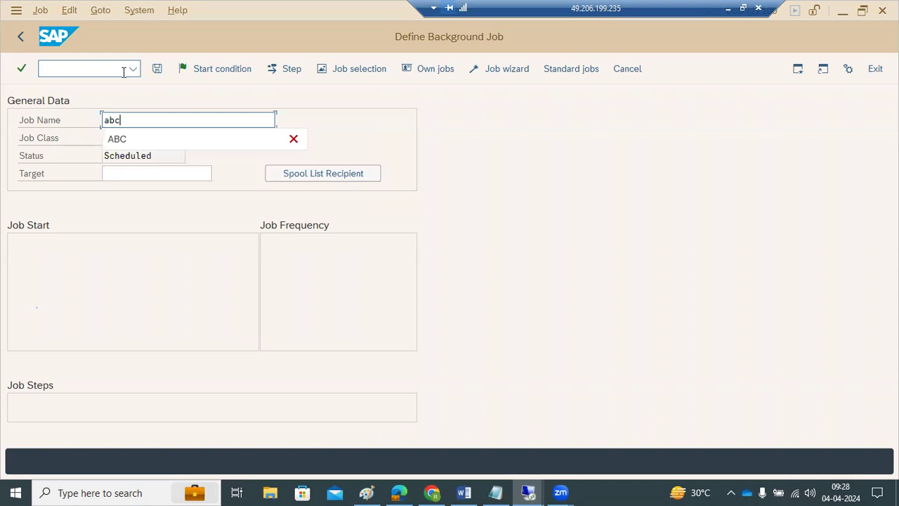
pyautogui.click(291, 71)
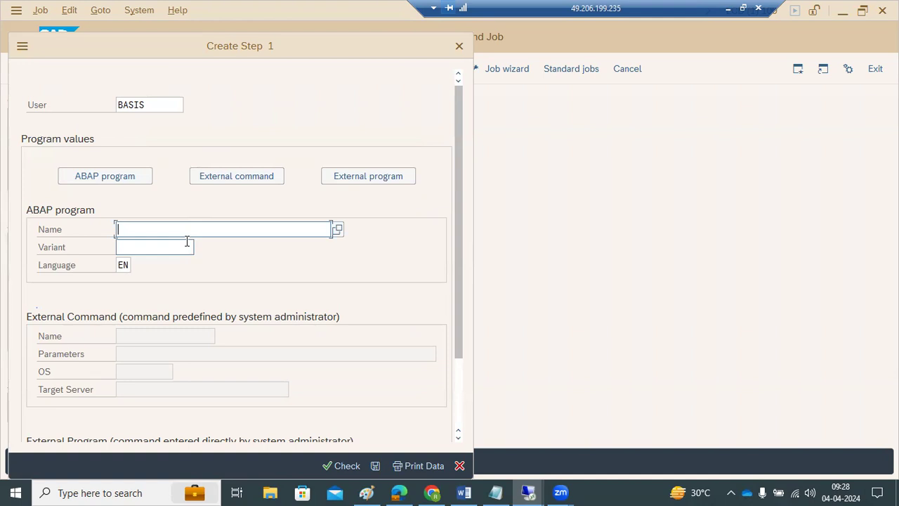
pyautogui.click(337, 230)
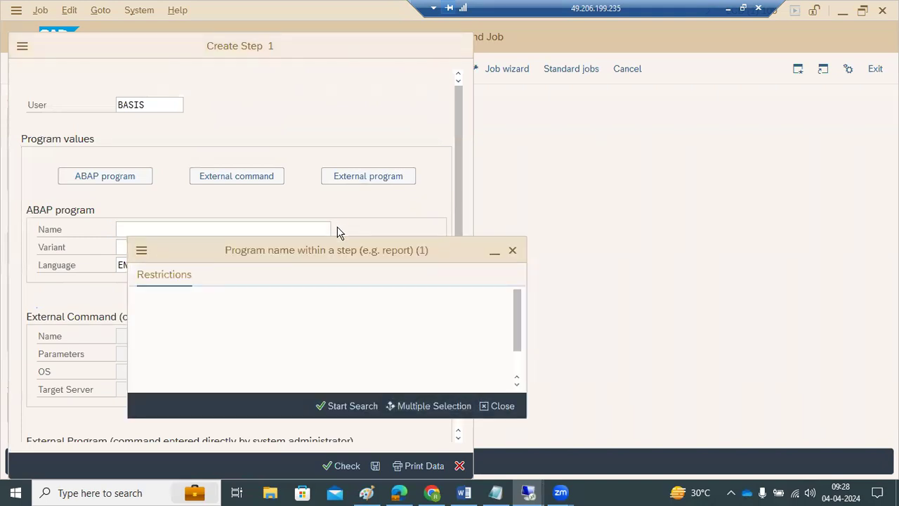
pyautogui.click(330, 406)
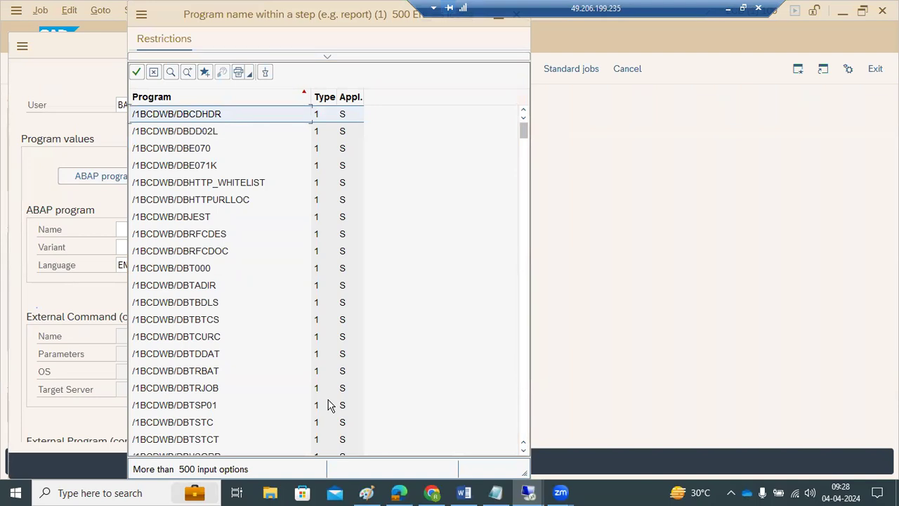
# Step: Browse the program list, abandon the step, and bring up job ABC's start conditions
pyautogui.click(224, 338)
pyautogui.scroll(-3, 232, 429)
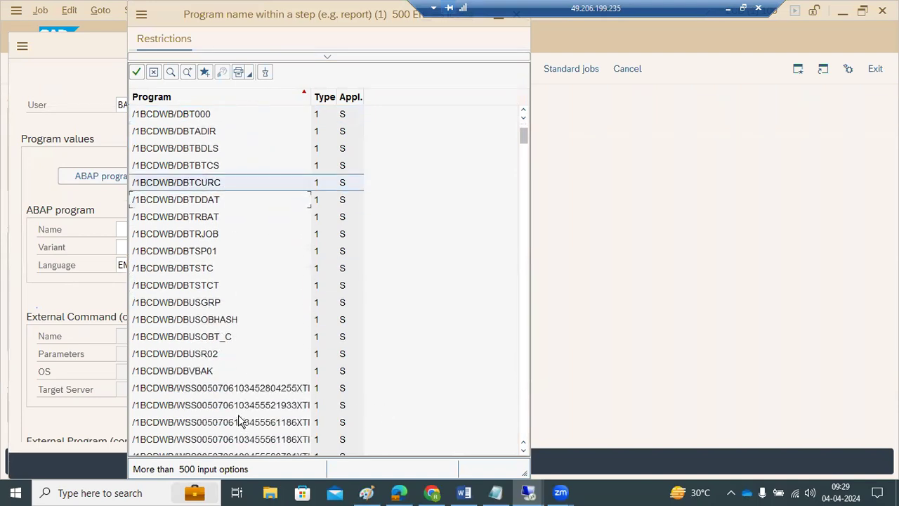
pyautogui.scroll(-1, 238, 420)
pyautogui.moveTo(524, 137); pyautogui.dragTo(526, 166)
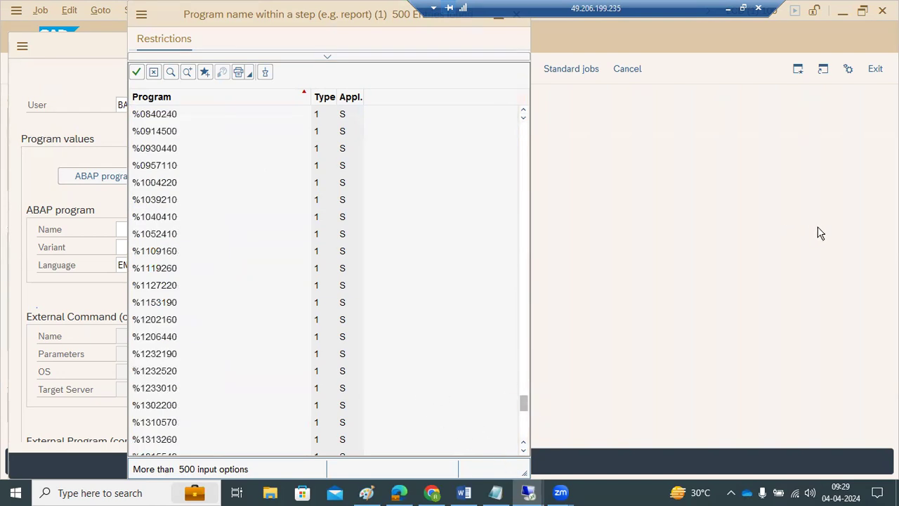
pyautogui.click(153, 73)
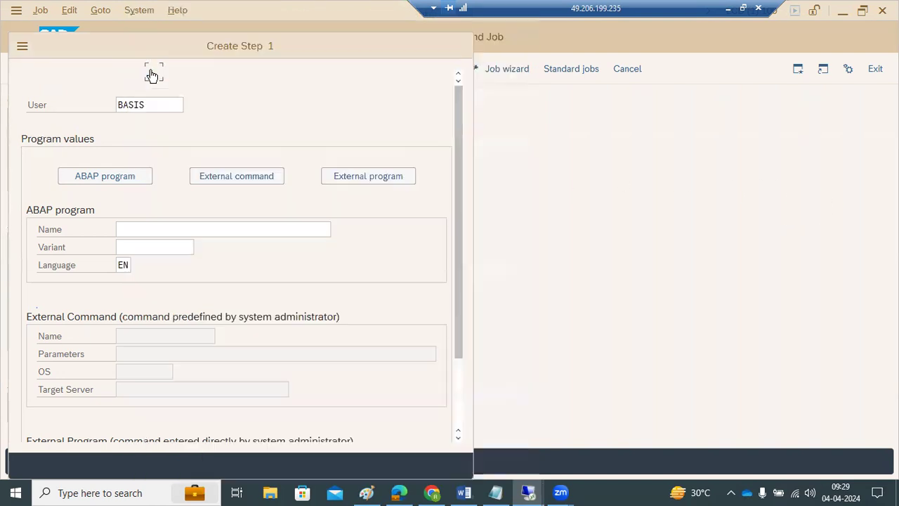
pyautogui.click(458, 467)
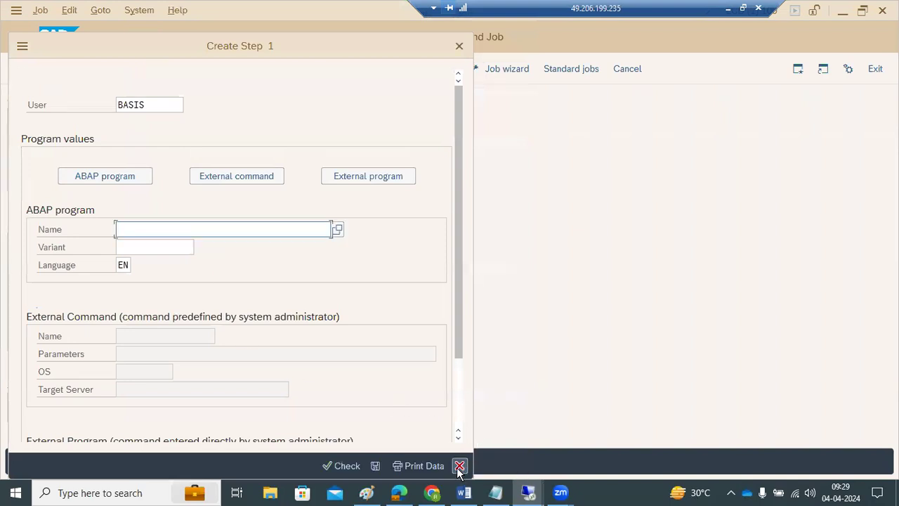
pyautogui.click(246, 71)
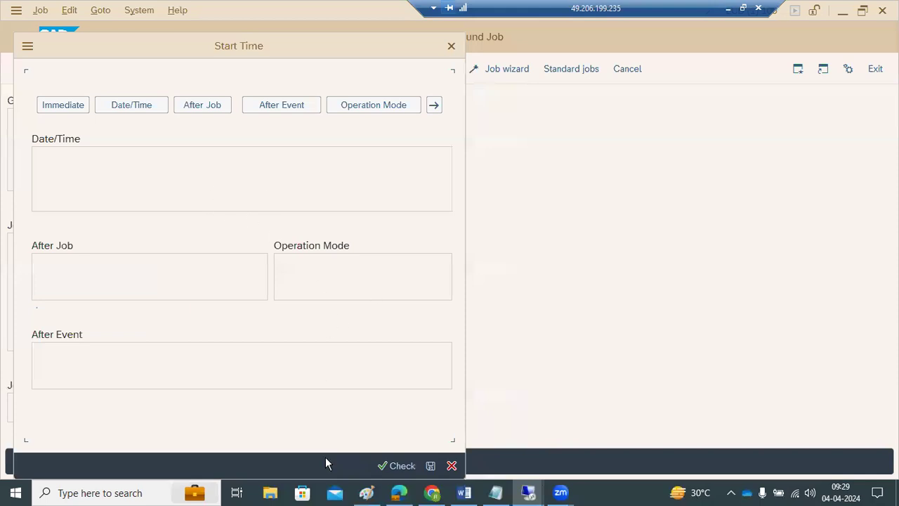
# Step: Look through the After Job, Date/Time and After Event options, then cancel without choosing any
pyautogui.click(202, 107)
pyautogui.click(143, 115)
pyautogui.click(316, 111)
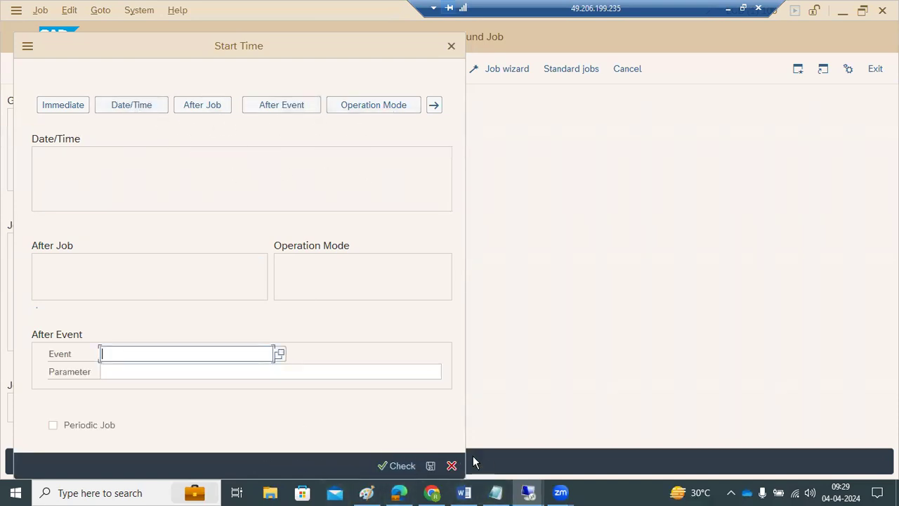
pyautogui.click(452, 466)
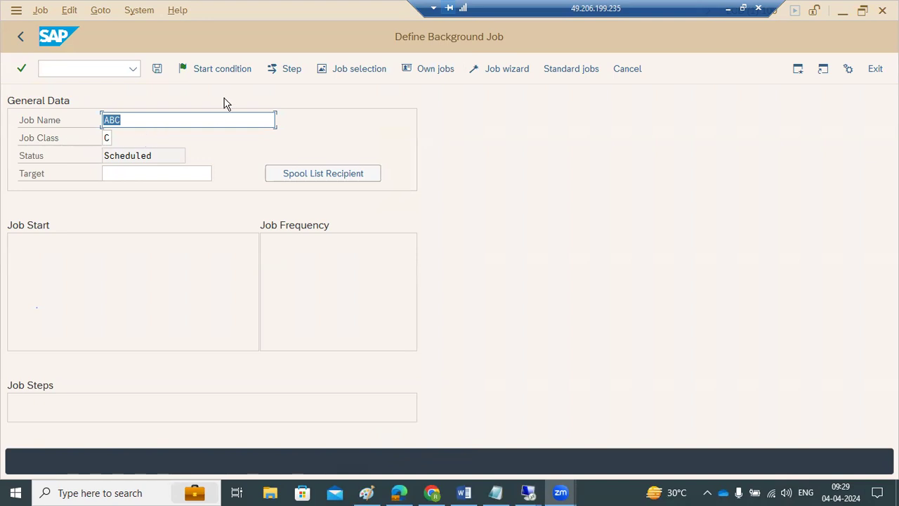
# Step: Begin a new step for job ABC, clear its user name, and keep the step definition
pyautogui.click(283, 74)
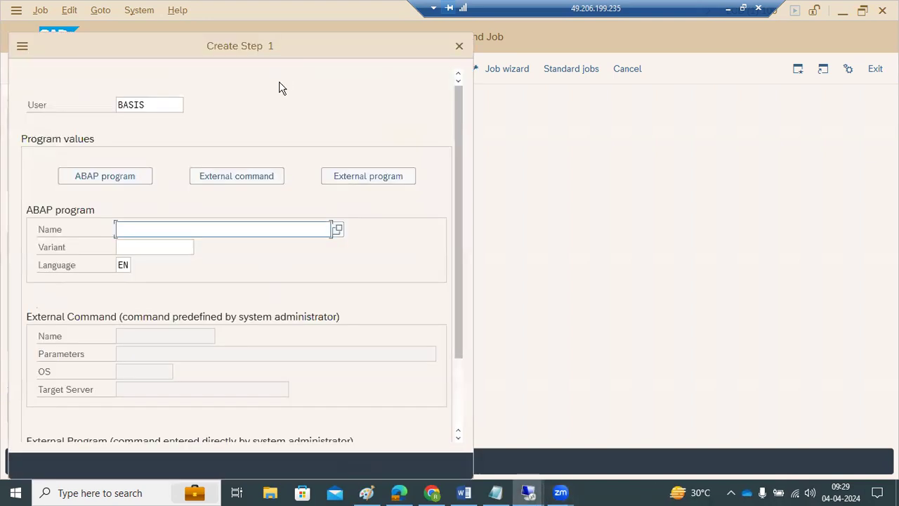
pyautogui.moveTo(163, 104); pyautogui.dragTo(101, 105)
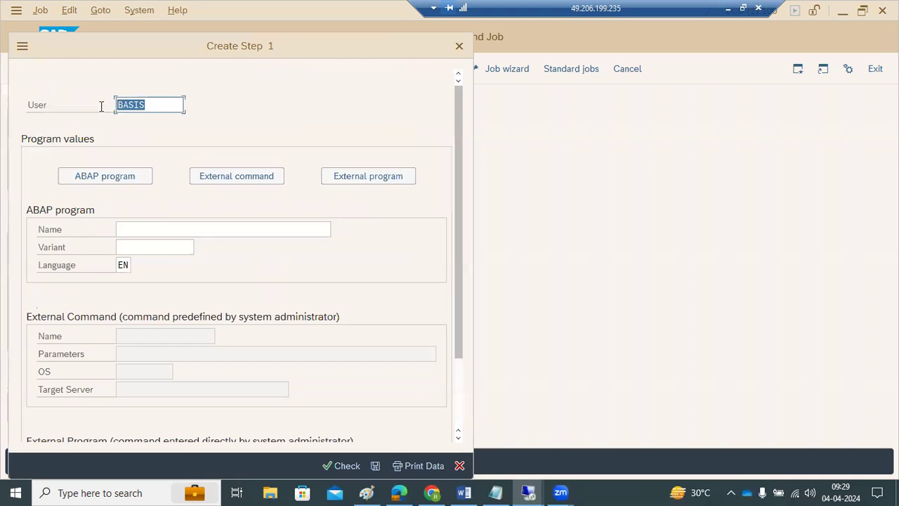
pyautogui.press('Delete')
pyautogui.click(460, 466)
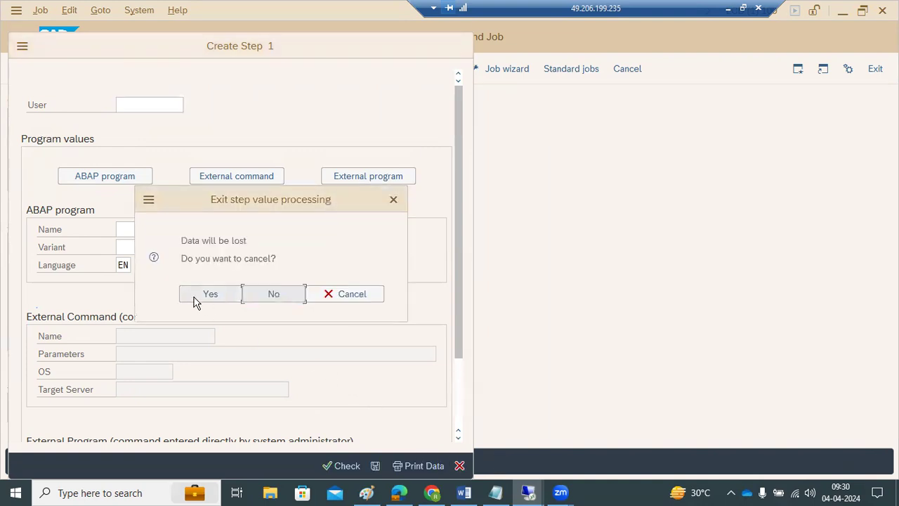
pyautogui.click(328, 295)
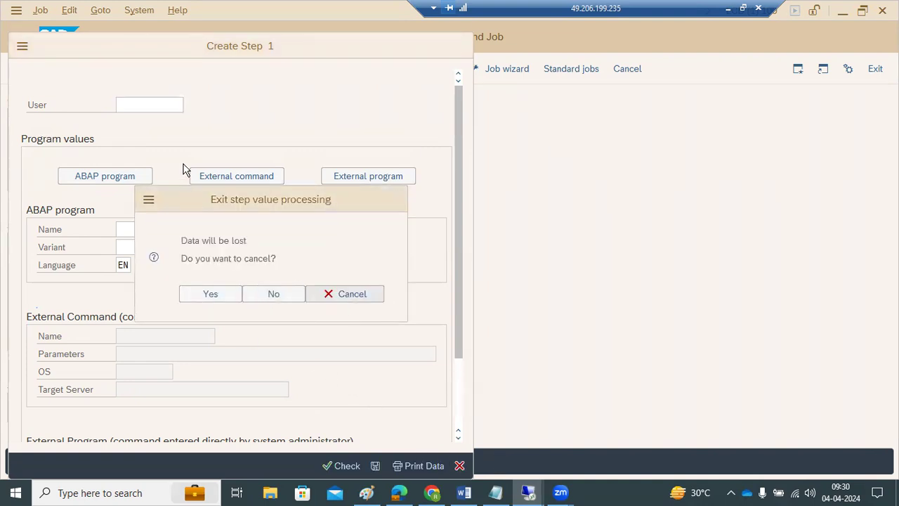
# Step: Make step 1 the external program OSLEVEL with parameter CMD -c and save it
pyautogui.click(358, 181)
pyautogui.scroll(-2, 171, 439)
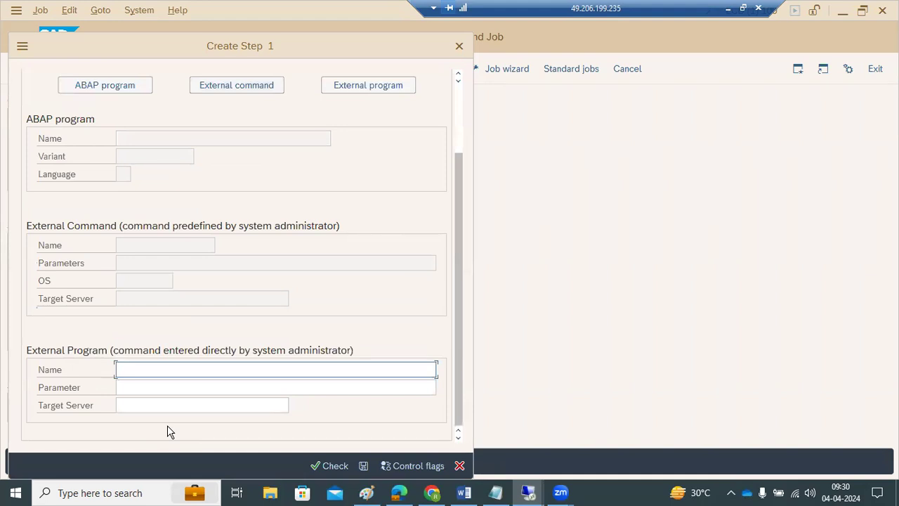
pyautogui.click(200, 374)
pyautogui.write('OSLEVEL')
pyautogui.click(215, 390)
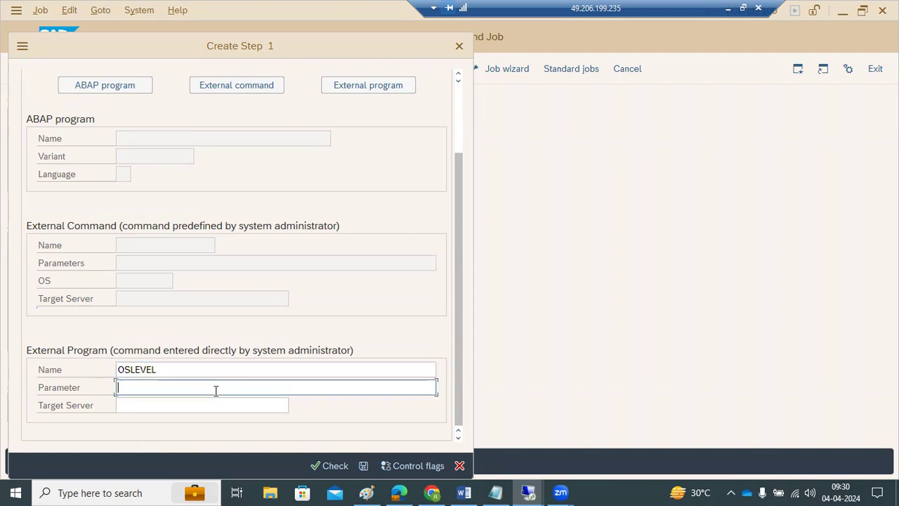
pyautogui.write('CMD -c')
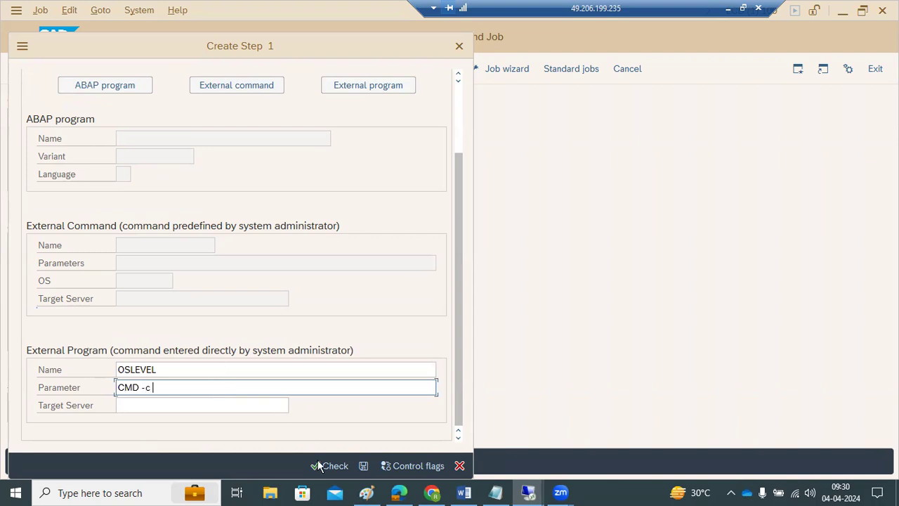
pyautogui.click(363, 467)
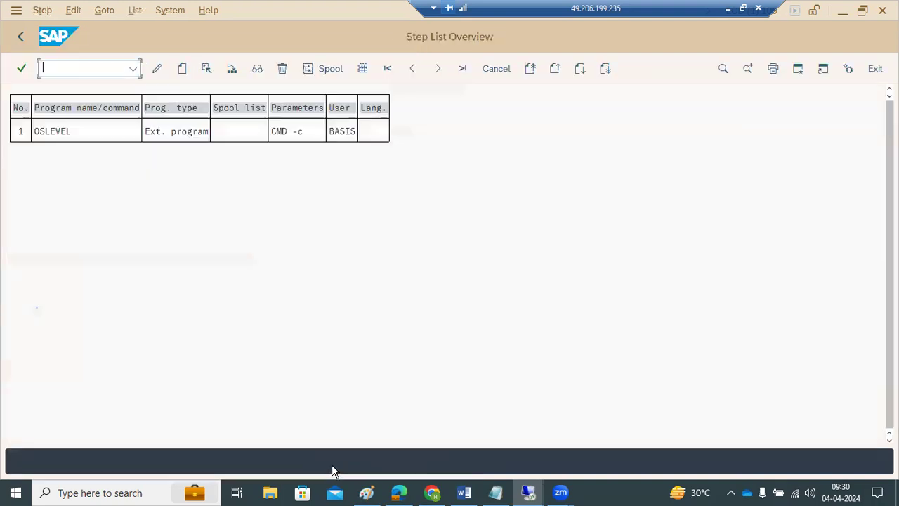
# Step: Set job ABC to start Immediately and save the job
pyautogui.click(21, 36)
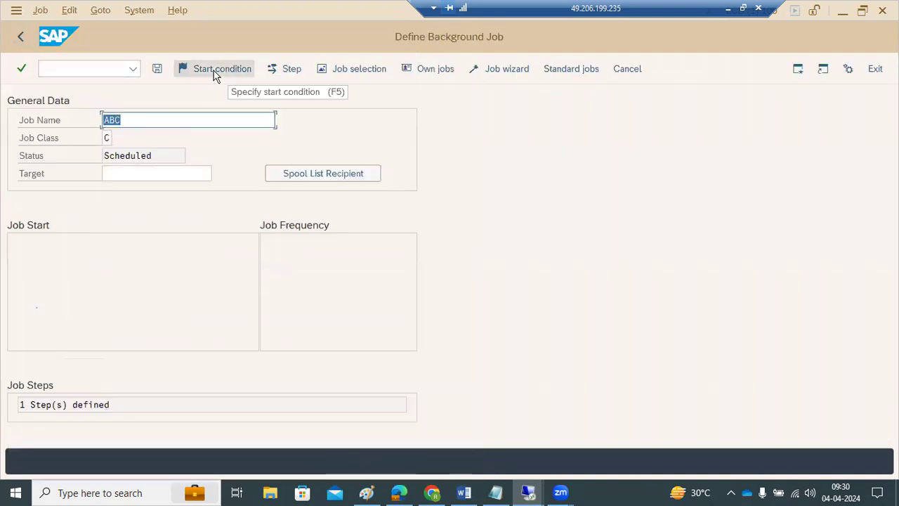
pyautogui.click(214, 74)
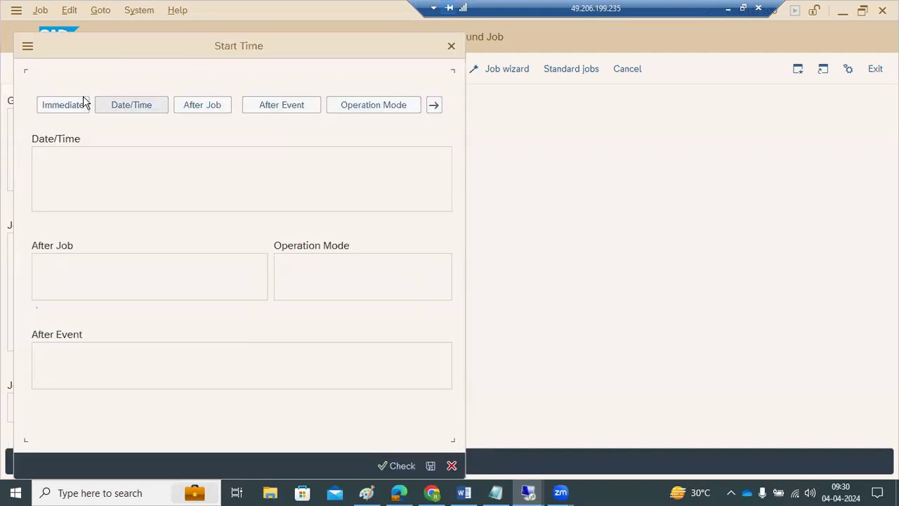
pyautogui.click(78, 104)
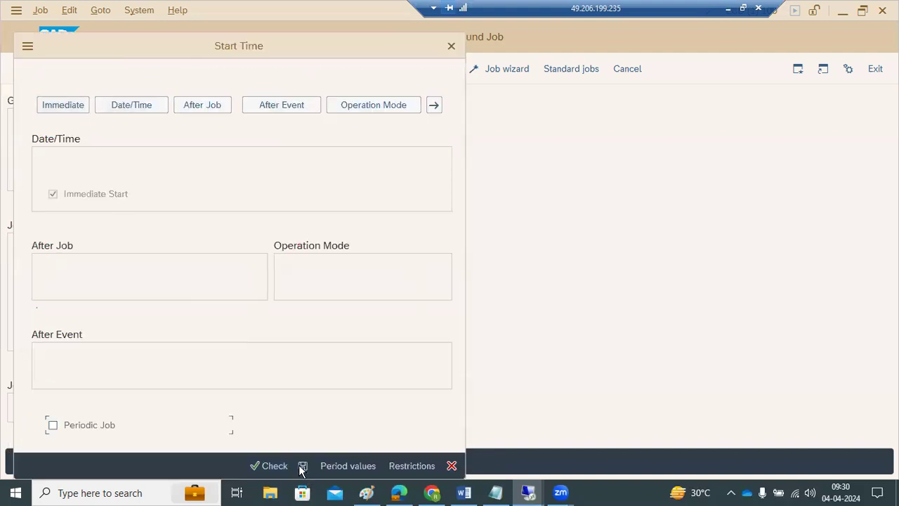
pyautogui.click(302, 466)
pyautogui.click(157, 69)
# Step: Switch to the job overview with /nsm37
pyautogui.click(54, 67)
pyautogui.write('/nsm37')
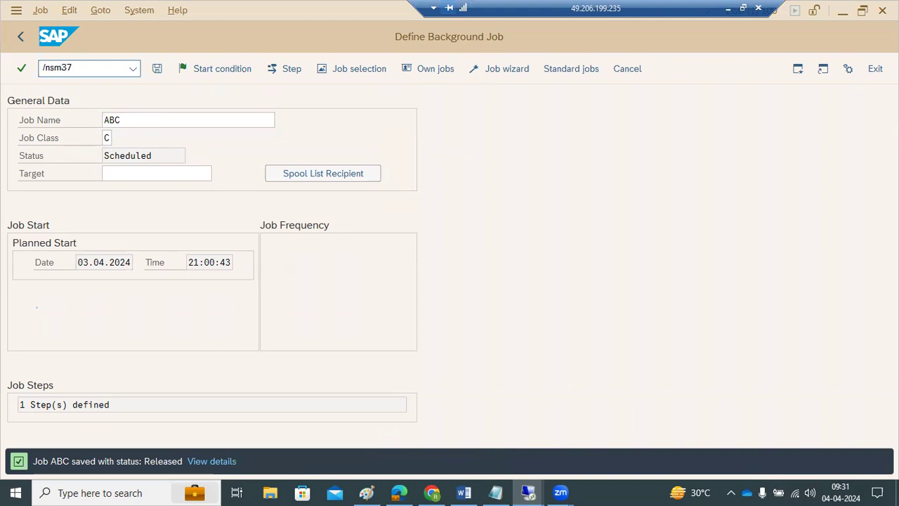
pyautogui.press('Return')
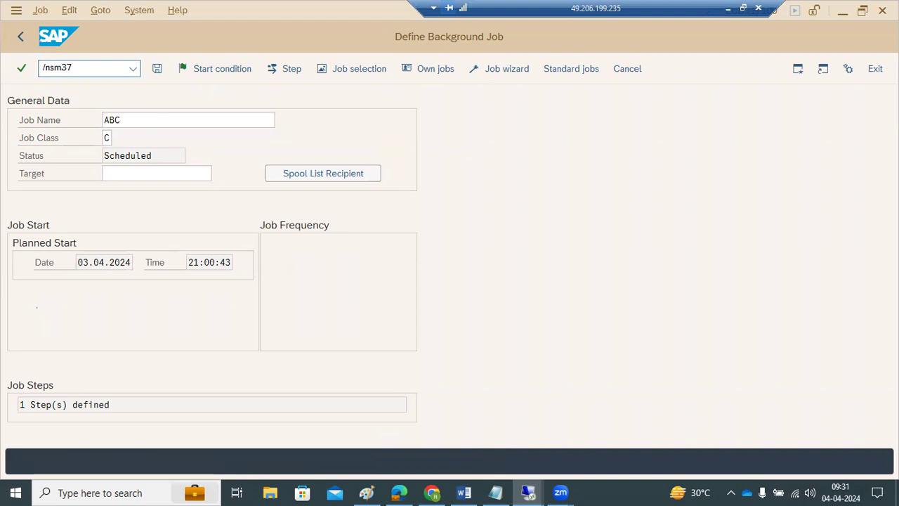
# Step: List job ABC and review its log showing the can't-exec external program error
pyautogui.press('BackSpace')
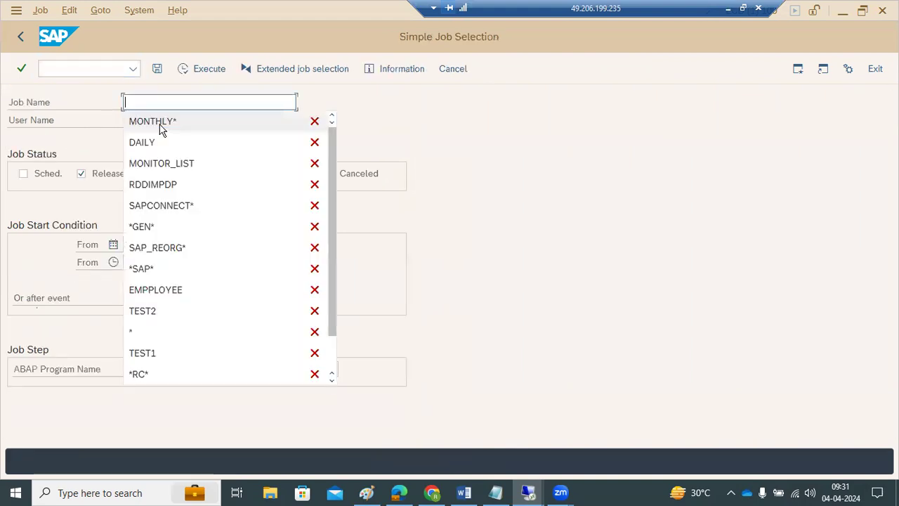
pyautogui.write('abc')
pyautogui.click(201, 70)
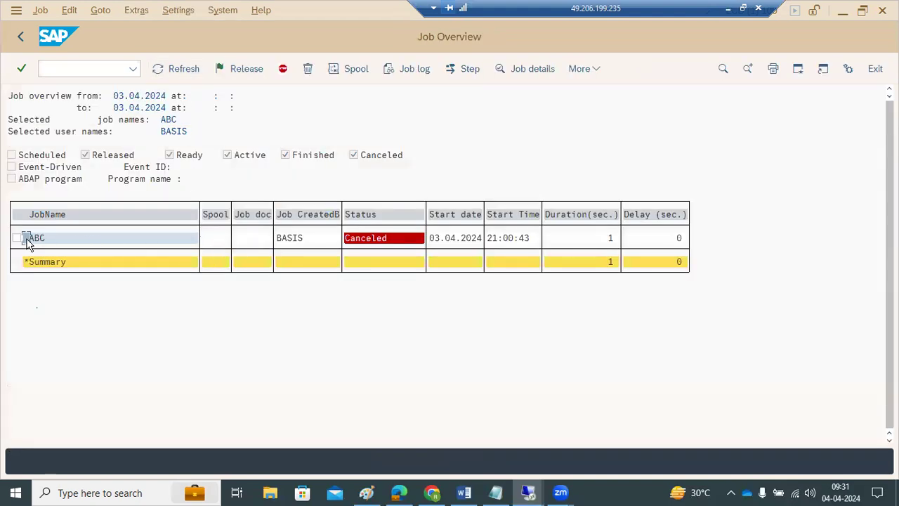
pyautogui.click(33, 240)
pyautogui.click(409, 69)
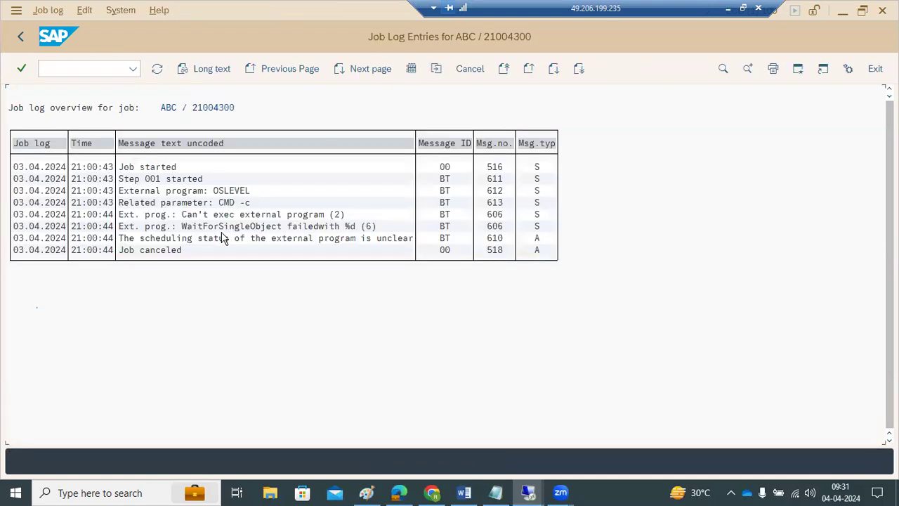
pyautogui.click(201, 203)
pyautogui.click(217, 215)
pyautogui.click(242, 238)
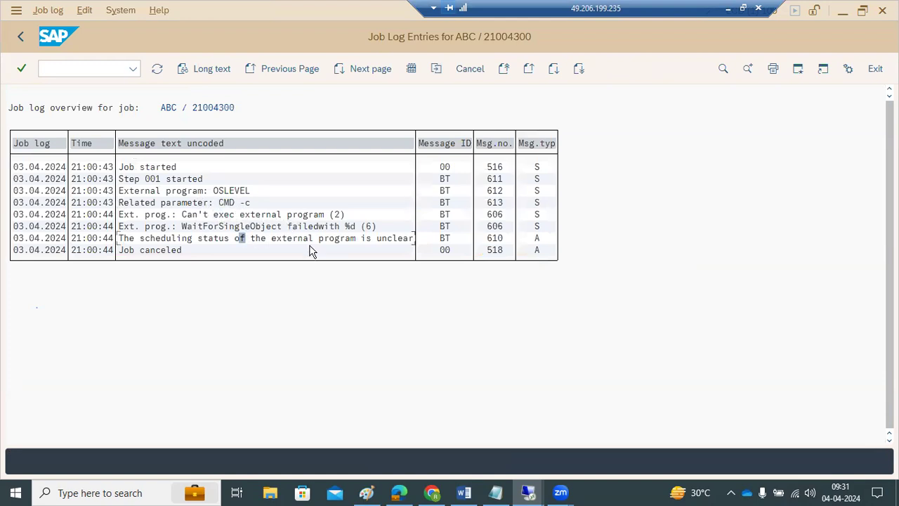
pyautogui.click(363, 238)
# Step: Back out of the log and open a blank job definition with /nsm36
pyautogui.click(21, 36)
pyautogui.click(21, 35)
pyautogui.click(53, 67)
pyautogui.write('/nsm36')
pyautogui.press('Return')
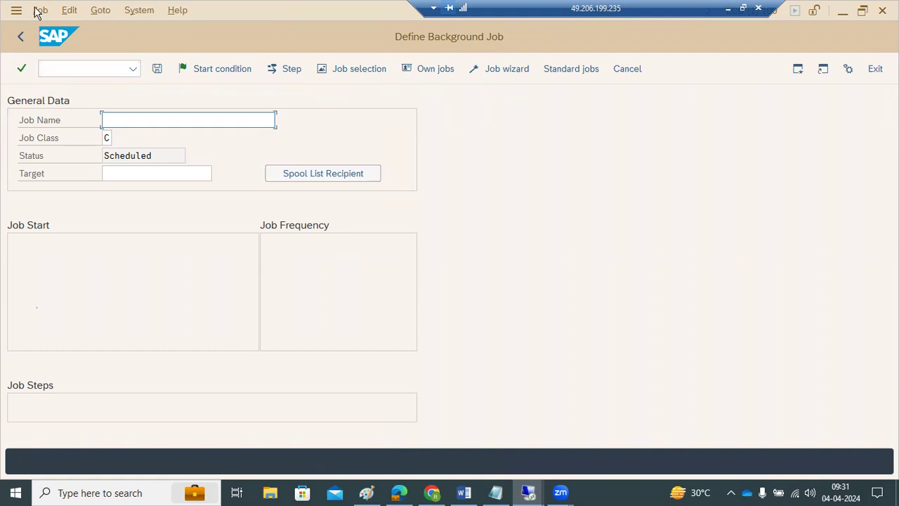
# Step: Open the Create Step 1 dialog for the new job, then switch to the Paint notes
pyautogui.click(278, 76)
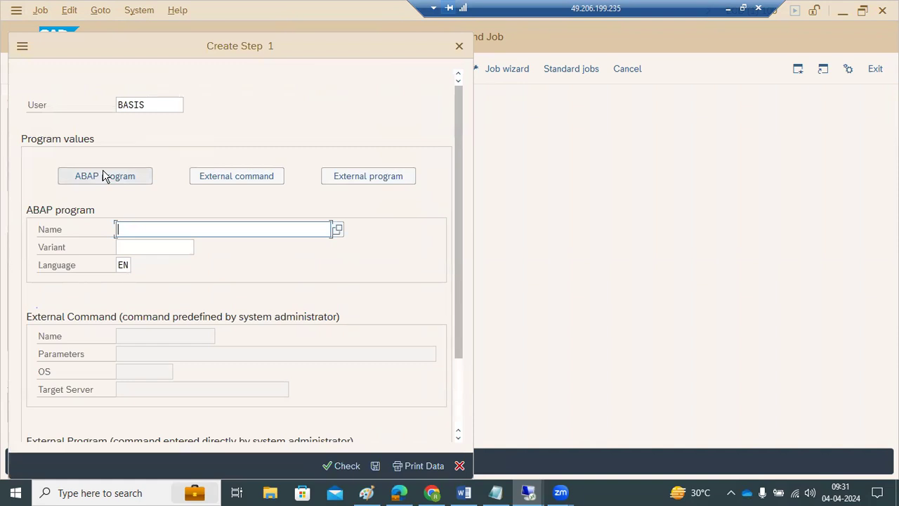
pyautogui.hotkey('alt', 'Tab')
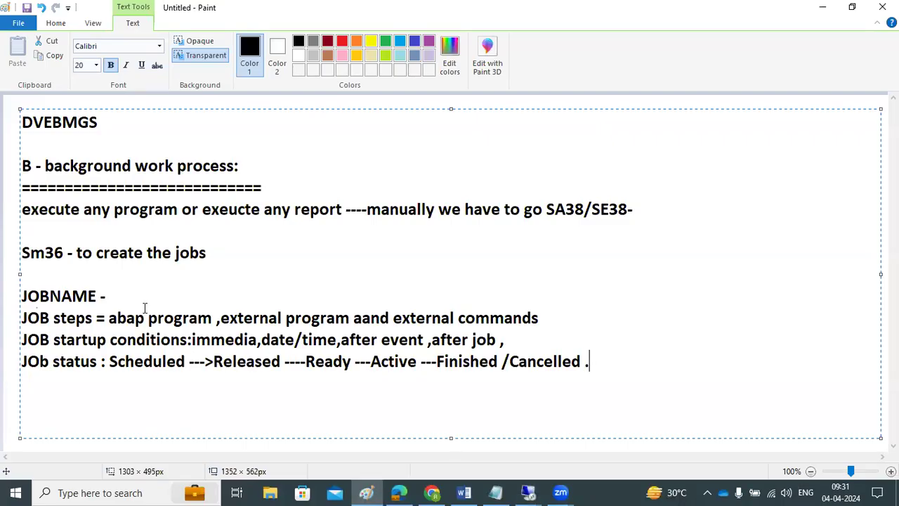
pyautogui.moveTo(73, 362); pyautogui.dragTo(100, 363)
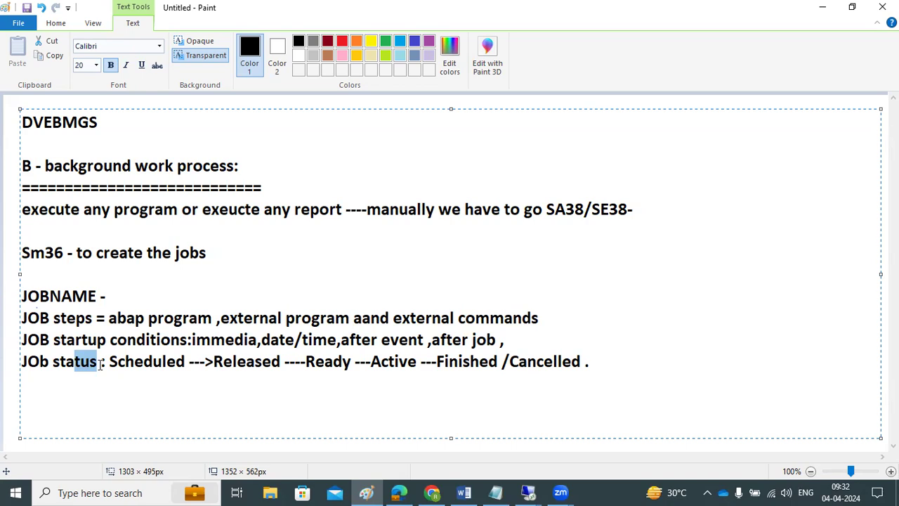
pyautogui.moveTo(105, 318); pyautogui.dragTo(534, 312)
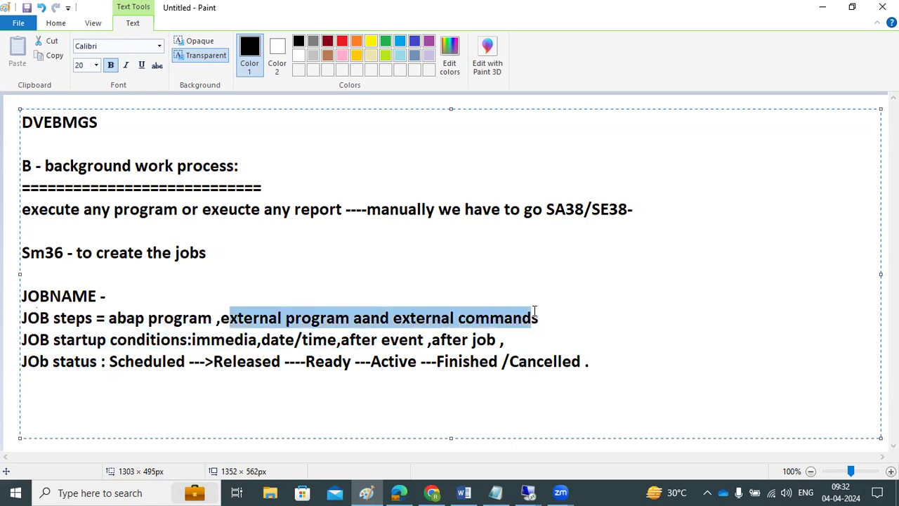
pyautogui.doubleClick(162, 316)
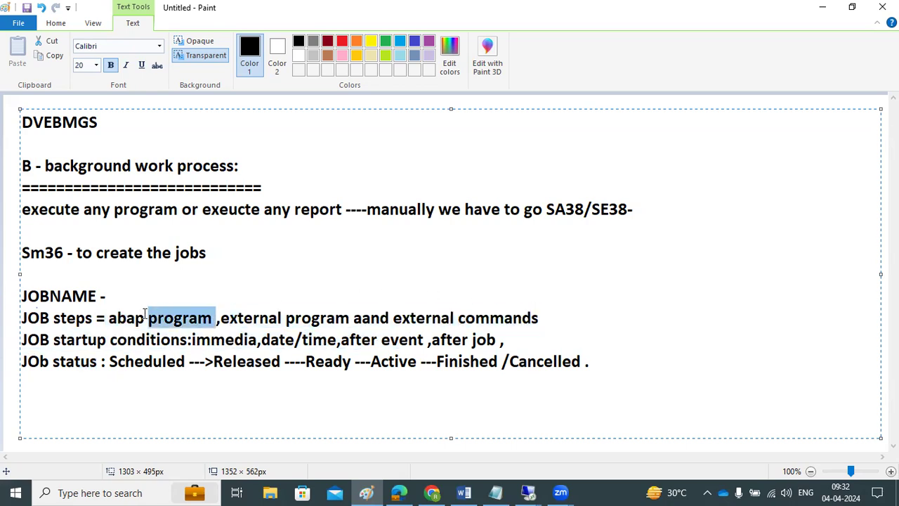
pyautogui.click(119, 318)
pyautogui.moveTo(75, 318); pyautogui.dragTo(642, 381)
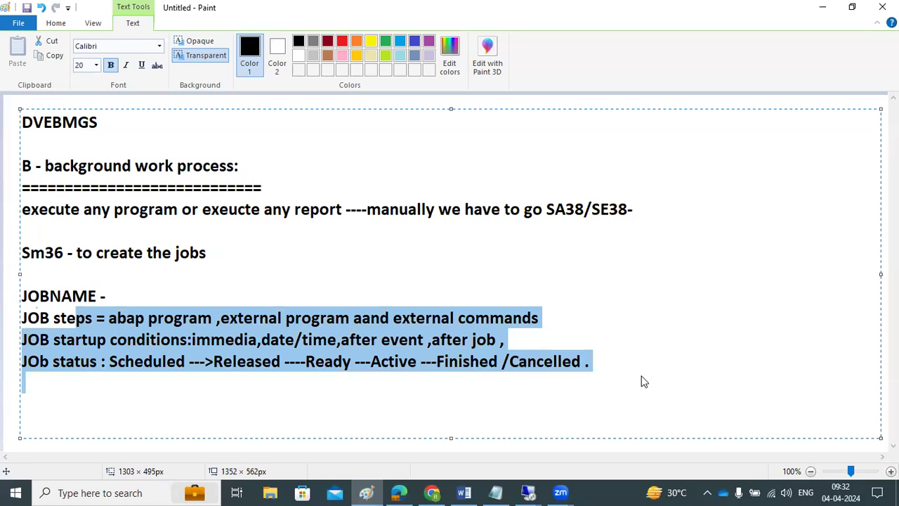
# Step: Select the Paint notes from 'B - background work process:' down to the last line
pyautogui.click(497, 408)
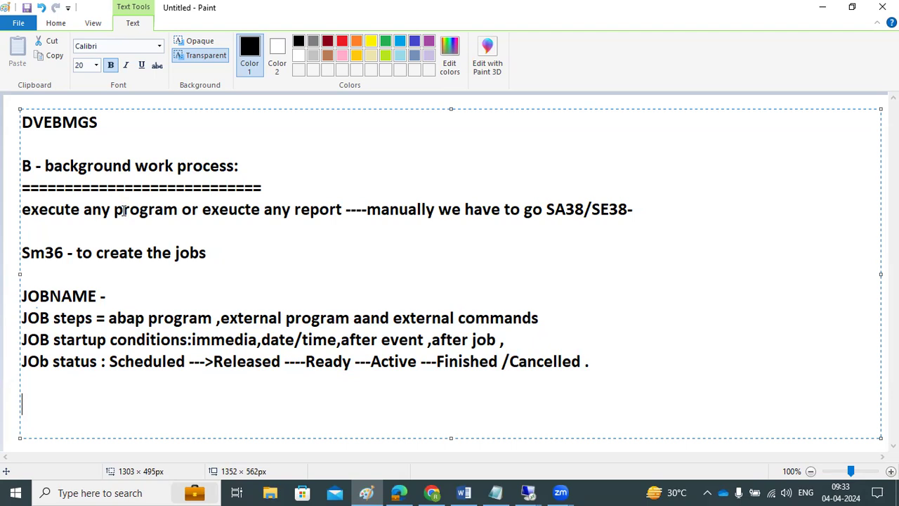
pyautogui.moveTo(24, 377); pyautogui.dragTo(10, 155)
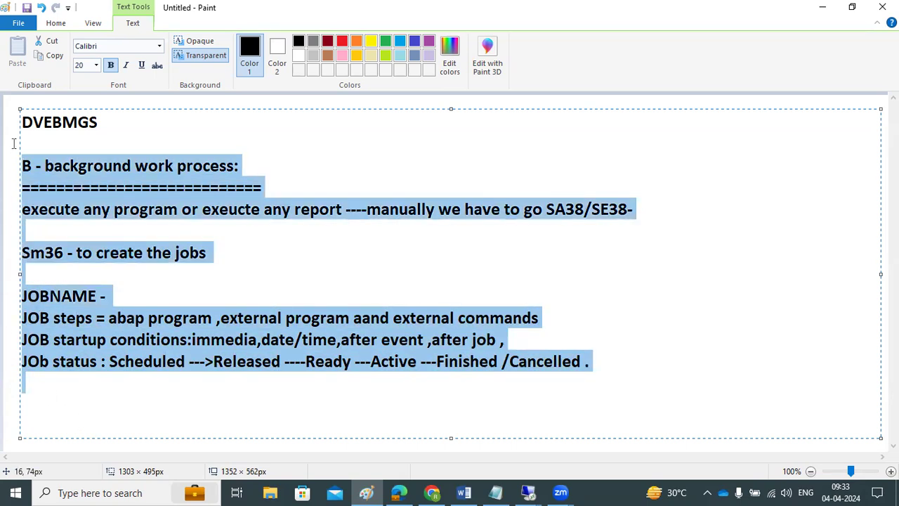
# Step: Replace the selected notes with 'M - message server : SMMS' and 'SAP logon groups - SMLG -'
pyautogui.press('Delete')
pyautogui.write('M')
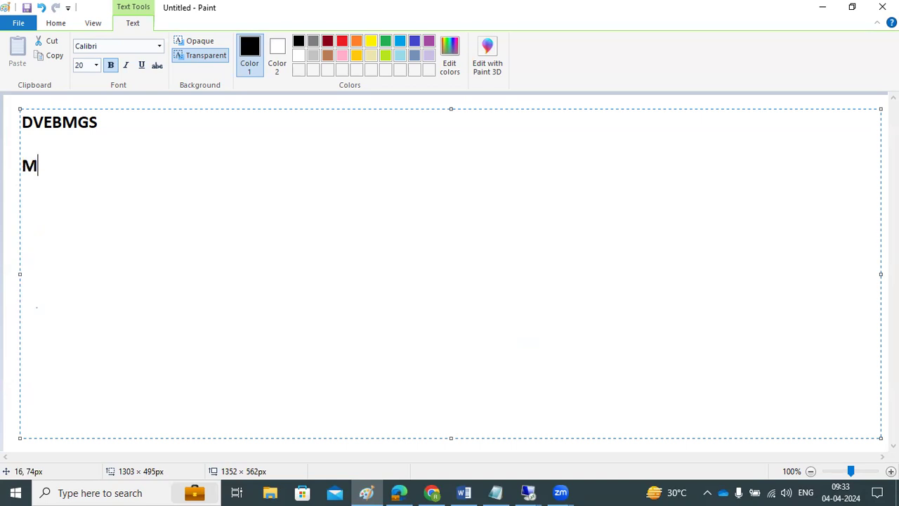
pyautogui.write(' - message server ')
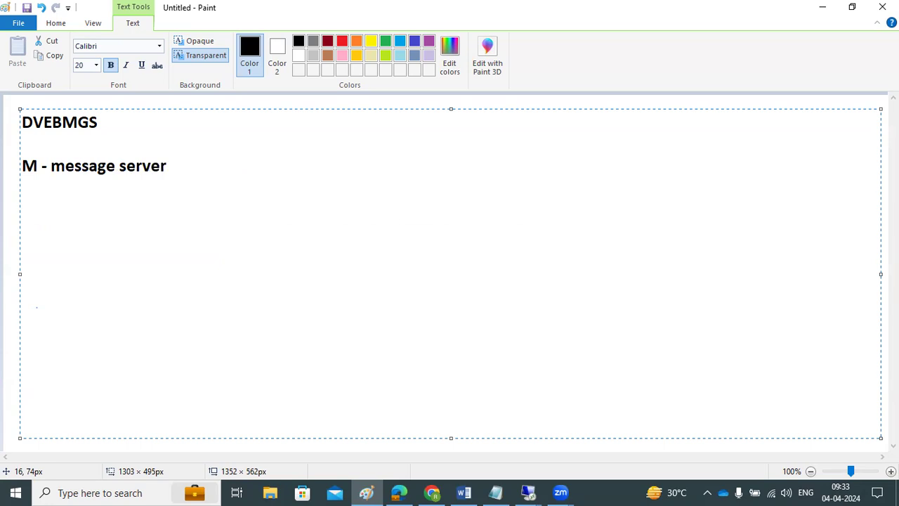
pyautogui.write(': SMMS')
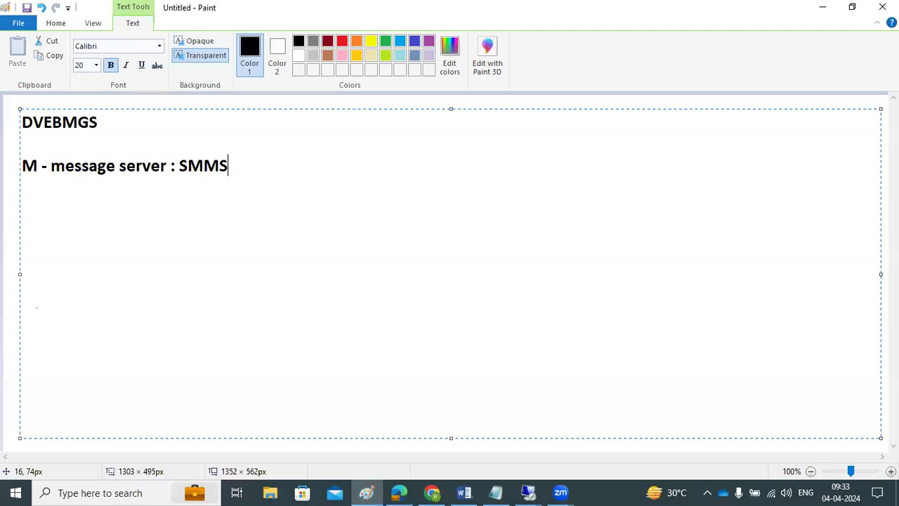
pyautogui.press('Return')
pyautogui.press('Return')
pyautogui.write('SAP logo')
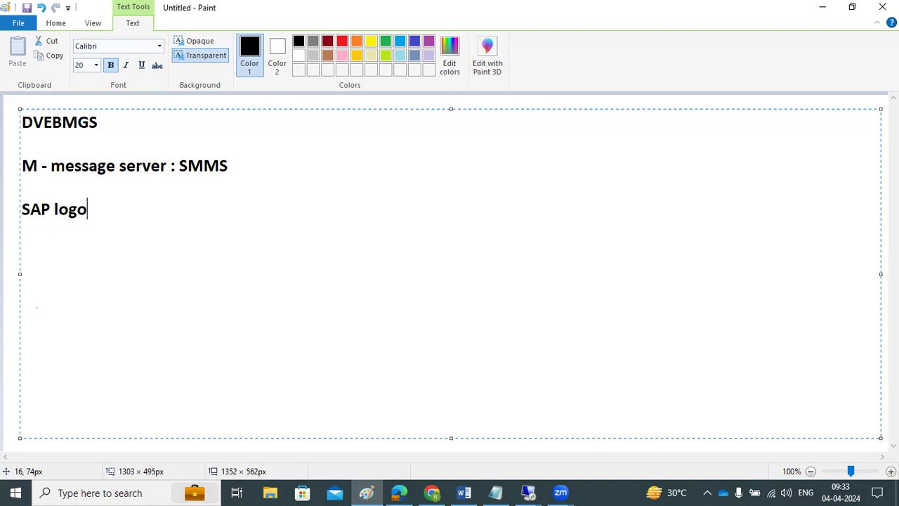
pyautogui.write('n groups - ')
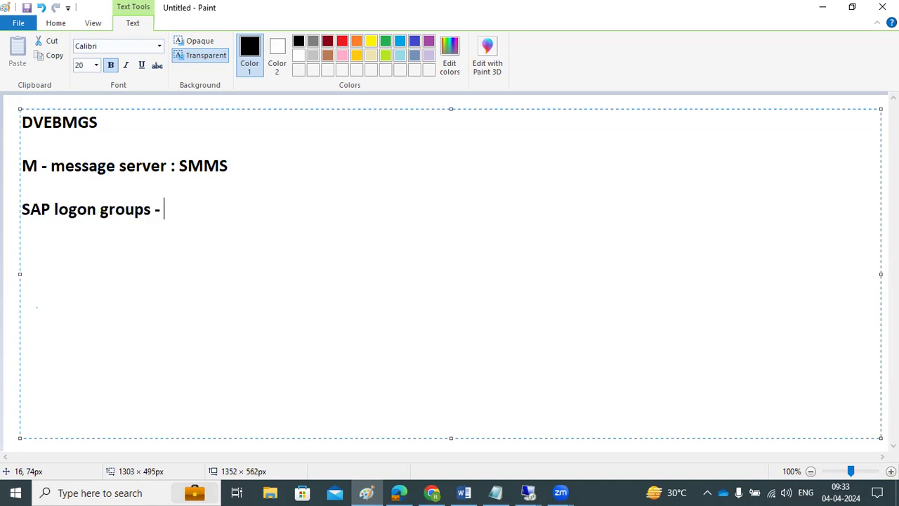
pyautogui.write('SMLG -')
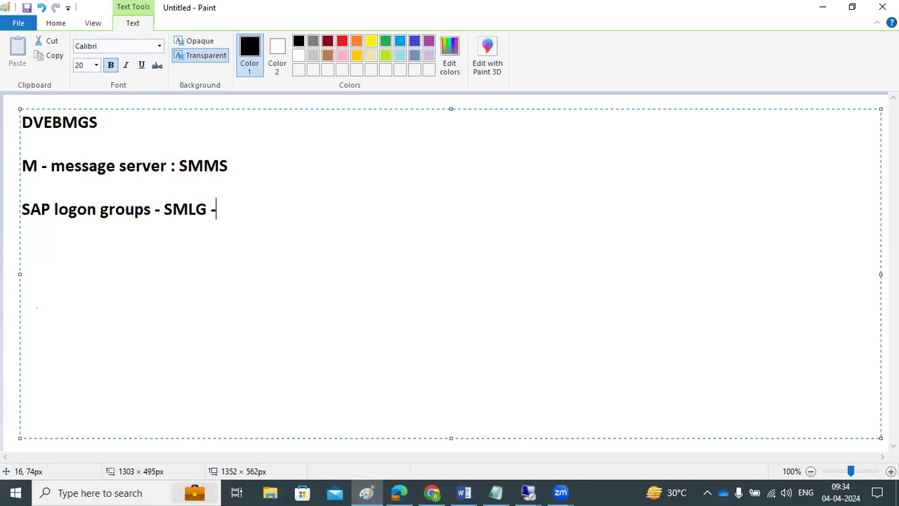
pyautogui.click(527, 483)
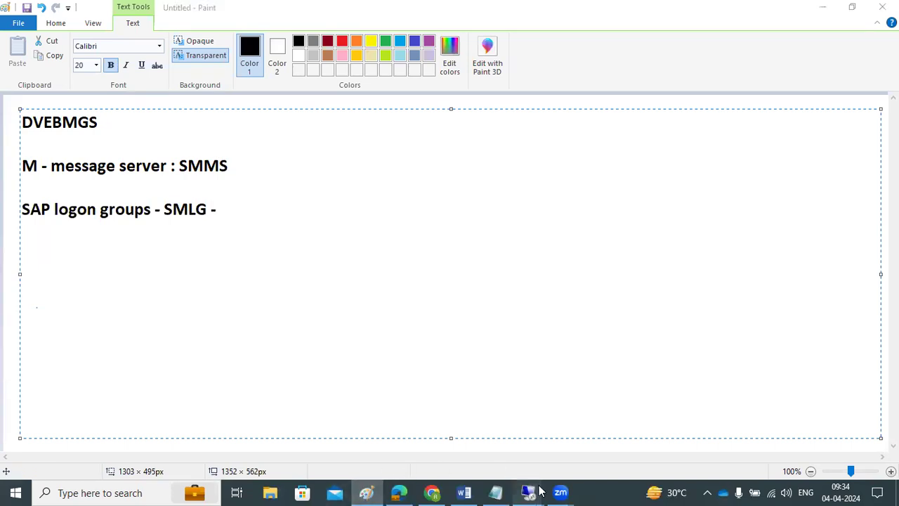
# Step: Abandon the Create Step 1 job definition and log off the SAP system
pyautogui.click(544, 440)
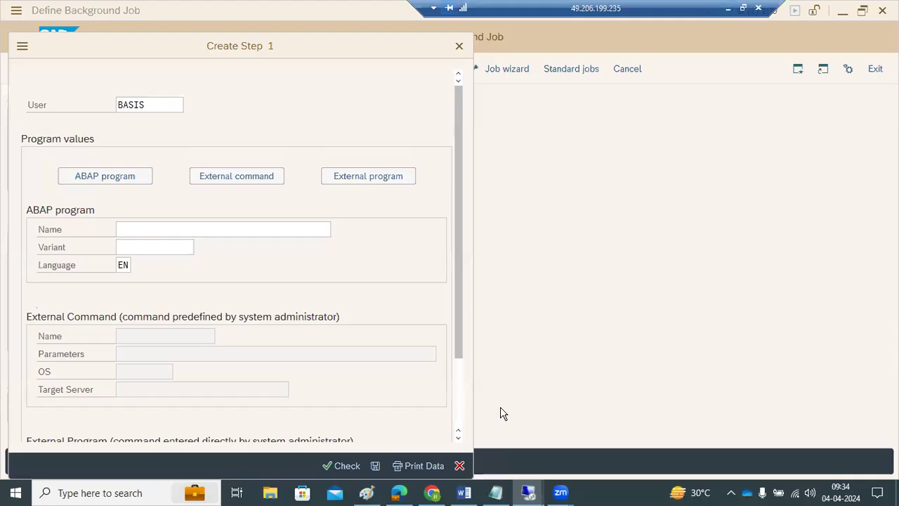
pyautogui.click(460, 466)
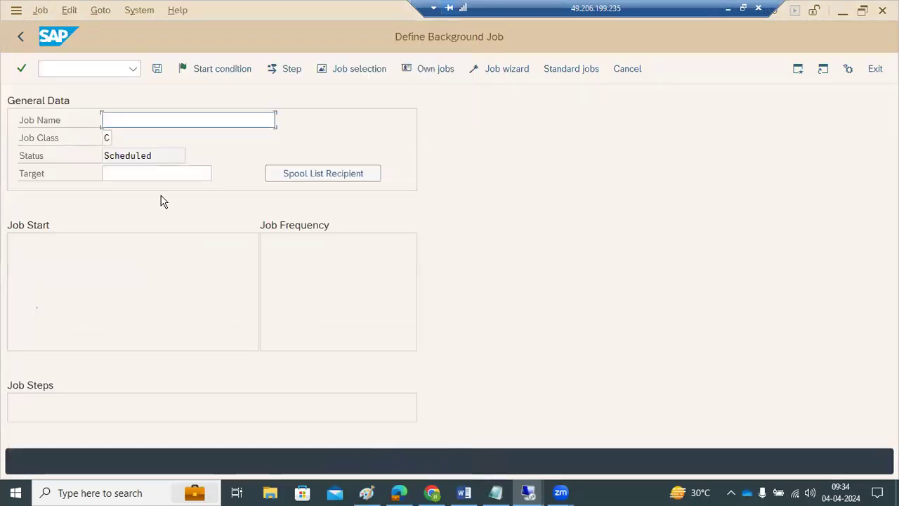
pyautogui.click(19, 39)
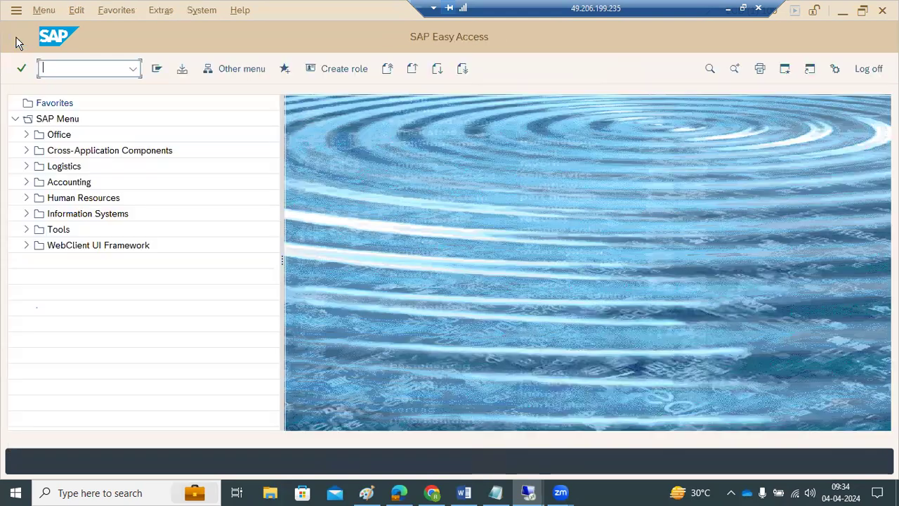
pyautogui.click(869, 68)
pyautogui.click(176, 293)
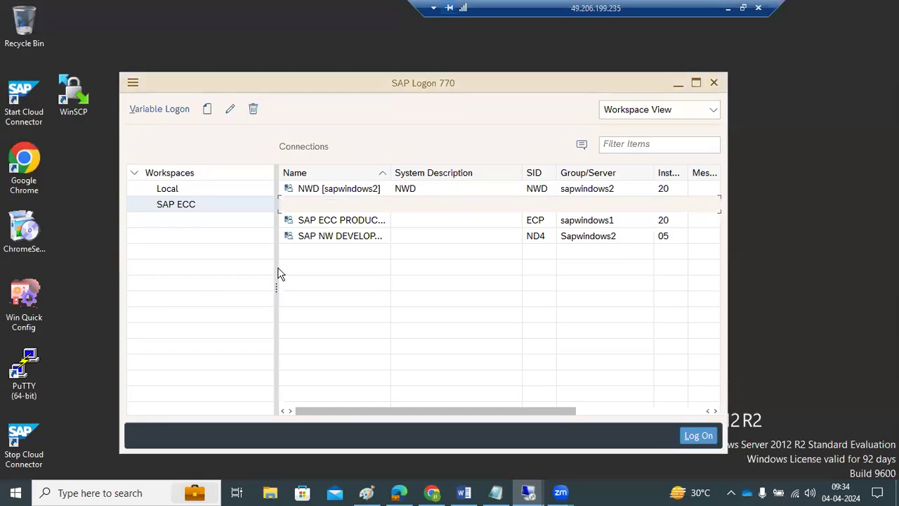
# Step: Open and cancel the ND4 connection, minimize SAP Logon, and launch SAP Management Console
pyautogui.doubleClick(348, 237)
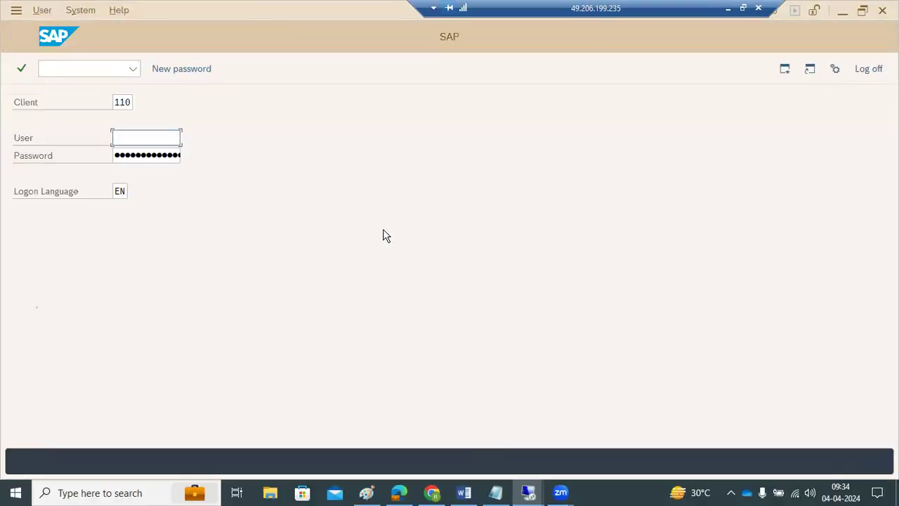
pyautogui.click(867, 73)
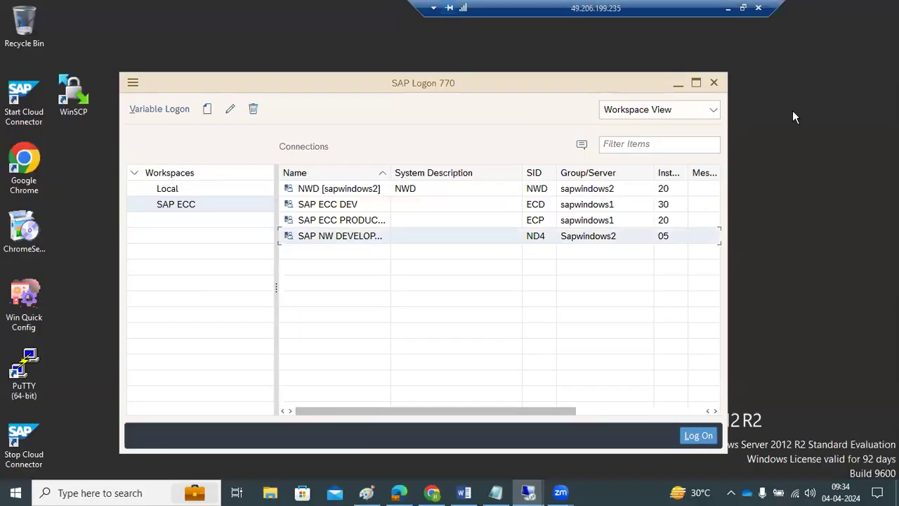
pyautogui.click(678, 85)
pyautogui.doubleClick(158, 162)
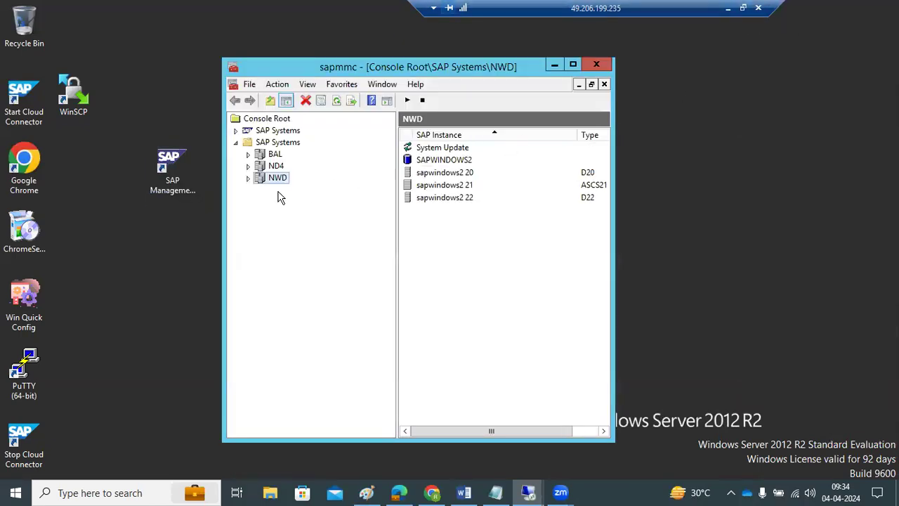
# Step: Expand the ND4 and NWD systems to inspect instances sapwindows2 20 and 21
pyautogui.click(247, 166)
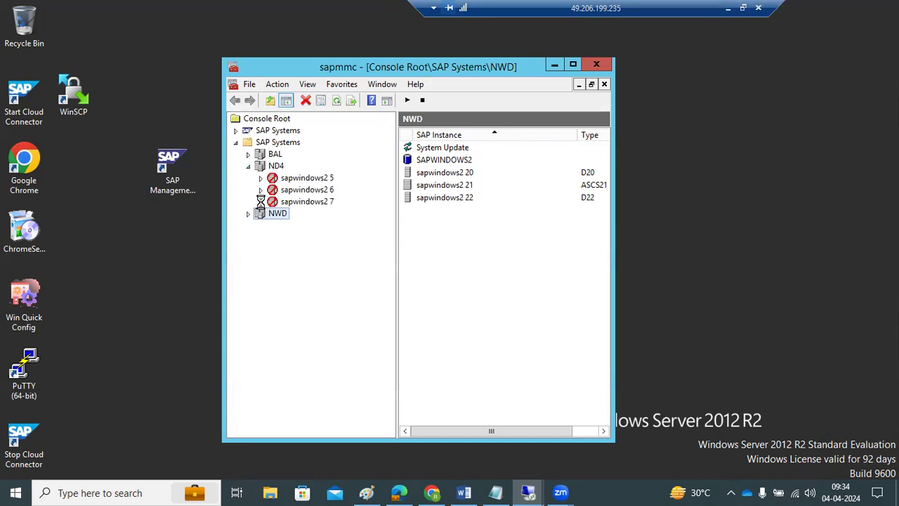
pyautogui.click(259, 169)
pyautogui.click(247, 166)
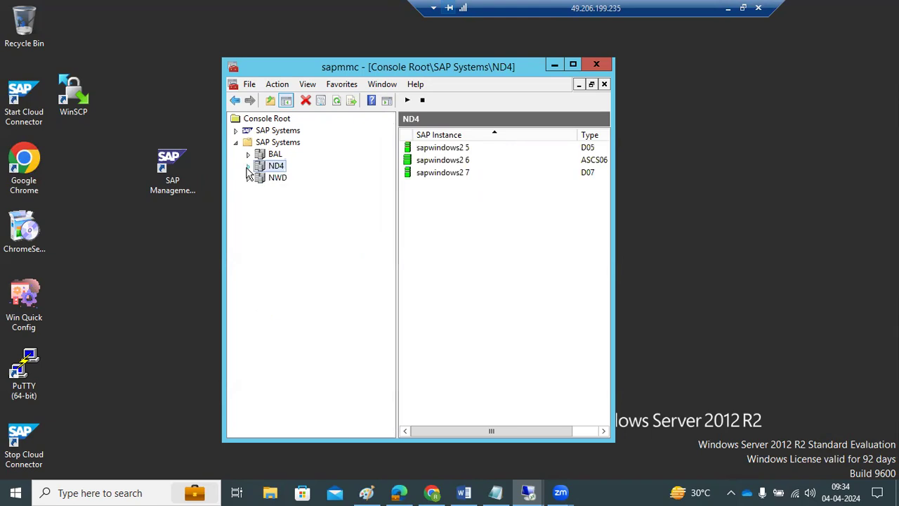
pyautogui.click(249, 178)
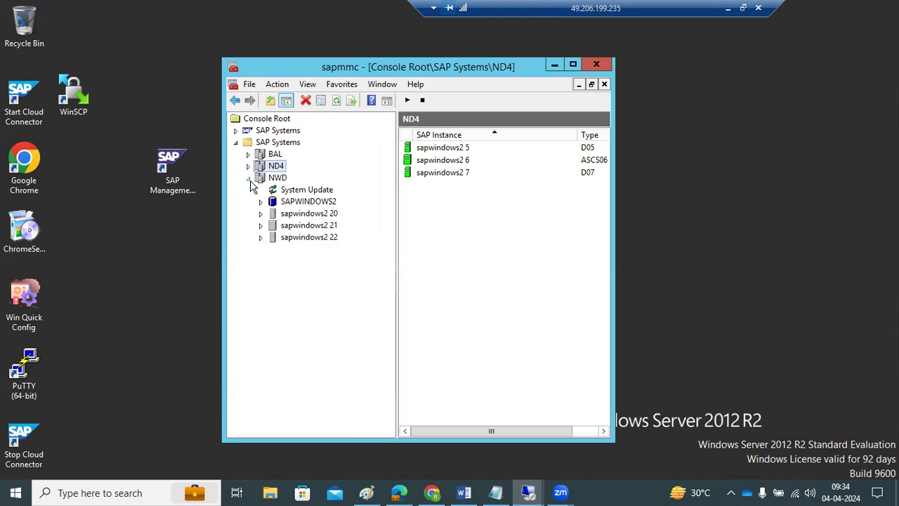
pyautogui.click(260, 225)
pyautogui.click(261, 213)
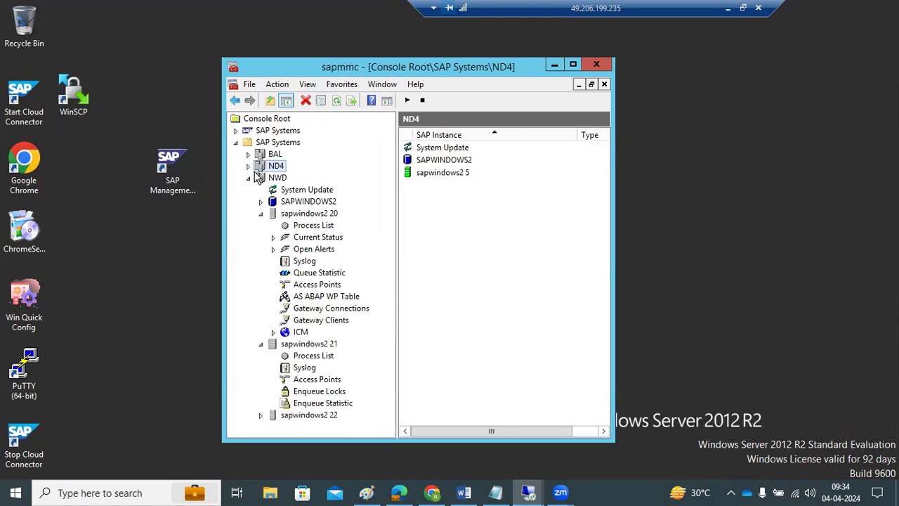
pyautogui.click(249, 178)
pyautogui.click(248, 165)
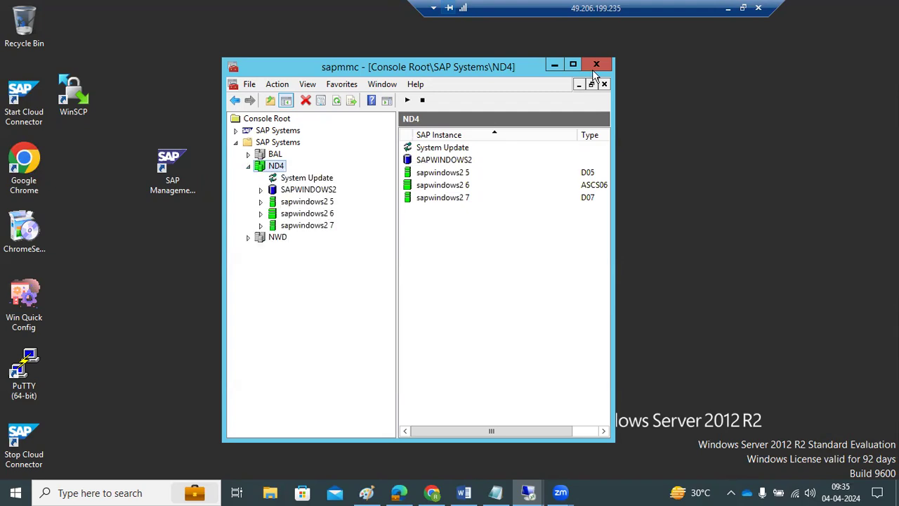
pyautogui.click(729, 8)
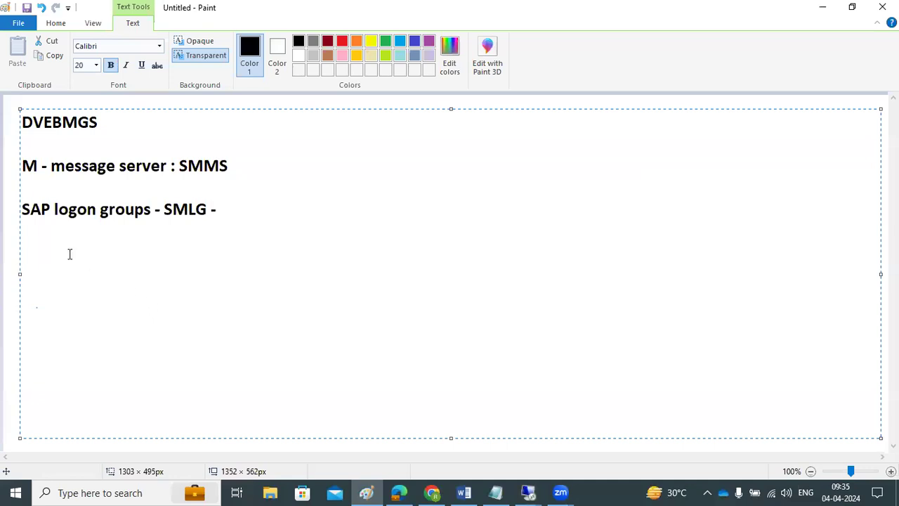
# Step: Draw three rectangles and three rounded boxes for the server diagram beside the notes
pyautogui.click(11, 233)
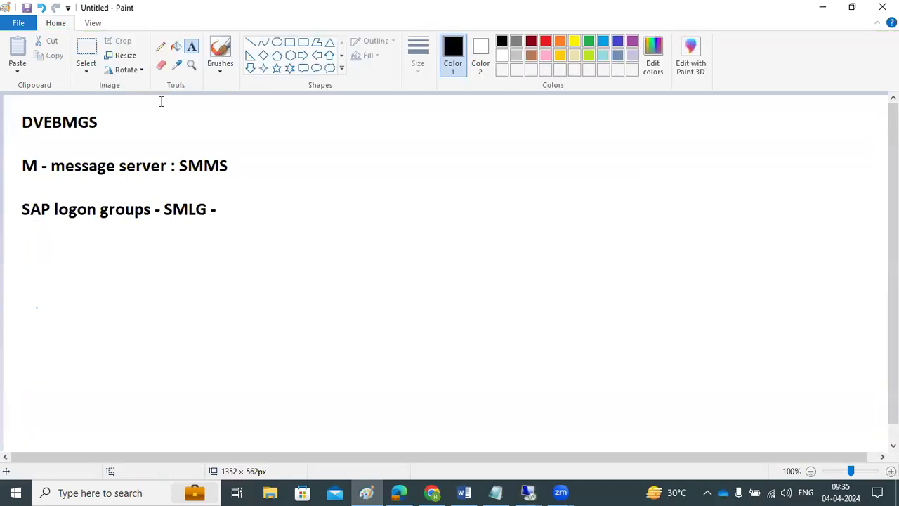
pyautogui.moveTo(572, 101); pyautogui.dragTo(656, 132)
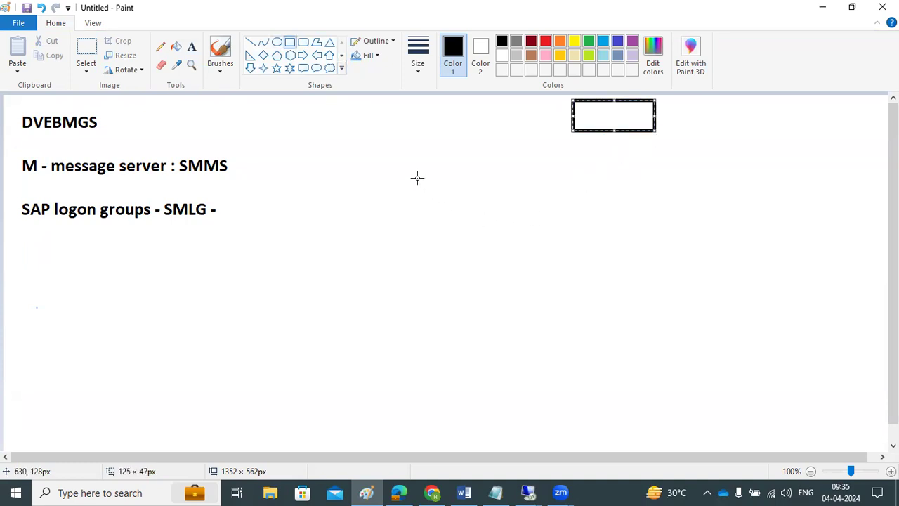
pyautogui.moveTo(434, 169); pyautogui.dragTo(635, 298)
pyautogui.moveTo(560, 351); pyautogui.dragTo(708, 441)
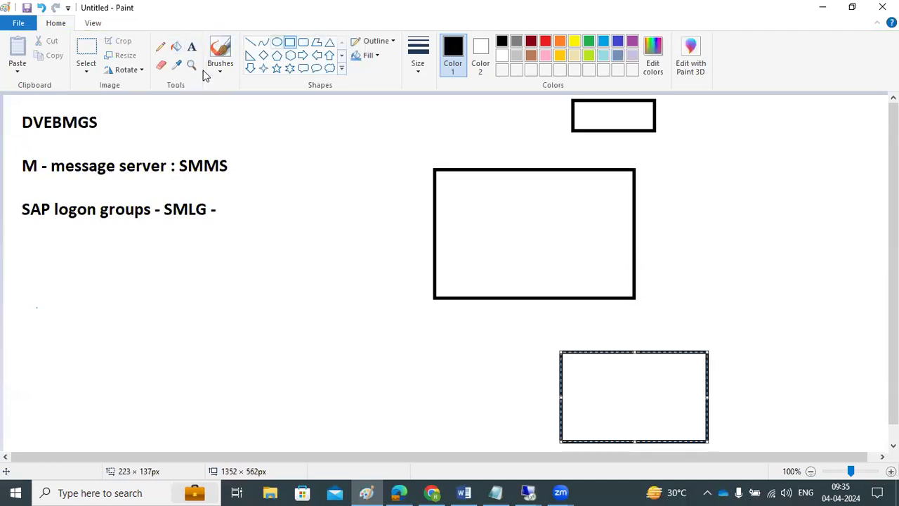
pyautogui.moveTo(557, 183); pyautogui.dragTo(624, 204)
pyautogui.moveTo(494, 231); pyautogui.dragTo(602, 275)
pyautogui.moveTo(685, 226); pyautogui.dragTo(794, 280)
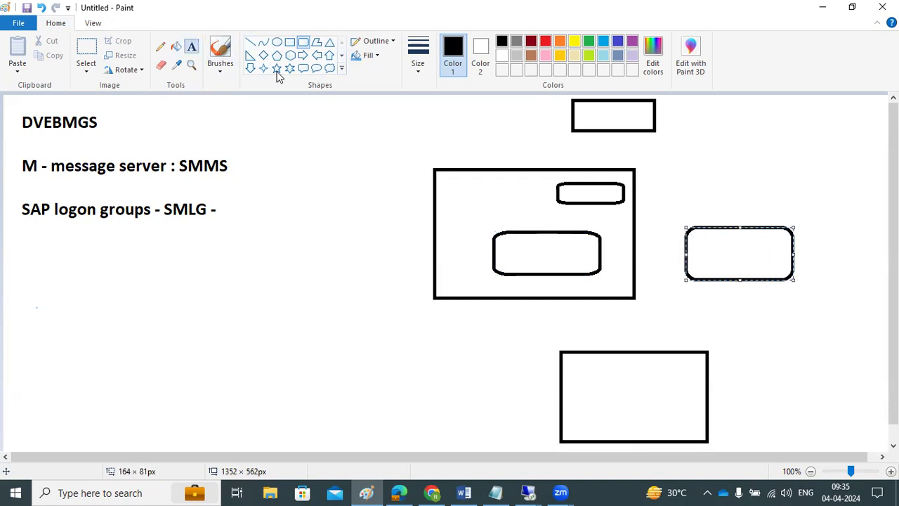
# Step: Label the diagram boxes ASCS, Gui and PAS
pyautogui.click(191, 46)
pyautogui.click(569, 184)
pyautogui.write('ASCS')
pyautogui.click(594, 111)
pyautogui.click(595, 111)
pyautogui.write('Gui')
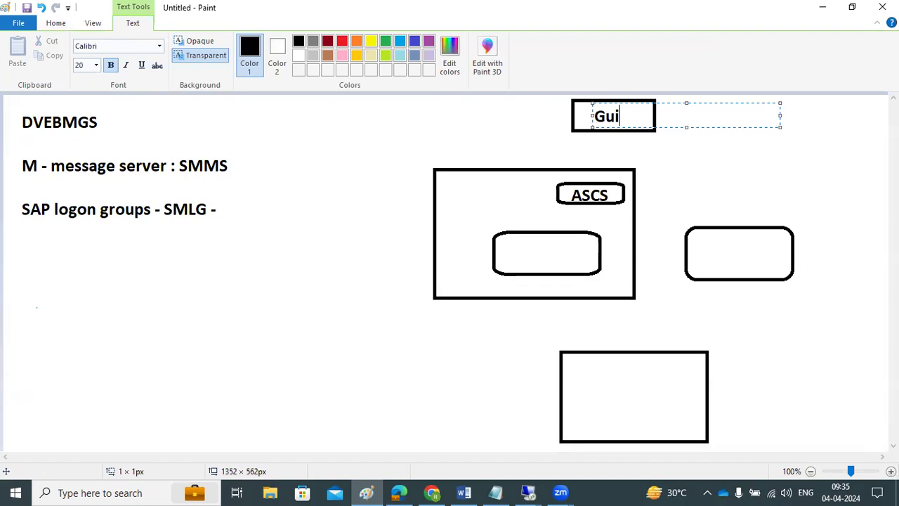
pyautogui.click(536, 250)
pyautogui.click(536, 250)
pyautogui.write('PAS')
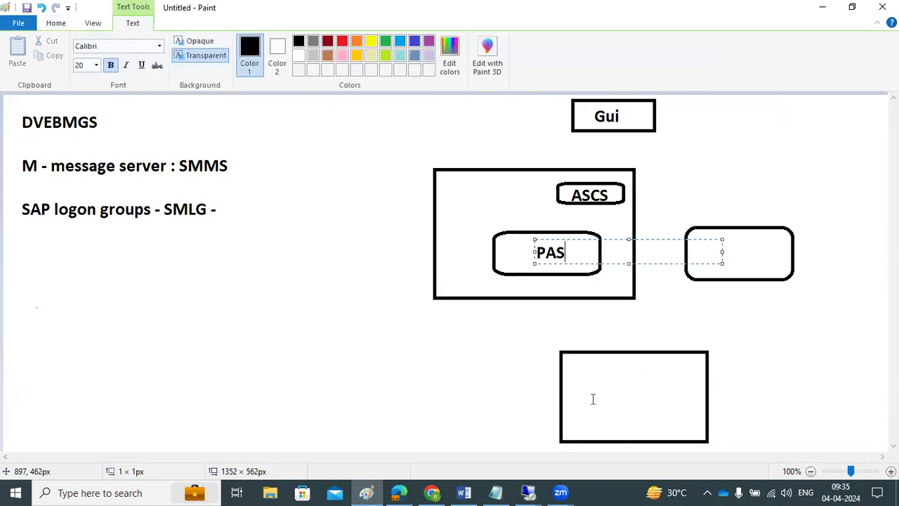
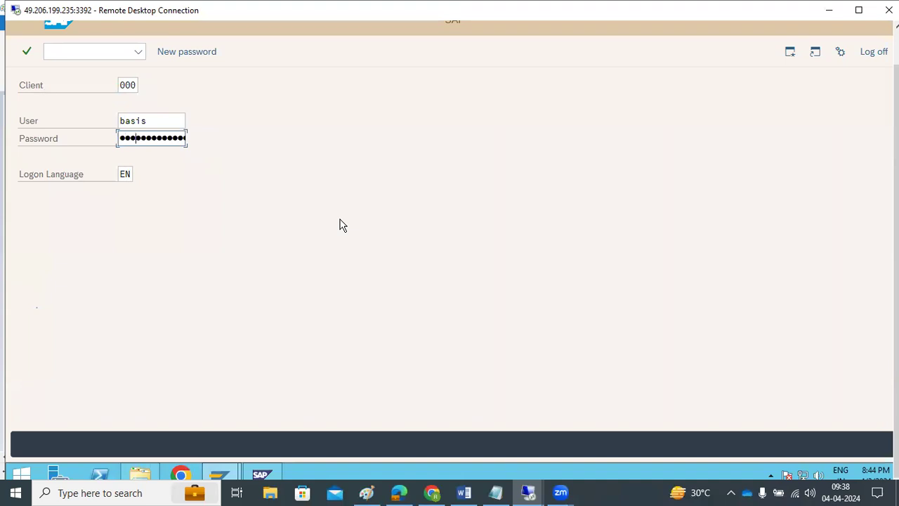
# Step: Log on to client 000 and open SMLG logon group maintenance to view the PUBLIC and king groups
pyautogui.press('Return')
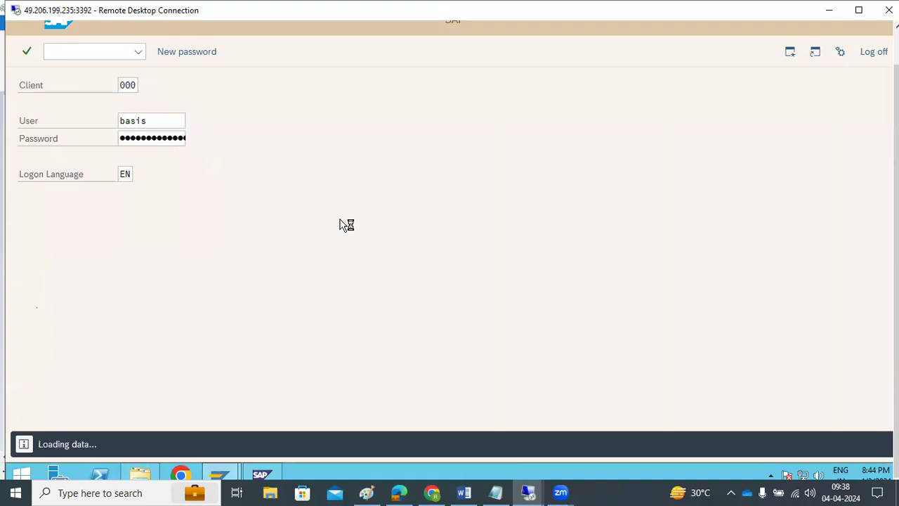
pyautogui.write('smlg')
pyautogui.press('Return')
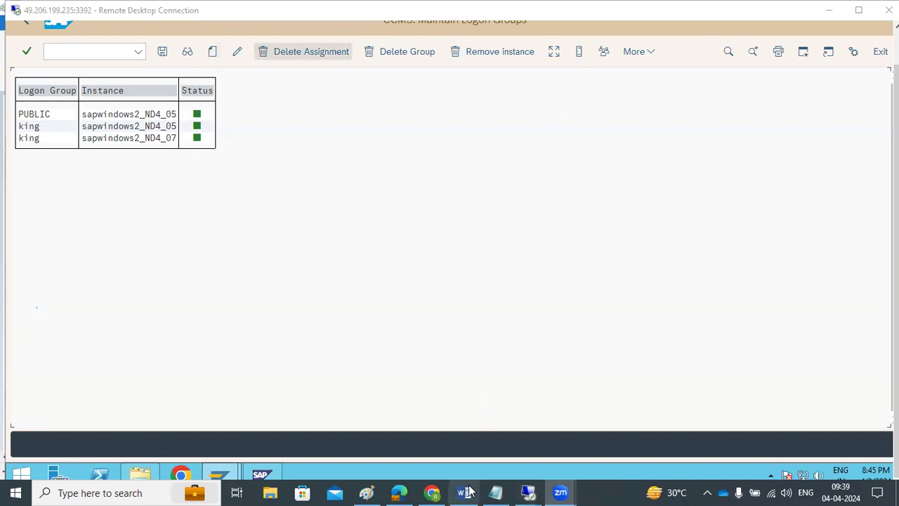
pyautogui.click(367, 492)
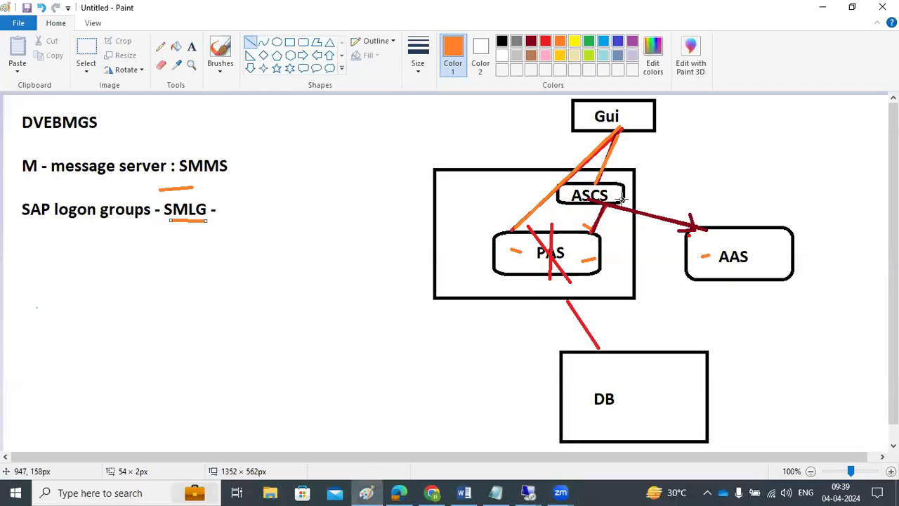
# Step: Connect the ASCS and PAS boxes with an orange line in the Paint diagram
pyautogui.moveTo(607, 206); pyautogui.dragTo(583, 236)
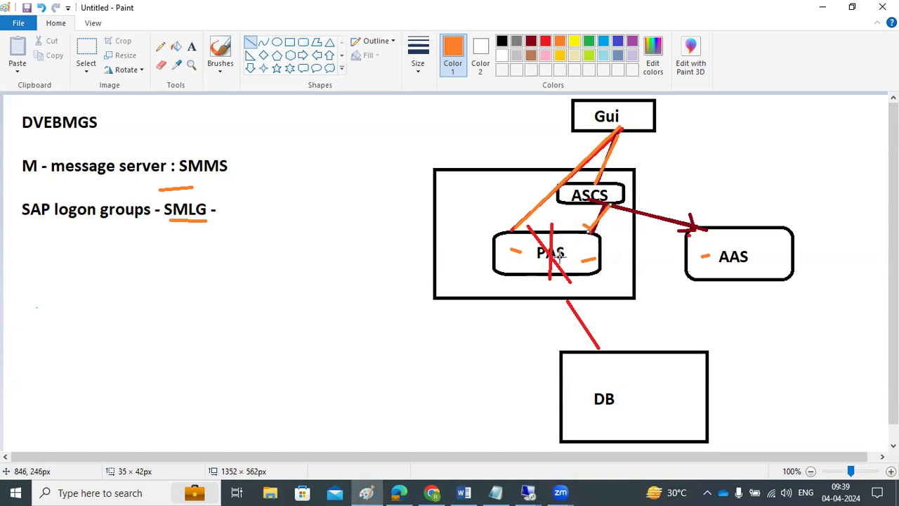
pyautogui.moveTo(530, 492)
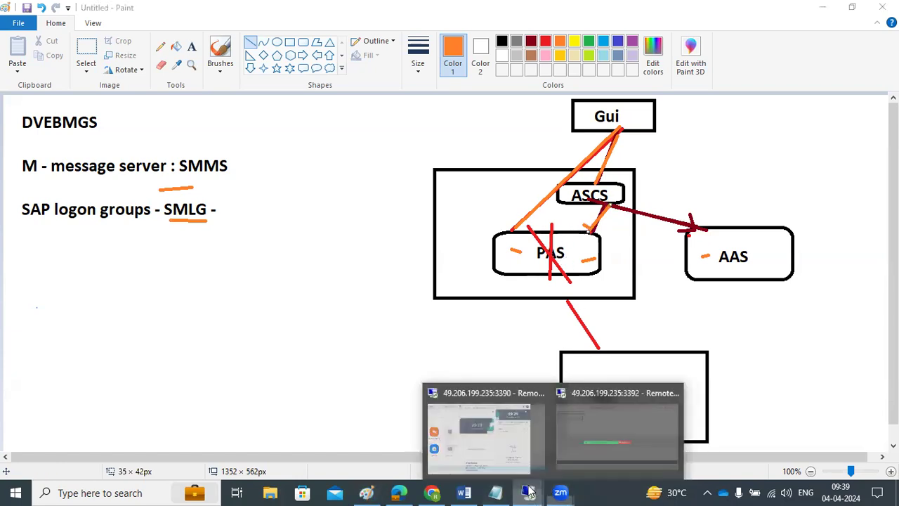
pyautogui.click(550, 435)
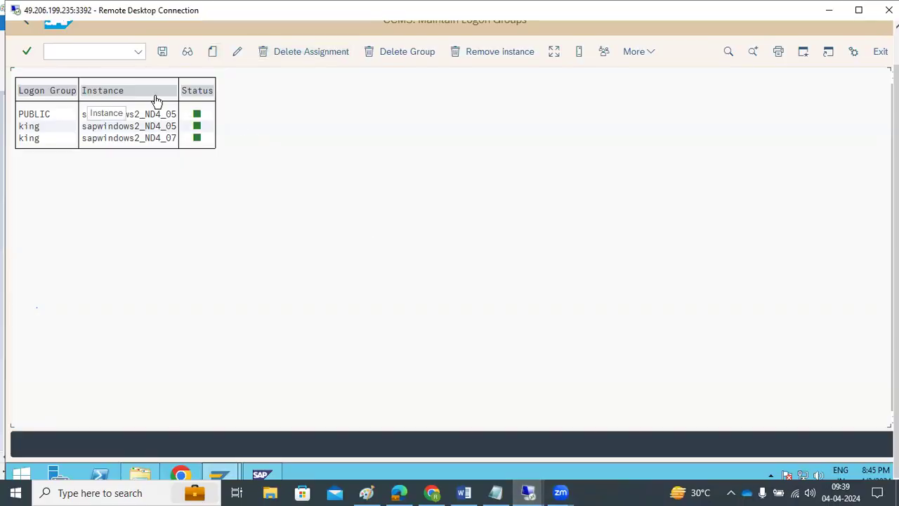
# Step: Delete the king group's assignments to instances ND4_05 and ND4_07
pyautogui.click(137, 126)
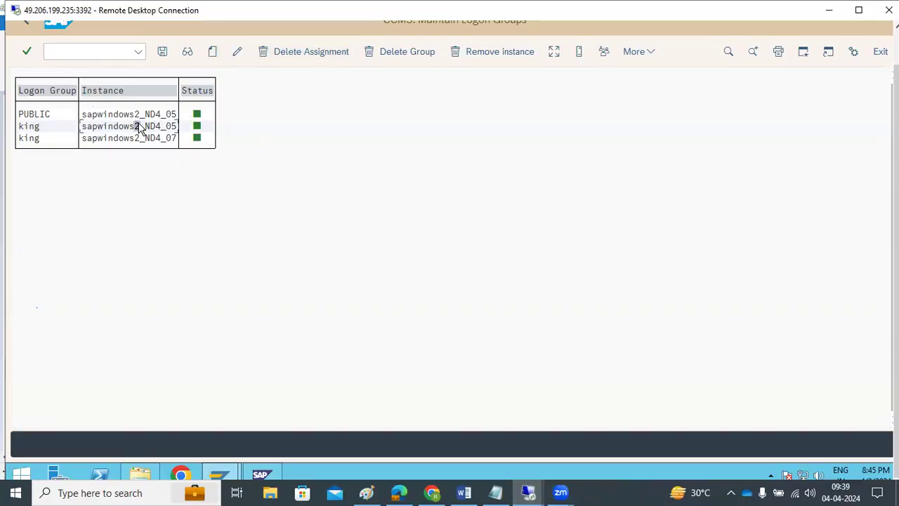
pyautogui.hotkey('shift', 'F2')
pyautogui.click(459, 449)
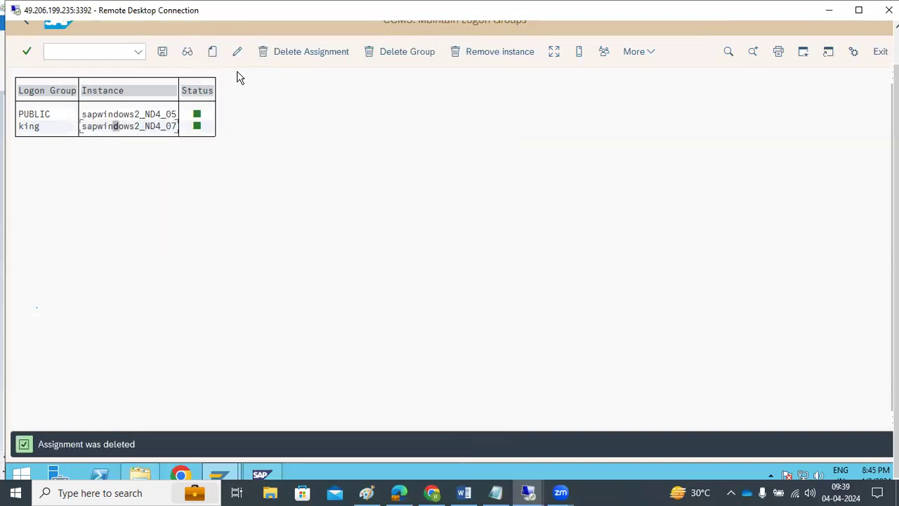
pyautogui.hotkey('shift', 'F2')
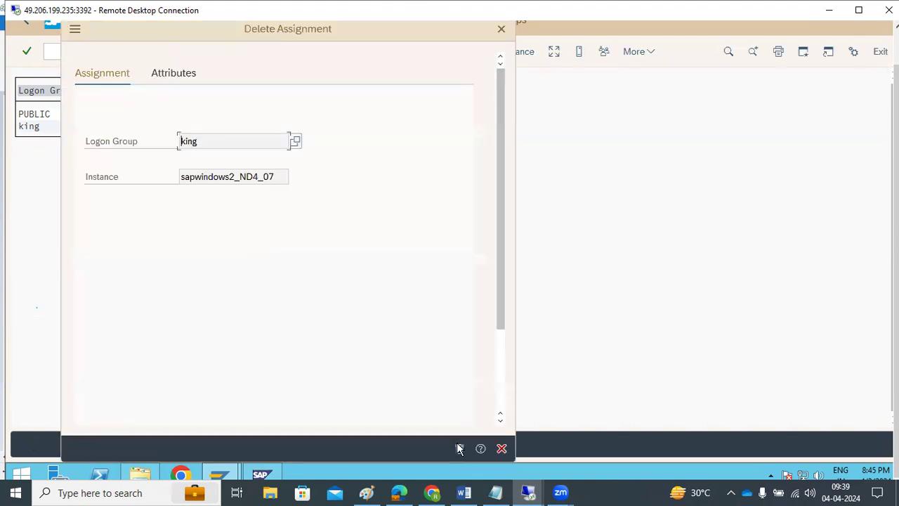
pyautogui.click(460, 449)
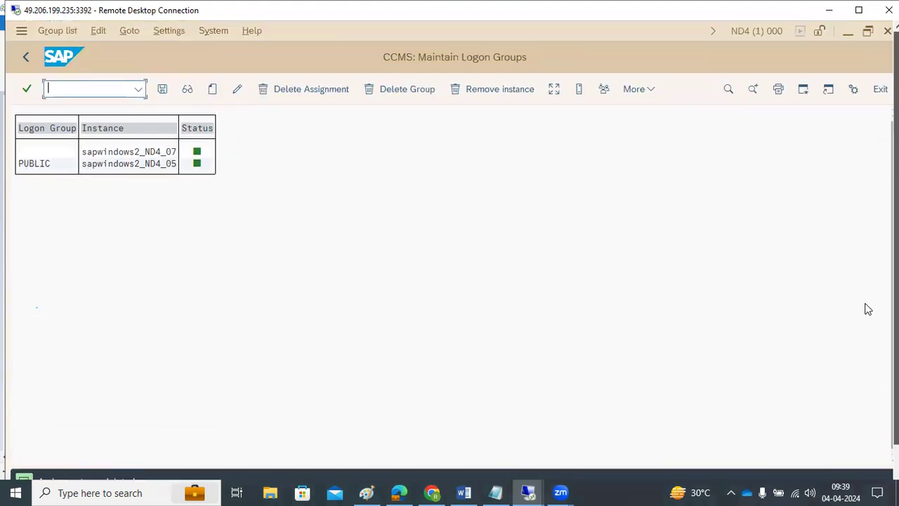
# Step: Save, then assign the PUBLIC logon group to instance sapwindows2_ND4_07
pyautogui.click(163, 89)
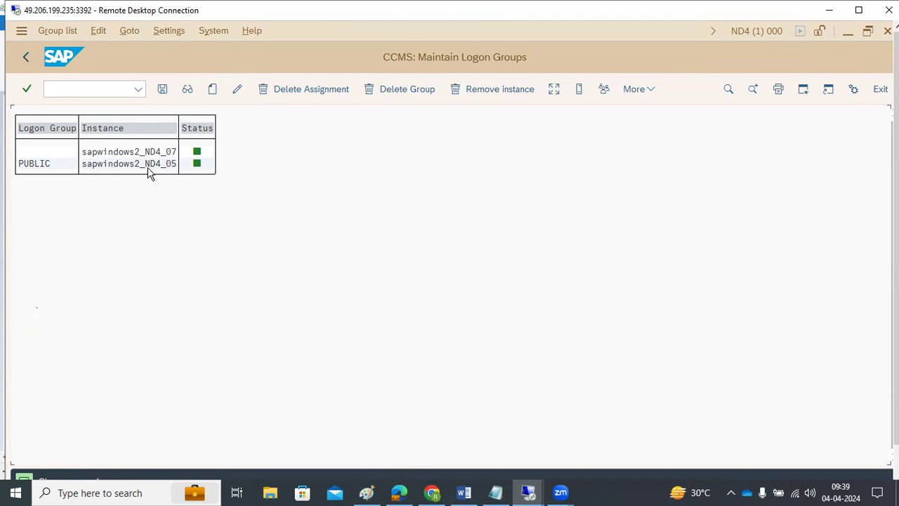
pyautogui.click(212, 91)
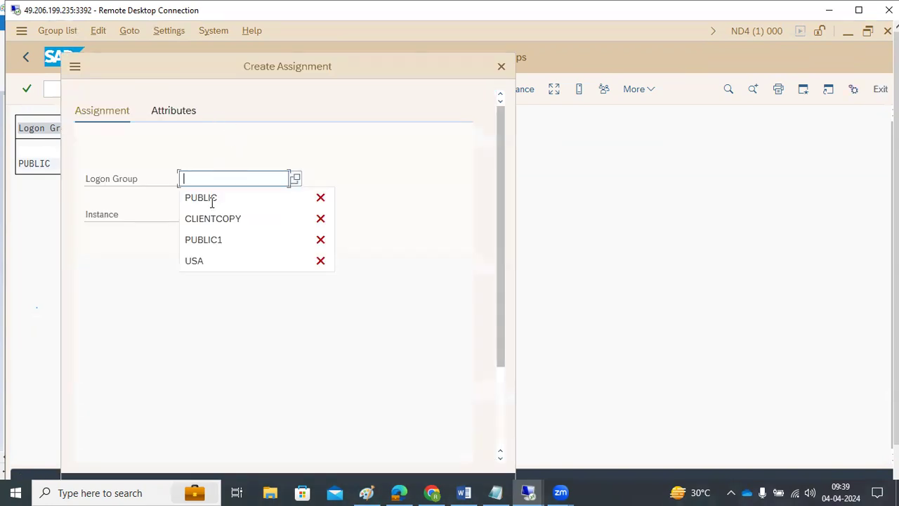
pyautogui.click(211, 199)
pyautogui.click(214, 211)
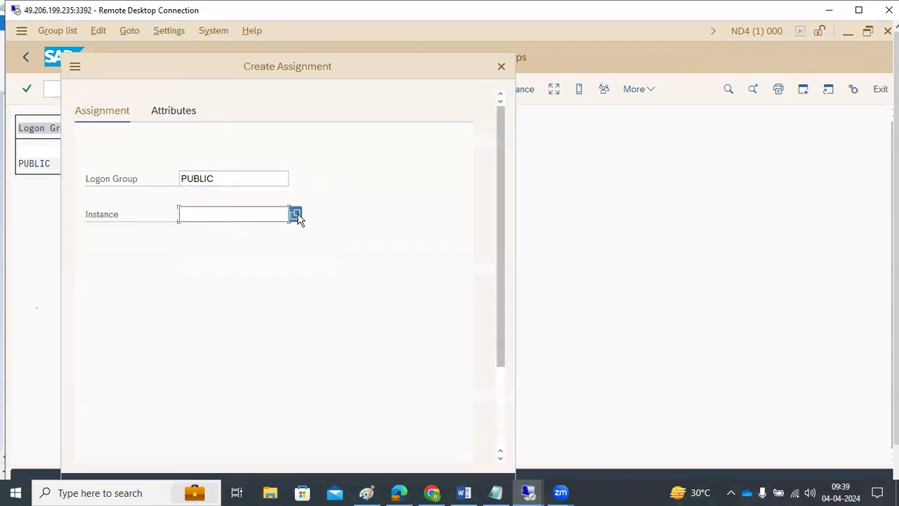
pyautogui.click(296, 215)
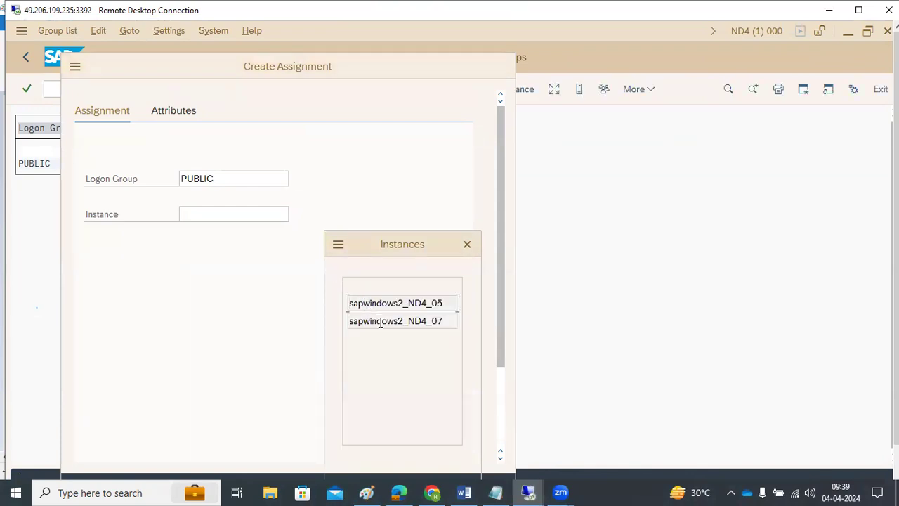
pyautogui.doubleClick(379, 320)
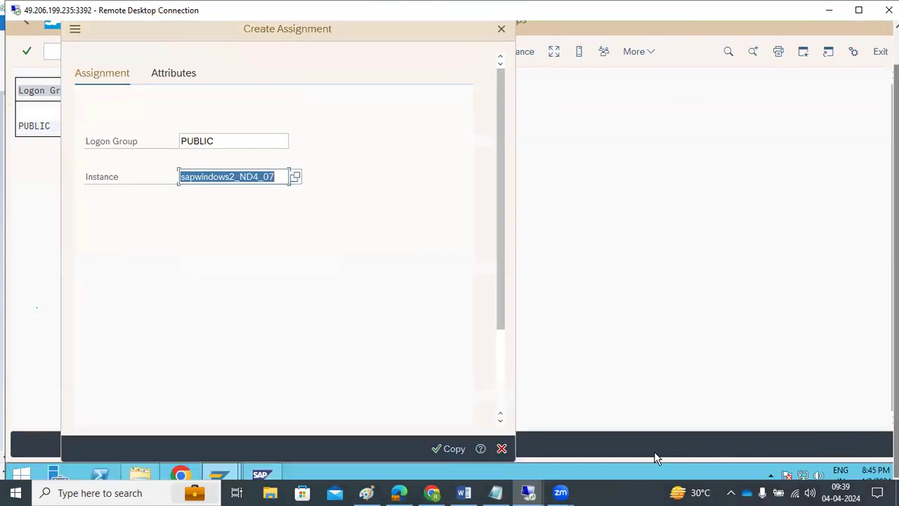
pyautogui.click(440, 449)
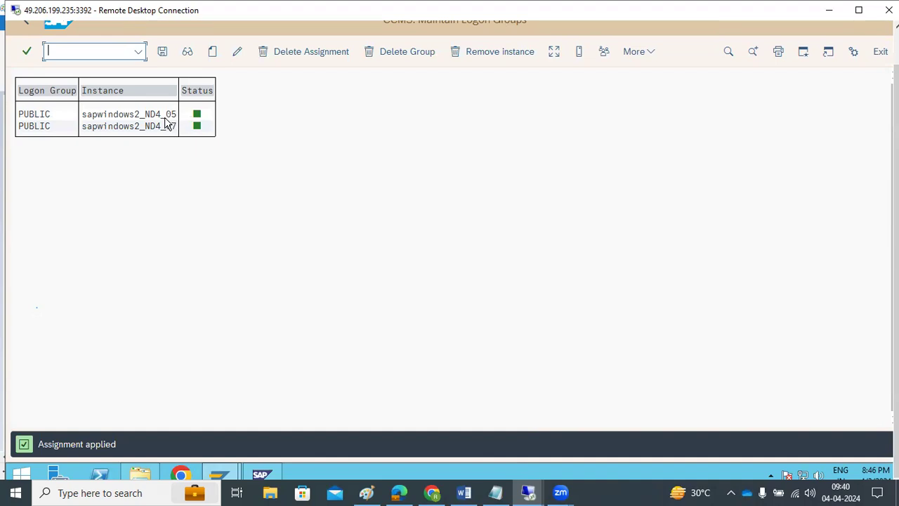
# Step: Create logon group INDIAN on instance sapwindows2_ND4_07 and save the changes
pyautogui.hotkey('ctrl', 's')
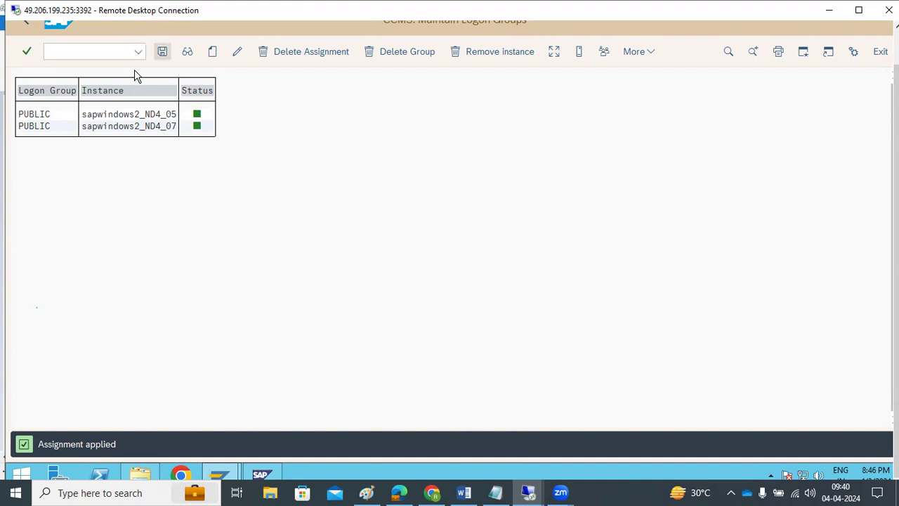
pyautogui.click(213, 51)
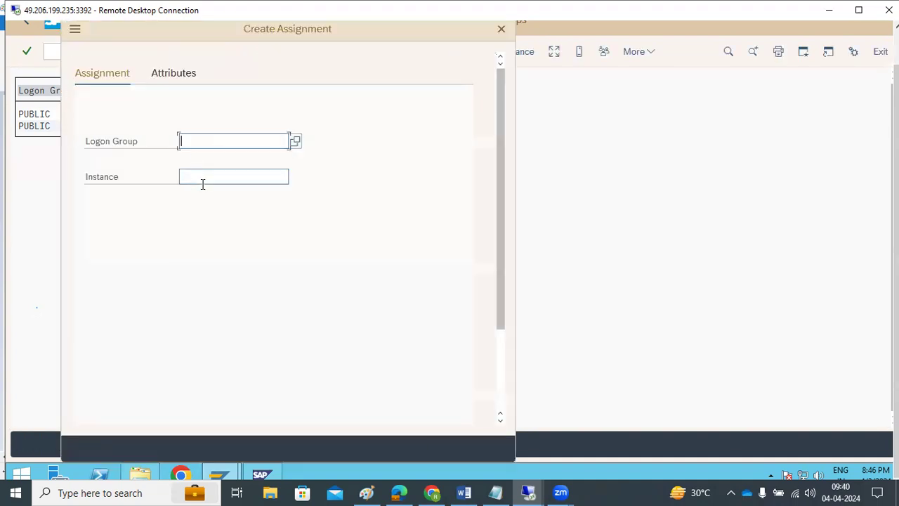
pyautogui.write('INDIAN')
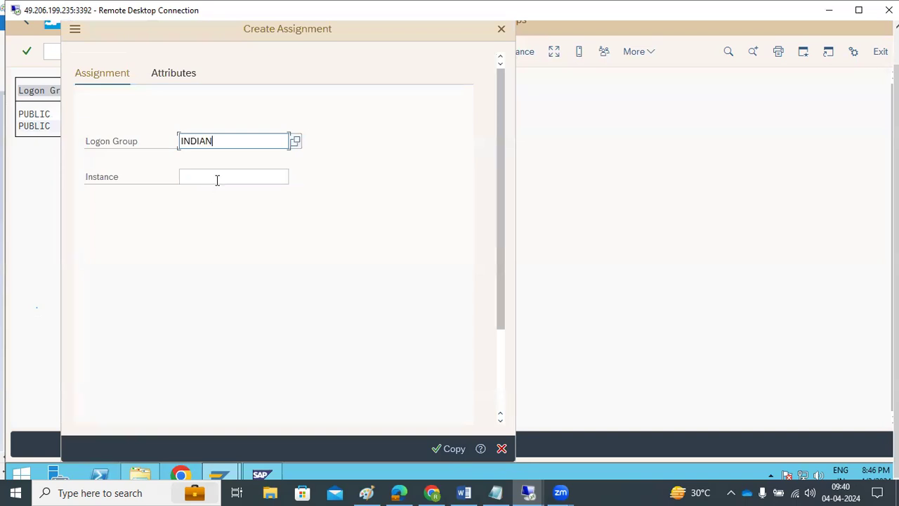
pyautogui.click(217, 180)
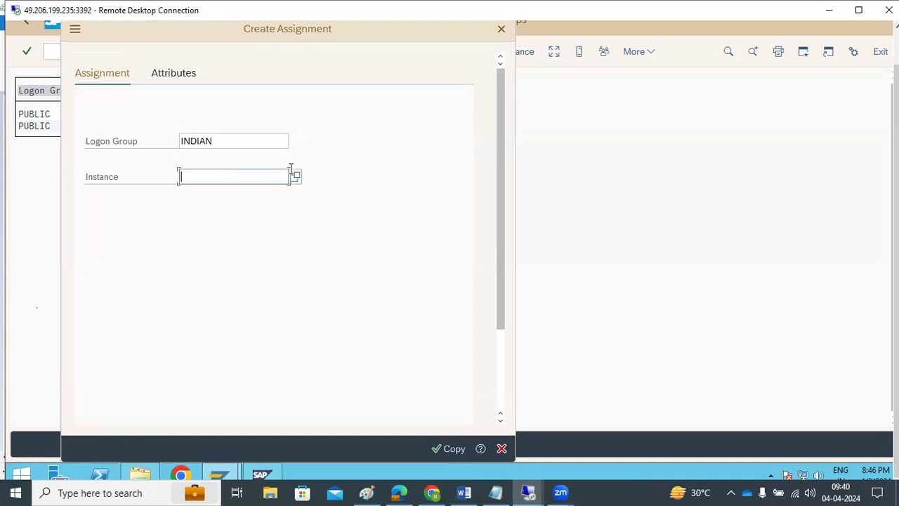
pyautogui.click(295, 177)
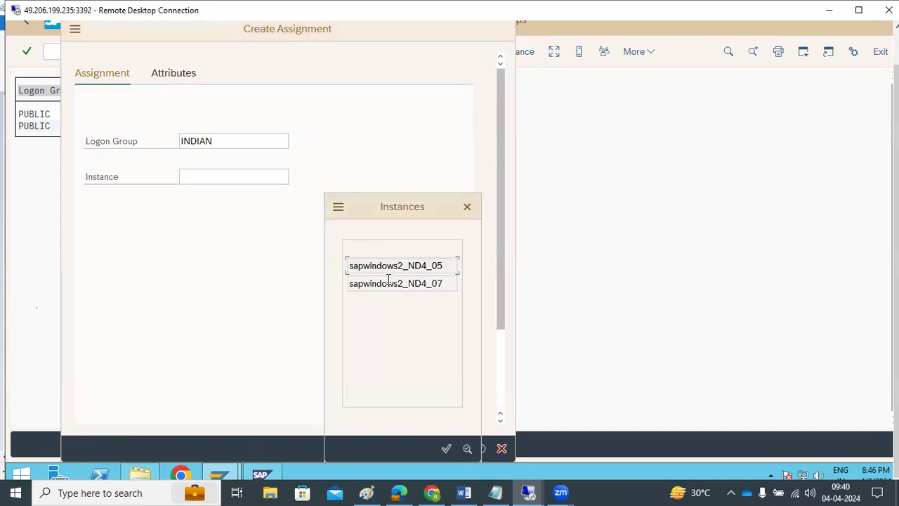
pyautogui.click(390, 284)
pyautogui.click(451, 453)
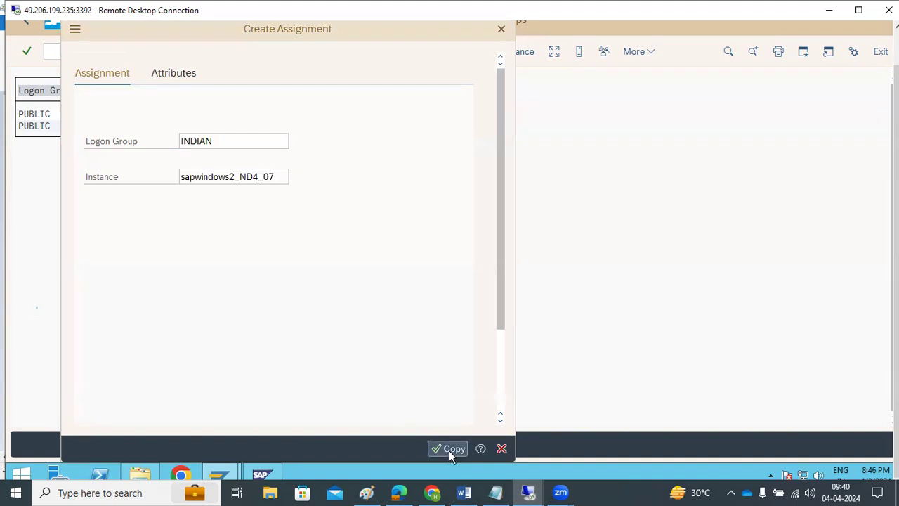
pyautogui.click(162, 51)
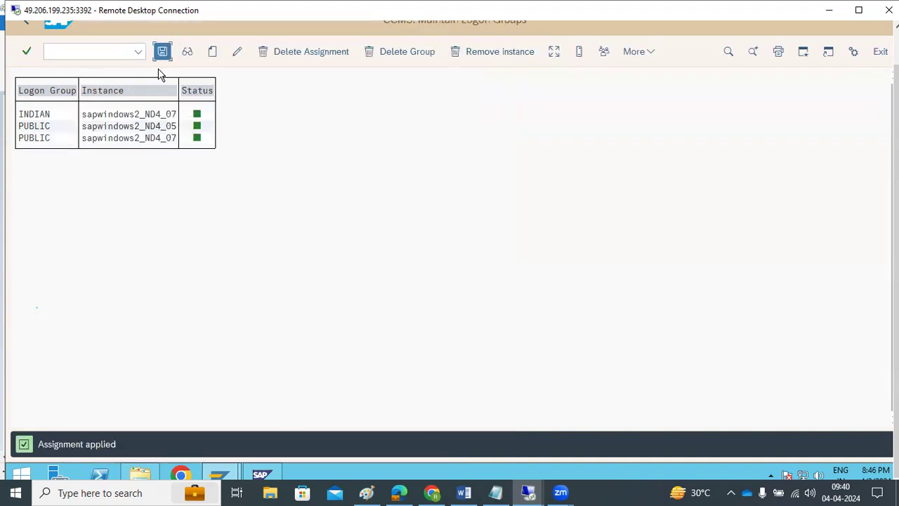
pyautogui.click(154, 141)
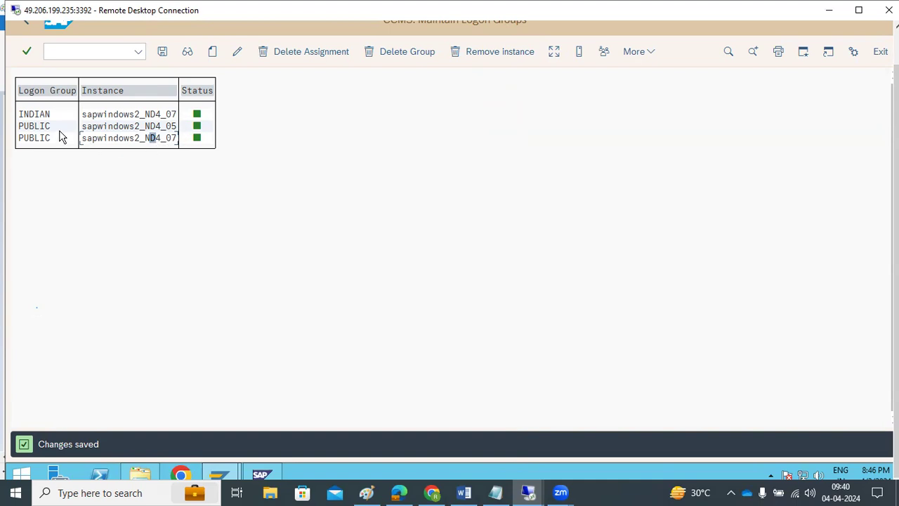
# Step: Review the saved INDIAN and PUBLIC rows for instance sapwindows2_ND4_07
pyautogui.click(169, 115)
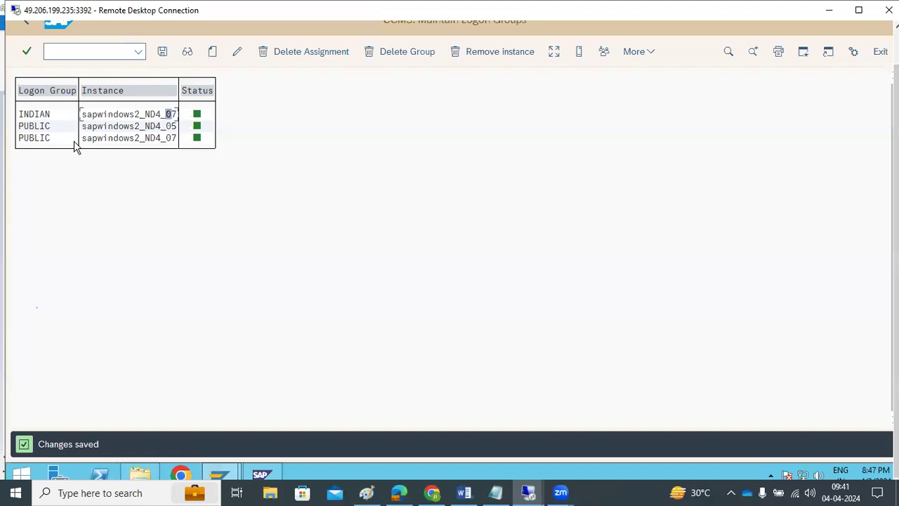
pyautogui.click(42, 138)
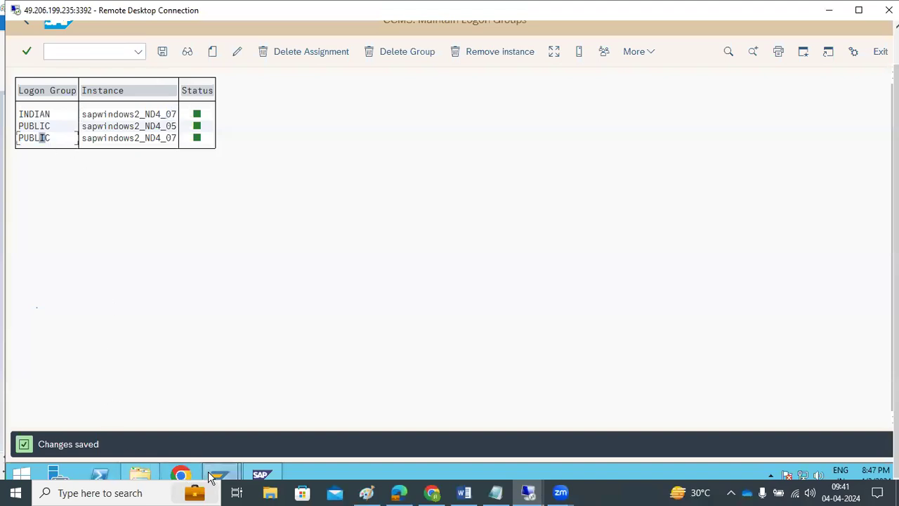
pyautogui.moveTo(213, 474)
# Step: Start a new SAP Logon connection entry using Group/Server Selection
pyautogui.click(169, 423)
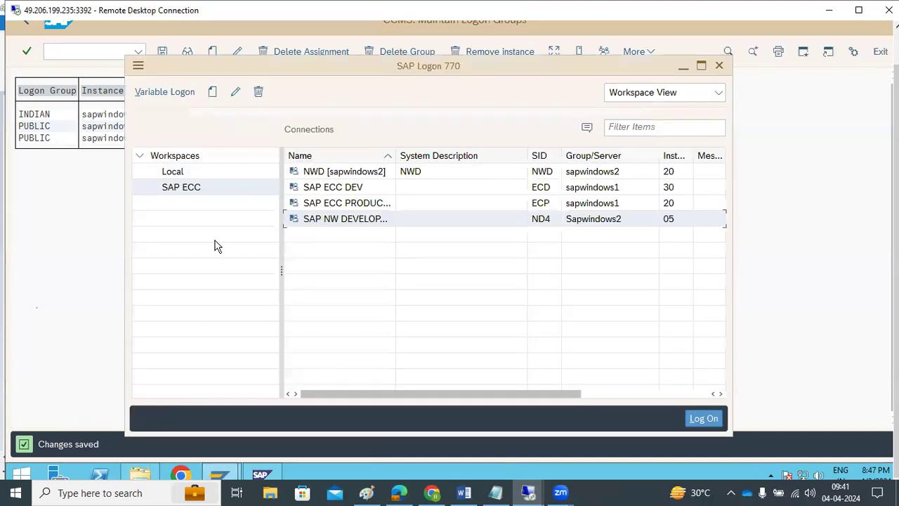
pyautogui.click(213, 94)
pyautogui.click(243, 114)
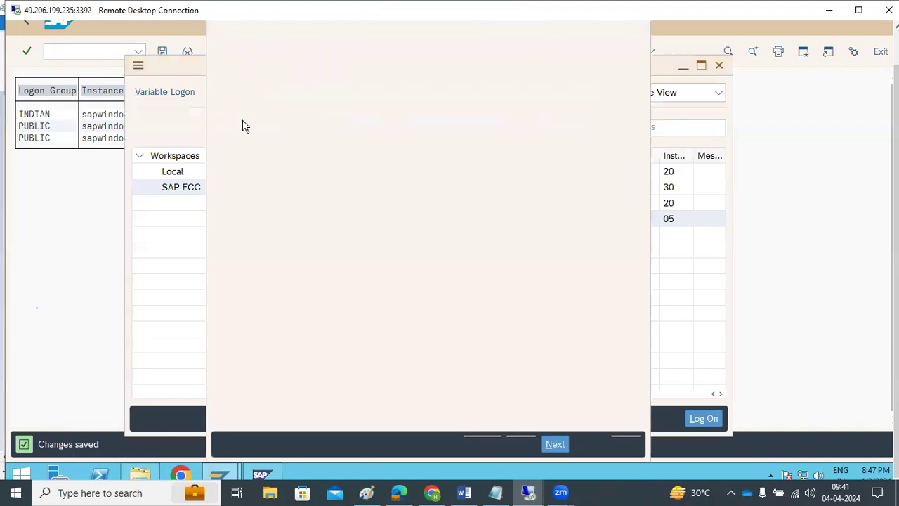
pyautogui.click(554, 444)
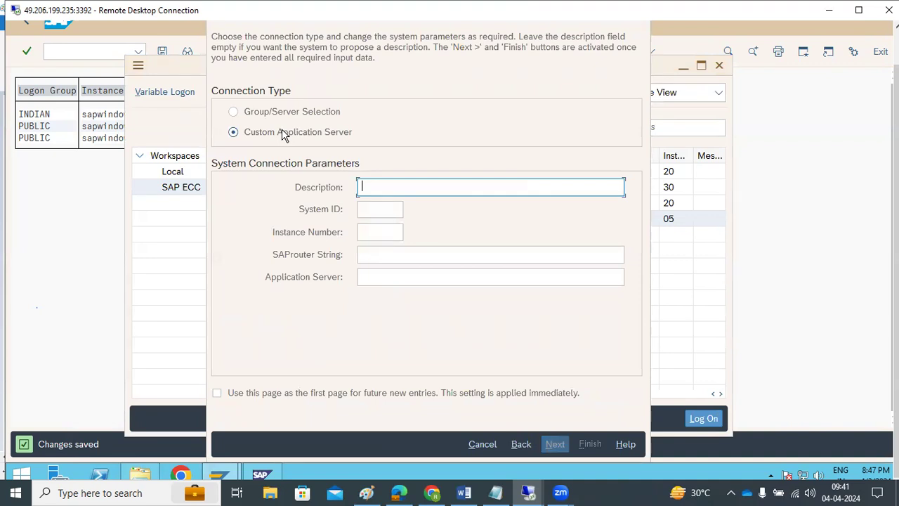
pyautogui.click(282, 112)
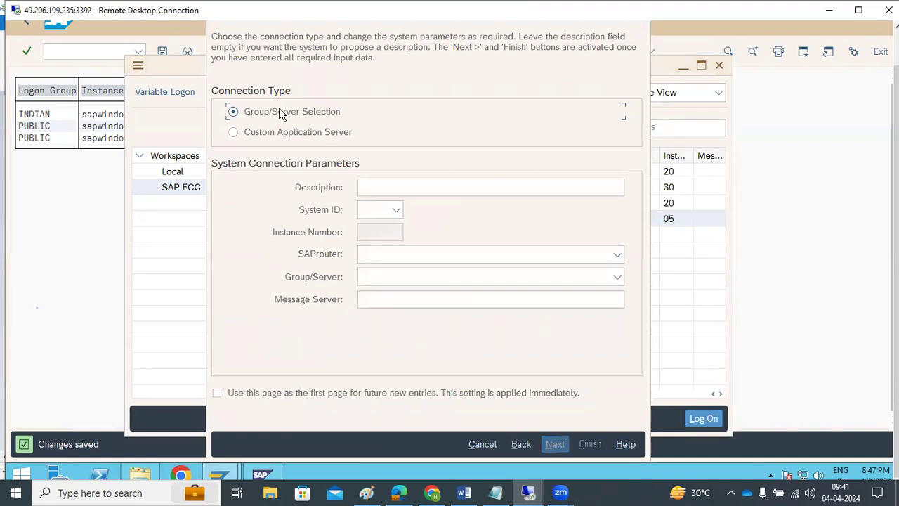
# Step: Enter description 'ND4 -GROUPS', system ID ND4 and message server sapwindows2
pyautogui.click(406, 187)
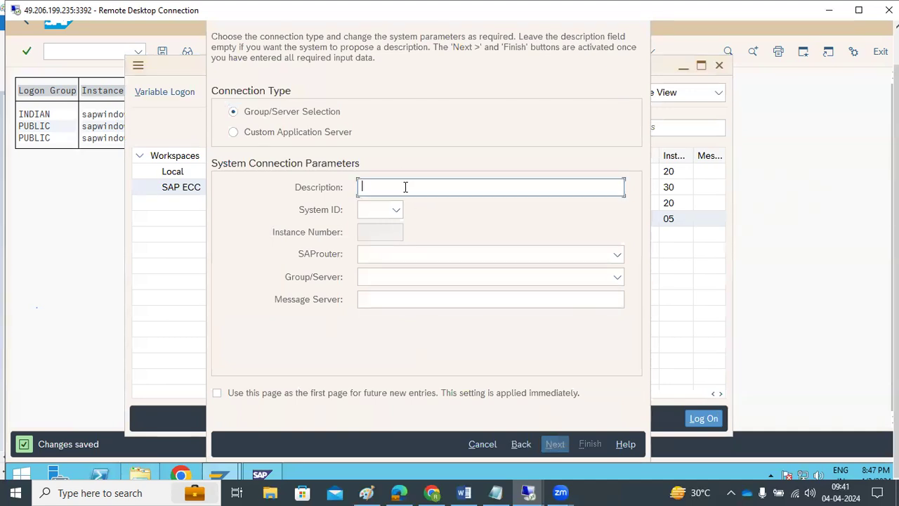
pyautogui.write('ND4 -GROUPS')
pyautogui.click(382, 209)
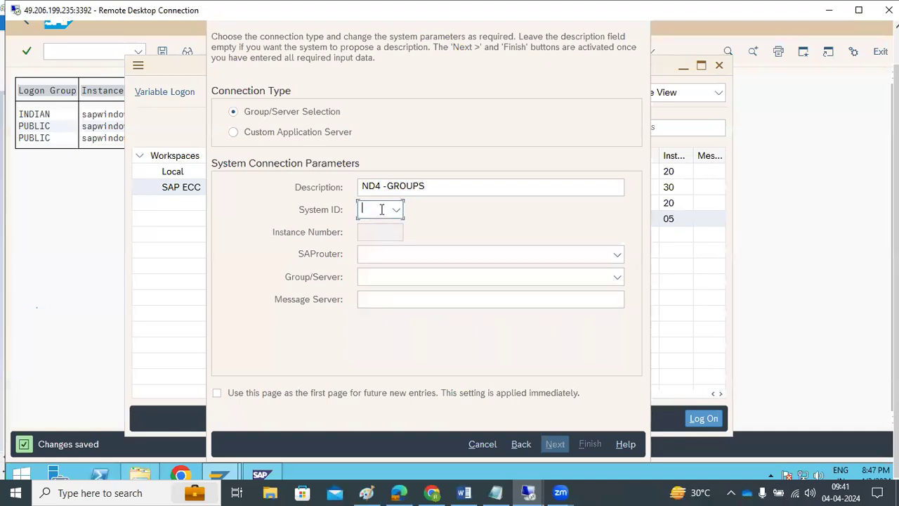
pyautogui.write('ND')
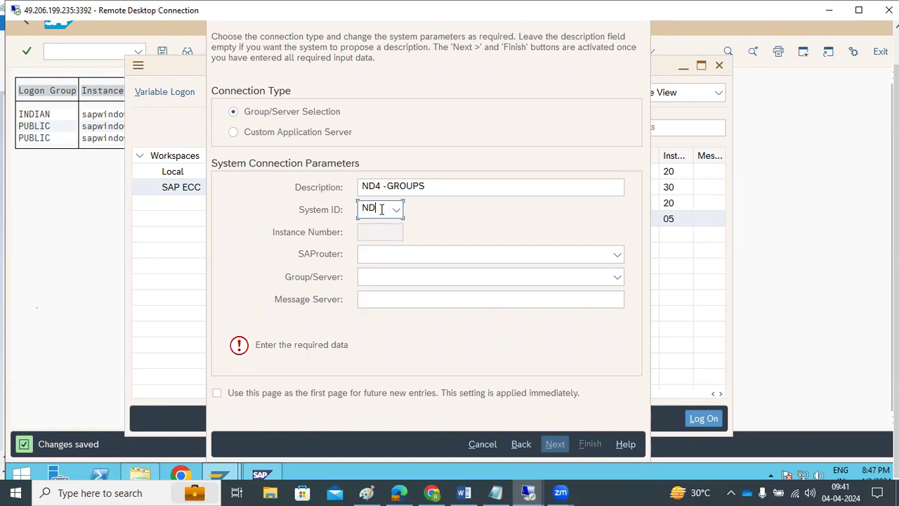
pyautogui.write('4')
pyautogui.click(374, 276)
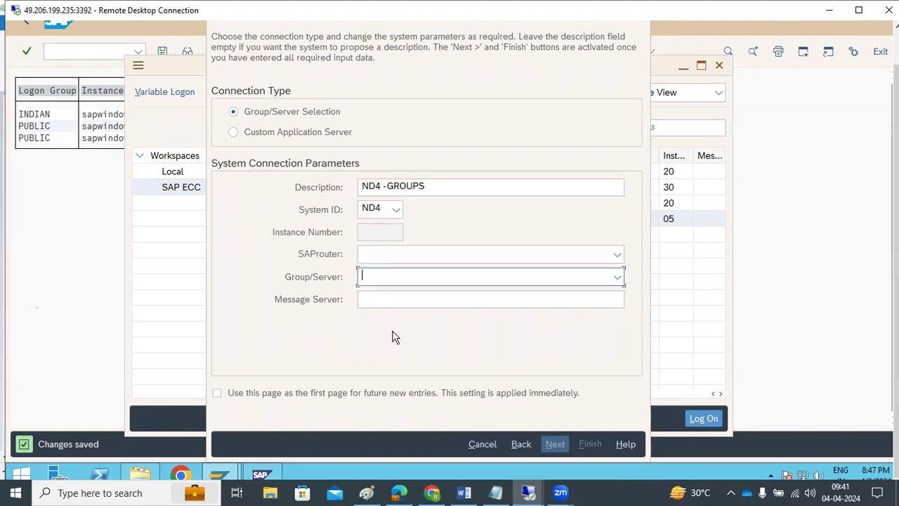
pyautogui.click(364, 301)
pyautogui.write('s')
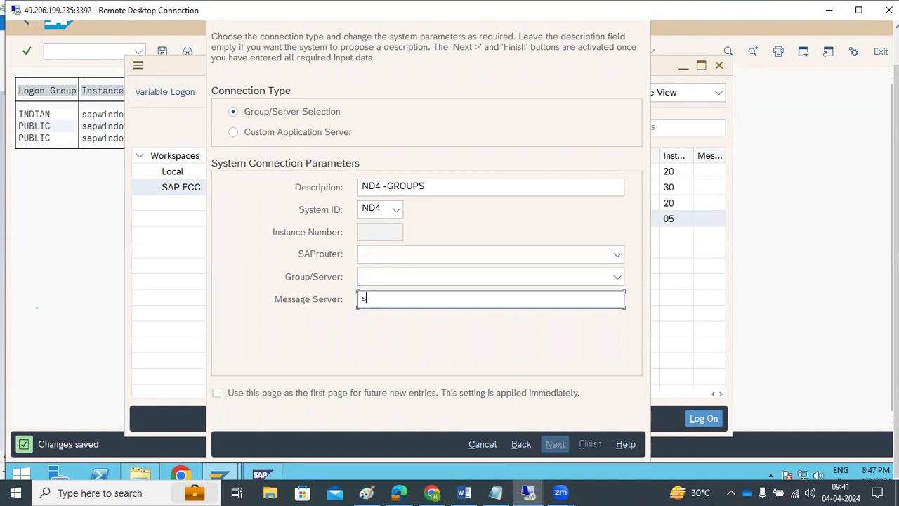
pyautogui.write('apwindows2:')
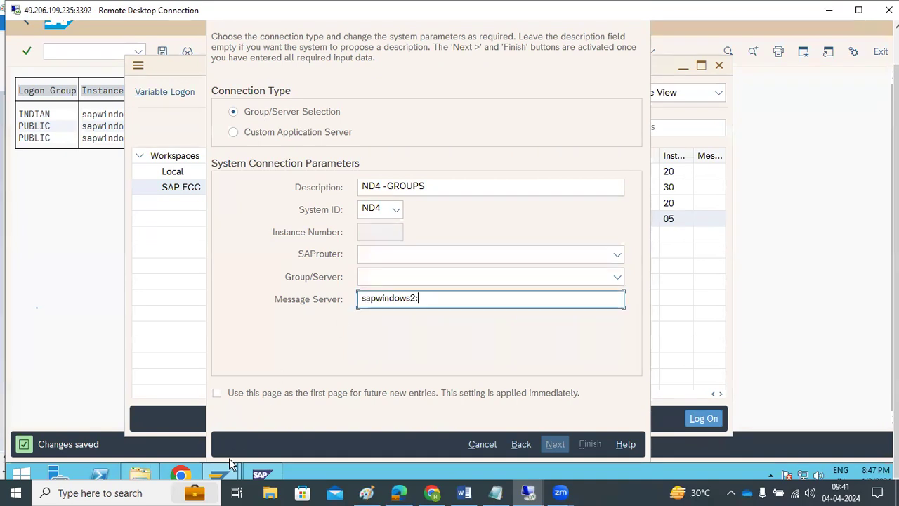
# Step: Confirm in SAP Management Console that ND4's sapwindows2 6 instance is ASCS06
pyautogui.click(261, 476)
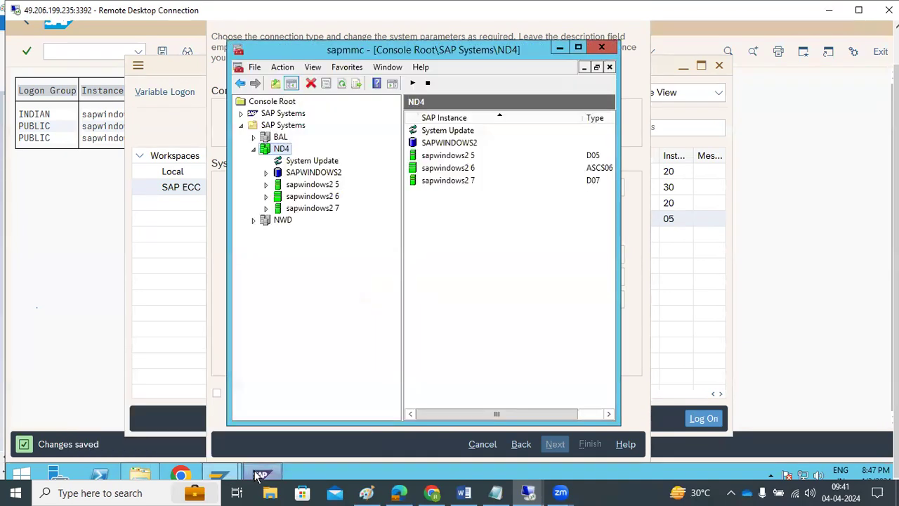
pyautogui.click(266, 197)
pyautogui.click(320, 198)
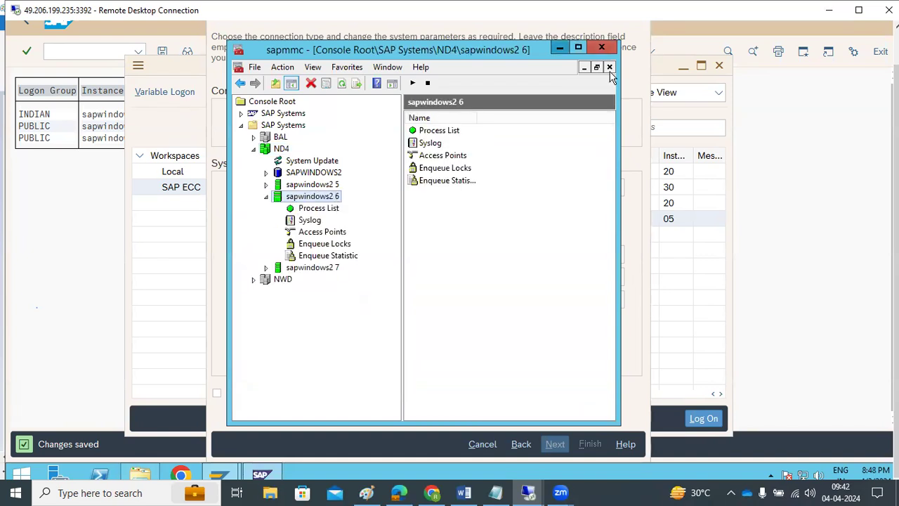
pyautogui.click(601, 47)
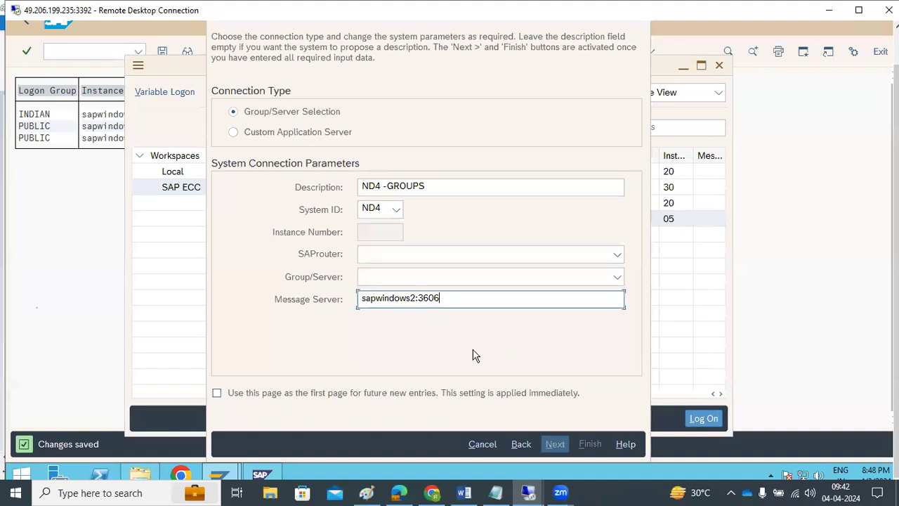
# Step: Correct the message server to sapwindows2:3606 so the logon groups load
pyautogui.click(619, 277)
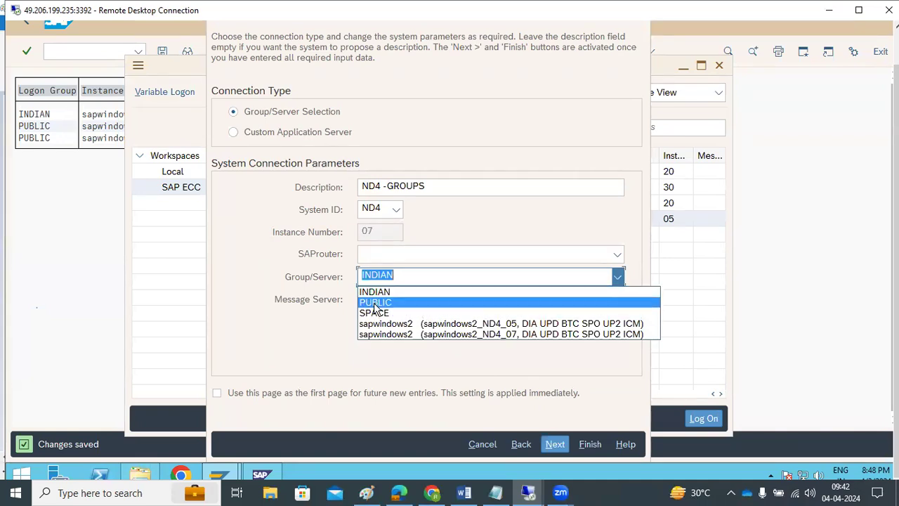
pyautogui.click(345, 358)
pyautogui.moveTo(423, 298); pyautogui.dragTo(454, 300)
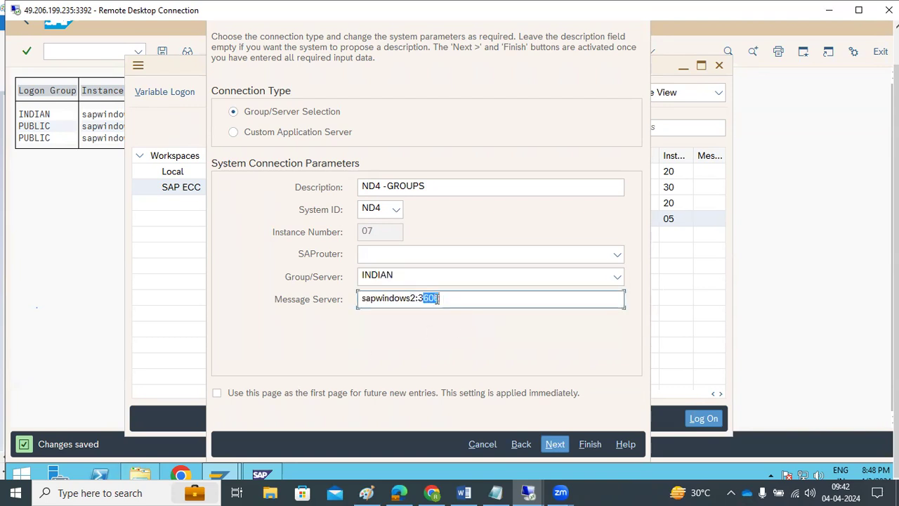
pyautogui.click(449, 297)
pyautogui.click(616, 276)
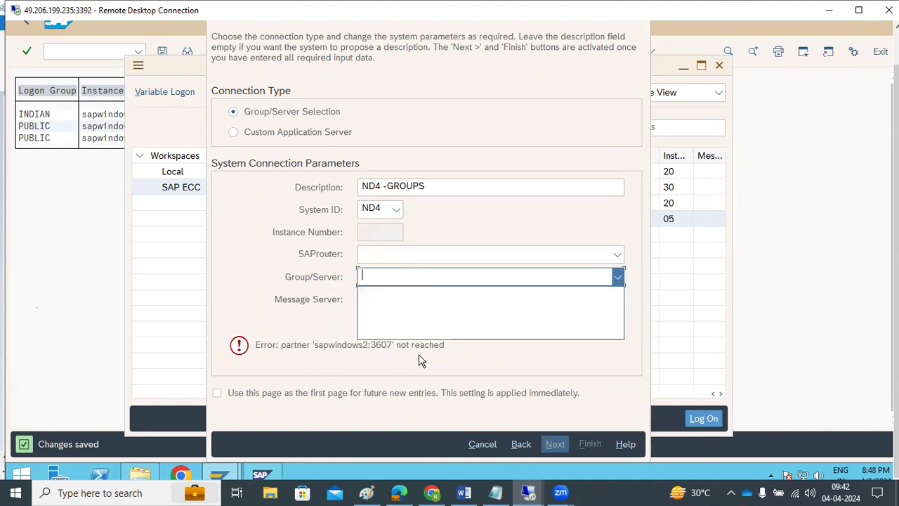
pyautogui.click(419, 354)
pyautogui.click(447, 299)
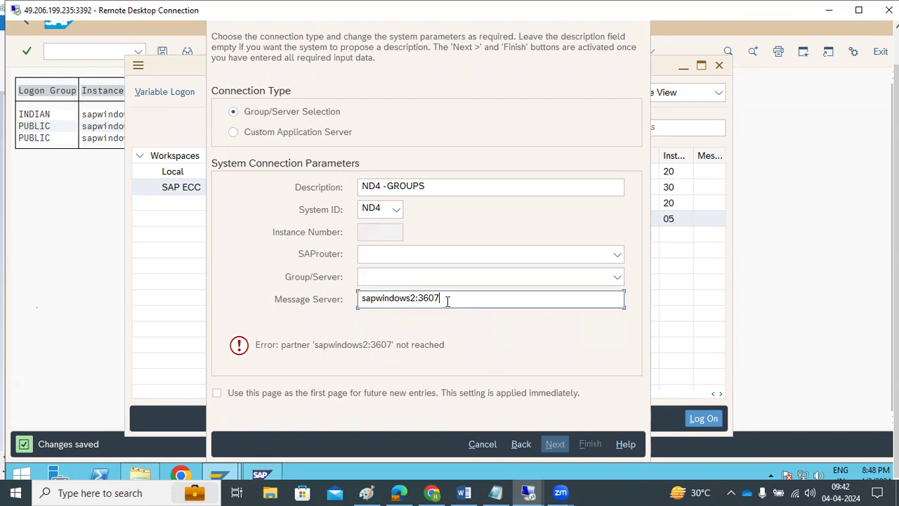
pyautogui.press('BackSpace')
pyautogui.write('6')
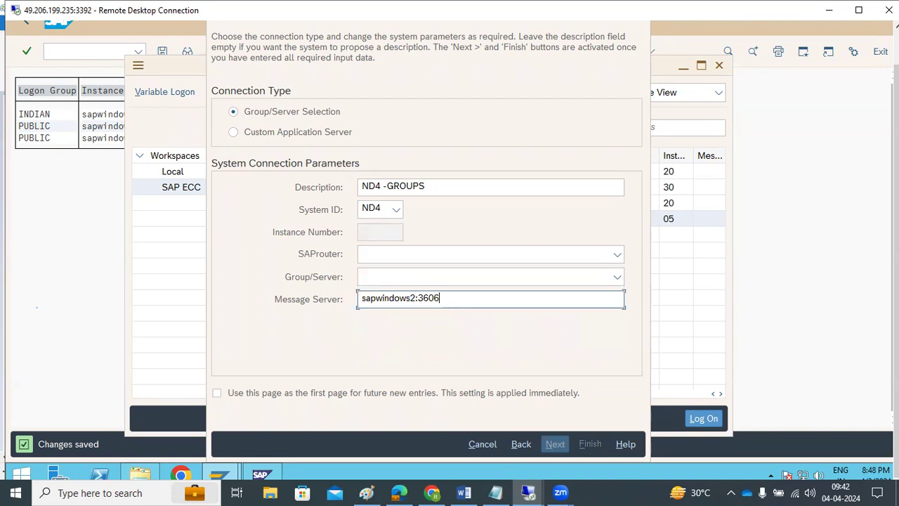
# Step: Choose PUBLIC as the logon group and finish the ND4 -GROUPS entry
pyautogui.click(618, 278)
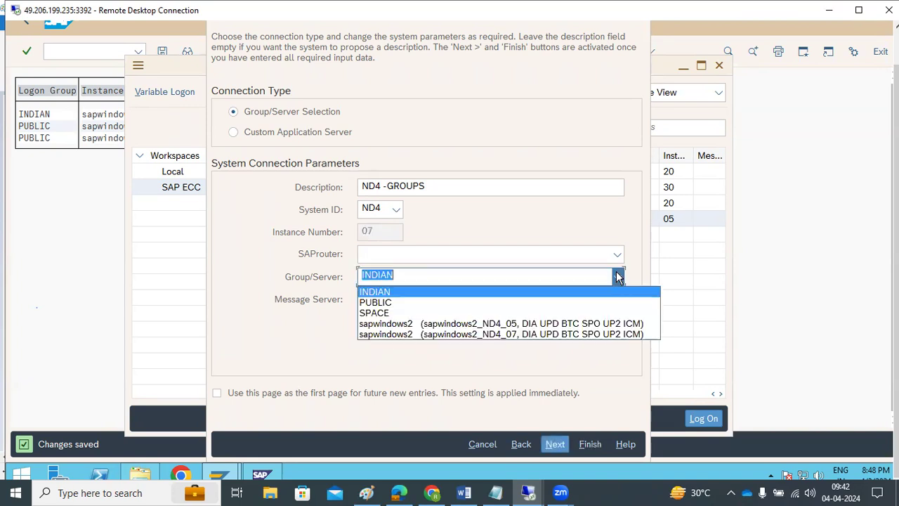
pyautogui.click(383, 313)
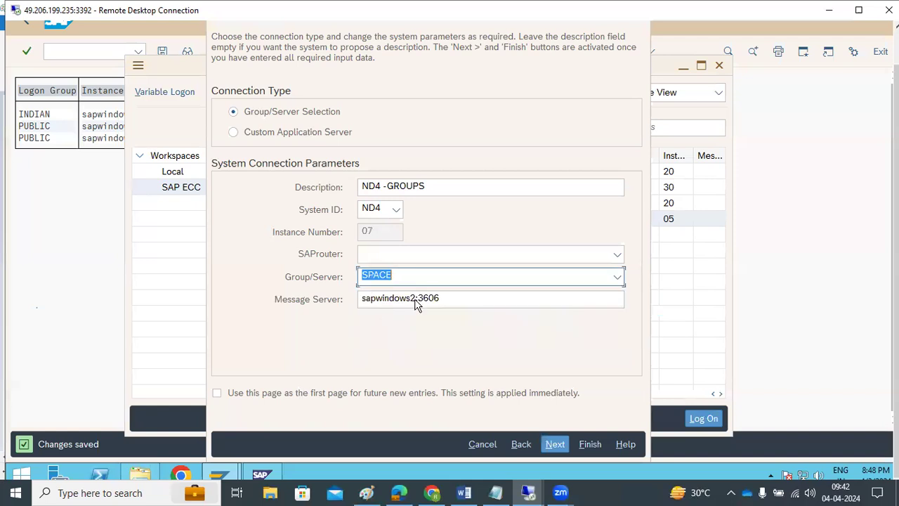
pyautogui.click(619, 278)
pyautogui.click(443, 341)
pyautogui.click(555, 444)
pyautogui.click(555, 445)
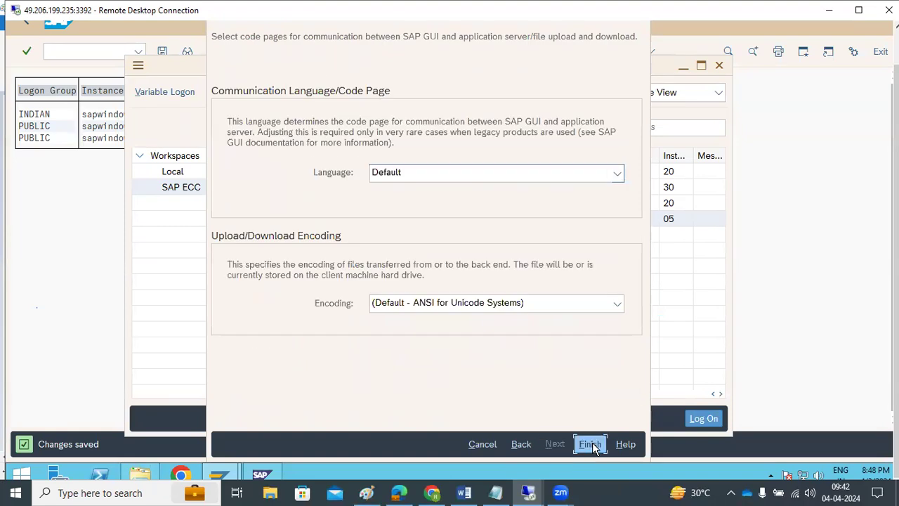
pyautogui.click(593, 443)
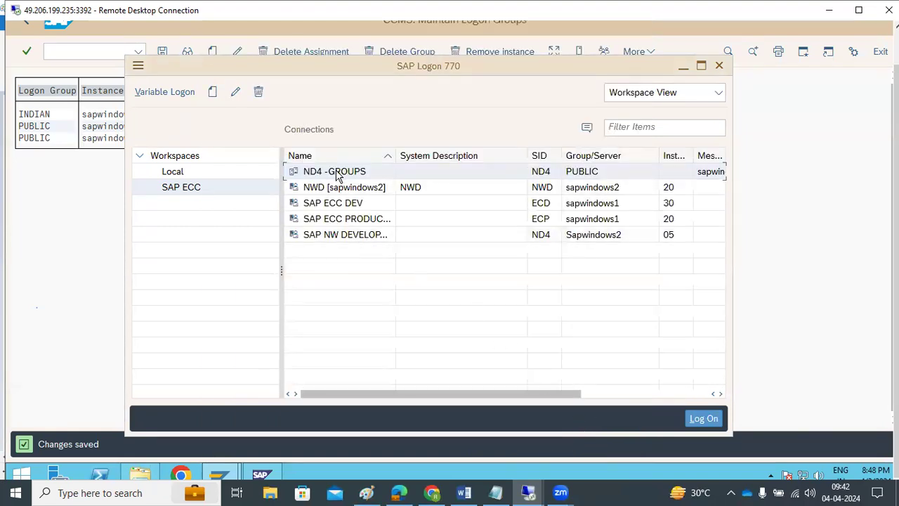
# Step: Open the ND4 -GROUPS logon screen for client 110 and enter the user name
pyautogui.doubleClick(336, 171)
pyautogui.doubleClick(338, 172)
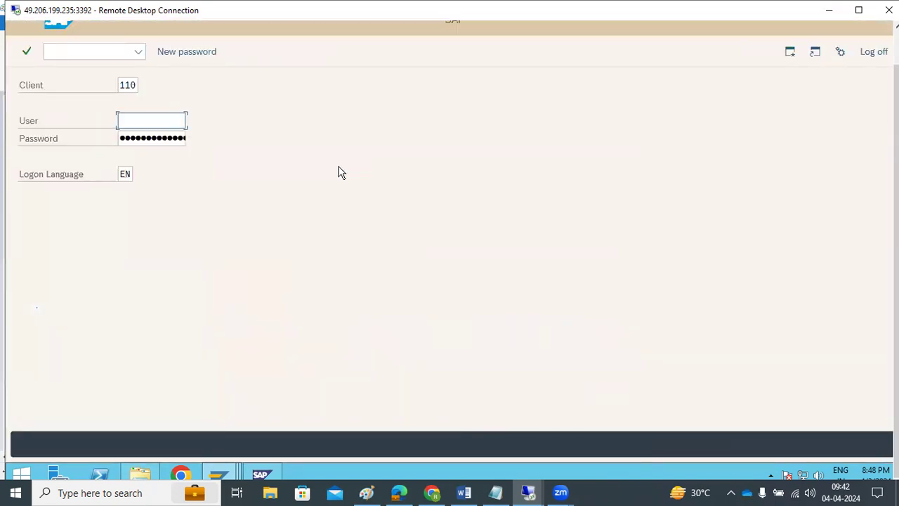
pyautogui.write('sap*')
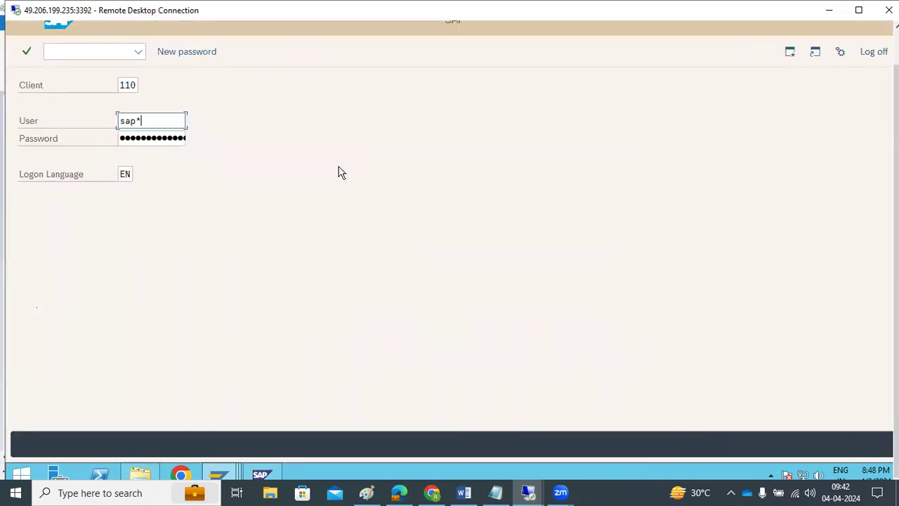
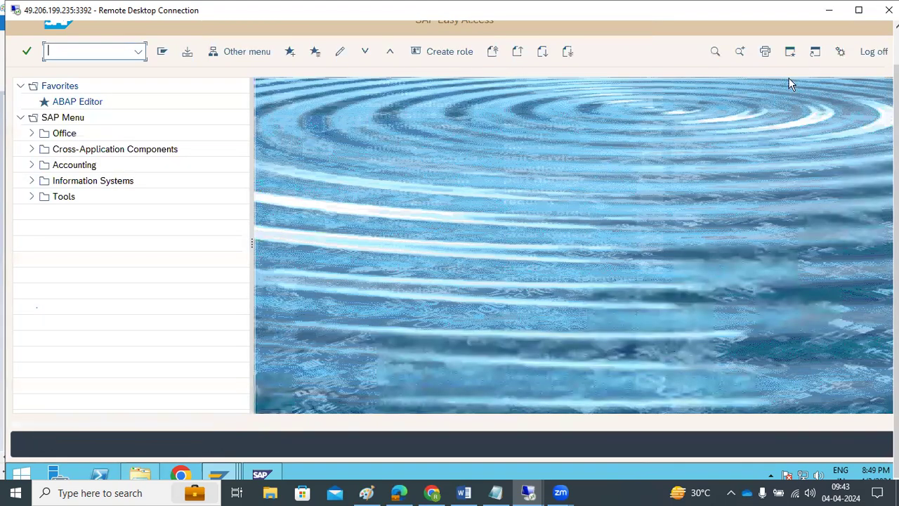
# Step: Open a second SAP session on the SAP Easy Access menu, with ABAP Editor under Favorites
pyautogui.click(790, 52)
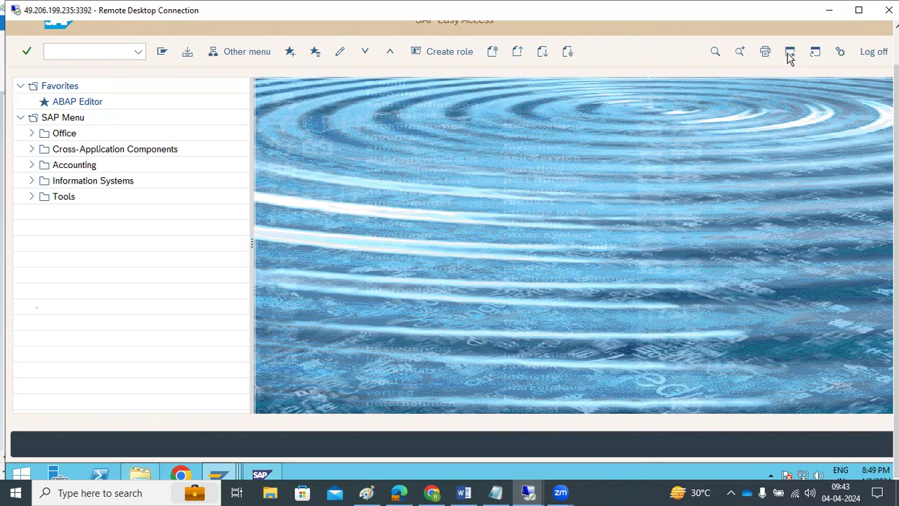
pyautogui.click(791, 55)
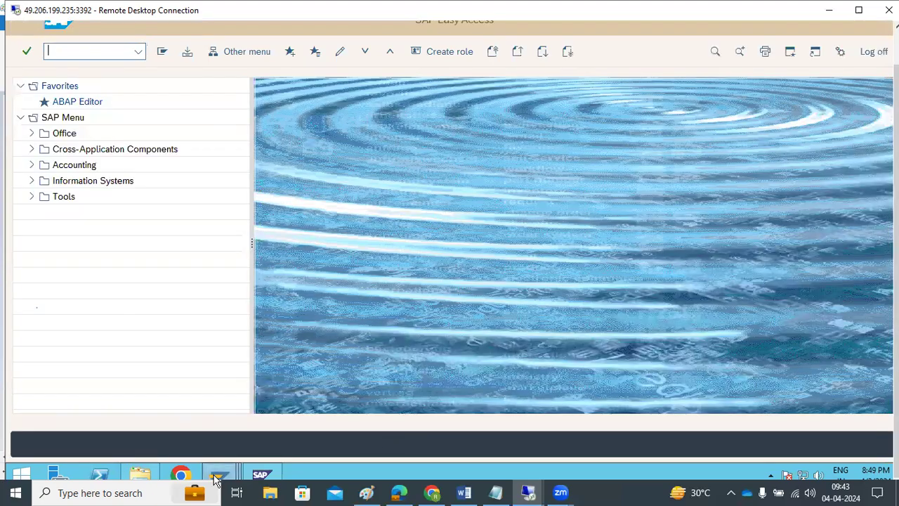
pyautogui.click(218, 478)
# Step: Show the ND4 -GROUPS entry in SAP Logon 770, then return to the SMMS/SMLG Paint sketch
pyautogui.click(74, 413)
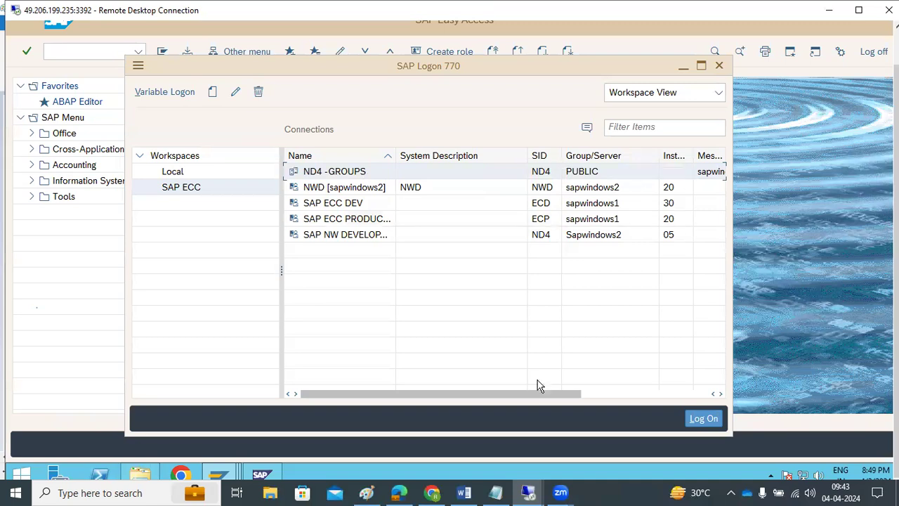
pyautogui.moveTo(527, 395); pyautogui.dragTo(602, 399)
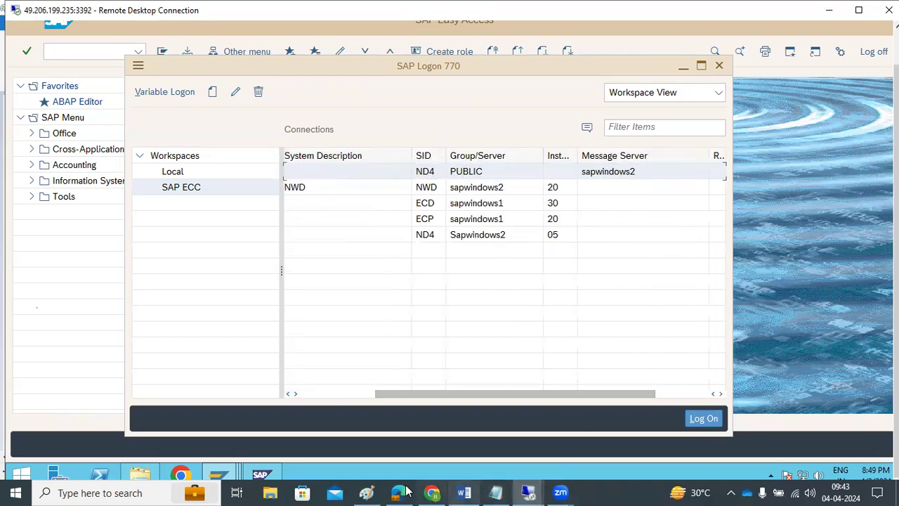
pyautogui.click(374, 491)
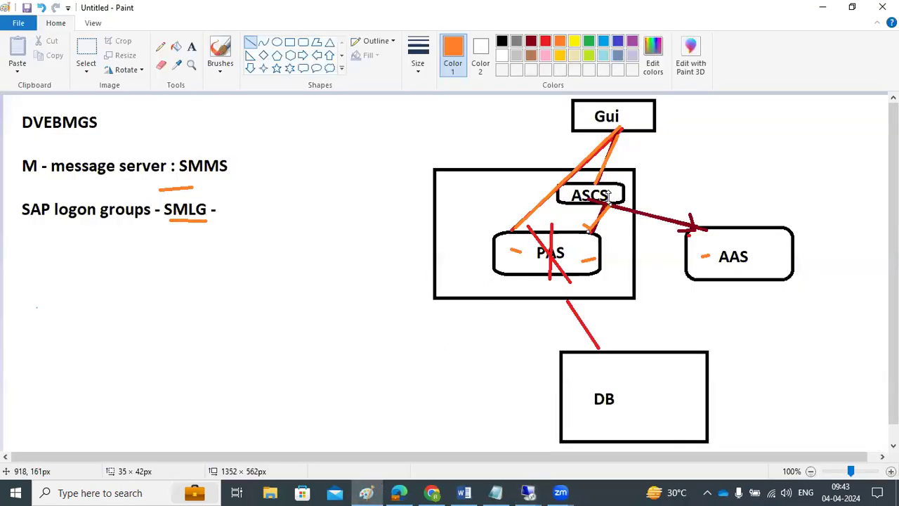
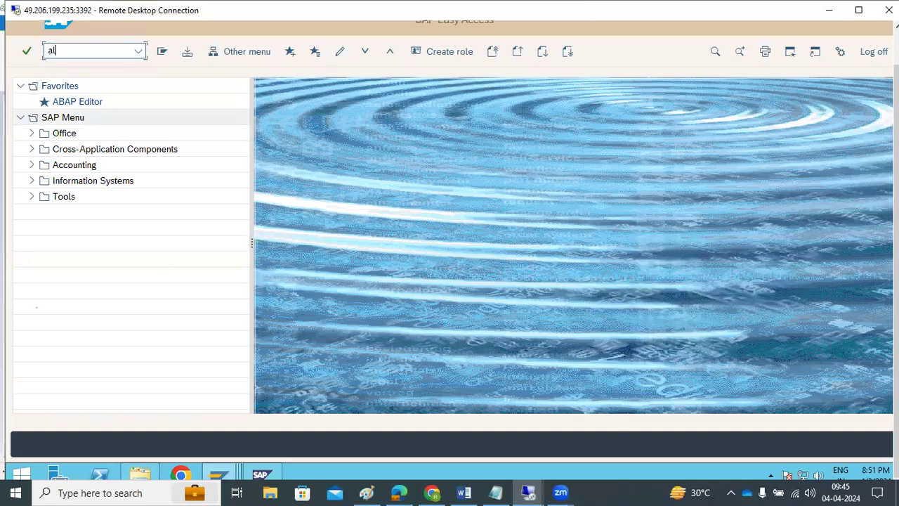
# Step: Run AL08 to list users across ND4 servers and review the sapwindows2_ND4_05 and ND4_07 sessions
pyautogui.press('Return')
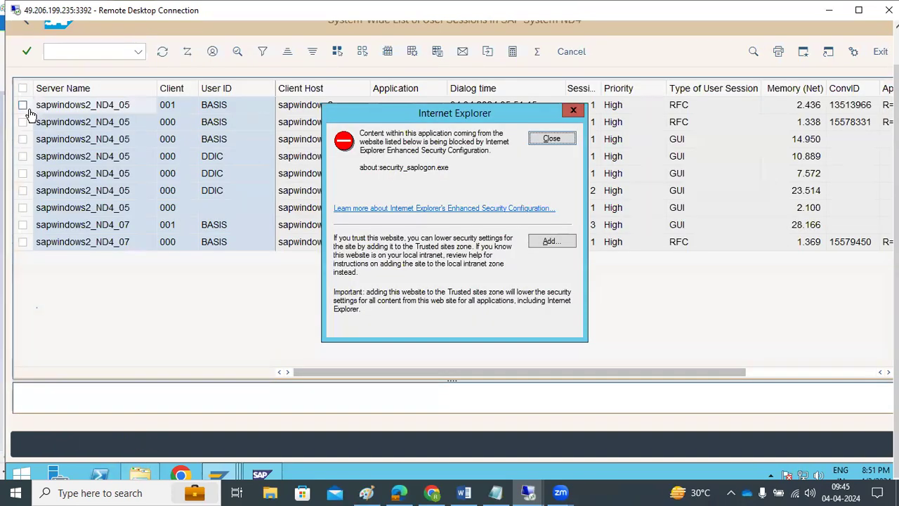
pyautogui.click(552, 139)
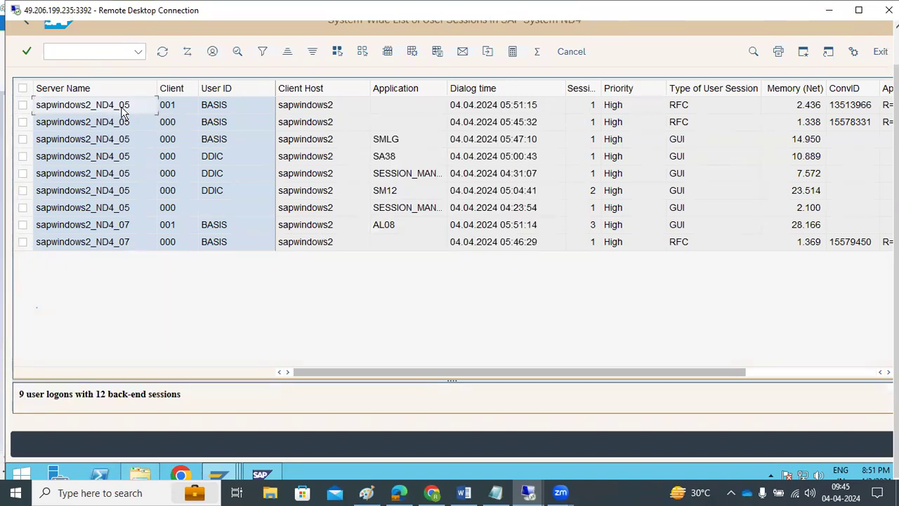
pyautogui.click(125, 198)
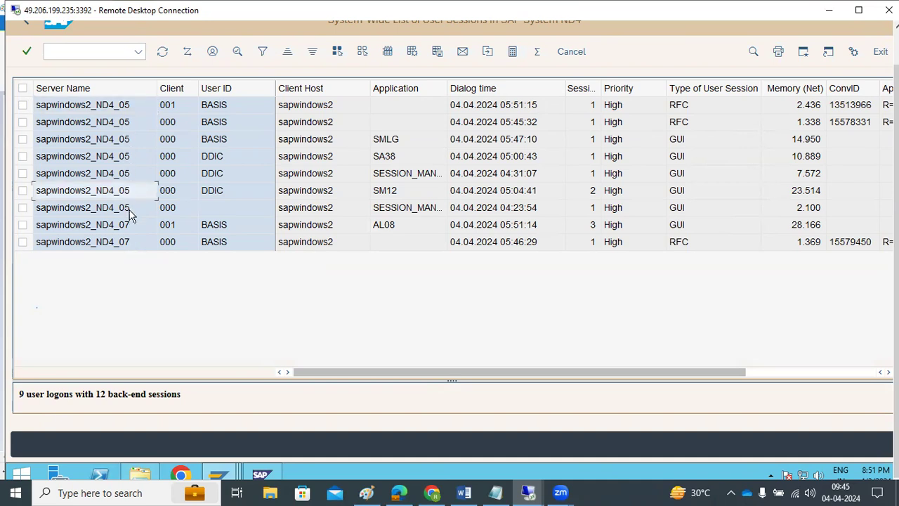
pyautogui.click(130, 225)
pyautogui.click(130, 244)
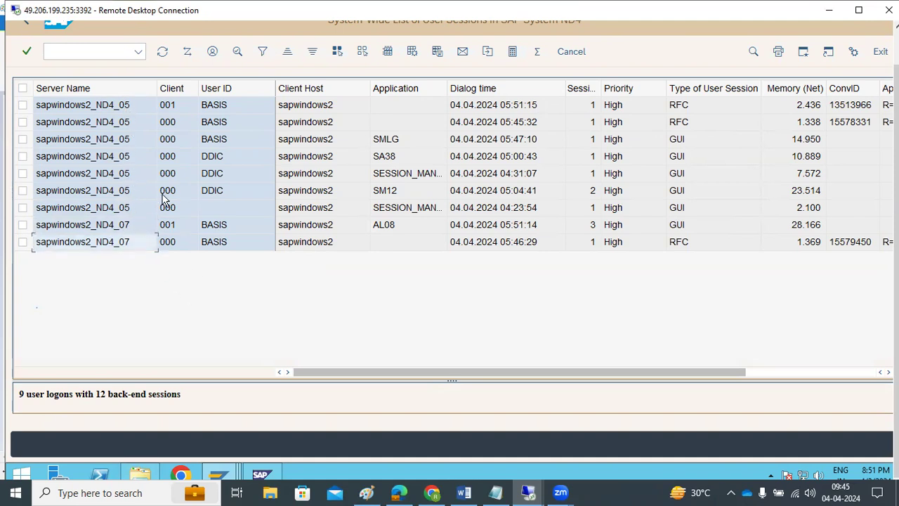
# Step: Check the SA38 session, refresh the list to 10 logons, and bring up SAP Management Console
pyautogui.click(401, 160)
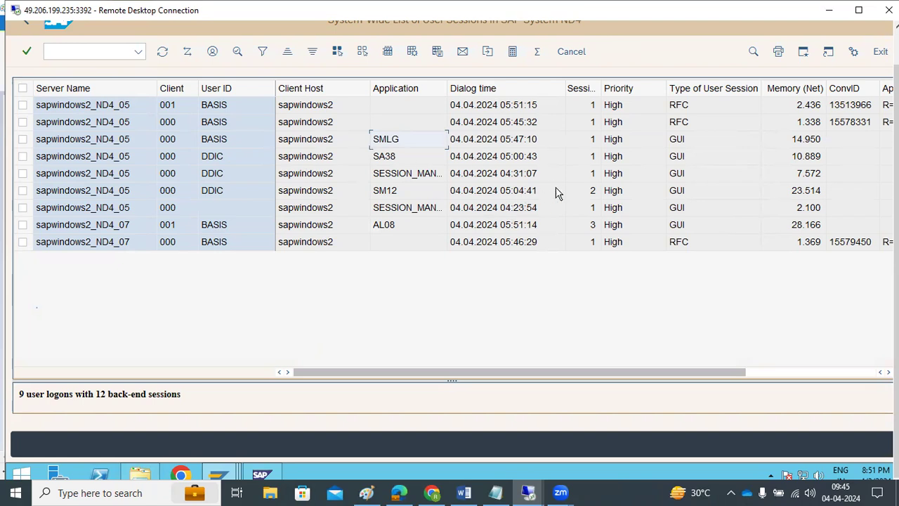
pyautogui.click(162, 53)
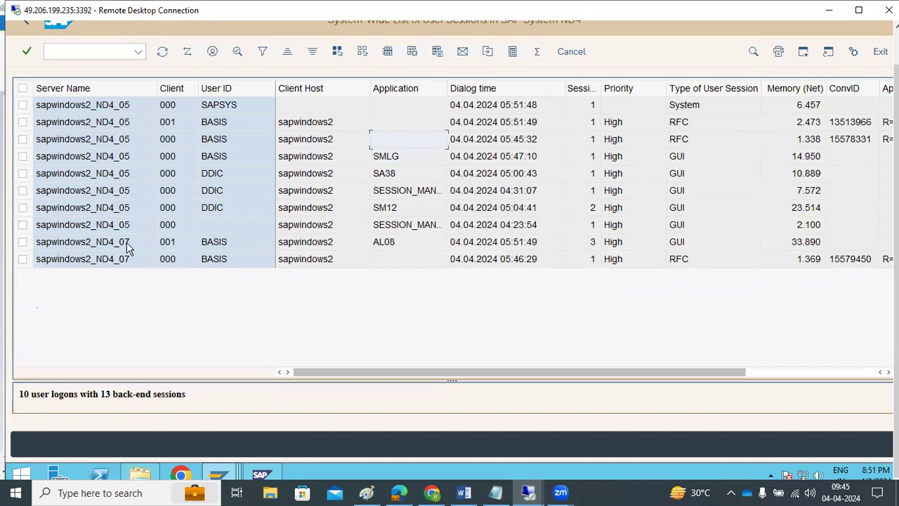
pyautogui.click(261, 475)
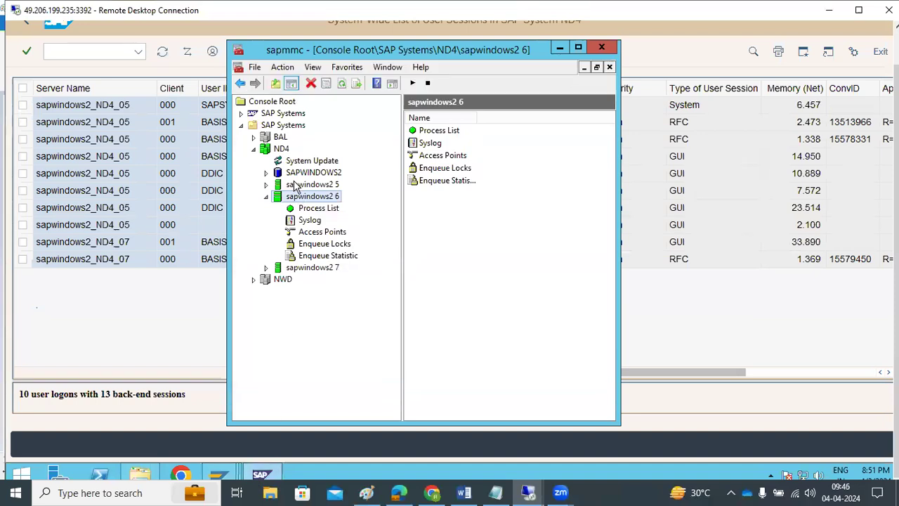
# Step: Hard-stop ND4 instance sapwindows2 5 (SIGINT), supplying the OS user credentials
pyautogui.rightClick(297, 184)
pyautogui.click(327, 205)
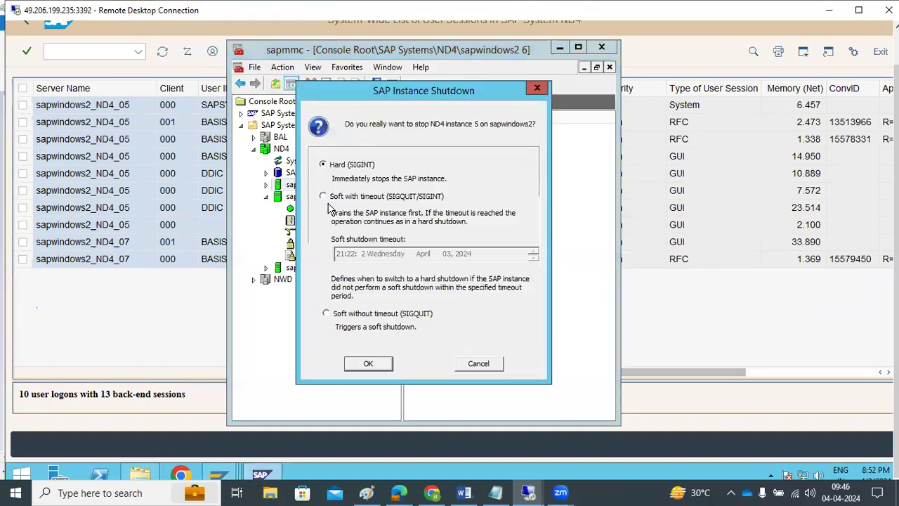
pyautogui.click(360, 363)
pyautogui.click(376, 249)
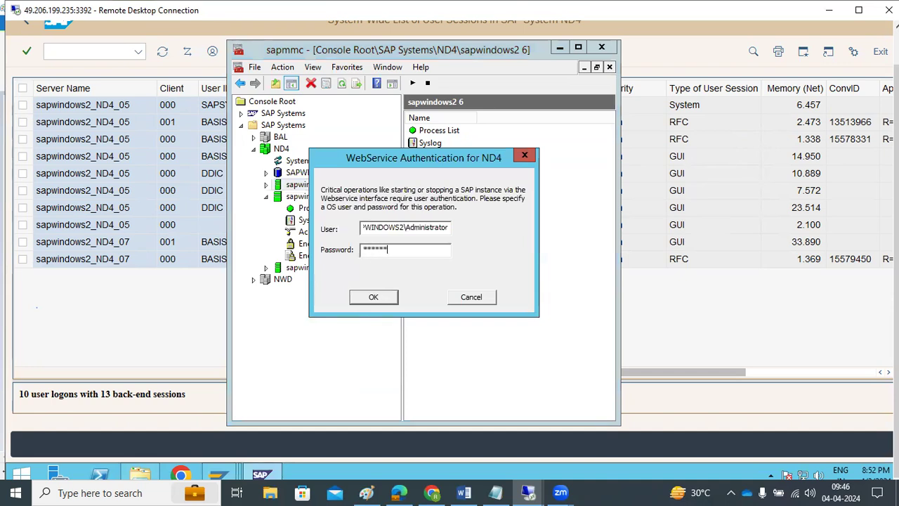
pyautogui.press('Return')
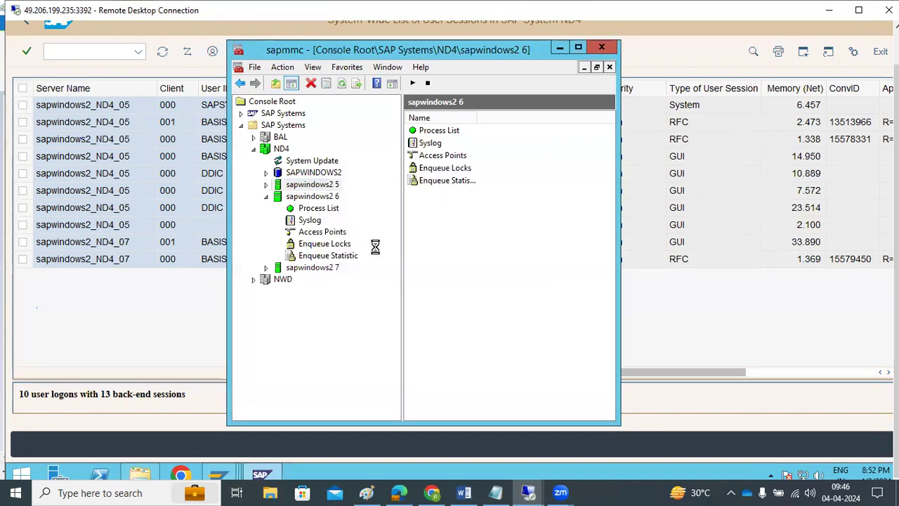
# Step: Check instance 5's state in the console, dismiss the shutdown message, and return to the session list
pyautogui.click(181, 304)
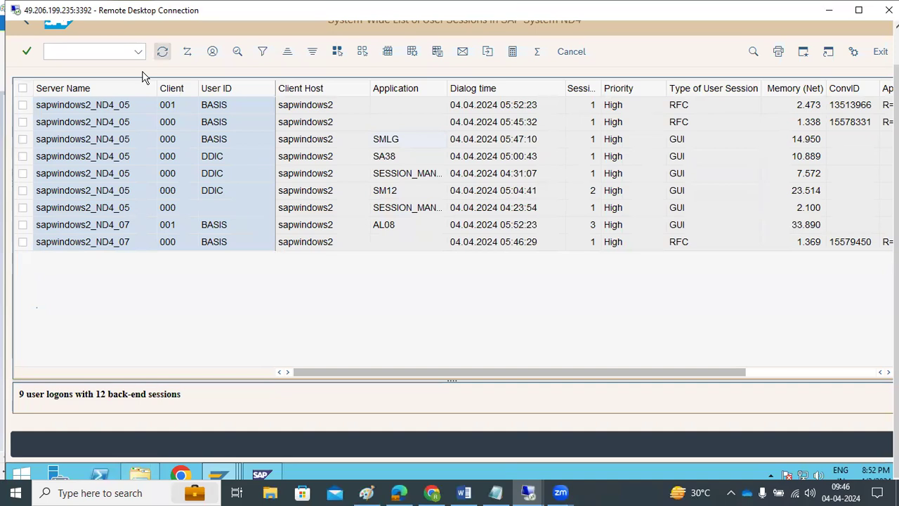
pyautogui.click(261, 473)
pyautogui.click(267, 185)
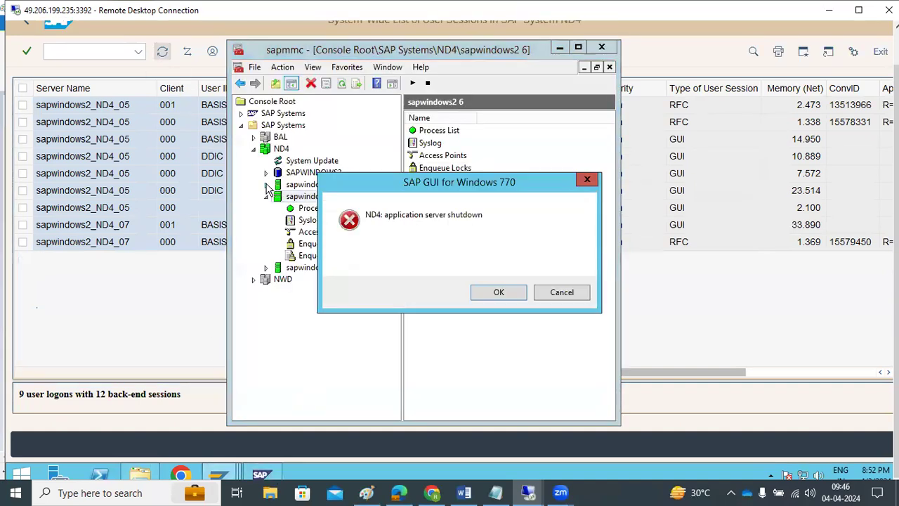
pyautogui.click(576, 293)
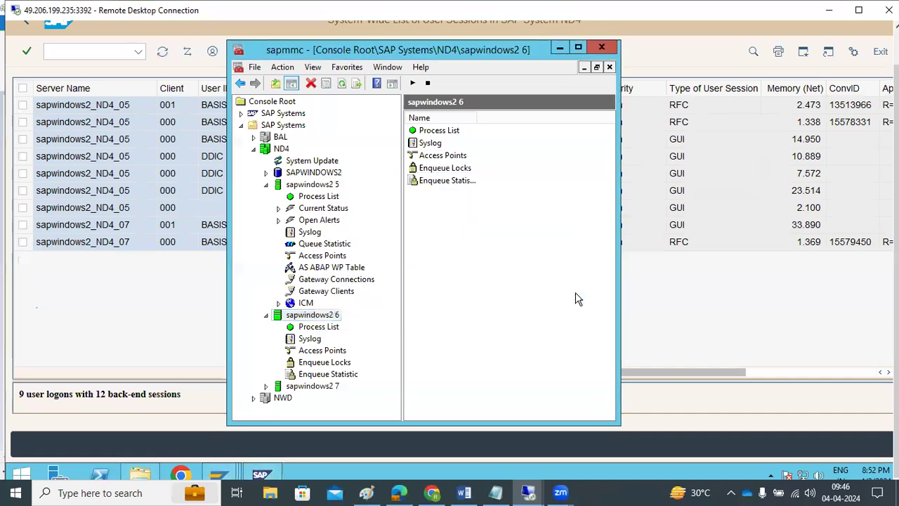
pyautogui.click(175, 76)
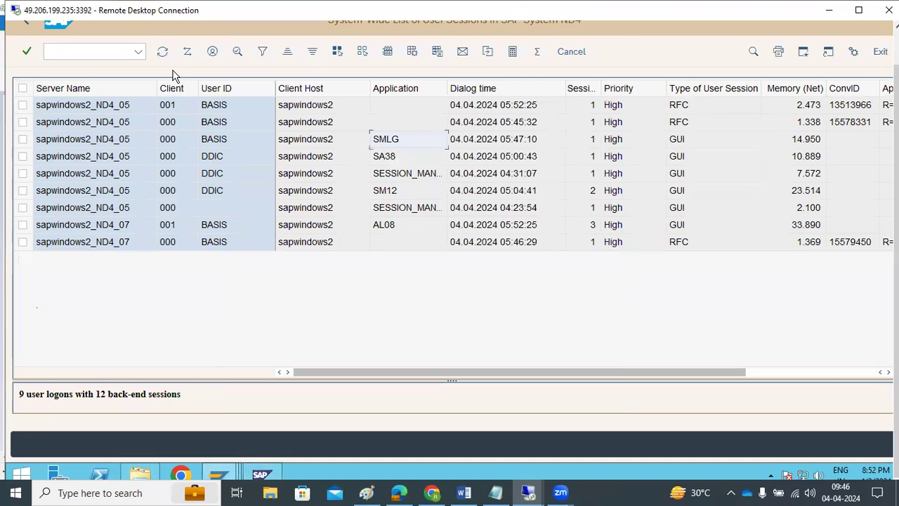
# Step: Refresh the session list after the shutdown and compare it with the sapwindows2_ND4_07 instance sessions
pyautogui.click(175, 75)
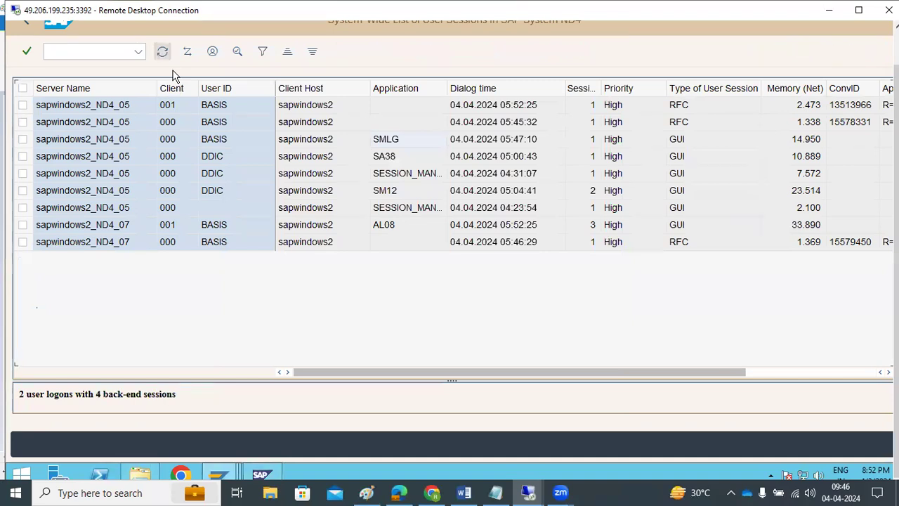
pyautogui.click(175, 75)
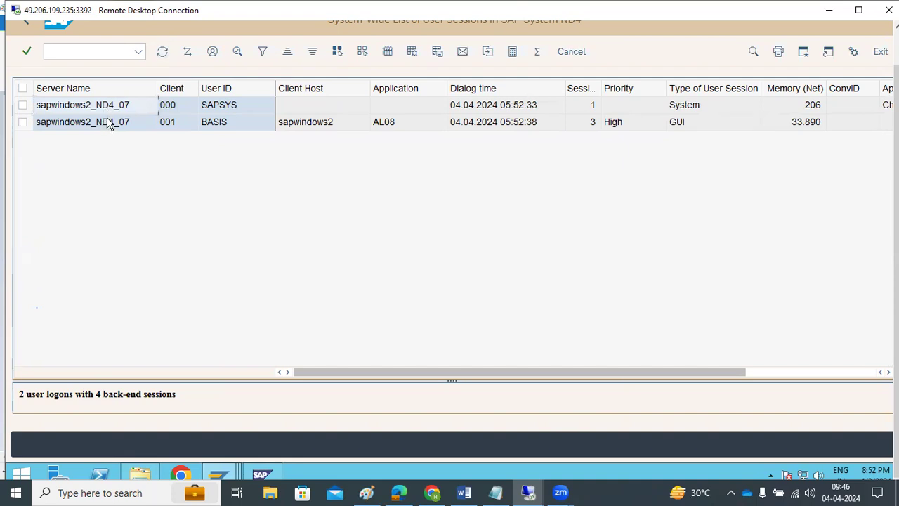
pyautogui.click(229, 480)
pyautogui.click(347, 407)
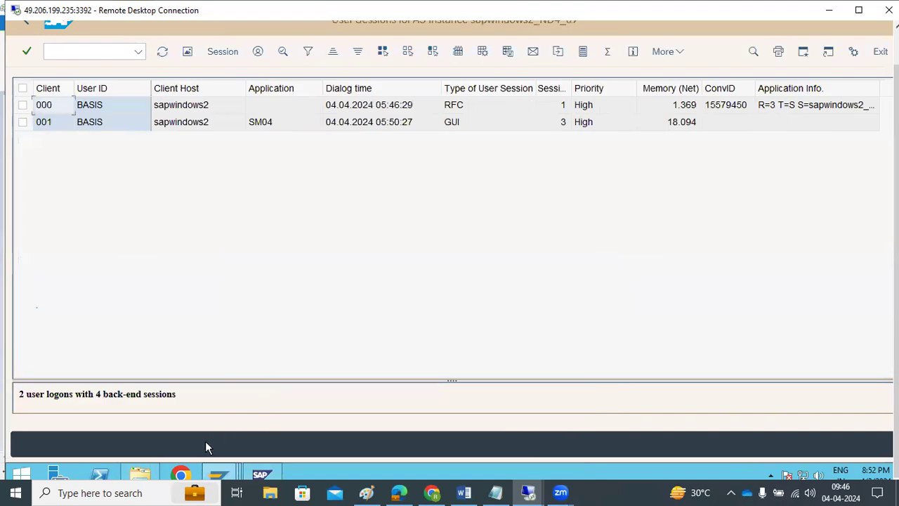
pyautogui.moveTo(223, 475)
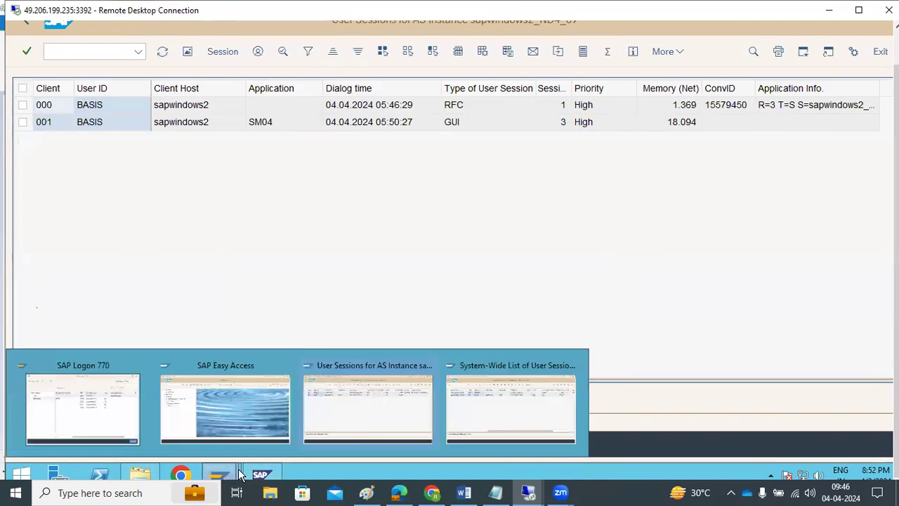
pyautogui.click(529, 397)
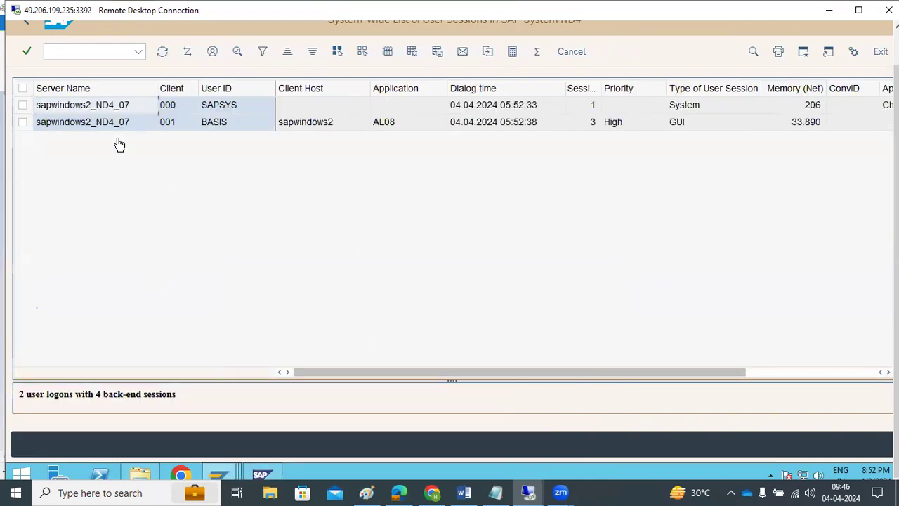
# Step: Bring up the Management Console, then switch to SAP Logon 770 for a new ND4 logon
pyautogui.moveTo(234, 477)
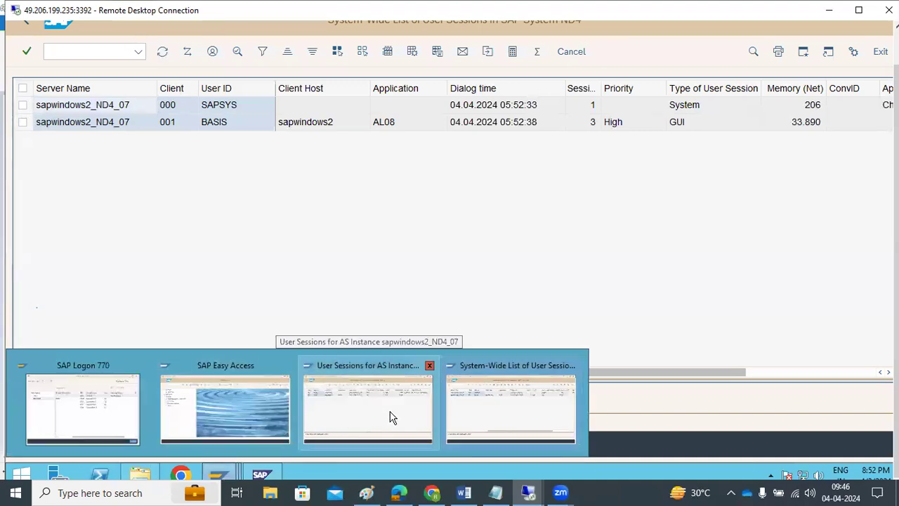
pyautogui.click(271, 476)
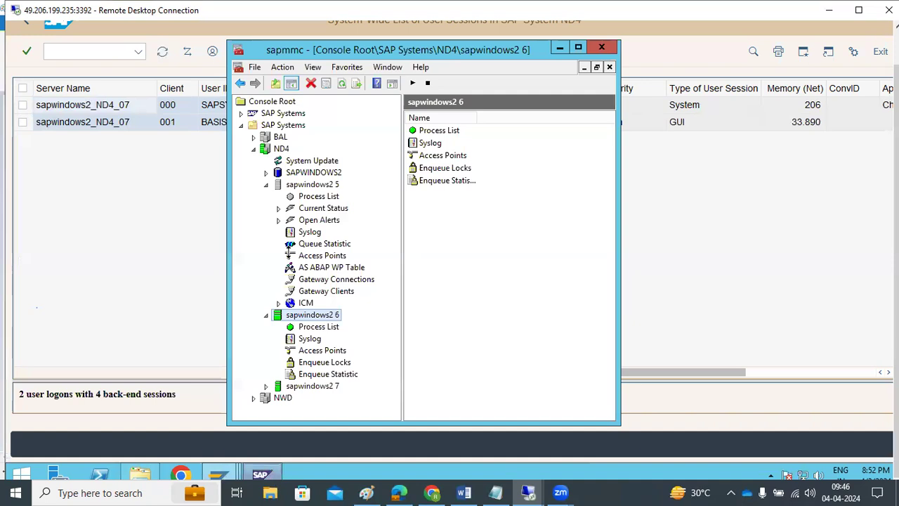
pyautogui.moveTo(261, 475)
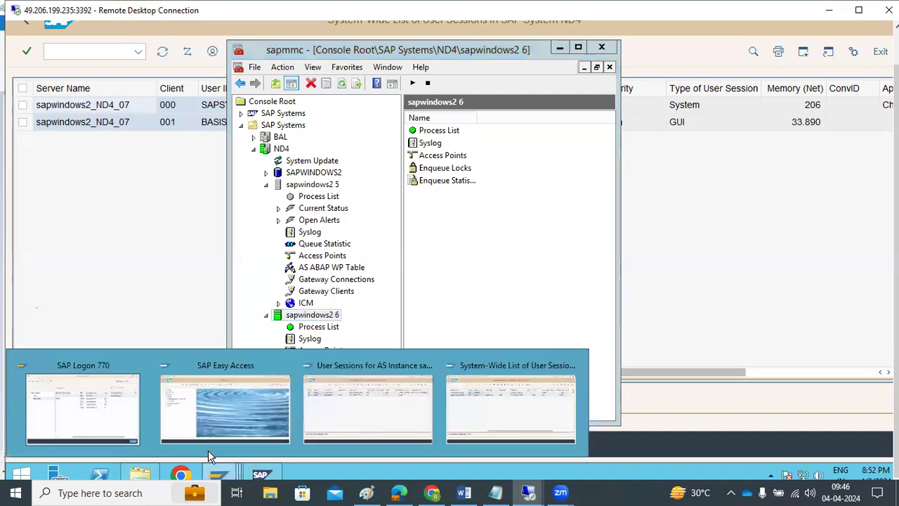
pyautogui.click(94, 399)
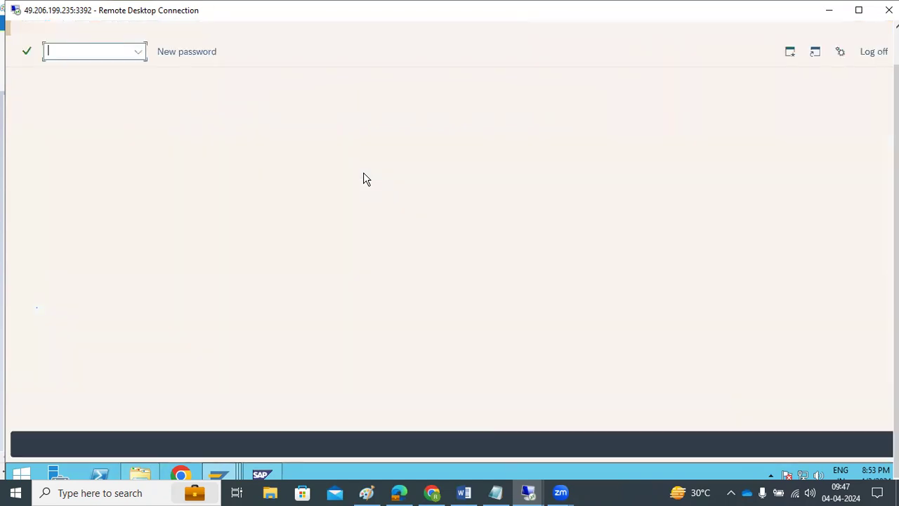
# Step: Log on to ND4 client 000 as user DDIC
pyautogui.write('000')
pyautogui.press('Tab')
pyautogui.write('ddic')
pyautogui.press('Tab')
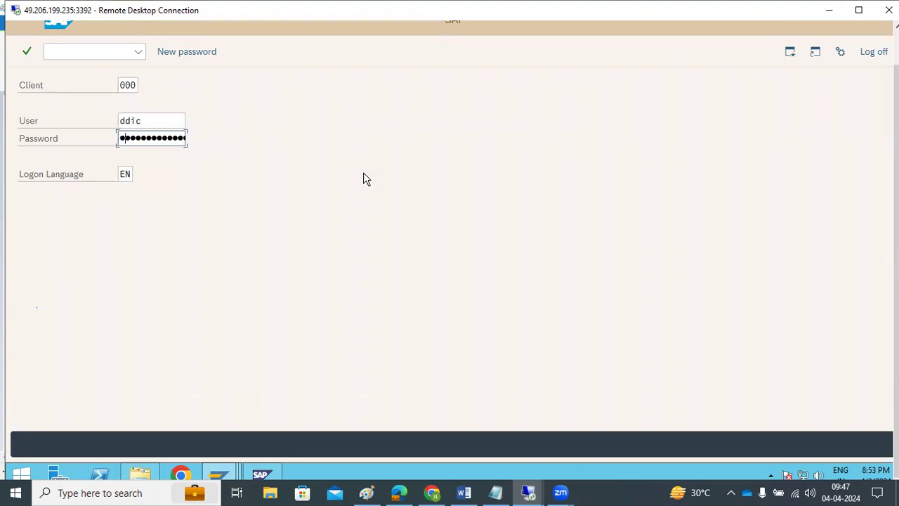
pyautogui.press('Return')
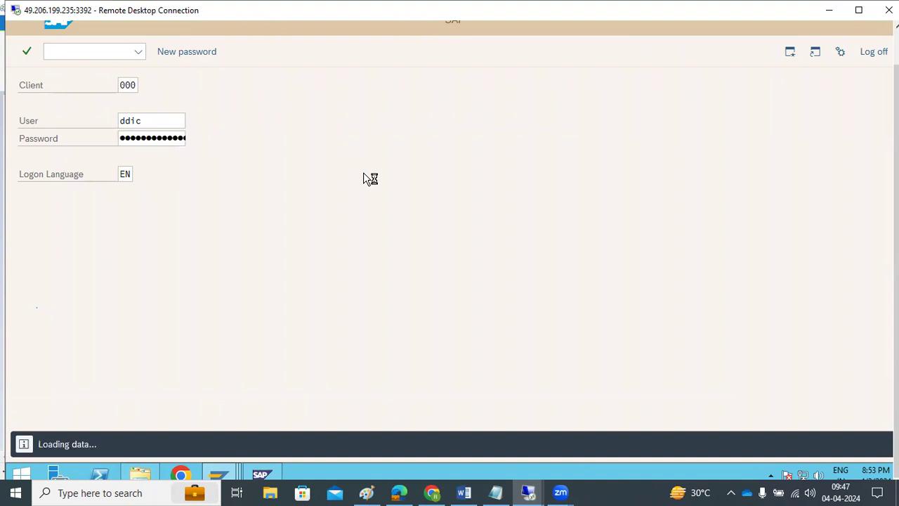
# Step: Run transaction SICK, then bring forward the ND4_07 instance's user sessions list
pyautogui.write('sick')
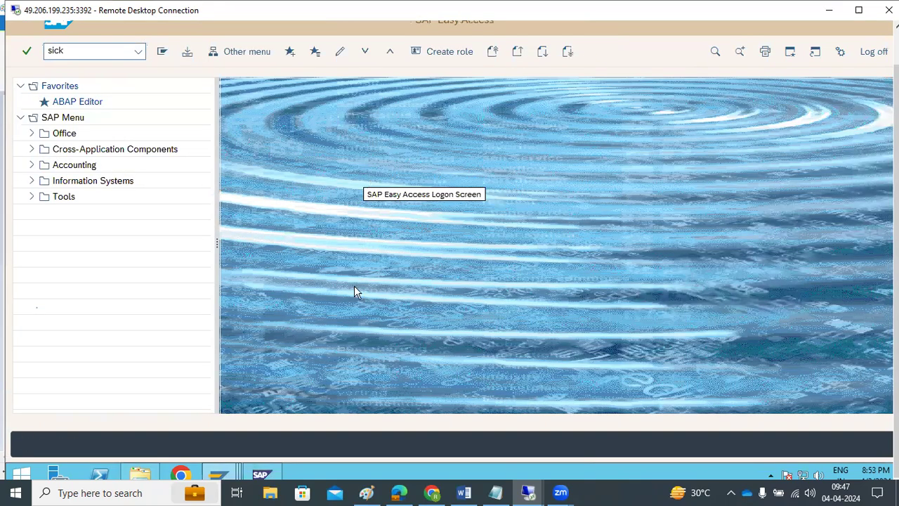
pyautogui.press('Return')
pyautogui.moveTo(221, 475)
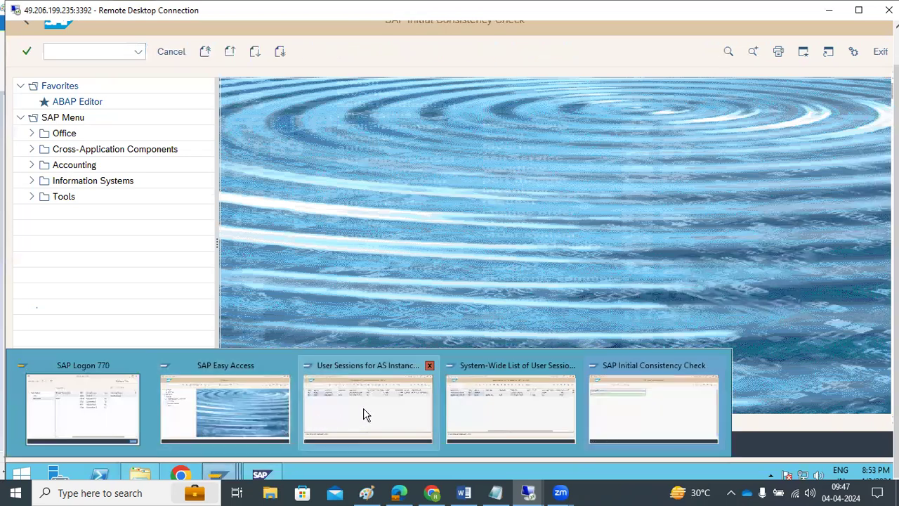
pyautogui.click(364, 413)
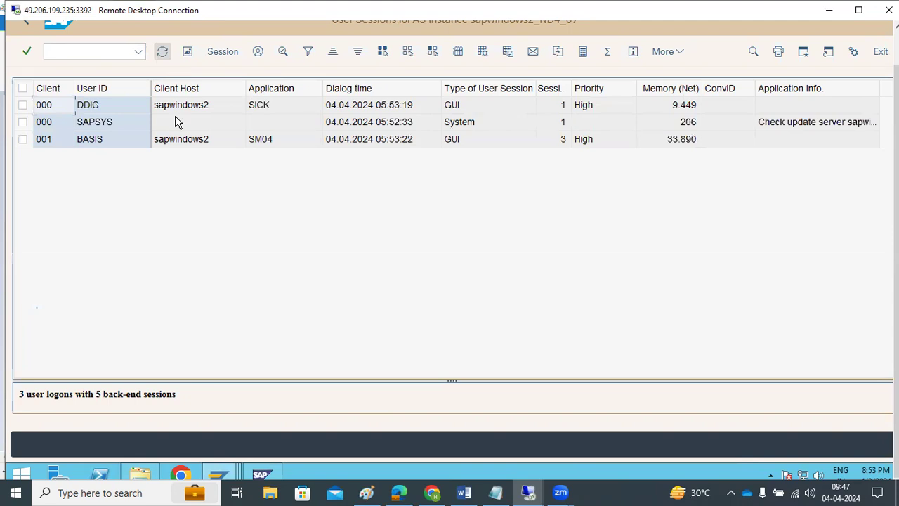
# Step: Point out the DDIC session running SICK, check the system-wide list at 3 logons, then switch to Paint
pyautogui.click(263, 112)
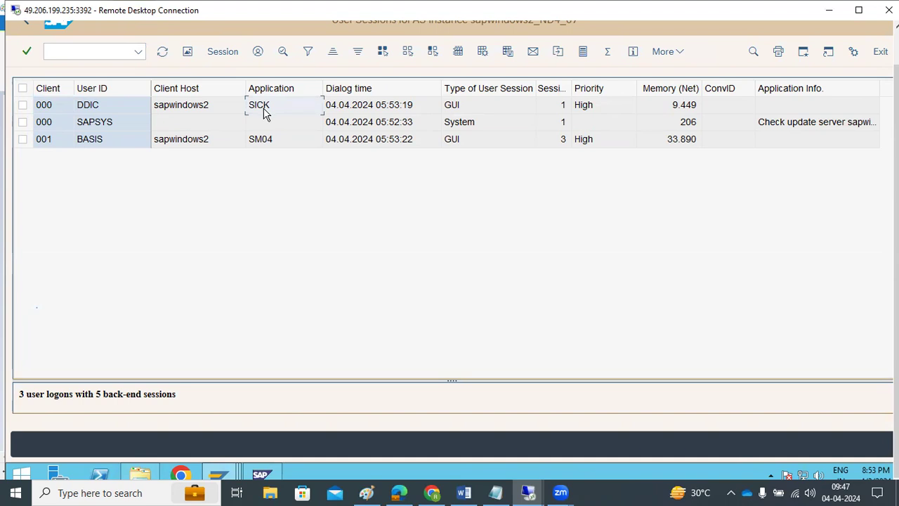
pyautogui.moveTo(259, 471)
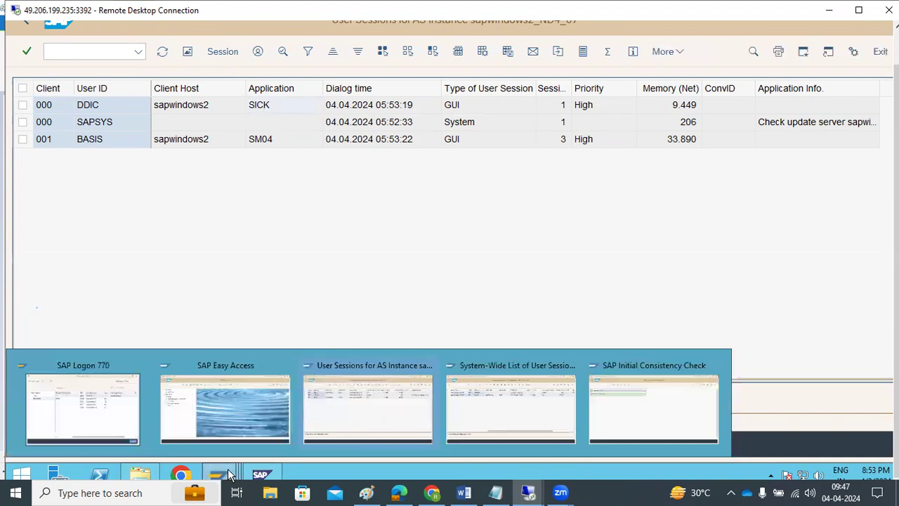
pyautogui.click(468, 408)
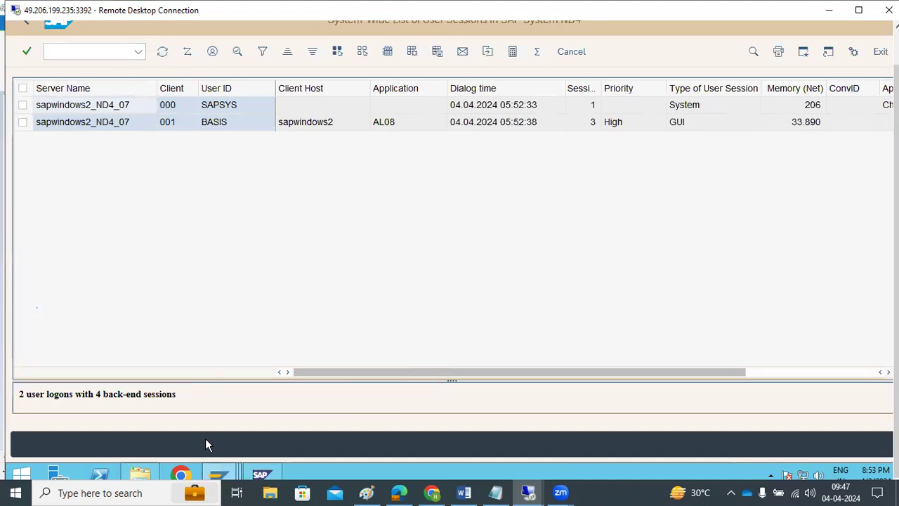
pyautogui.moveTo(260, 474)
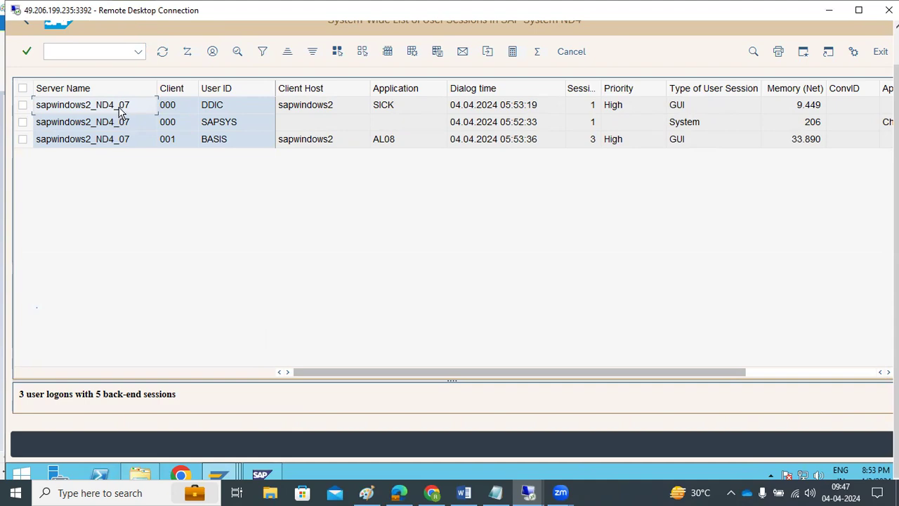
pyautogui.click(366, 492)
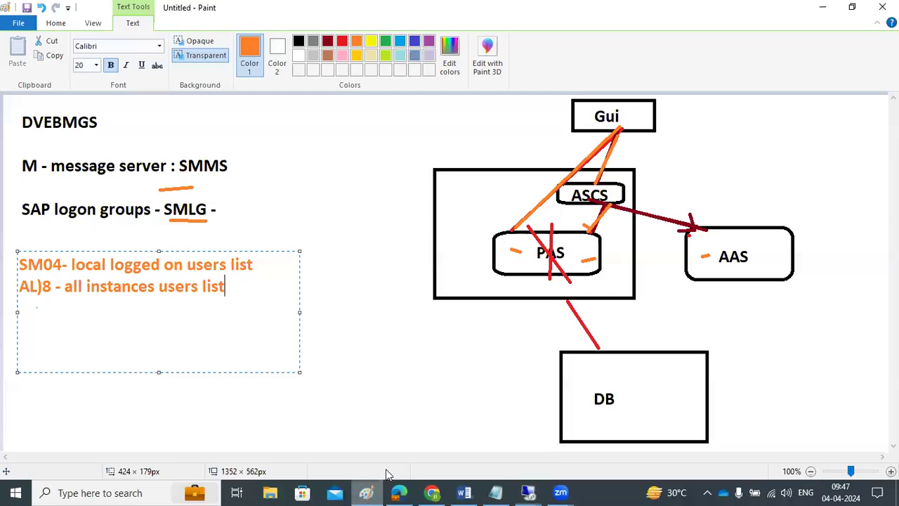
# Step: Commit the orange note pairing SM04 and AL08 with user lists, then return to the remote session list
pyautogui.click(573, 242)
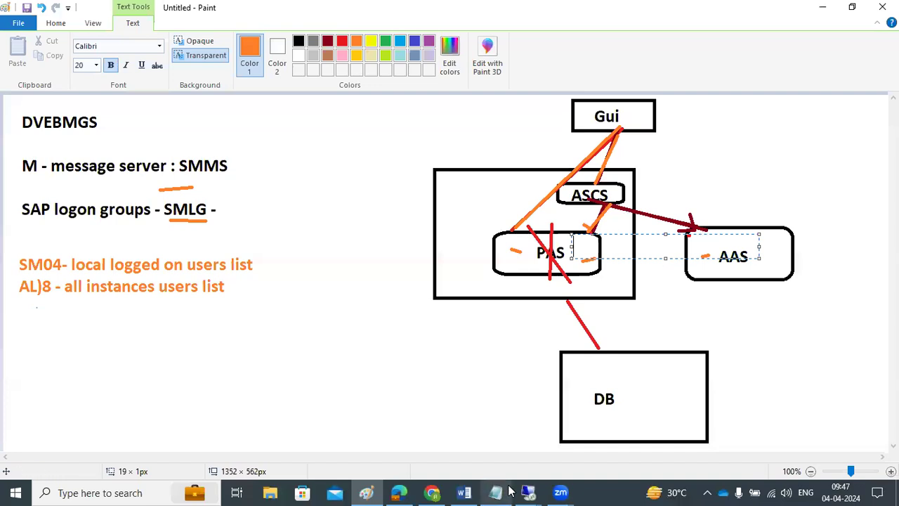
pyautogui.click(536, 488)
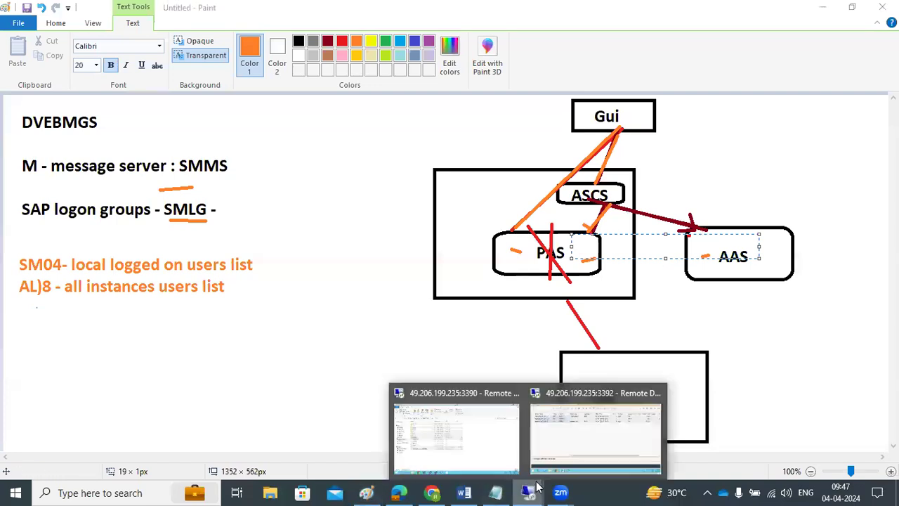
pyautogui.click(564, 432)
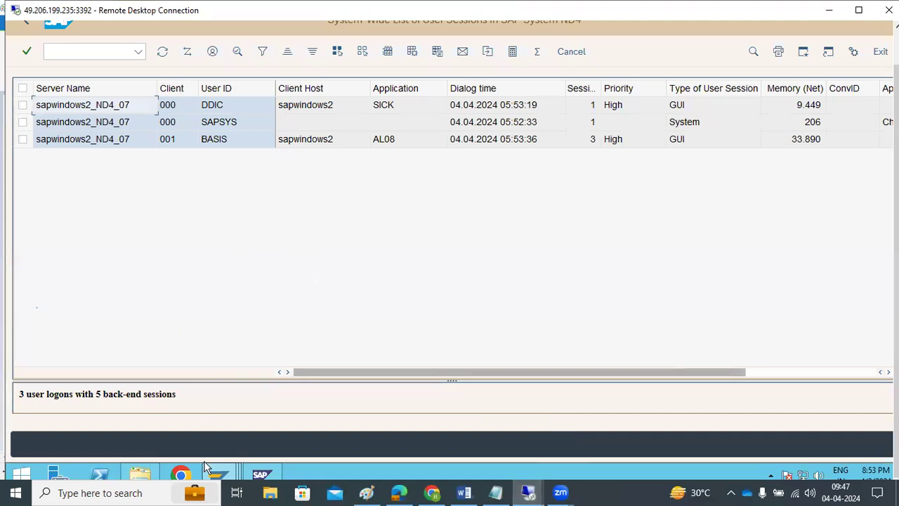
# Step: Confirm ND4-GROUPS in SAP Logon 770 uses group PUBLIC on sapwindows2, cancel unchanged, and select instance 05
pyautogui.moveTo(211, 470)
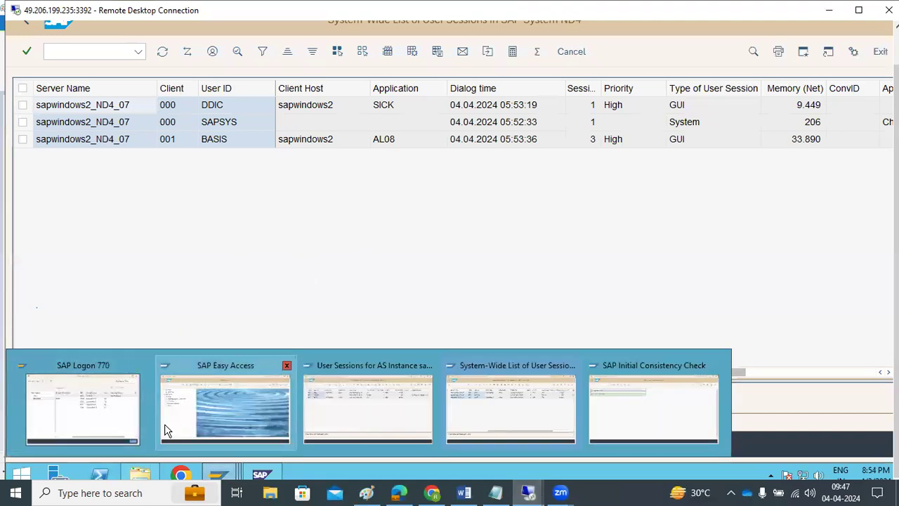
pyautogui.click(132, 360)
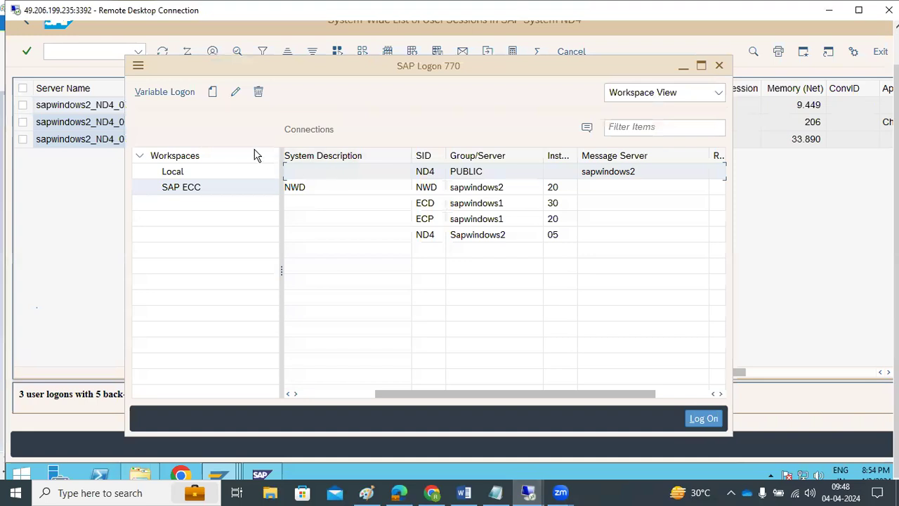
pyautogui.click(232, 94)
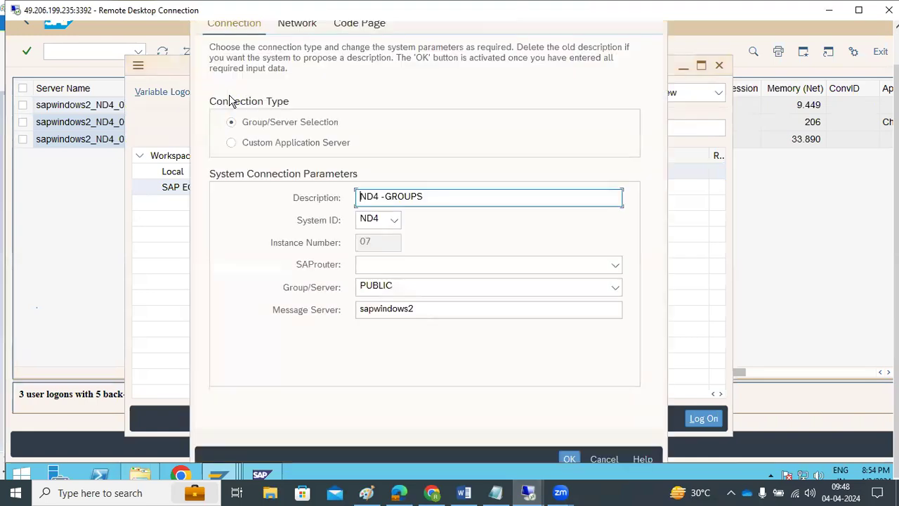
pyautogui.doubleClick(392, 285)
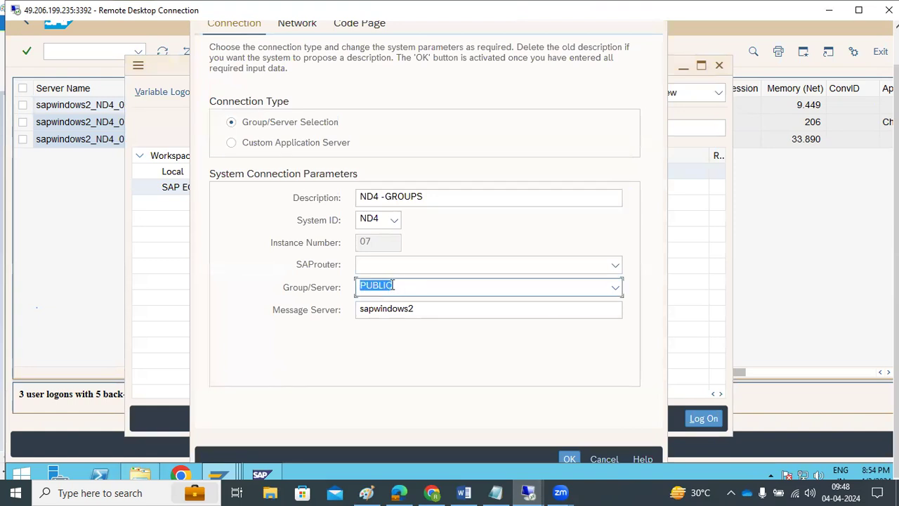
pyautogui.click(602, 453)
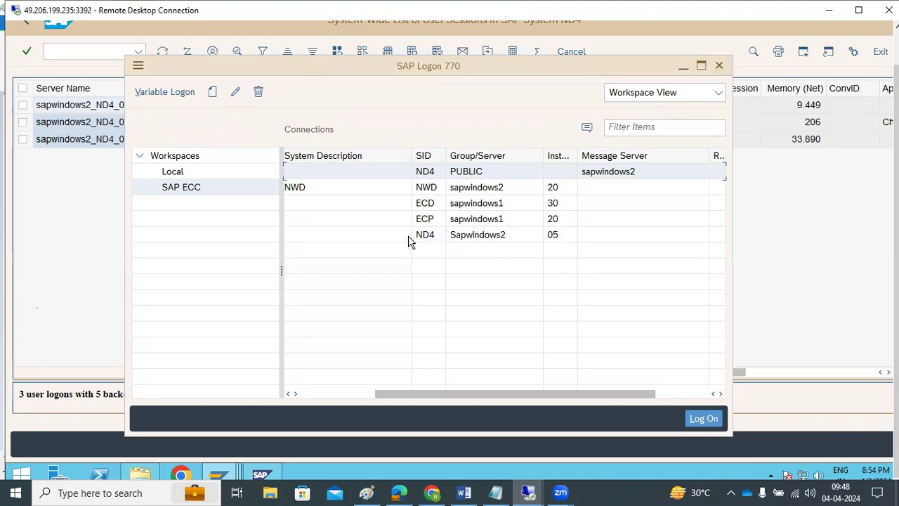
pyautogui.click(411, 236)
pyautogui.click(354, 396)
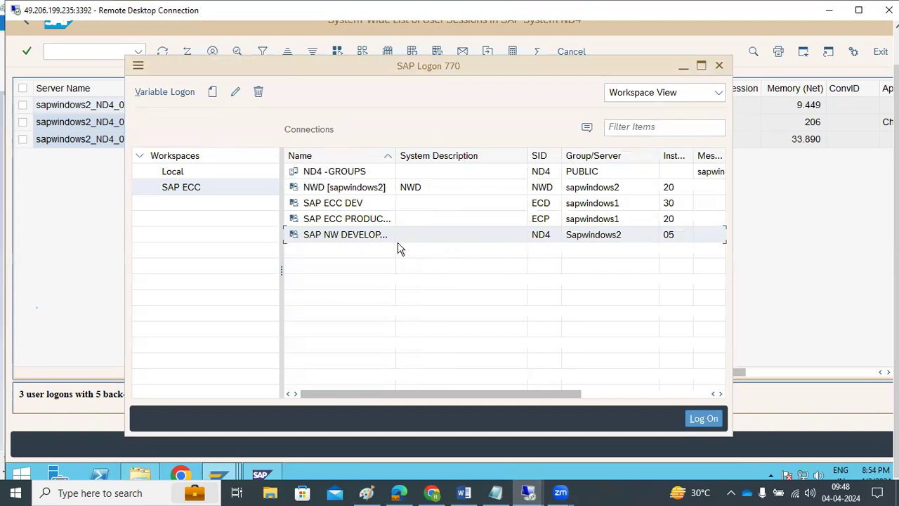
# Step: Try logging on via the ND4 instance 05 connection, dismiss the refused error, and return to the session list
pyautogui.doubleClick(331, 236)
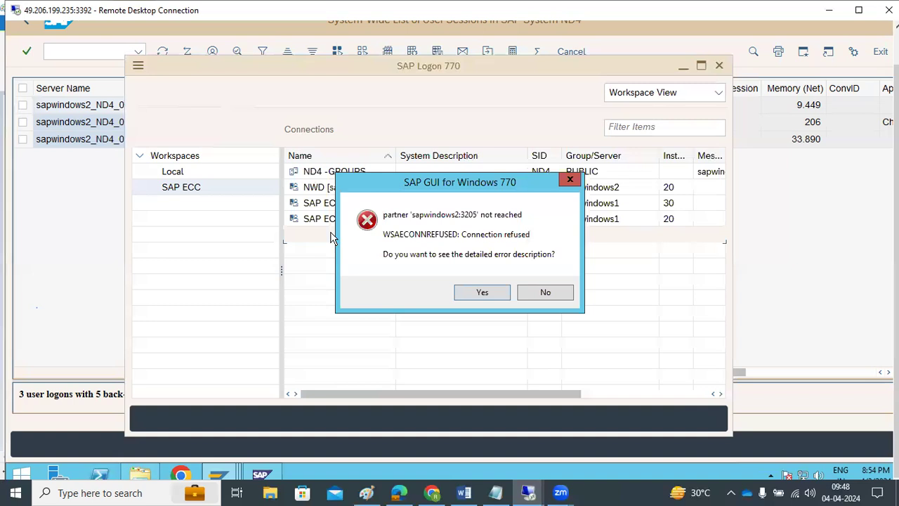
pyautogui.click(546, 292)
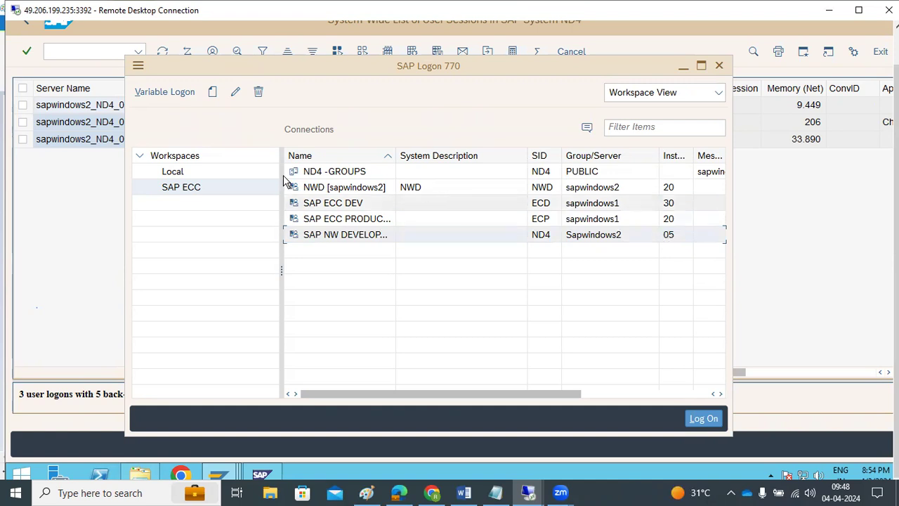
pyautogui.click(39, 258)
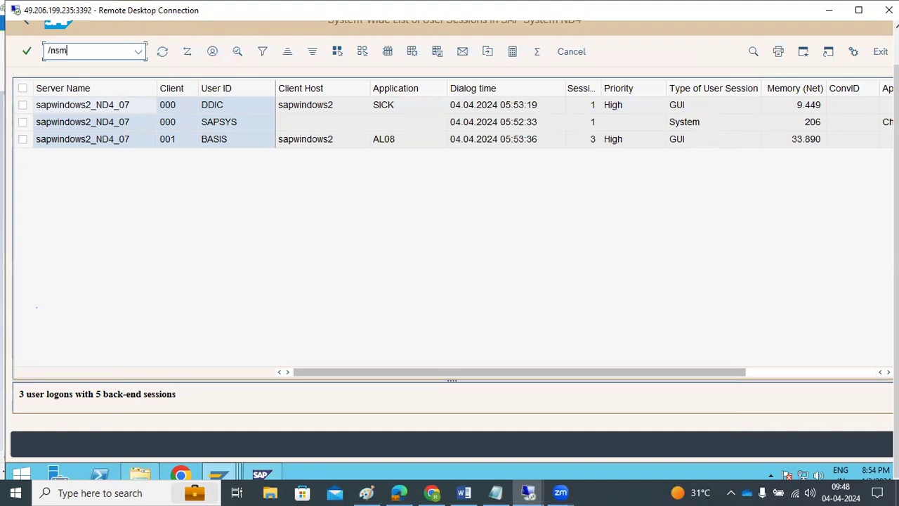
# Step: Run /nsmlg to show logon groups INDIAN and PUBLIC, then select the INDIAN entry
pyautogui.press('Return')
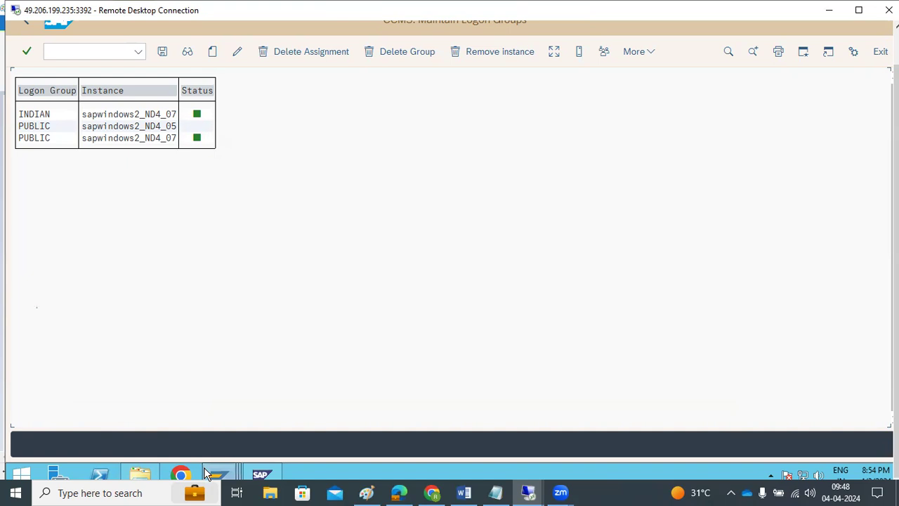
pyautogui.moveTo(217, 473)
pyautogui.click(82, 400)
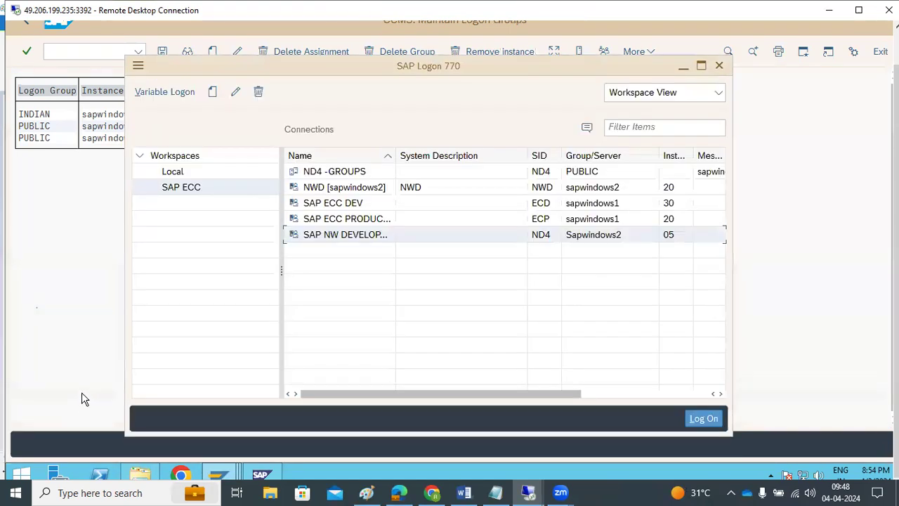
pyautogui.click(40, 252)
pyautogui.click(39, 116)
# Step: Create an assignment pairing logon group INDIAN with instance sapwindows2_ND4_05 and copy it
pyautogui.click(213, 51)
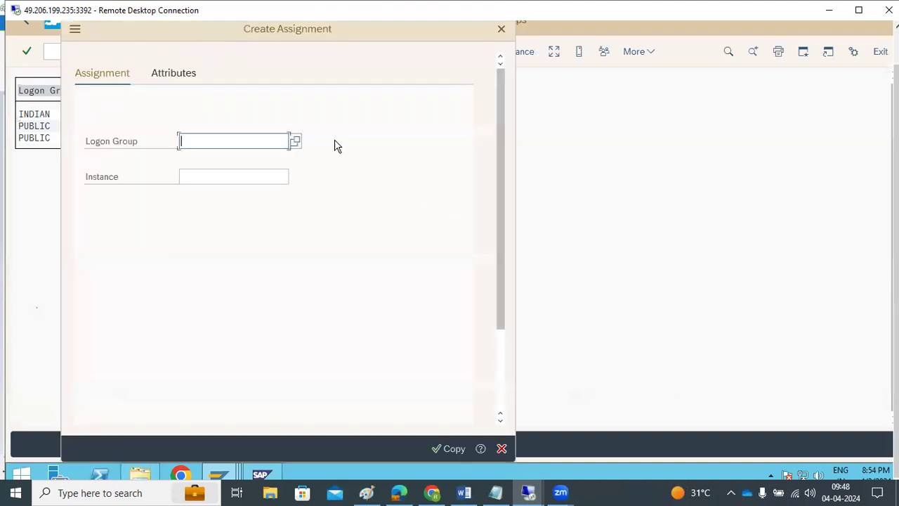
pyautogui.click(294, 141)
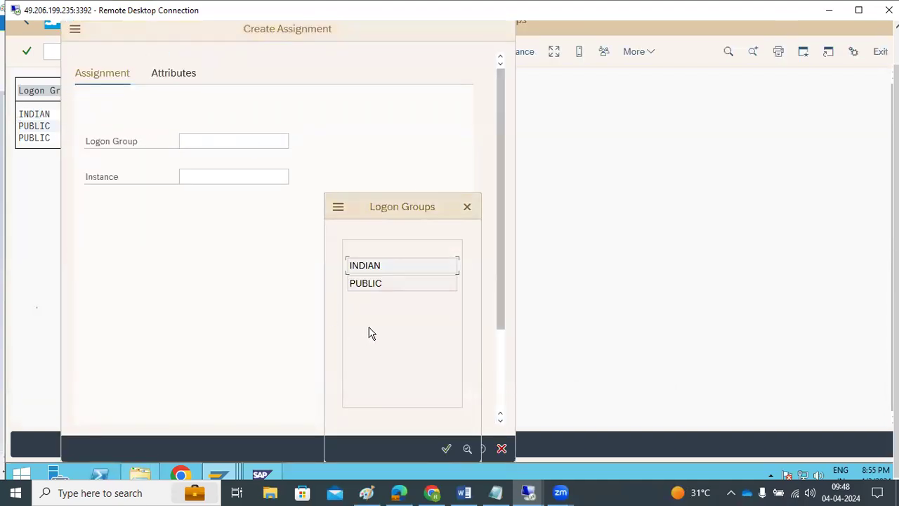
pyautogui.click(353, 265)
pyautogui.click(254, 181)
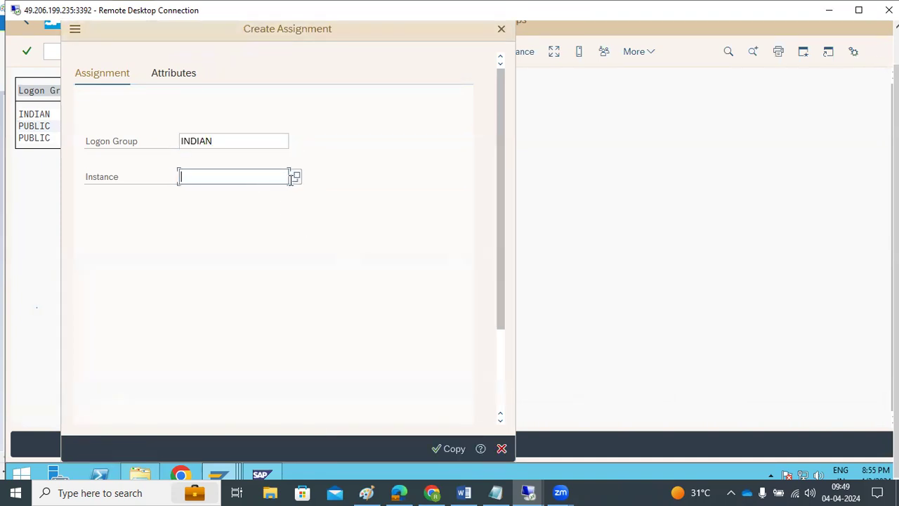
pyautogui.click(293, 179)
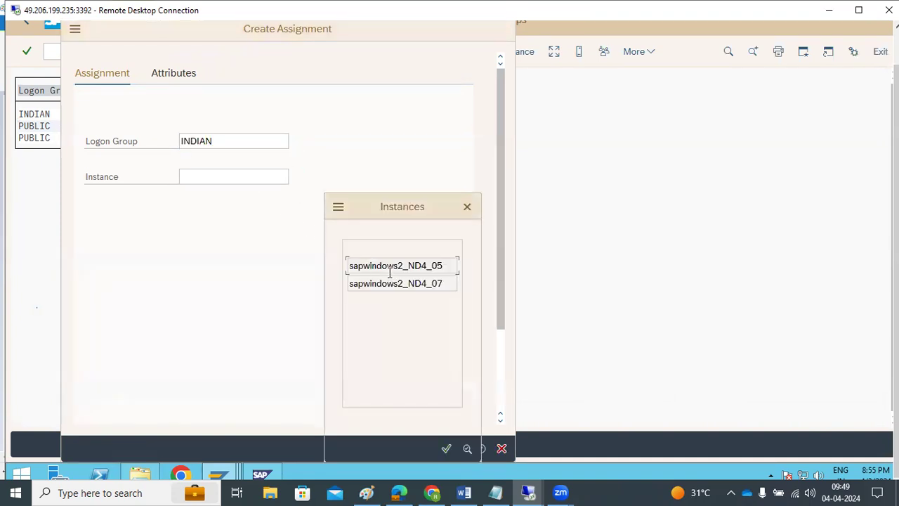
pyautogui.click(390, 271)
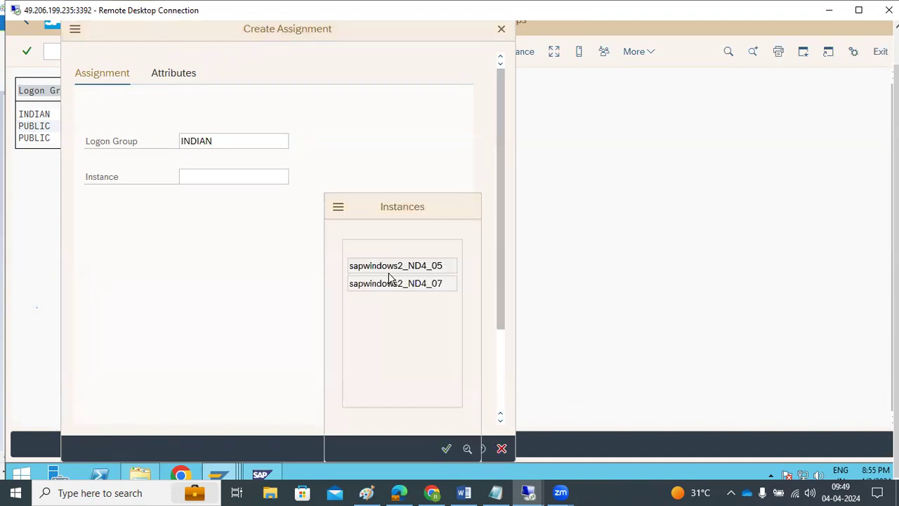
pyautogui.click(455, 449)
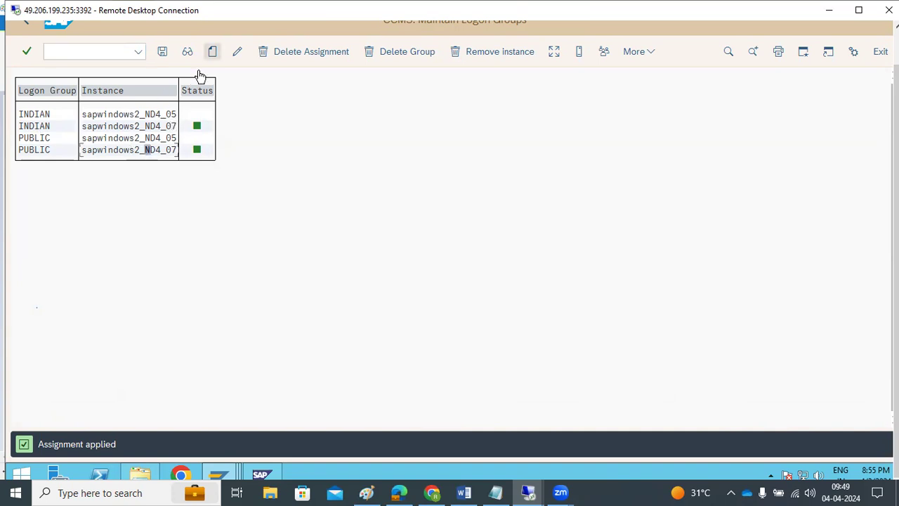
# Step: Assign a new logon group USA to instance sapwindows2_ND4_07 and save the assignment
pyautogui.click(212, 51)
pyautogui.write('USA')
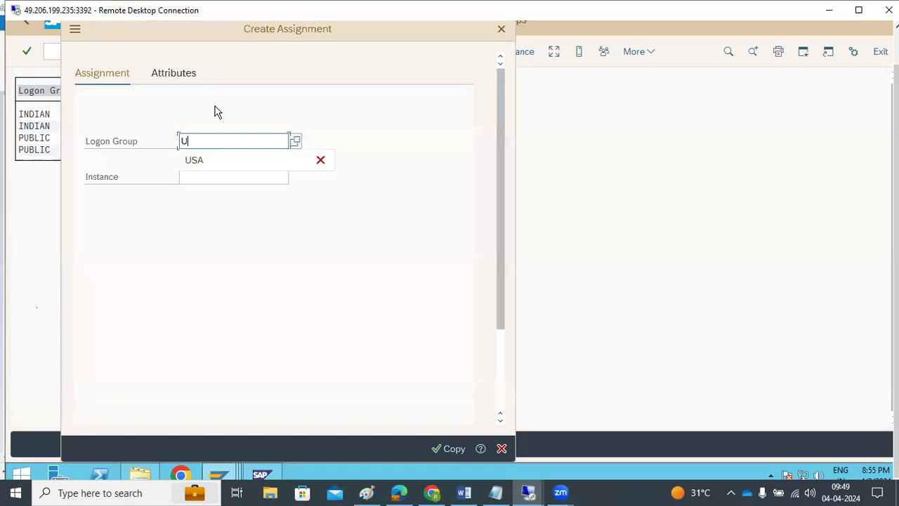
pyautogui.click(221, 181)
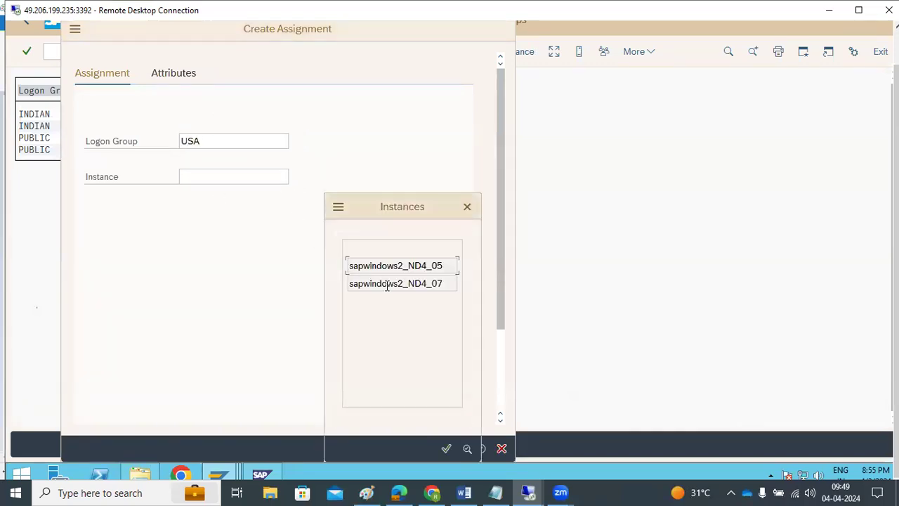
pyautogui.click(387, 284)
pyautogui.click(453, 449)
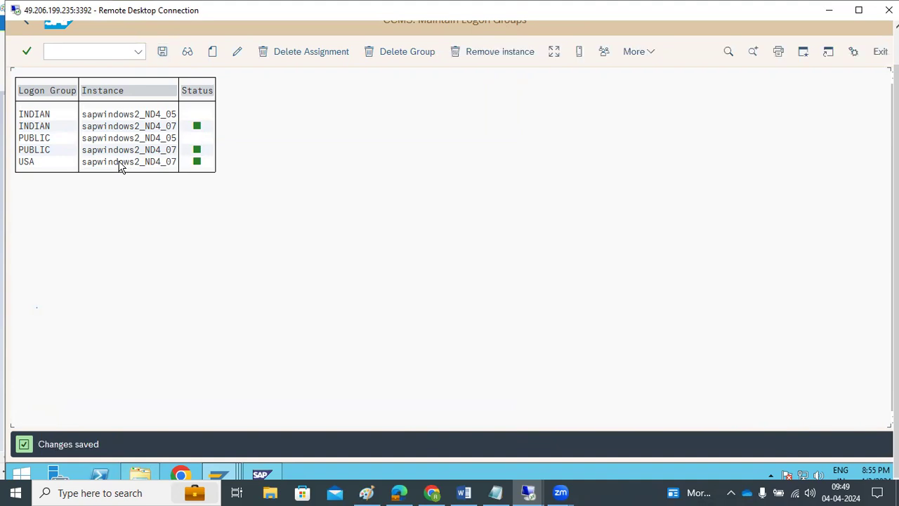
# Step: Change the ND4 -GROUPS connection's Group/Server from PUBLIC to the USA logon group
pyautogui.moveTo(218, 469)
pyautogui.click(86, 405)
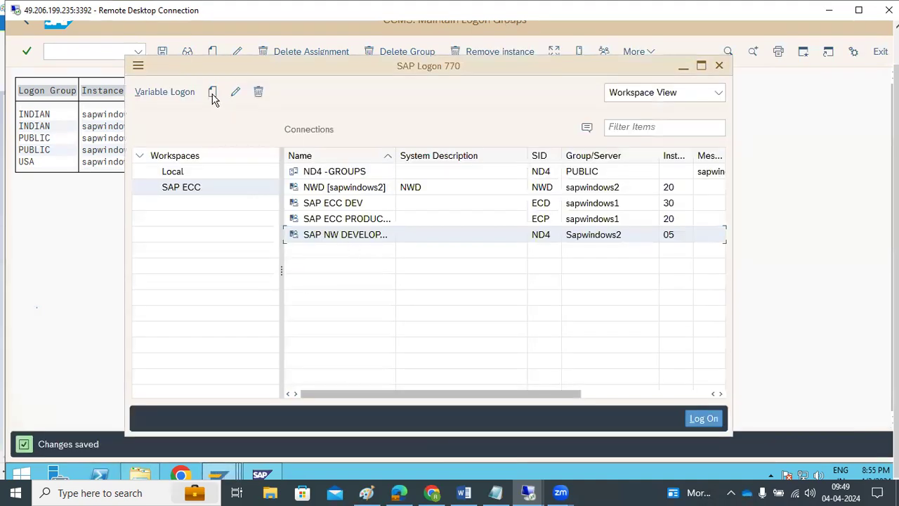
pyautogui.click(322, 173)
pyautogui.click(235, 93)
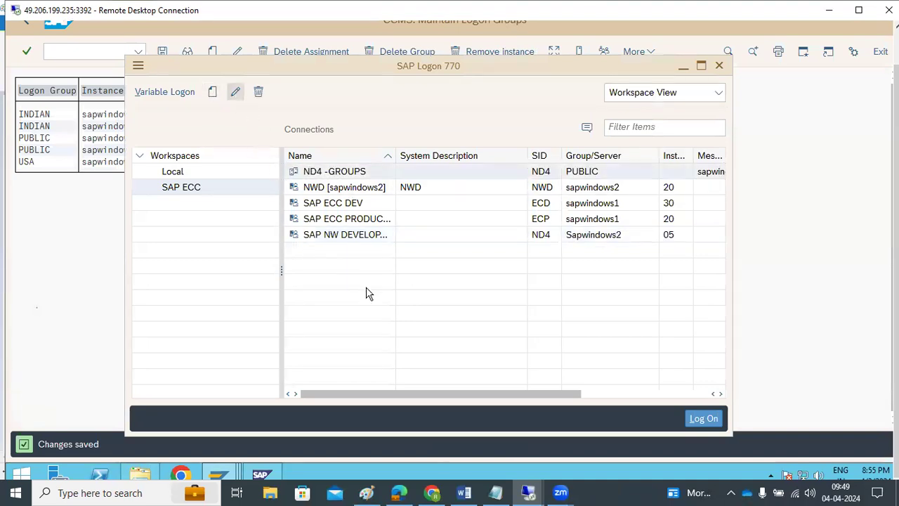
pyautogui.click(616, 291)
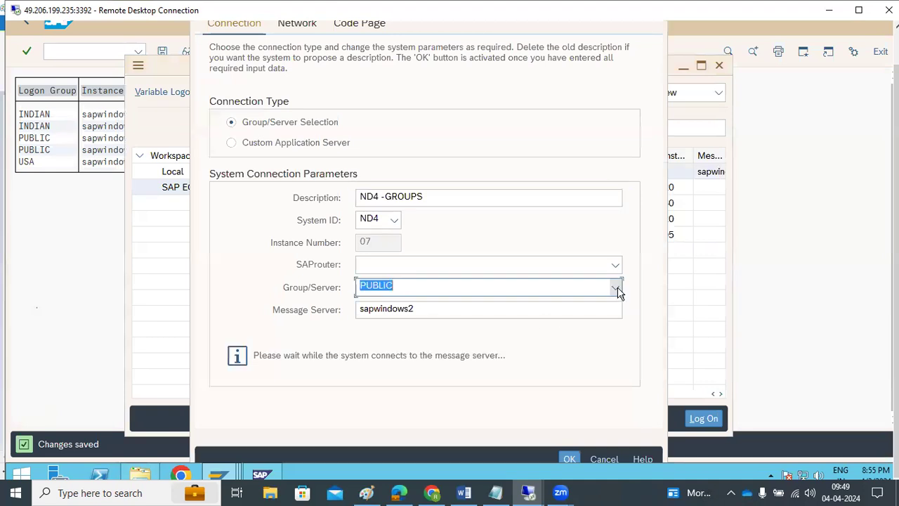
pyautogui.click(401, 335)
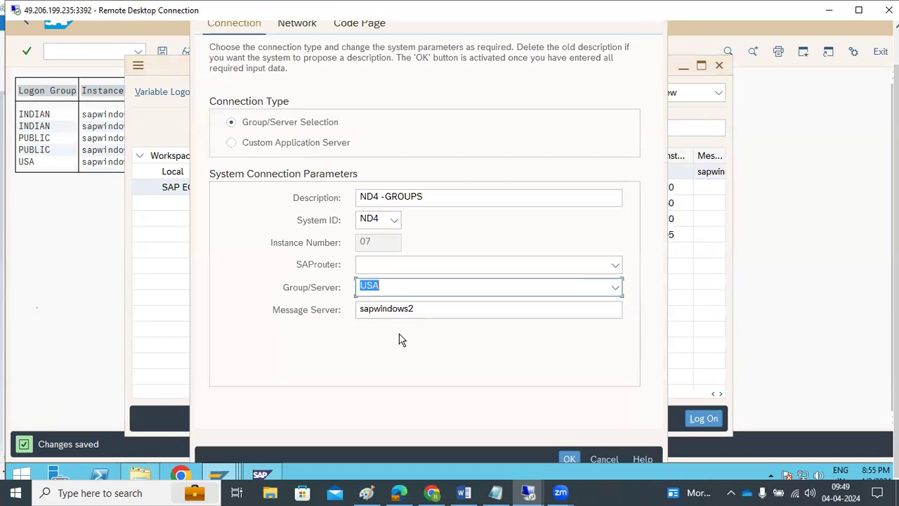
pyautogui.click(561, 453)
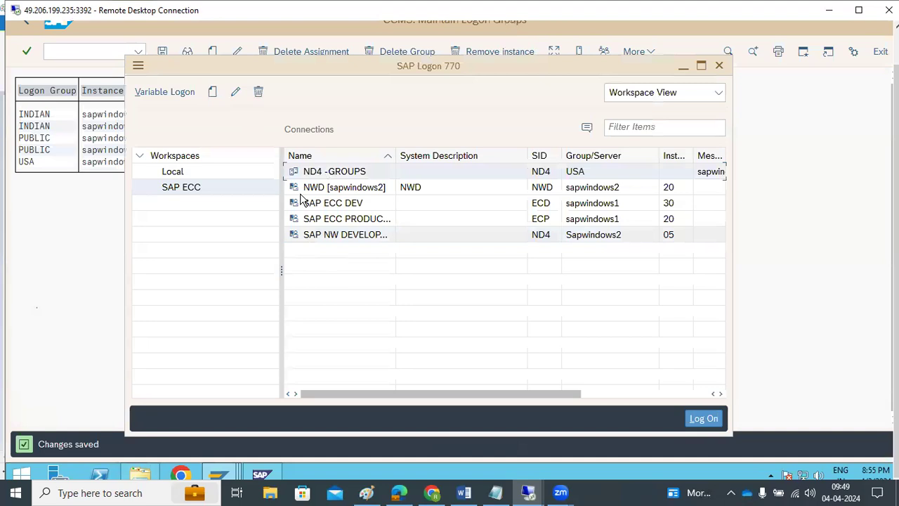
pyautogui.click(26, 163)
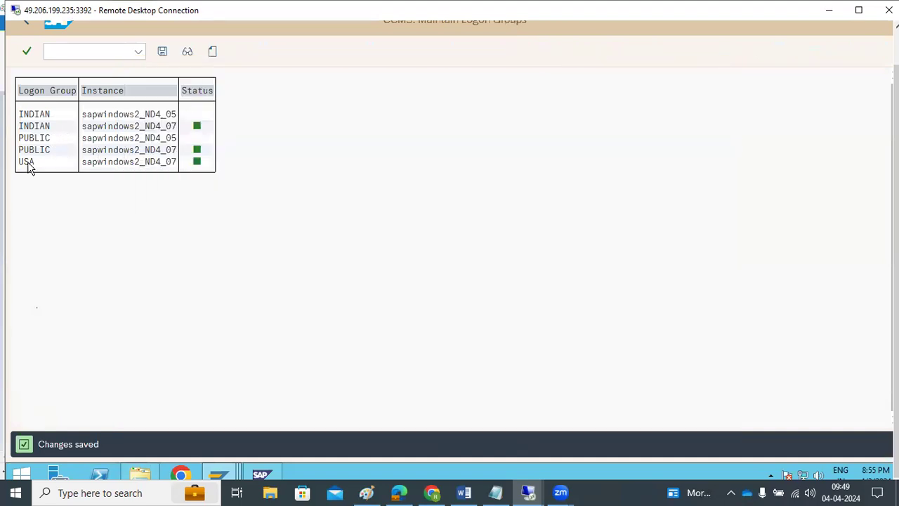
pyautogui.click(121, 163)
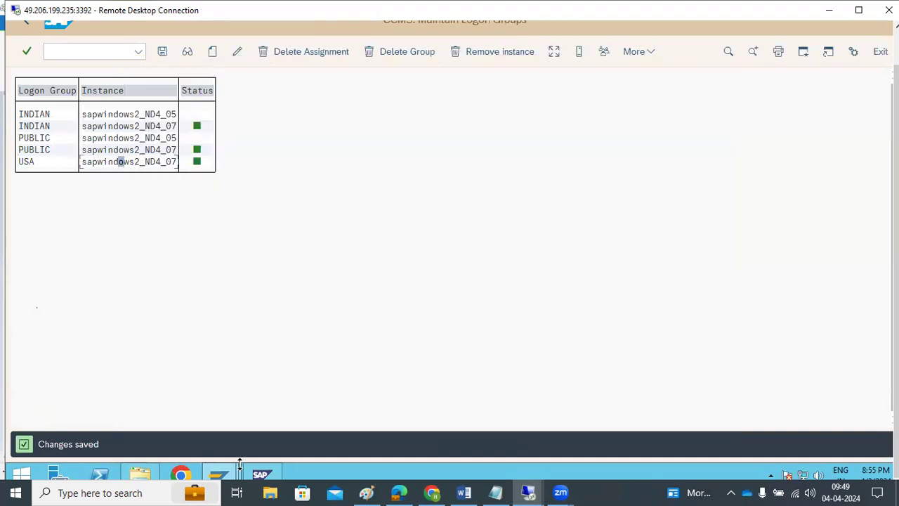
pyautogui.moveTo(222, 477)
pyautogui.click(116, 408)
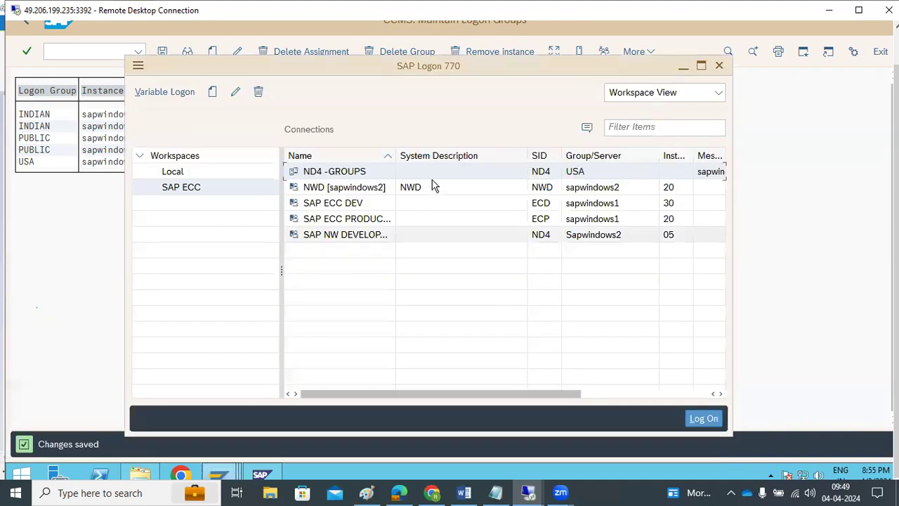
# Step: Test a logon through ND4 -GROUPS, cancel it, close SAP Logon and exit SMLG
pyautogui.doubleClick(430, 172)
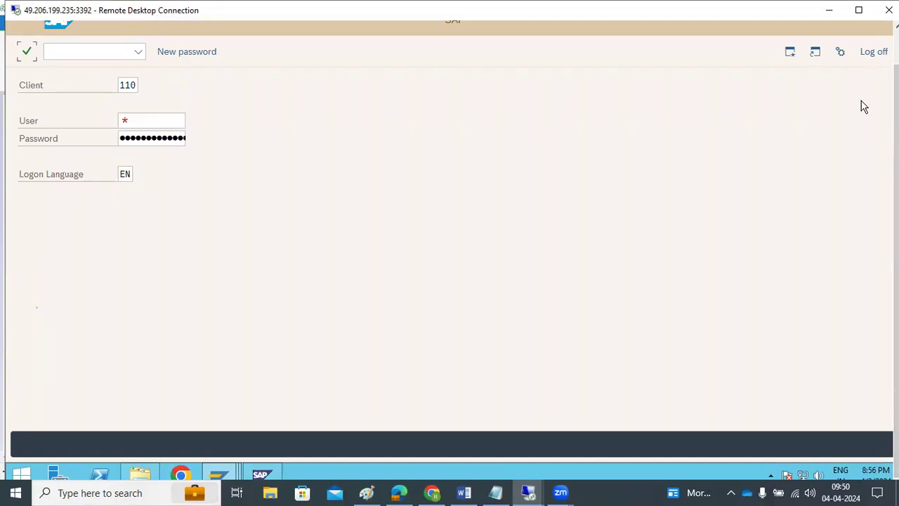
pyautogui.click(870, 56)
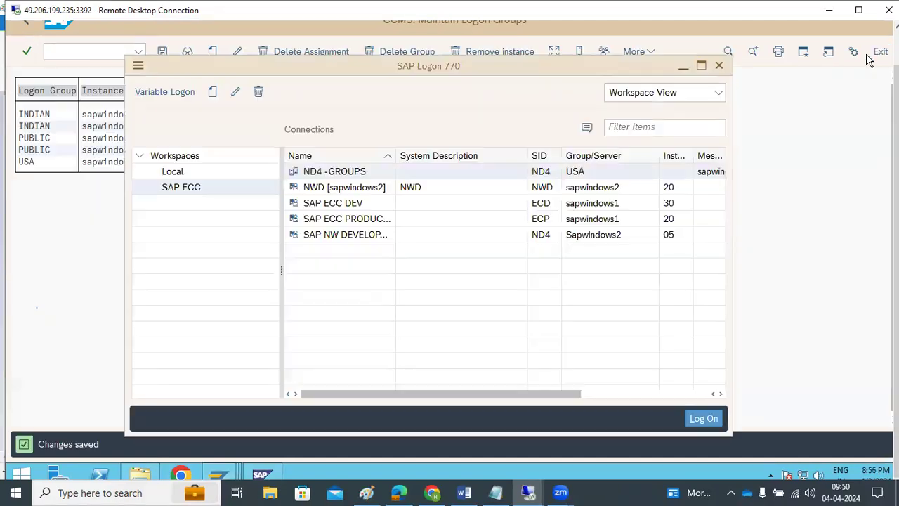
pyautogui.click(721, 64)
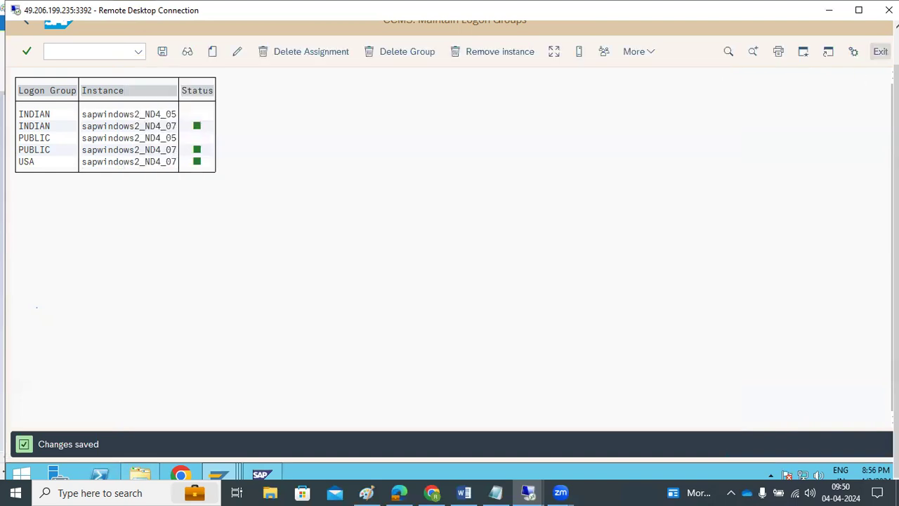
pyautogui.click(873, 59)
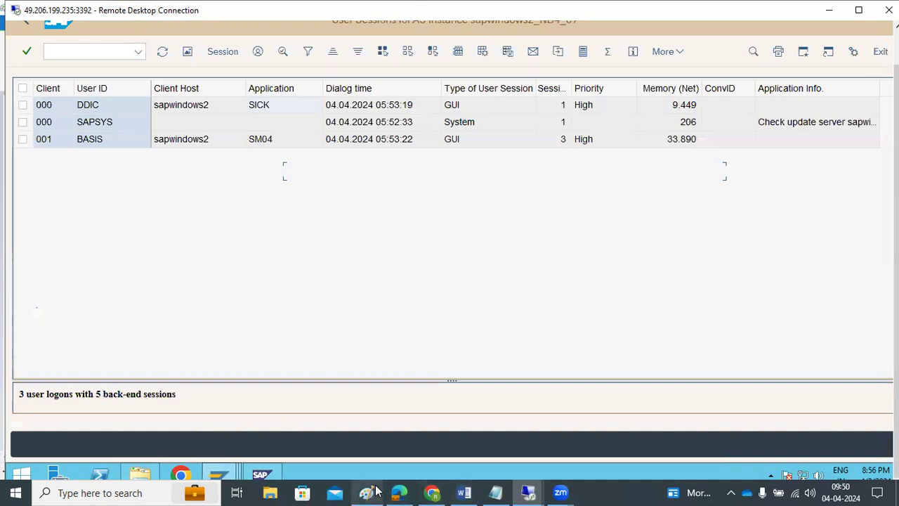
# Step: Glance at the Paint diagram, then run /nsmms to open the Message Server Monitor
pyautogui.click(377, 492)
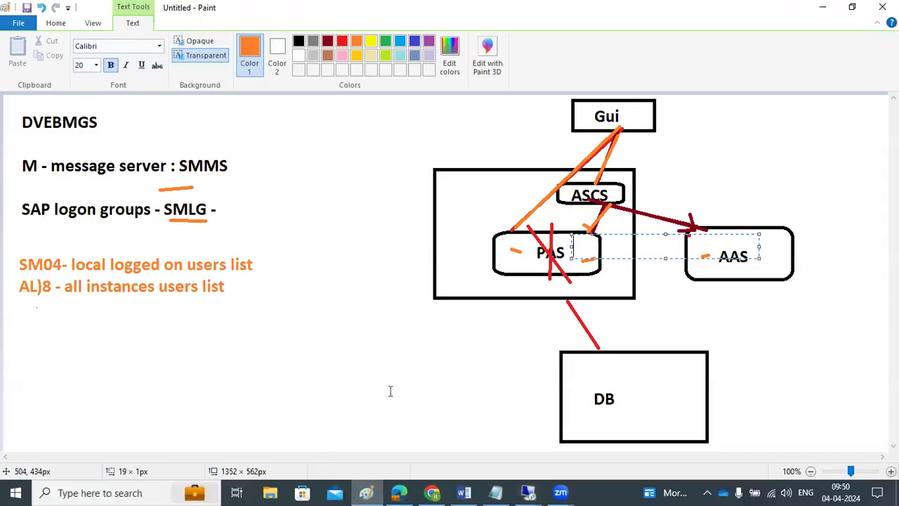
pyautogui.moveTo(529, 493)
pyautogui.click(520, 388)
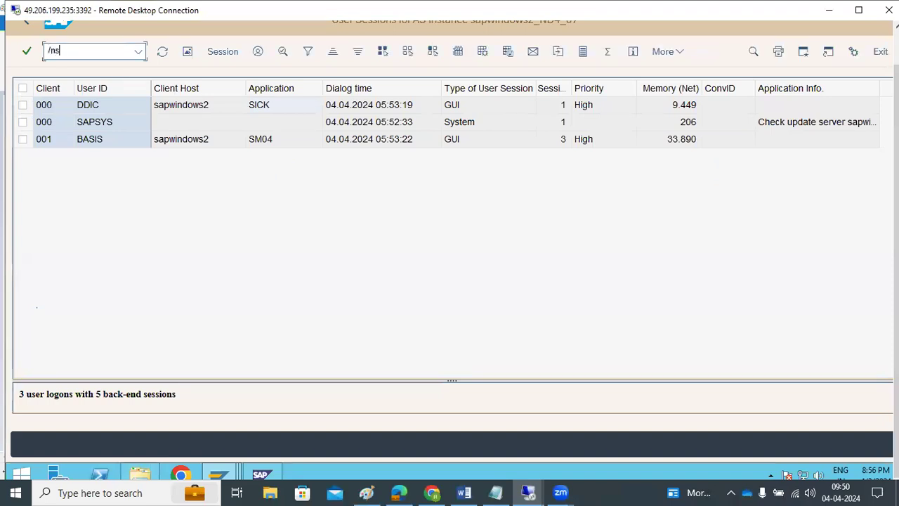
pyautogui.press('Return')
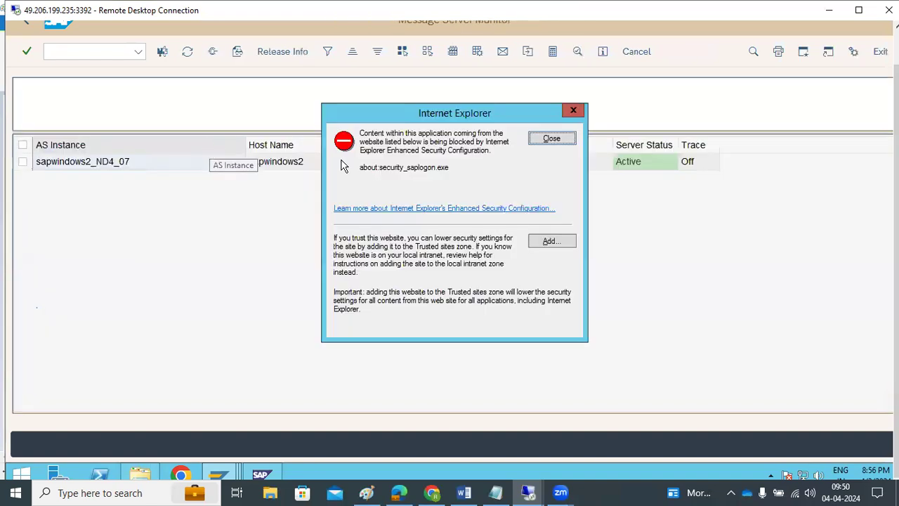
pyautogui.click(552, 139)
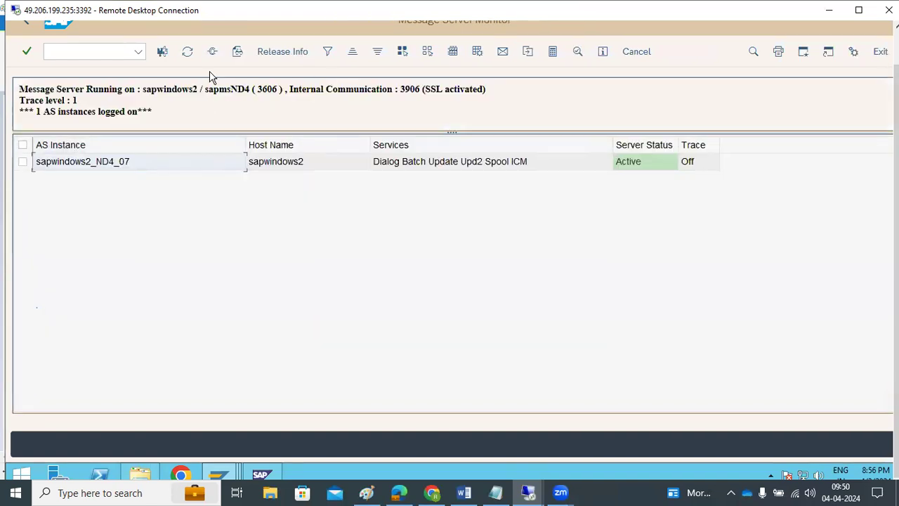
# Step: Inspect instance sapwindows2 5's actions in the SAP management console without changing anything
pyautogui.click(261, 475)
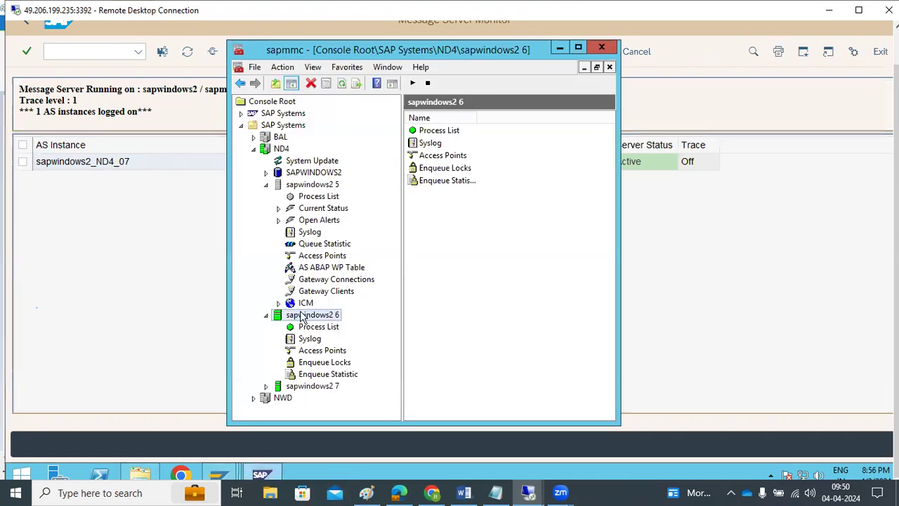
pyautogui.rightClick(289, 186)
pyautogui.press('Escape')
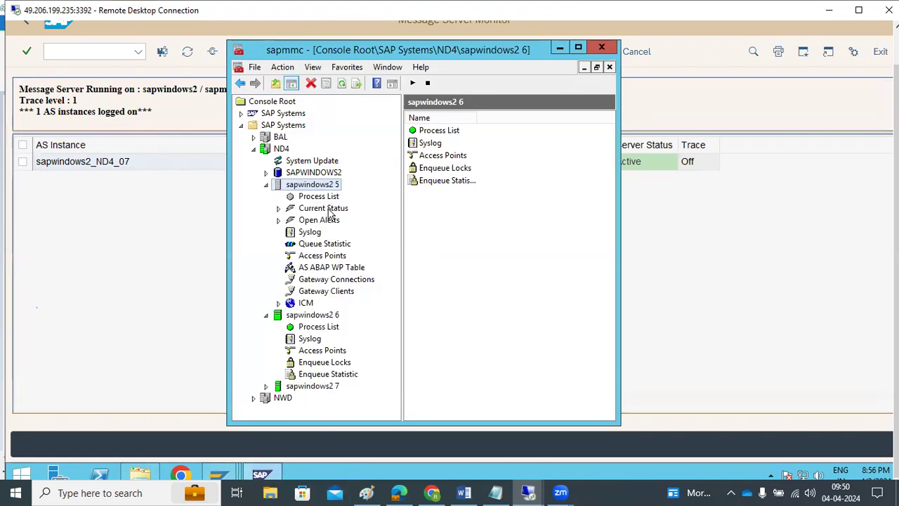
pyautogui.click(727, 333)
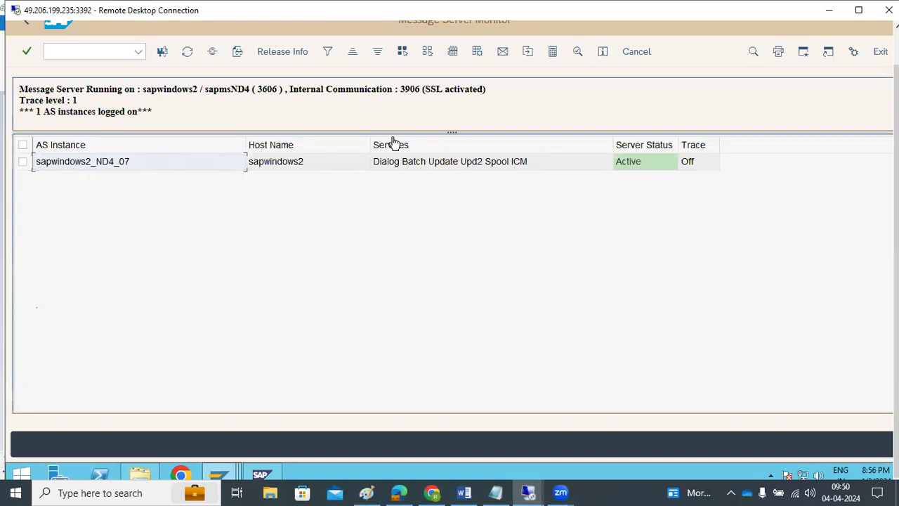
# Step: Review the monitor's message server host sapwindows2, port 3606, and the starting ND4_05 instance
pyautogui.moveTo(54, 90); pyautogui.dragTo(190, 90)
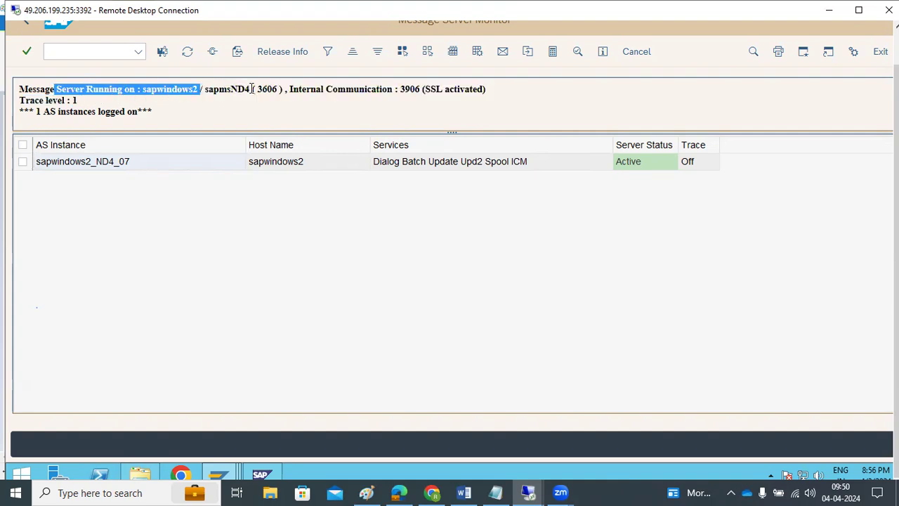
pyautogui.moveTo(252, 89); pyautogui.dragTo(261, 89)
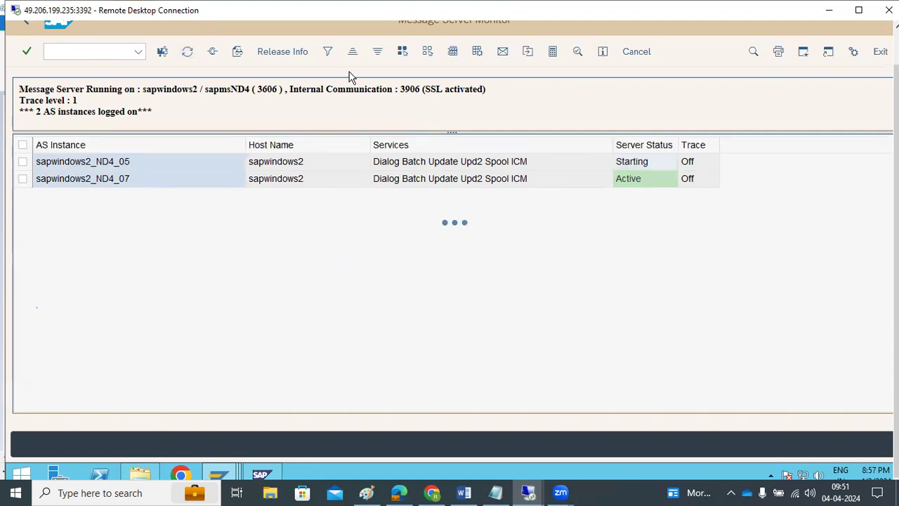
pyautogui.click(636, 166)
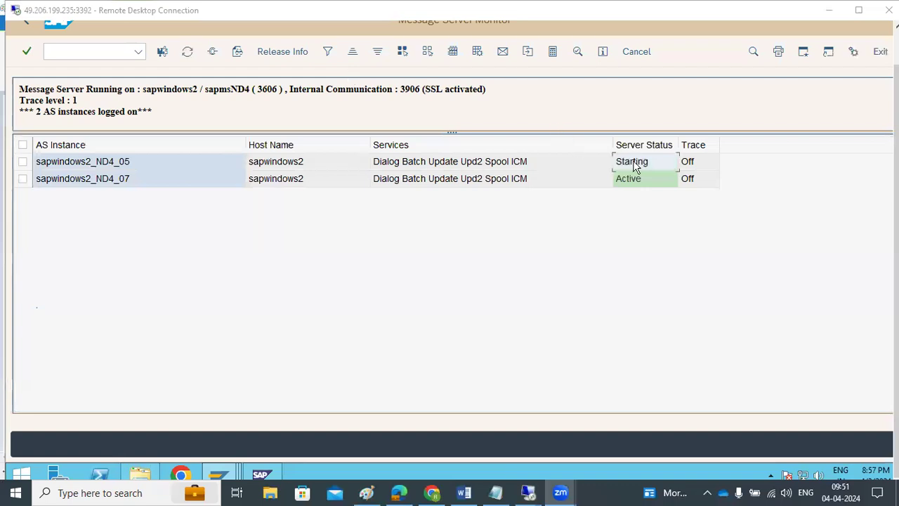
pyautogui.click(695, 146)
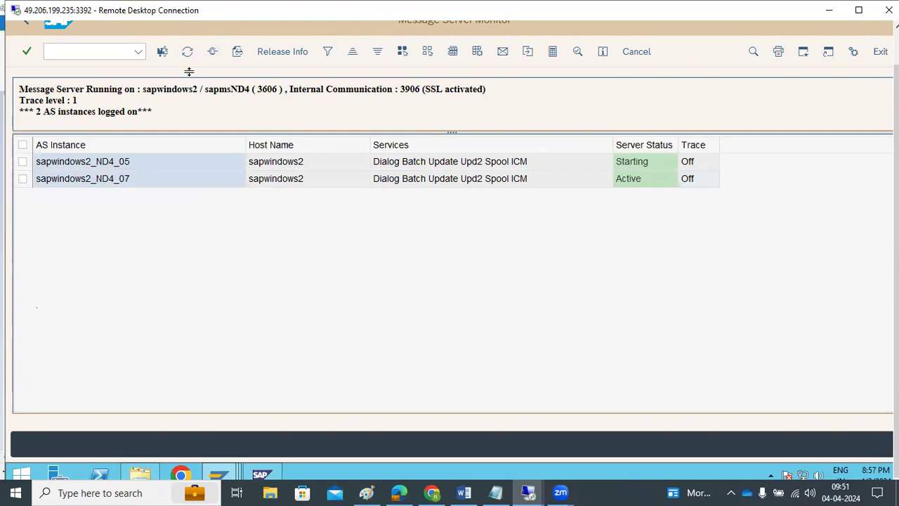
# Step: Add a Paint text note listing SM36, Sm37, SM04, AL08 and 'SMLG- logon group' on separate lines
pyautogui.click(366, 492)
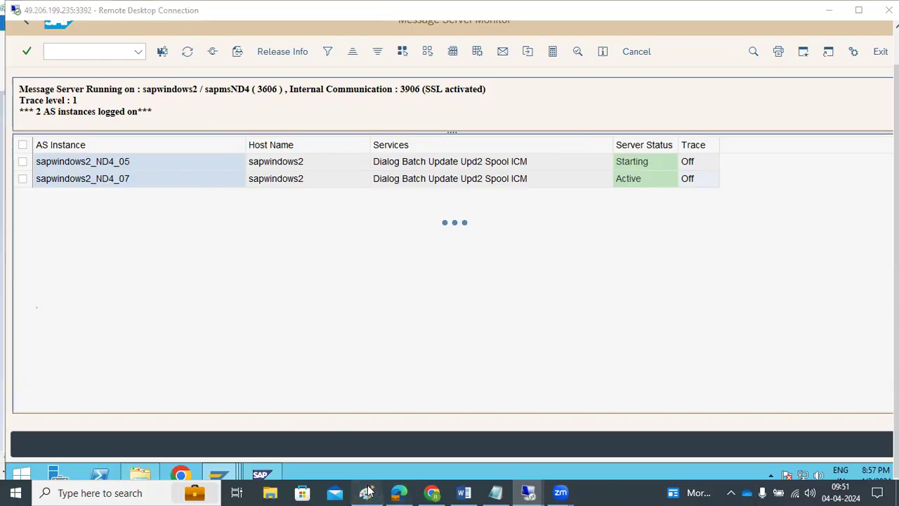
pyautogui.moveTo(16, 315); pyautogui.dragTo(419, 414)
pyautogui.write('SM36')
pyautogui.press('Return')
pyautogui.write('Sm37')
pyautogui.press('Return')
pyautogui.write('SM')
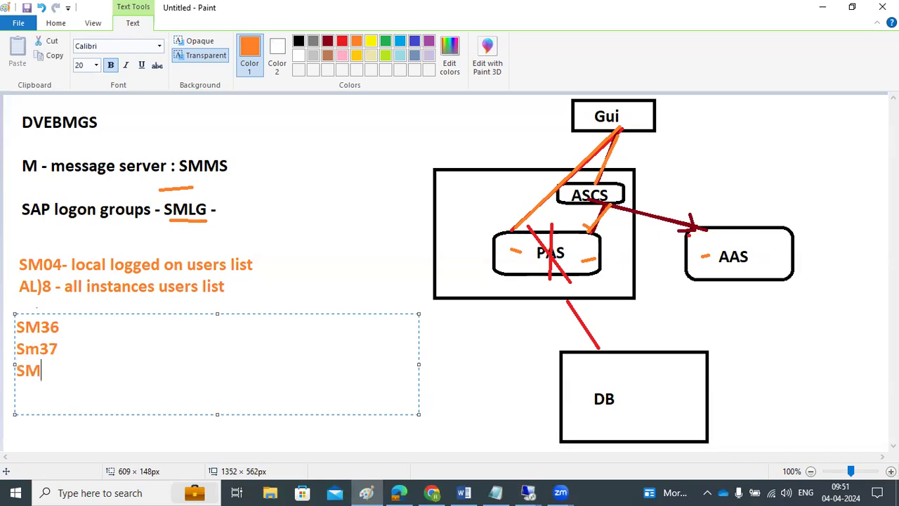
pyautogui.write('04 AL)8')
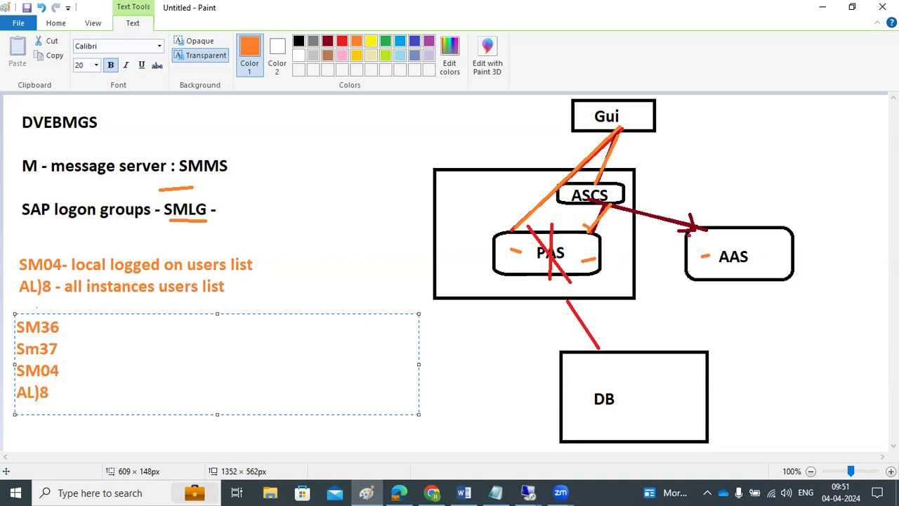
pyautogui.press('BackSpace')
pyautogui.write('08')
pyautogui.press('Return')
pyautogui.write('SMLG- logon group')
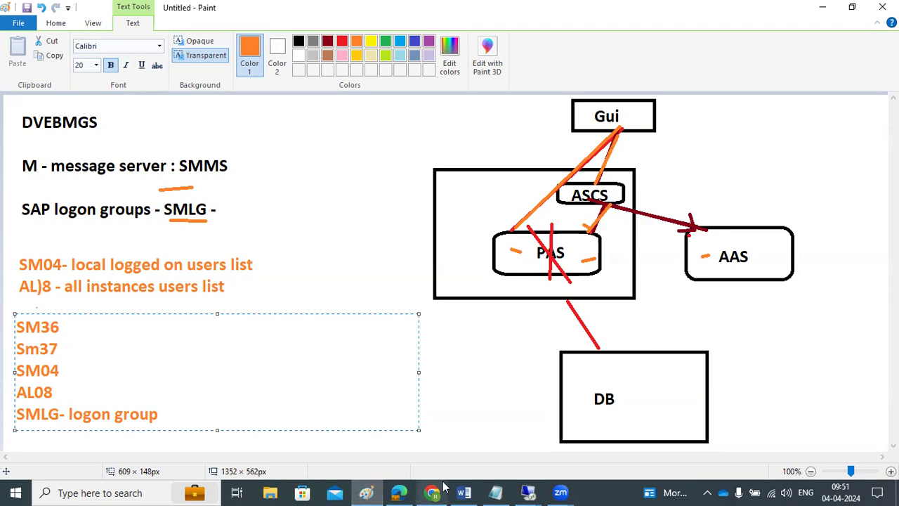
pyautogui.click(528, 493)
# Step: Return to the remote session and bring up SAP Logon 770 listing ND4 -GROUPS
pyautogui.click(568, 426)
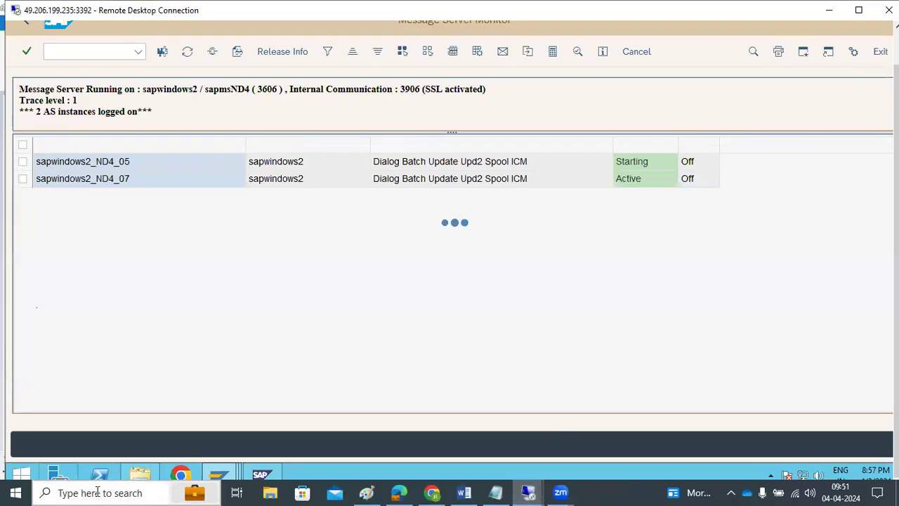
pyautogui.moveTo(224, 469)
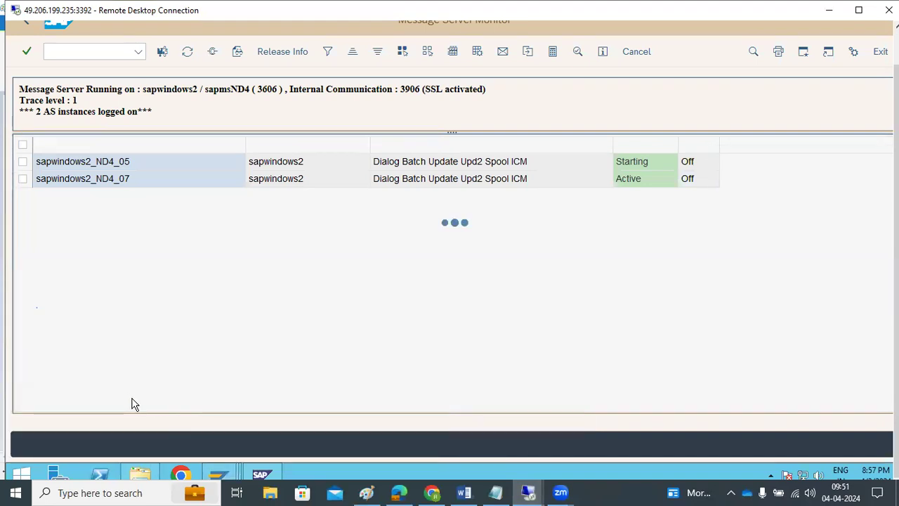
pyautogui.moveTo(222, 478)
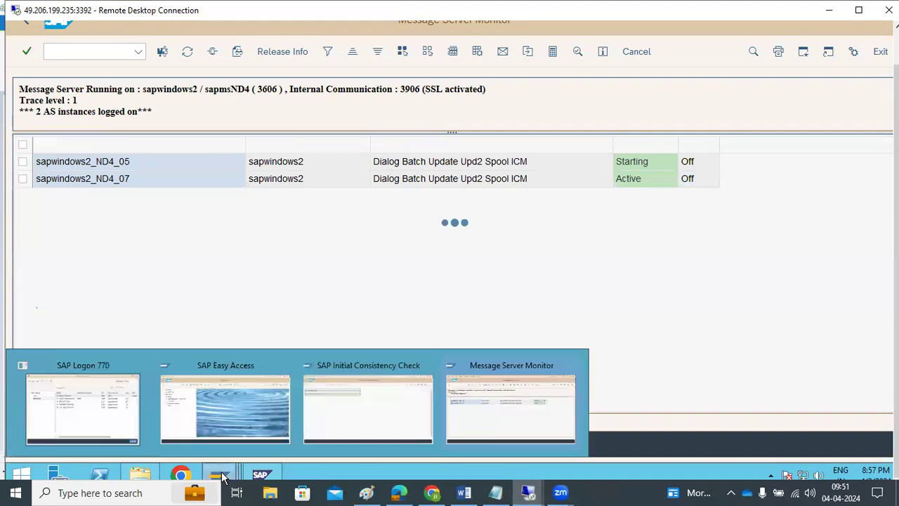
pyautogui.click(100, 405)
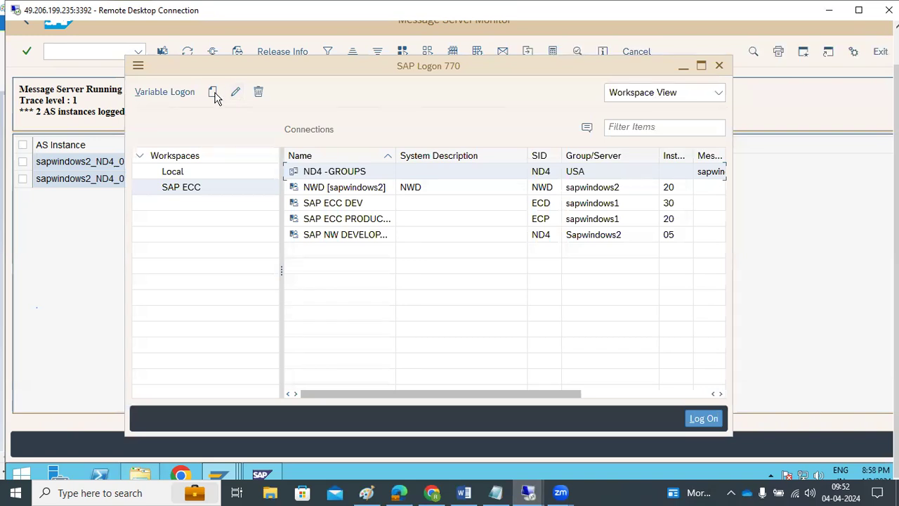
# Step: Set ND4 -GROUPS to message server sapwindows2:3606 with the PUBLIC logon group
pyautogui.click(236, 96)
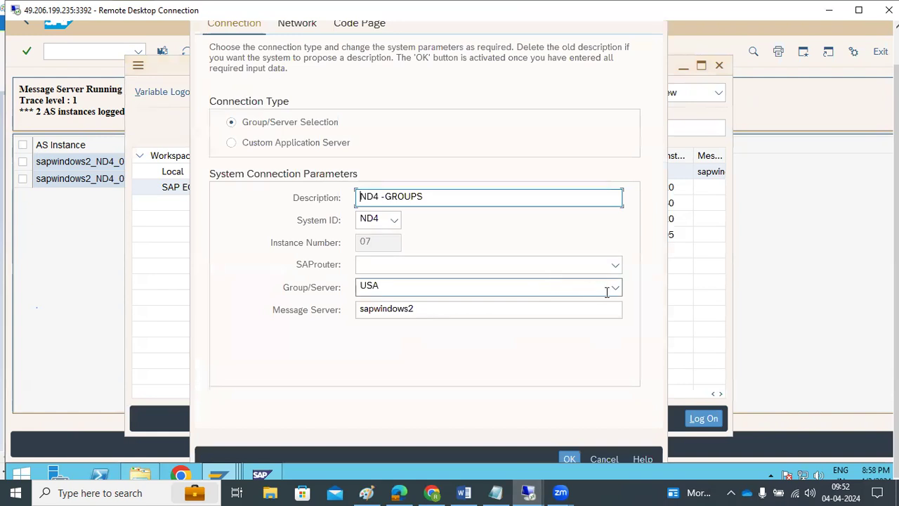
pyautogui.click(455, 307)
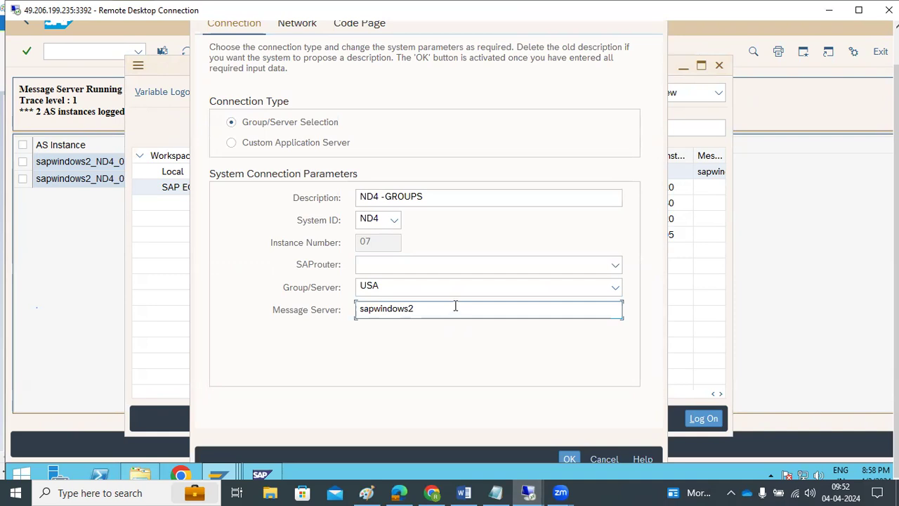
pyautogui.write(':3600')
pyautogui.moveTo(382, 308); pyautogui.dragTo(621, 298)
pyautogui.click(615, 287)
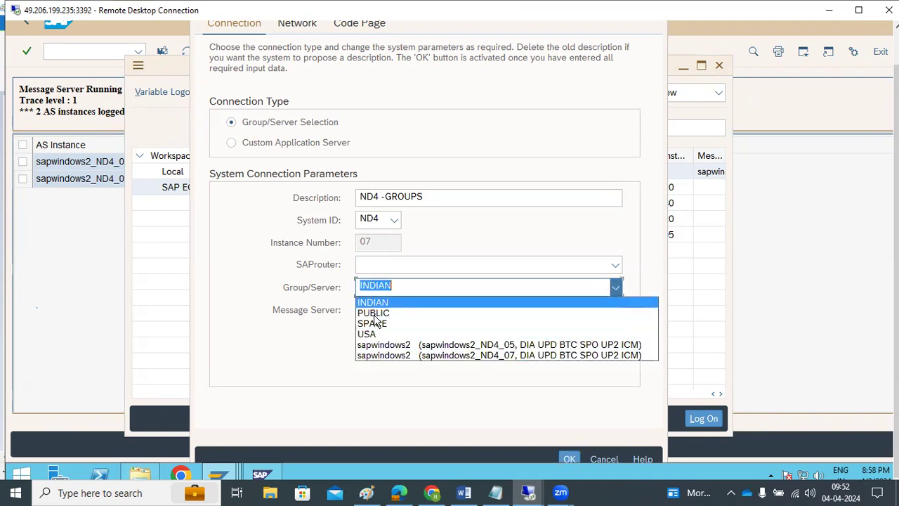
pyautogui.click(375, 314)
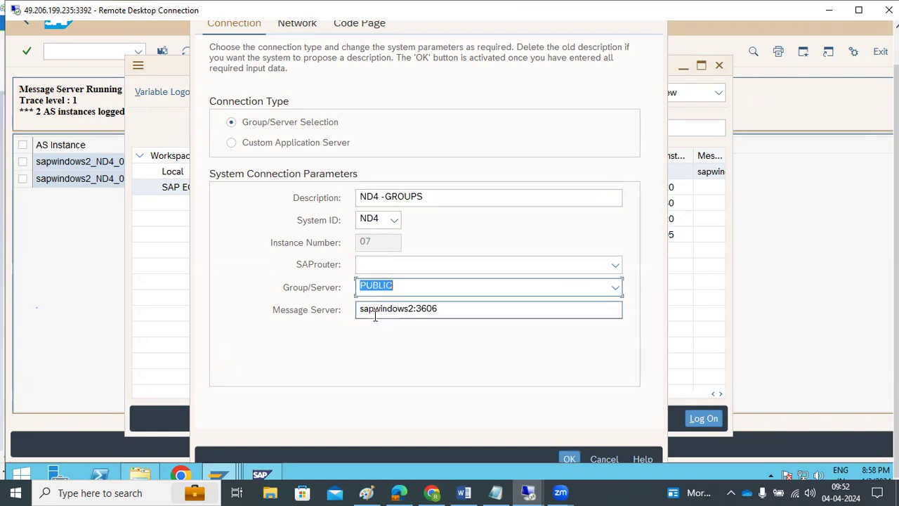
pyautogui.click(570, 458)
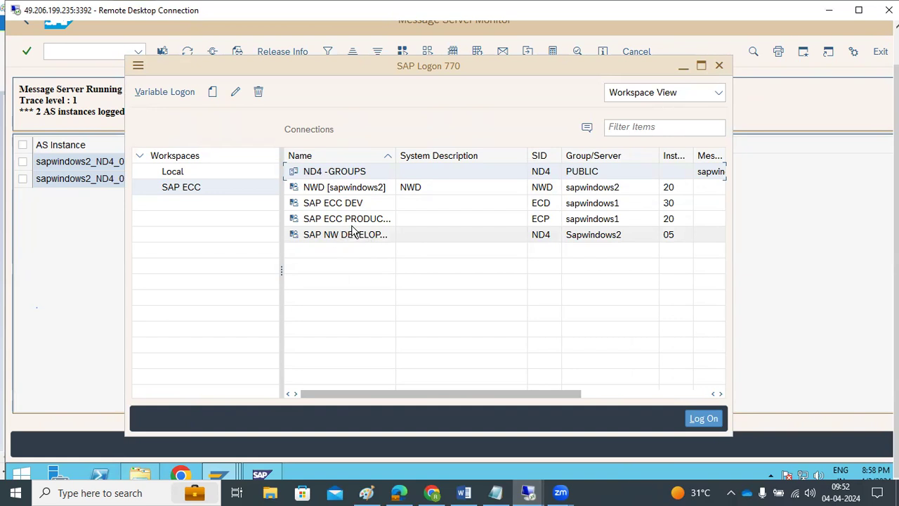
pyautogui.click(90, 255)
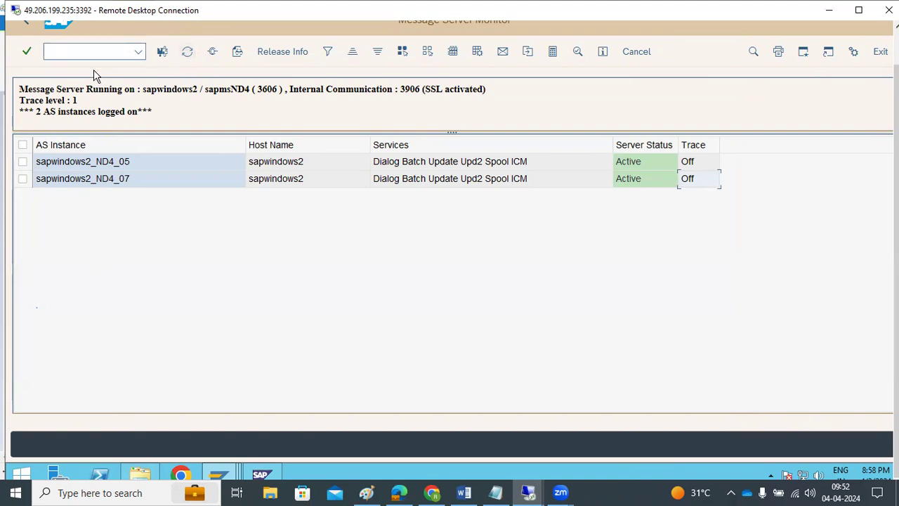
# Step: End the SAP sessions with /nex, exit System Check and confirm logging off
pyautogui.write('/nex')
pyautogui.press('Return')
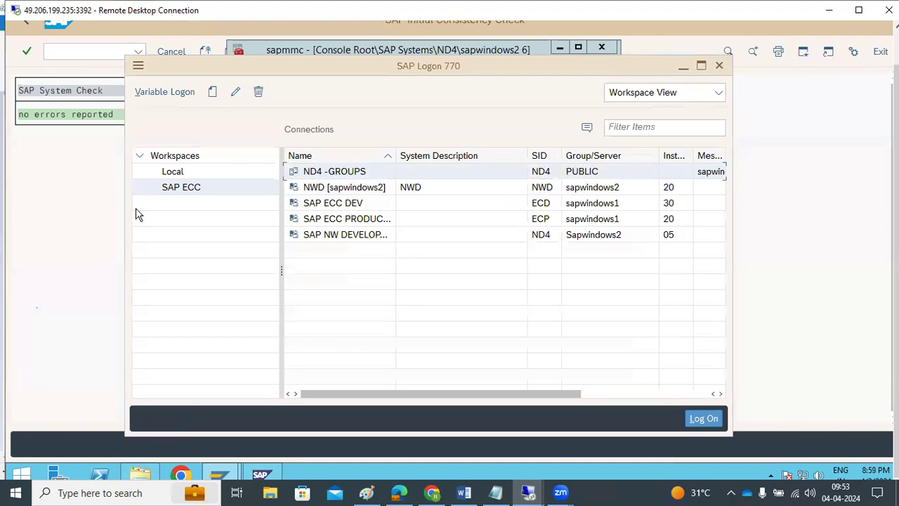
pyautogui.click(85, 212)
pyautogui.click(877, 53)
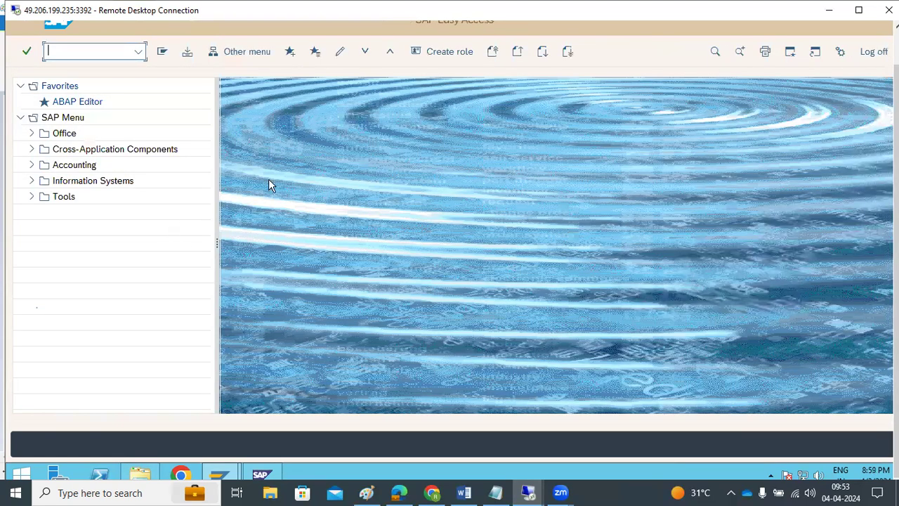
pyautogui.click(871, 54)
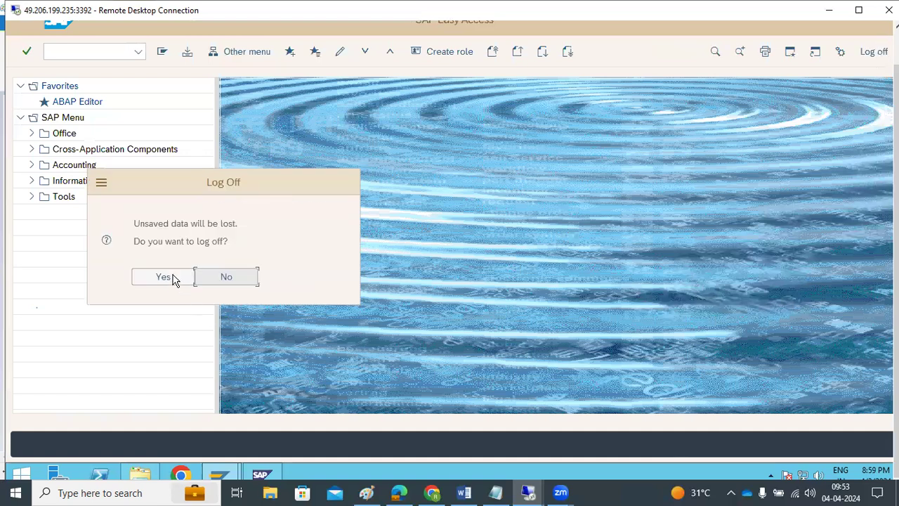
pyautogui.click(175, 279)
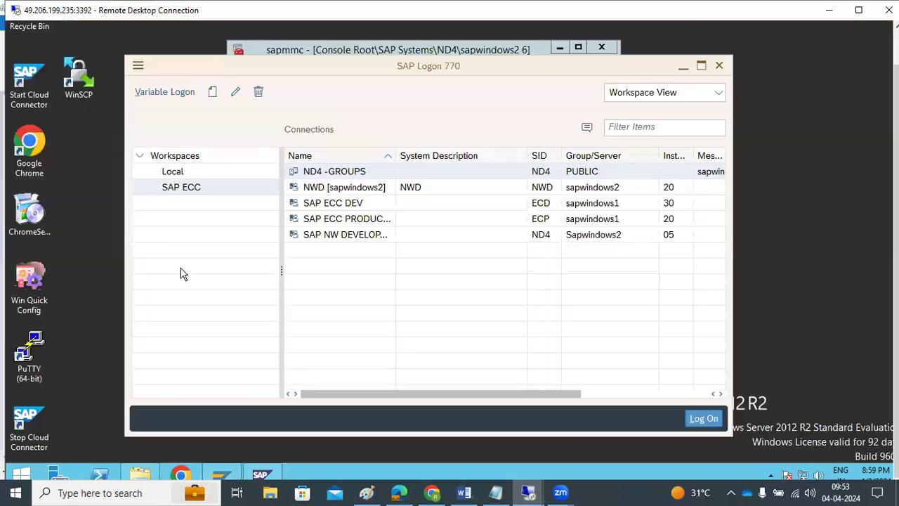
# Step: Close SAP Logon 770 and the management console without saving its settings
pyautogui.click(718, 67)
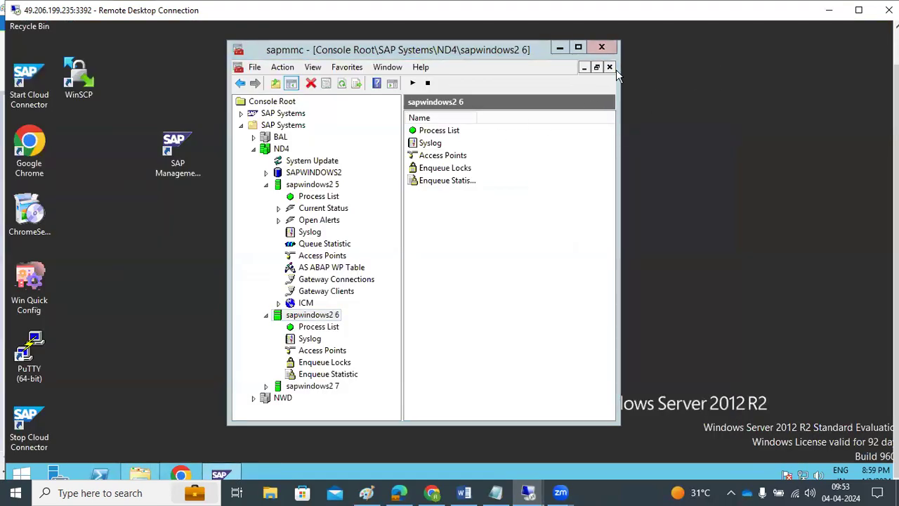
pyautogui.click(602, 48)
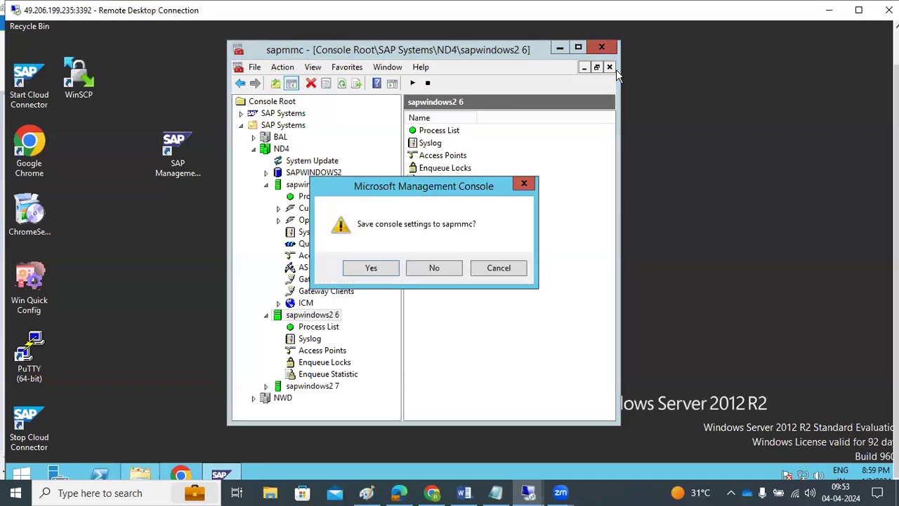
pyautogui.click(444, 270)
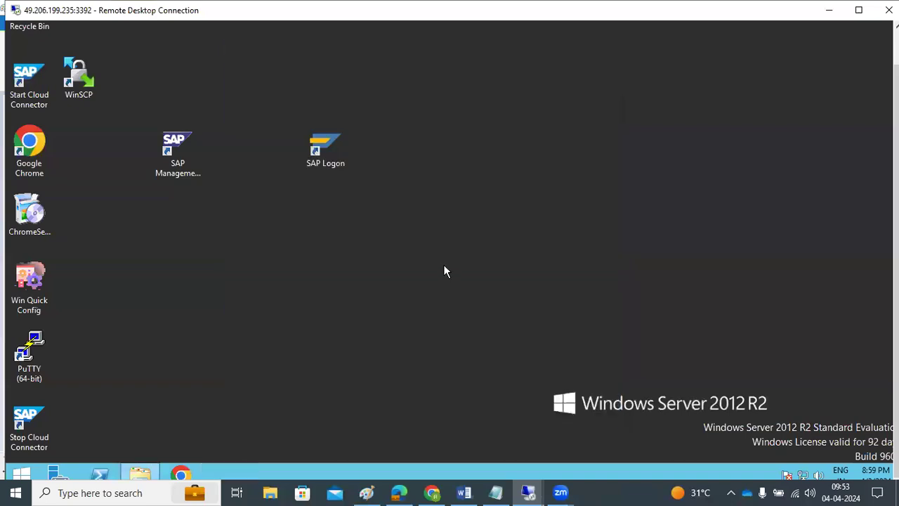
pyautogui.click(483, 77)
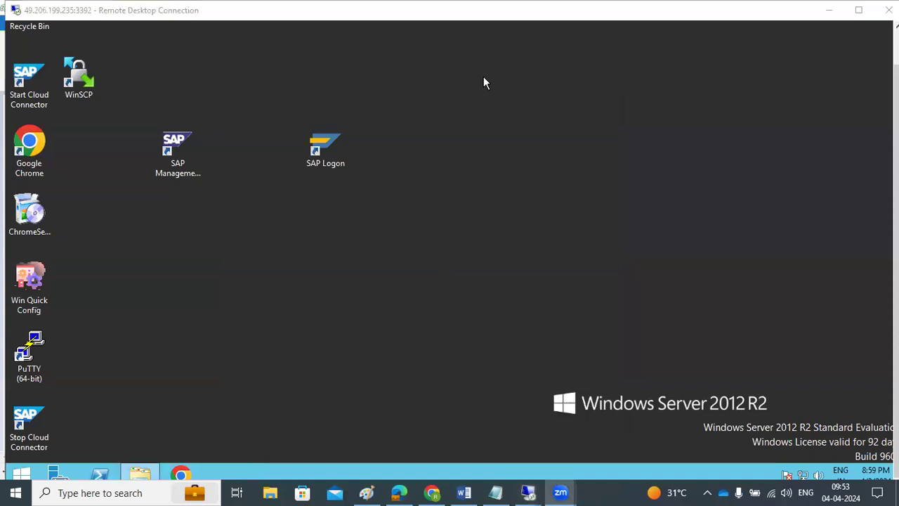